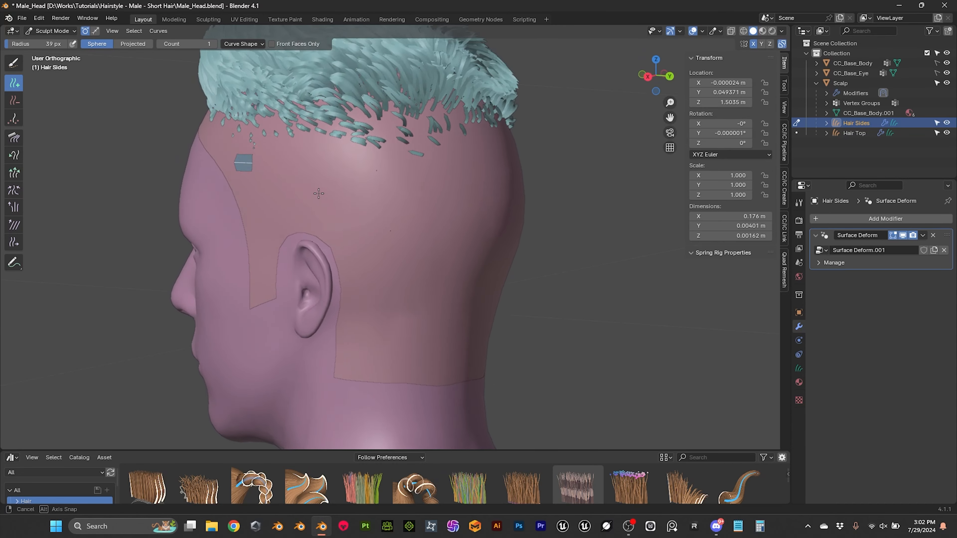
Step: Add single guide hairs with the Add brush in a row around the side and back, just below the top hair
middle_drag(312, 165, 329, 159)
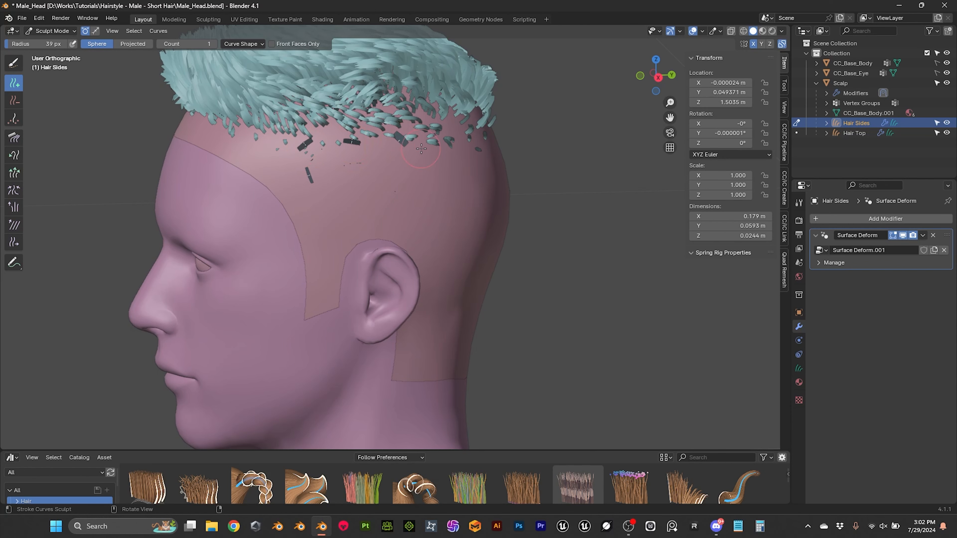
mouse_move(440, 143)
middle_down()
mouse_move(378, 176)
mouse_move(386, 176)
middle_up()
click(377, 172)
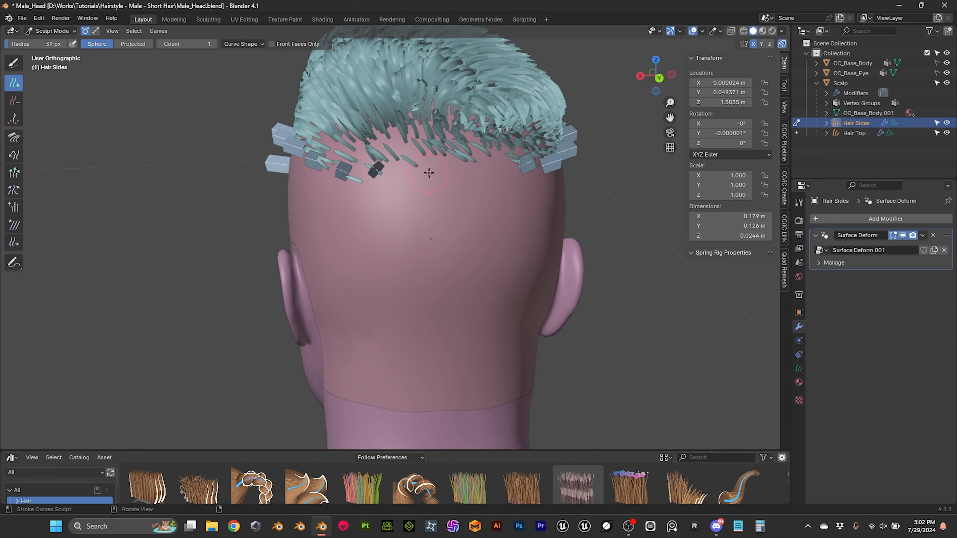
mouse_move(486, 168)
middle_down()
mouse_move(516, 183)
mouse_move(413, 171)
mouse_move(329, 213)
middle_up()
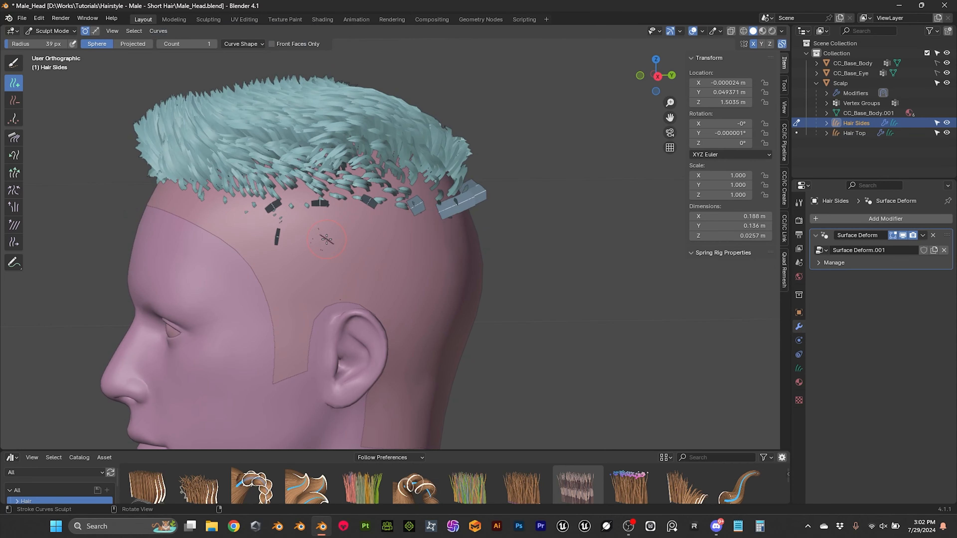
Step: Add a second row of guide hairs around the side and back, plus guides at the temple and above the ear
middle_drag(448, 258, 382, 222)
click(372, 224)
click(398, 222)
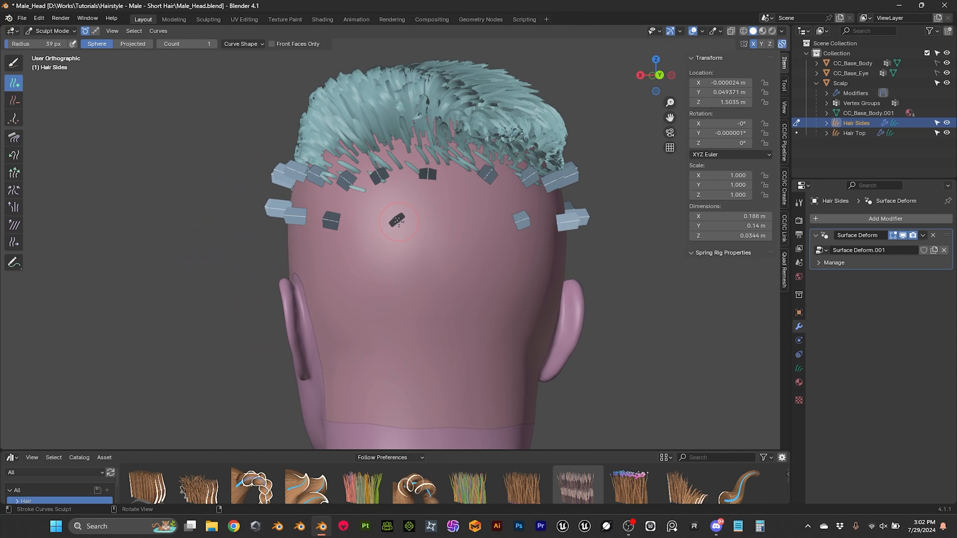
middle_drag(459, 225, 318, 185)
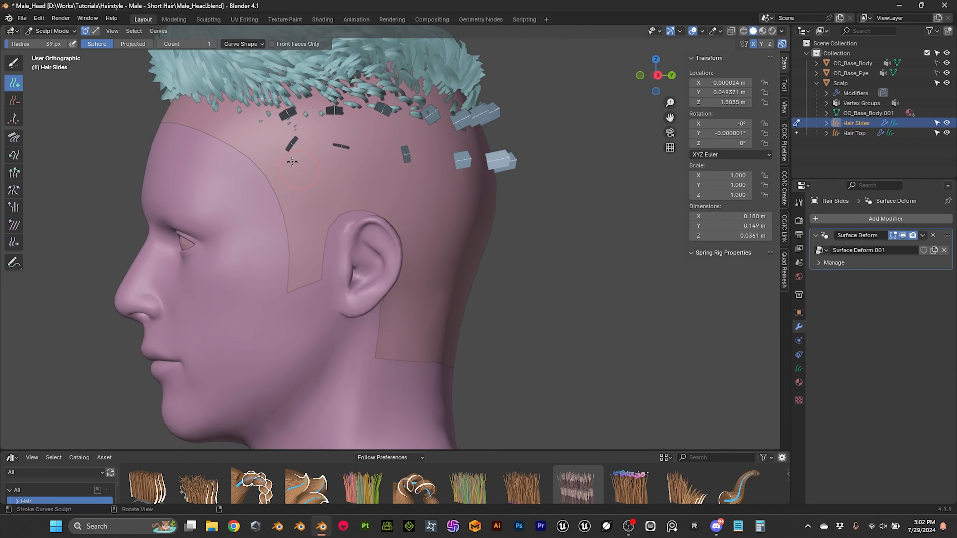
middle_drag(270, 139, 313, 174)
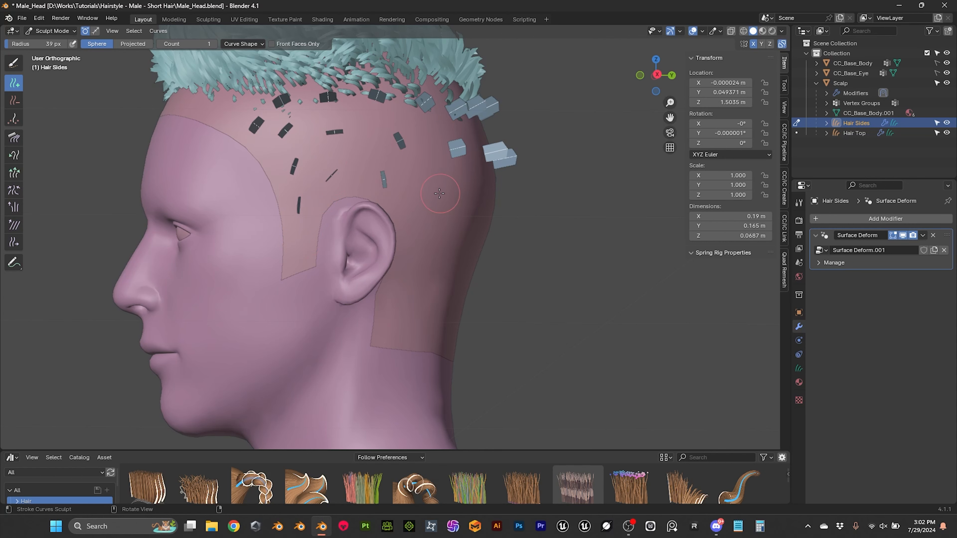
Step: Add more rows of guide hairs from behind the ear across the back of the head down to the nape hairline
middle_drag(440, 193, 368, 196)
click(370, 200)
mouse_move(430, 206)
middle_down()
mouse_move(451, 199)
mouse_move(478, 238)
mouse_move(466, 251)
mouse_move(391, 241)
middle_up()
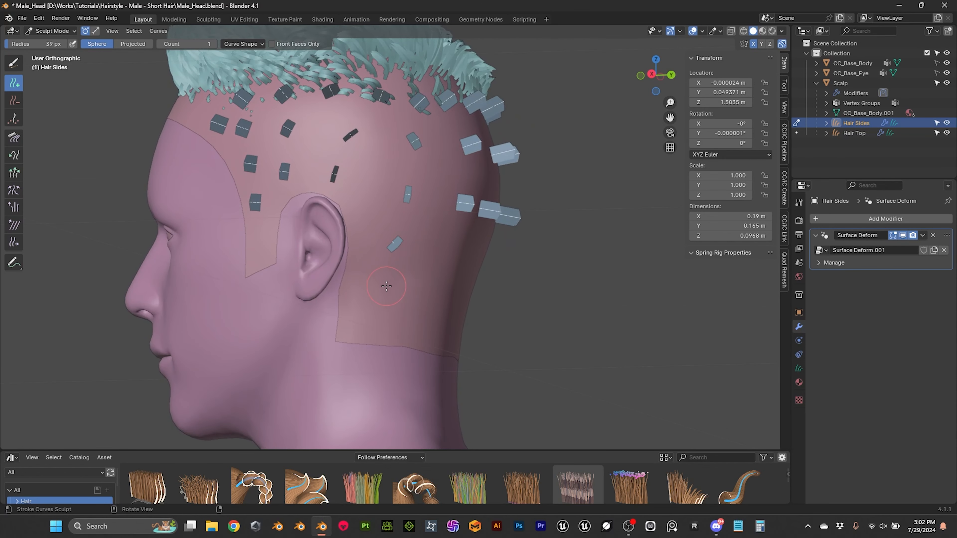
mouse_move(456, 316)
middle_down()
mouse_move(462, 264)
mouse_move(536, 260)
middle_up()
scroll(520, 251, up, 3)
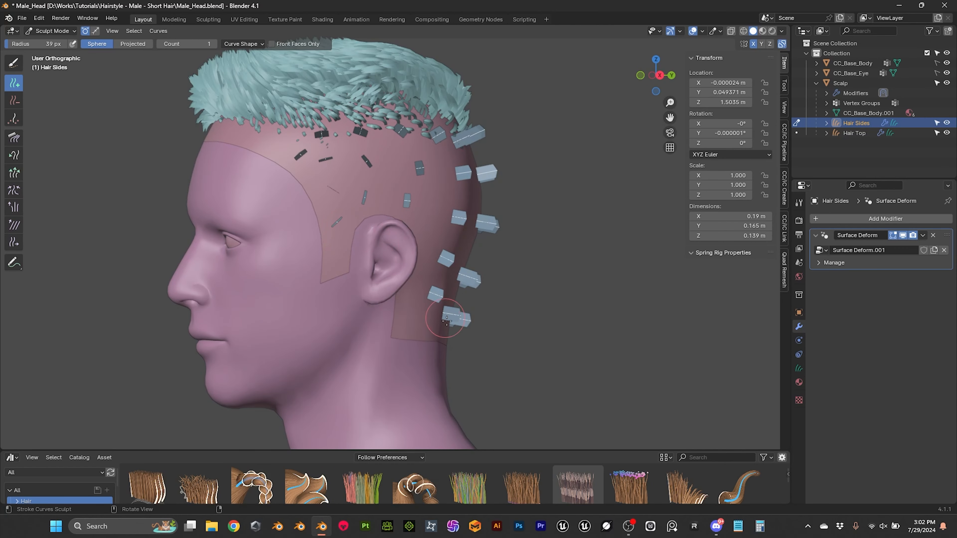
mouse_move(417, 253)
middle_down()
mouse_move(508, 249)
mouse_move(313, 244)
mouse_move(482, 249)
mouse_move(433, 247)
mouse_move(528, 219)
mouse_move(535, 204)
mouse_move(416, 184)
middle_up()
scroll(433, 247, down, 3)
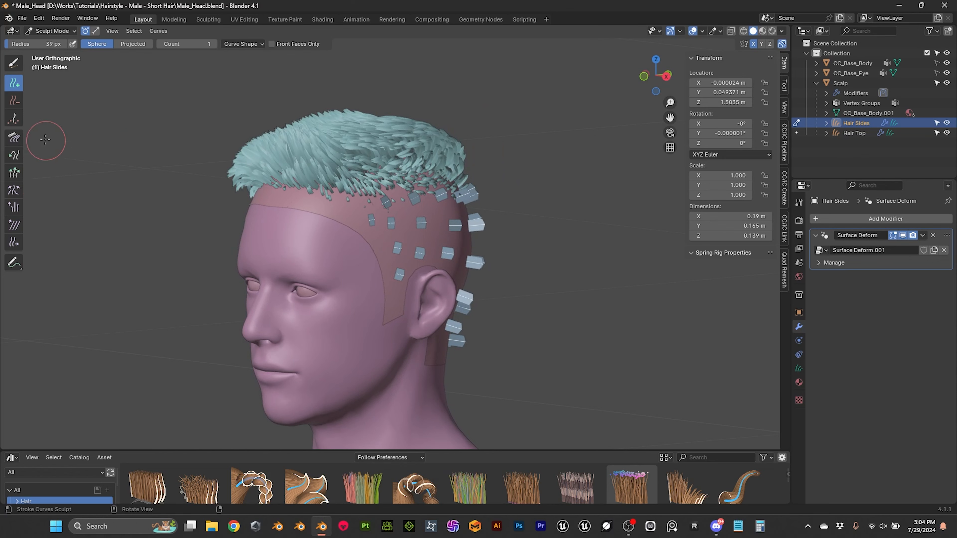
Step: Switch to the Comb brush and check the placed guide hairs from the top orthographic view
click(14, 138)
mouse_move(172, 172)
middle_down()
mouse_move(256, 164)
mouse_move(223, 160)
mouse_move(436, 163)
middle_up()
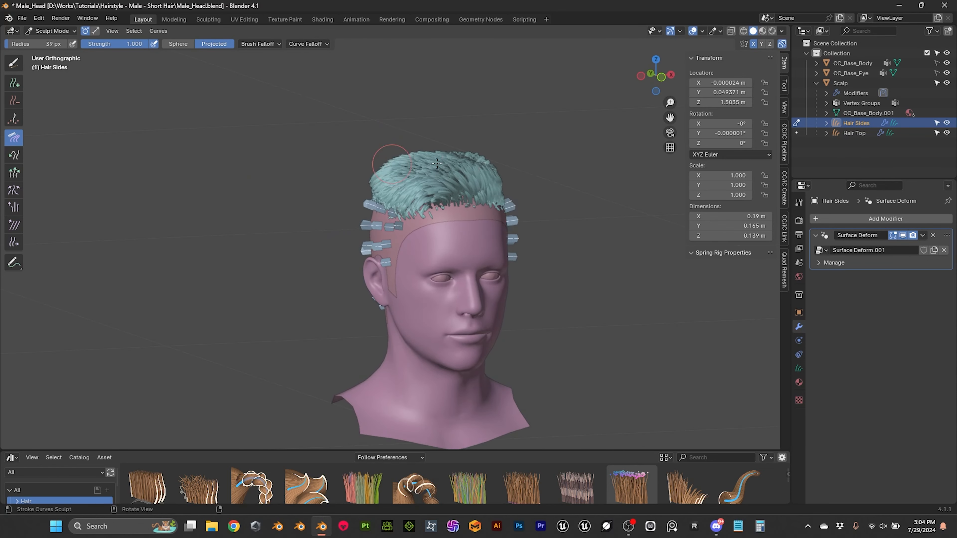
drag(656, 75, 441, 297)
key(KP_7)
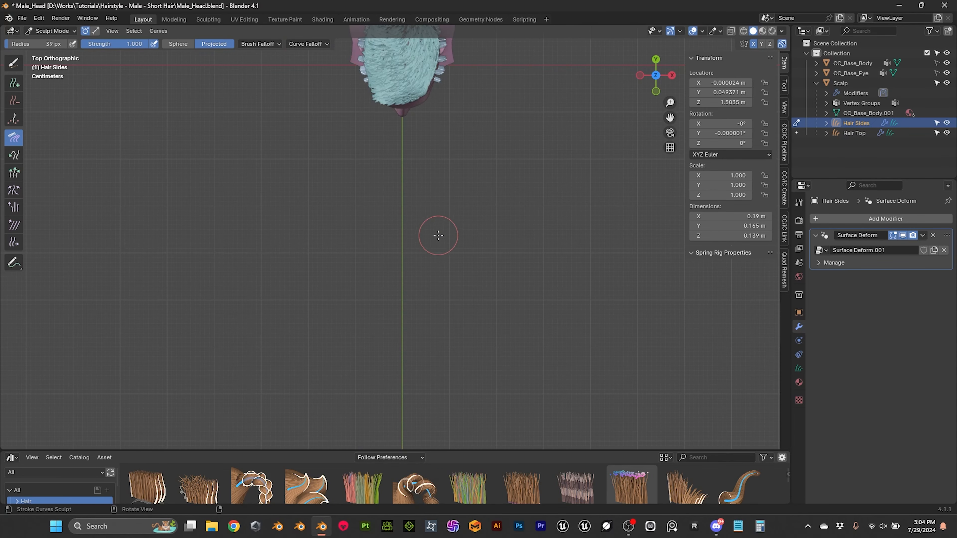
shift+middle_drag(504, 89, 446, 201)
scroll(446, 200, up, 4)
shift+middle_drag(438, 126, 479, 254)
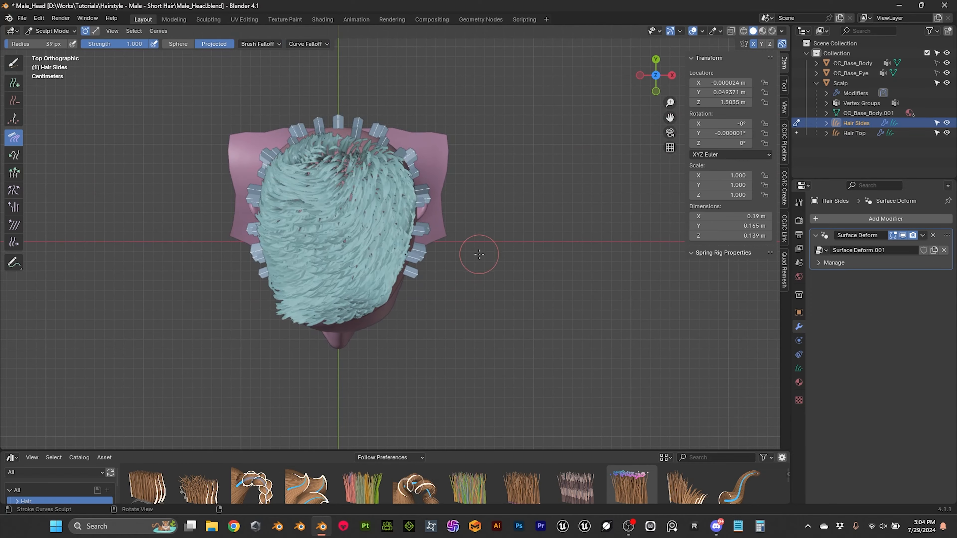
Step: Show the head in right orthographic view and study the hair-flow arrows on the short-hair reference board in PureRef
middle_drag(461, 194, 389, 145)
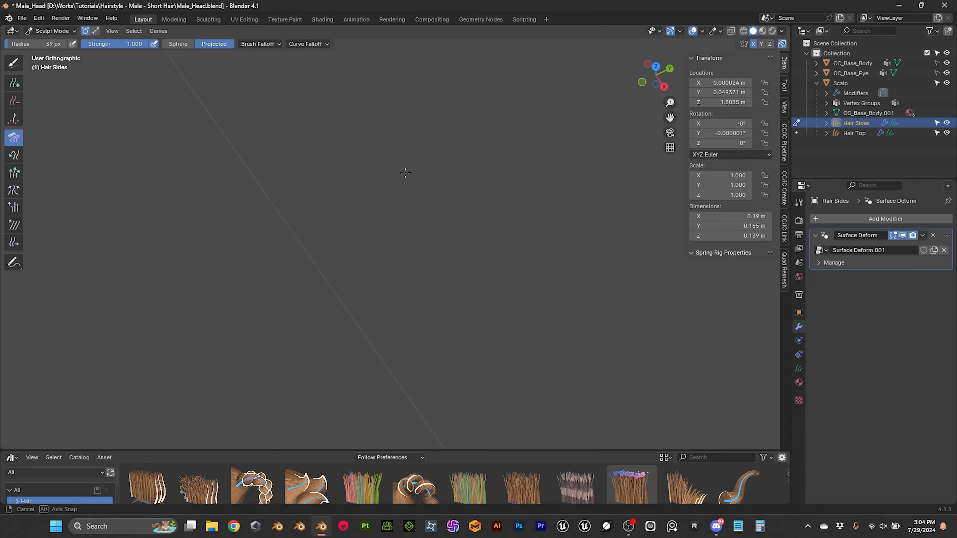
key(KP_3)
shift+middle_drag(301, 312, 476, 185)
scroll(435, 272, up, 2)
scroll(490, 203, down, 4)
shift+middle_drag(519, 240, 513, 351)
shift+middle_drag(523, 371, 430, 151)
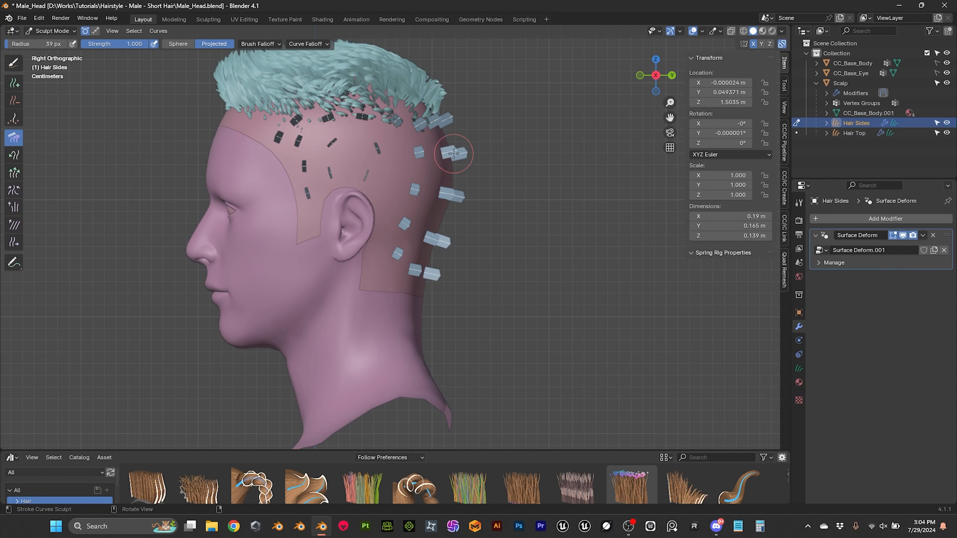
click(672, 526)
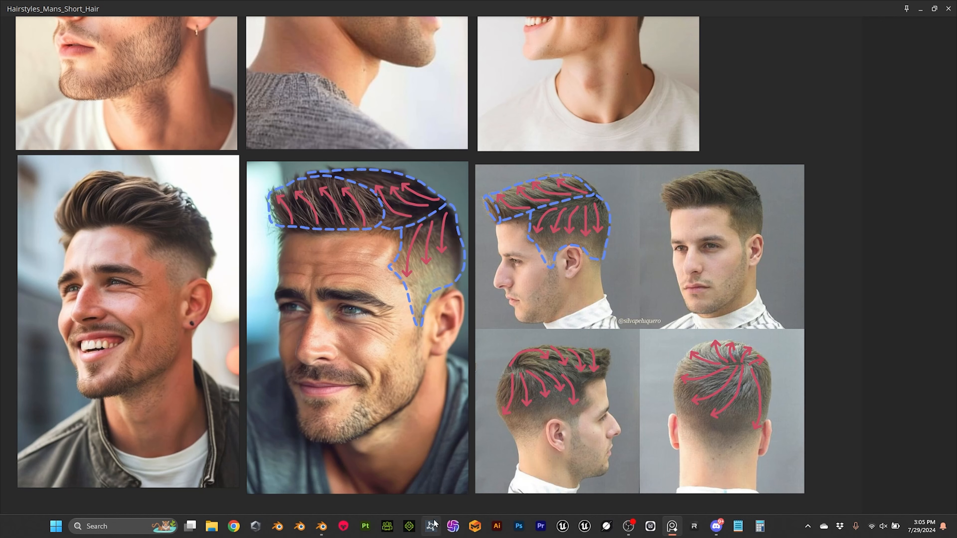
click(326, 530)
Step: Enlarge the Comb brush radius to 108 px
scroll(485, 245, up, 2)
scroll(484, 148, down, 2)
key(f)
click(519, 119)
key(f)
click(467, 119)
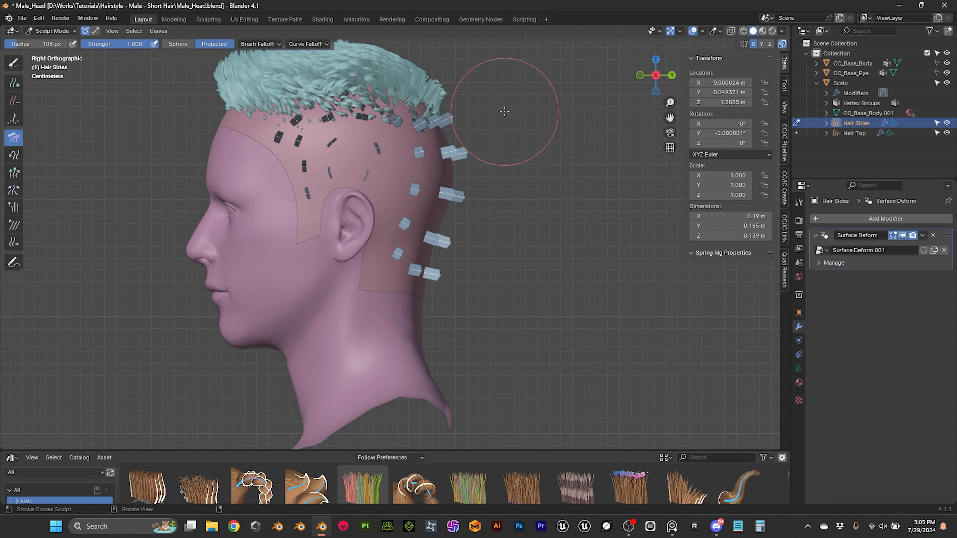
Step: Comb the guide hairs along the back of the head downward in profile, from below the top hair to the nape
mouse_move(475, 110)
mouse_down()
mouse_move(467, 94)
mouse_move(455, 102)
mouse_move(463, 147)
mouse_move(451, 205)
mouse_move(463, 210)
mouse_up()
drag(454, 237, 439, 271)
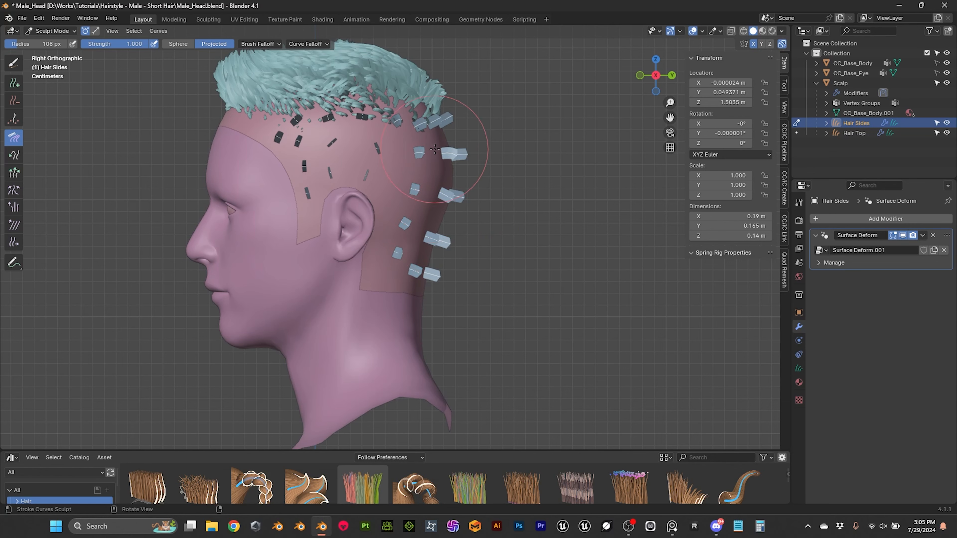
click(781, 45)
drag(486, 127, 484, 155)
mouse_move(457, 102)
mouse_down()
mouse_move(465, 115)
mouse_move(443, 105)
mouse_up()
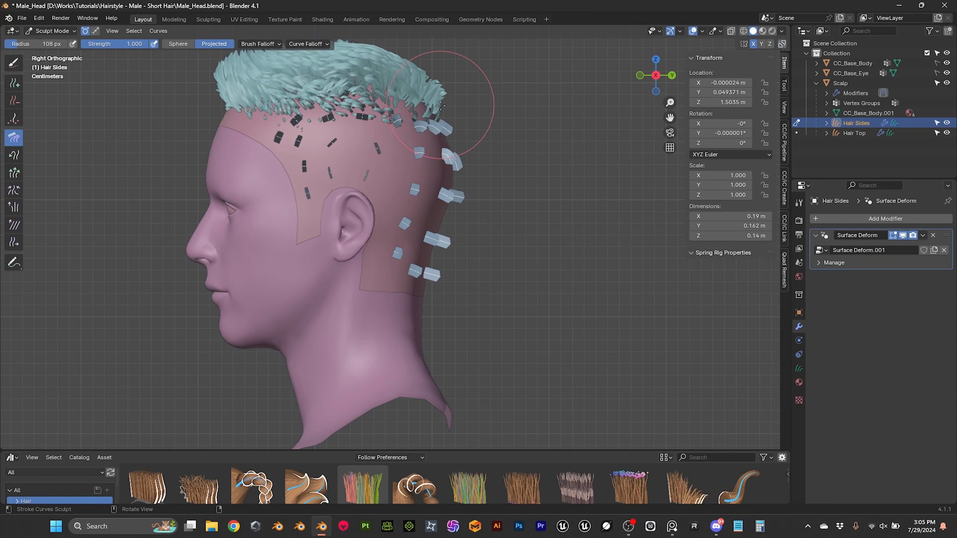
drag(458, 238, 451, 288)
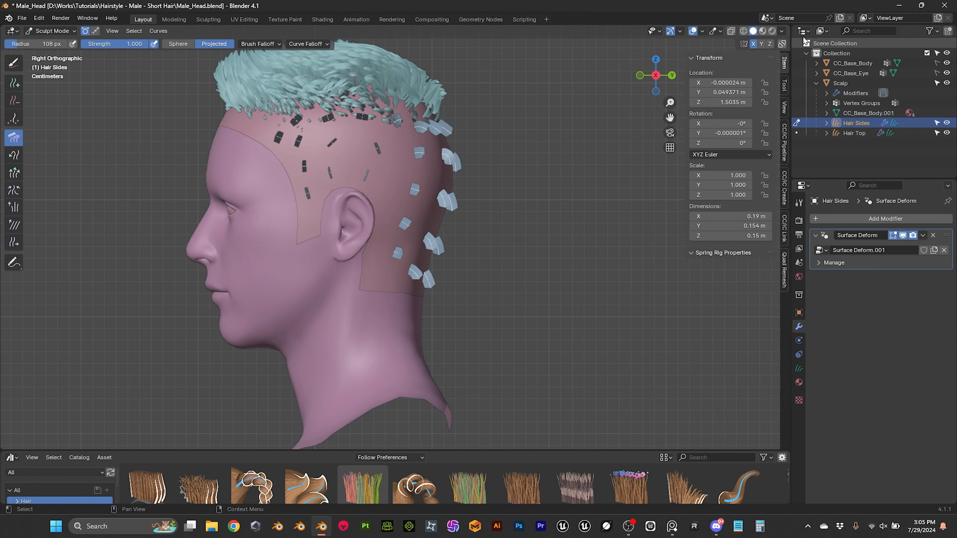
drag(436, 289, 432, 294)
Step: Reduce the Comb brush radius to 81 px and refine the direction of the guide hairs on the back of the head
mouse_move(470, 221)
middle_down()
mouse_move(388, 186)
mouse_move(467, 175)
mouse_move(437, 171)
mouse_move(447, 169)
middle_up()
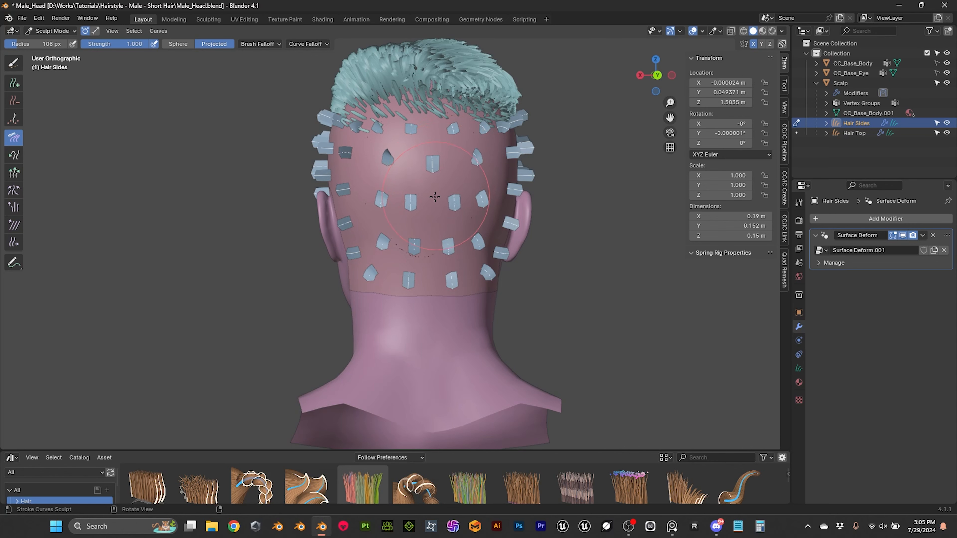
middle_drag(439, 170, 438, 203)
scroll(438, 204, up, 3)
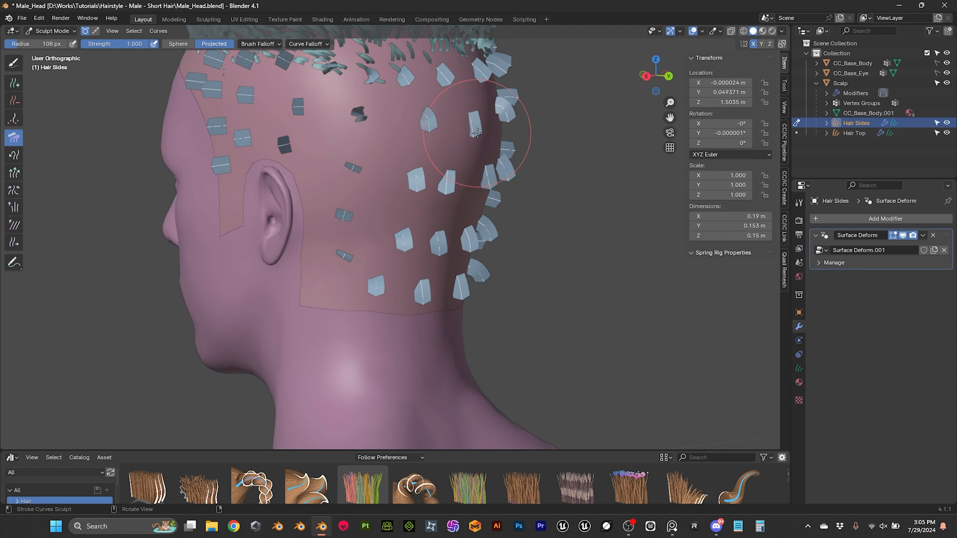
key(f)
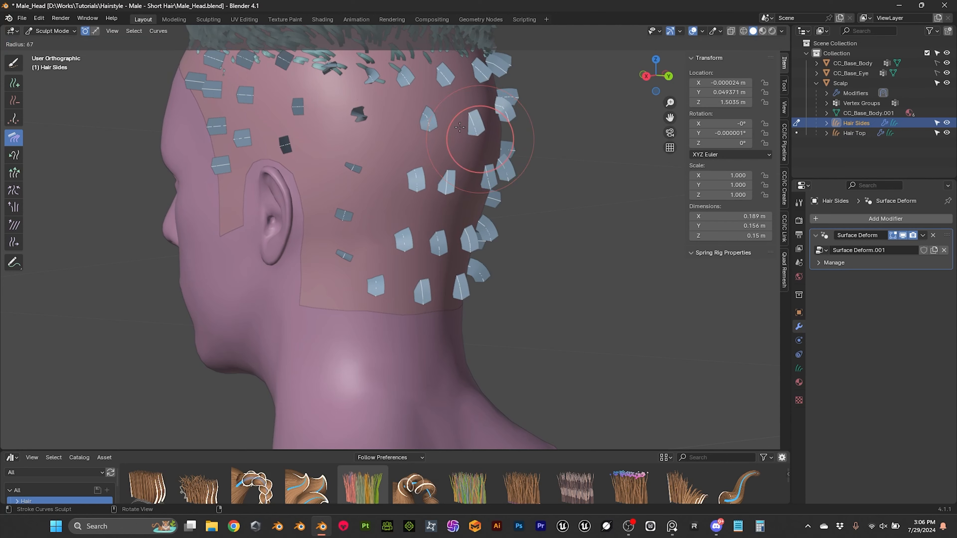
click(475, 139)
middle_drag(476, 139, 432, 134)
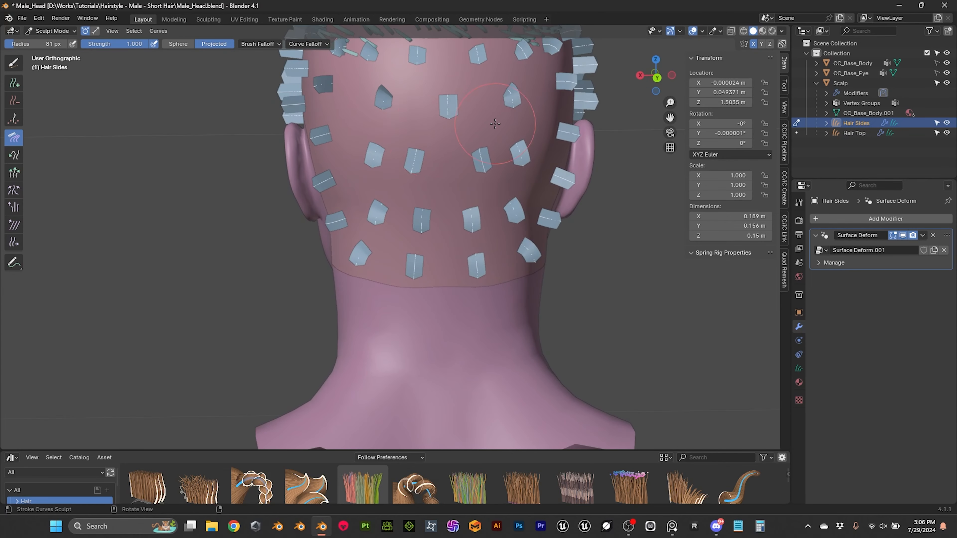
scroll(432, 135, down, 3)
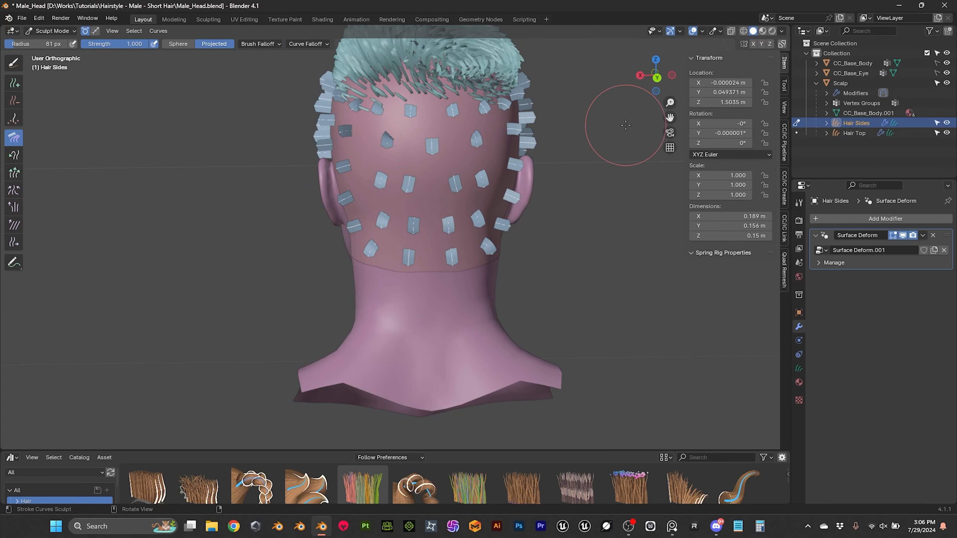
scroll(476, 189, down, 2)
middle_drag(434, 191, 433, 175)
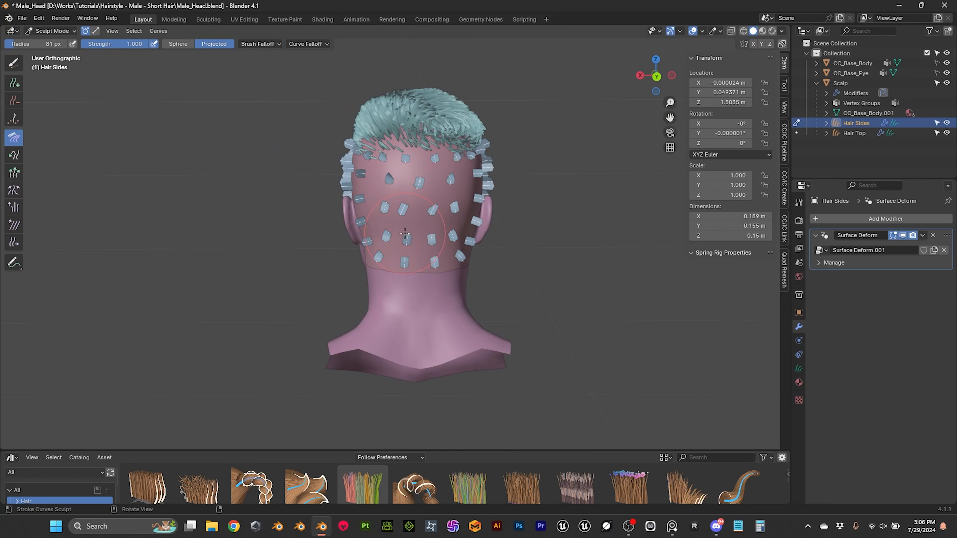
Step: Comb the guide hairs above the ear and at the temple downward in the side view
middle_drag(400, 260, 507, 127)
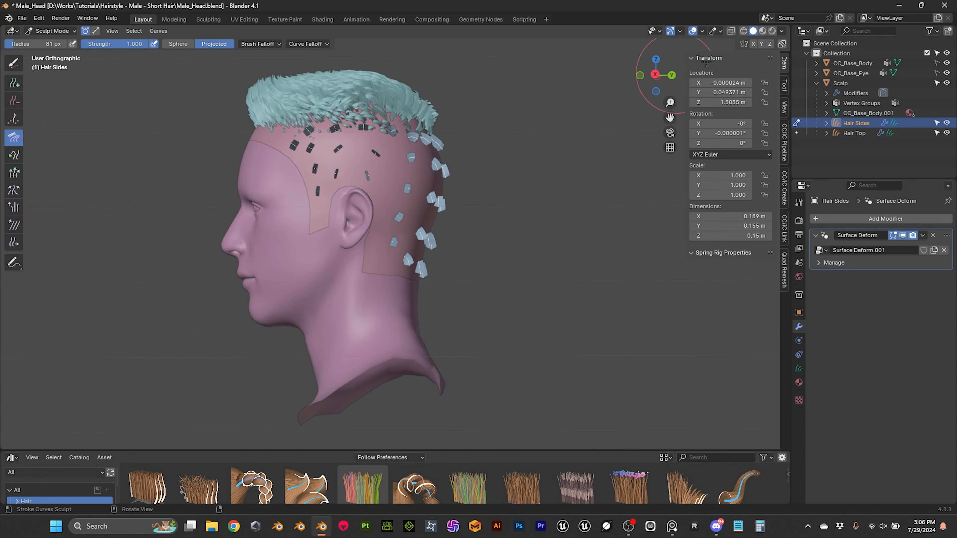
middle_drag(459, 106, 476, 160)
scroll(395, 113, up, 4)
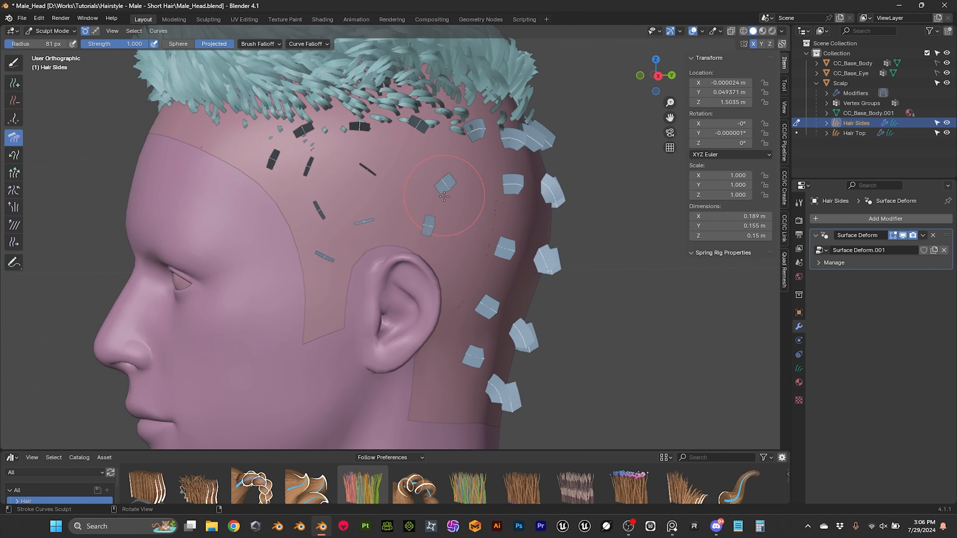
drag(439, 209, 439, 224)
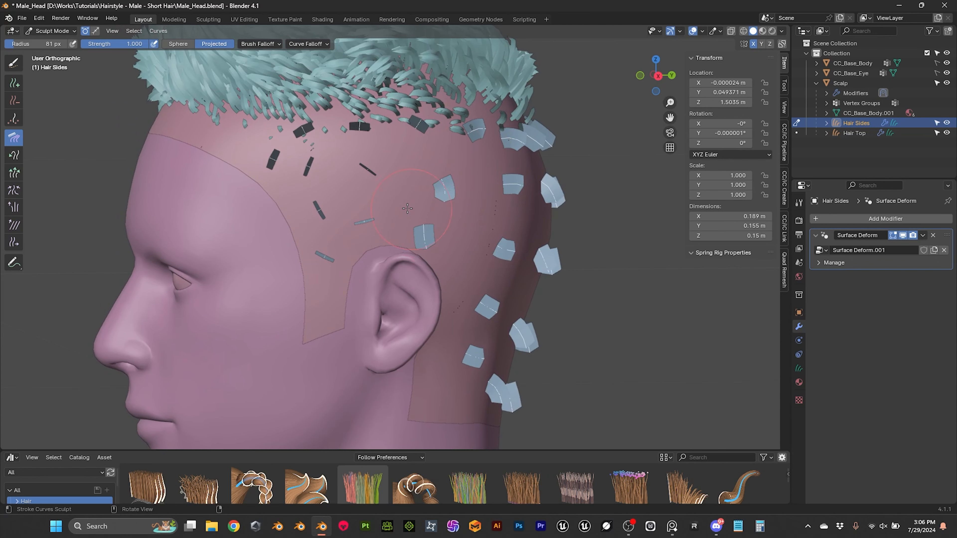
mouse_move(341, 158)
mouse_down()
mouse_move(301, 160)
mouse_move(293, 139)
mouse_move(273, 175)
mouse_move(315, 231)
mouse_up()
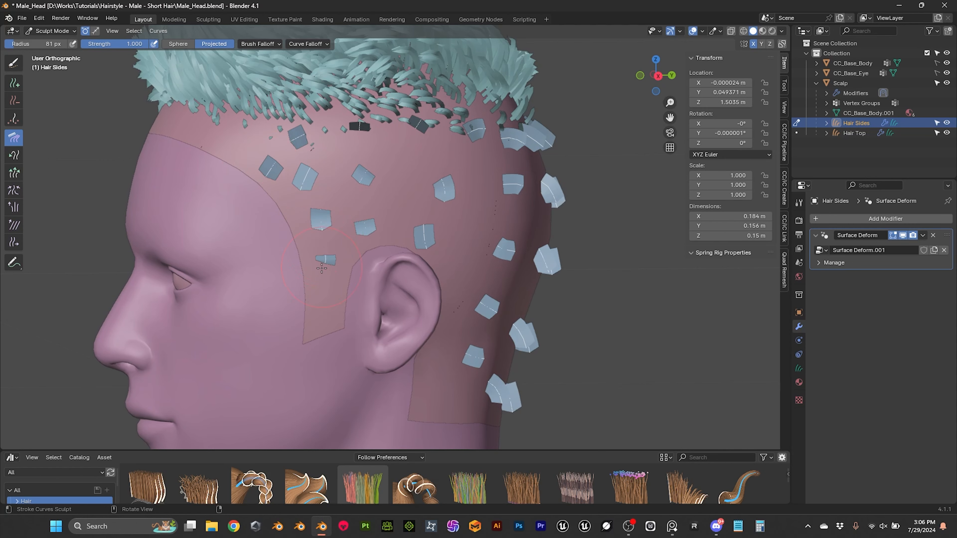
Step: Comb the side guide hairs downward and closer to the head from the front view
middle_drag(330, 270, 409, 189)
drag(435, 113, 425, 136)
mouse_move(426, 135)
mouse_down()
mouse_move(438, 160)
mouse_move(434, 220)
mouse_move(415, 275)
mouse_up()
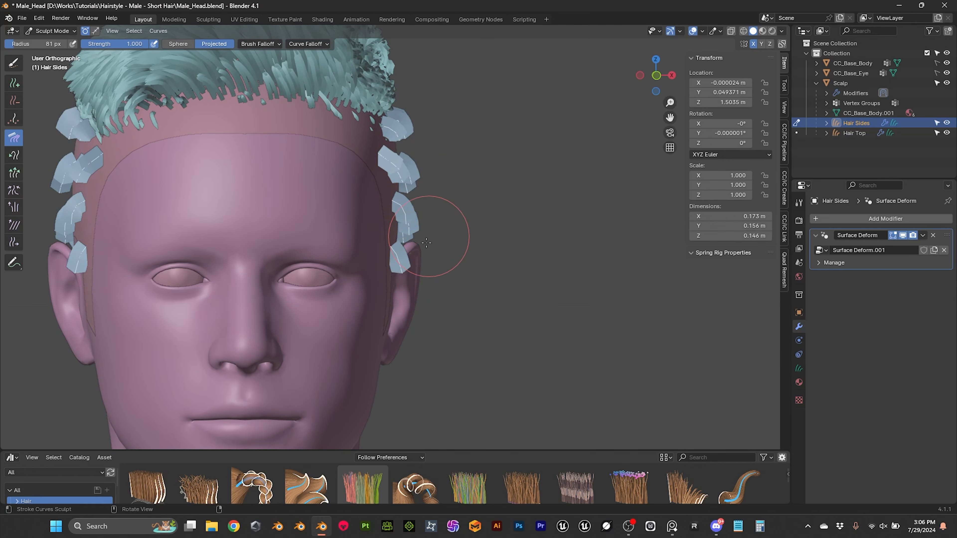
Step: Comb the upper row of side guide hairs just below the top hair inward and downward
middle_drag(466, 229, 395, 132)
shift+middle_drag(395, 132, 482, 192)
scroll(437, 142, up, 2)
drag(454, 135, 413, 135)
middle_drag(408, 149, 465, 119)
drag(377, 185, 319, 198)
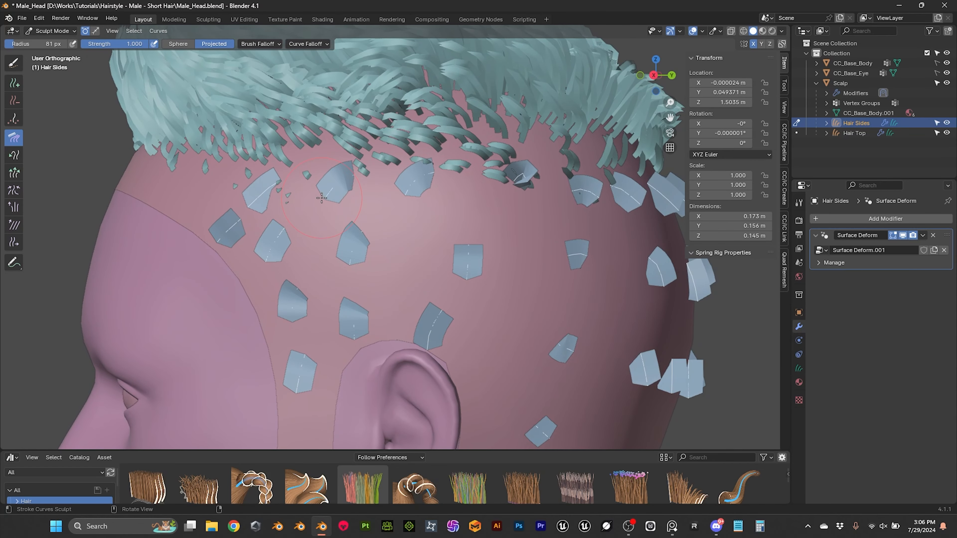
drag(526, 178, 485, 202)
Step: Comb the three guide hairs in the vertical row behind the ear straight downward
middle_drag(445, 186, 524, 192)
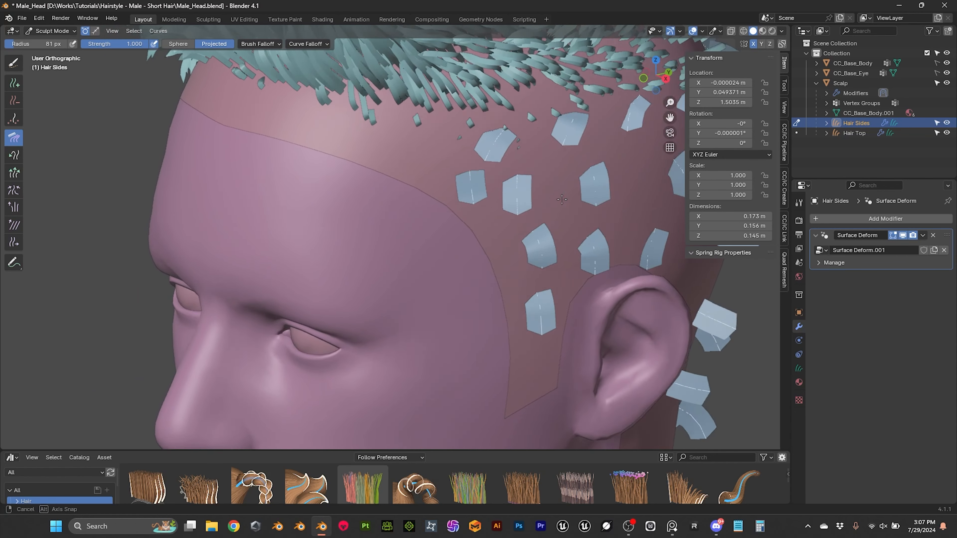
mouse_move(572, 205)
shift+middle_down()
mouse_move(339, 245)
mouse_move(431, 195)
mouse_move(381, 173)
mouse_move(409, 183)
mouse_move(406, 153)
mouse_move(442, 165)
mouse_move(368, 171)
mouse_move(275, 269)
mouse_move(357, 218)
mouse_move(386, 160)
mouse_move(428, 169)
mouse_move(410, 171)
shift+middle_up()
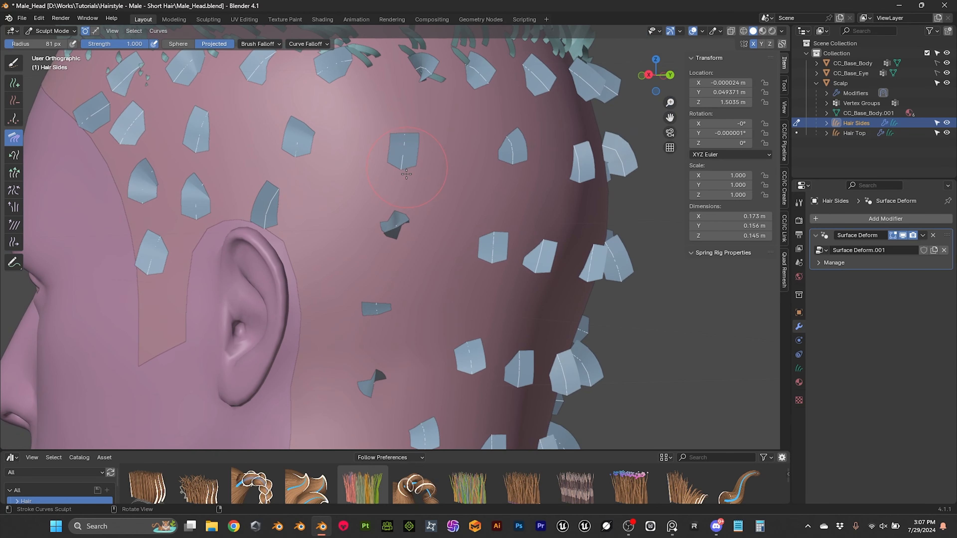
drag(398, 217, 393, 247)
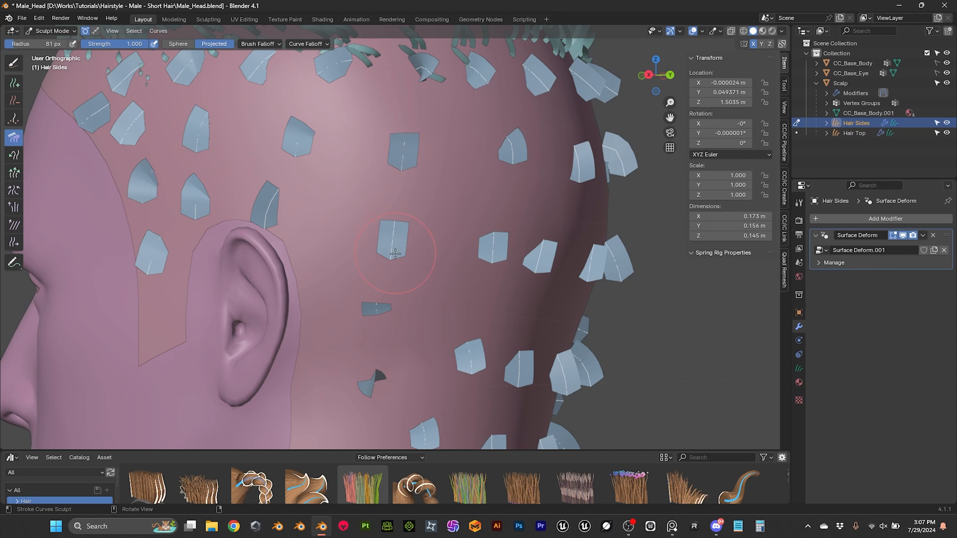
drag(375, 306, 374, 318)
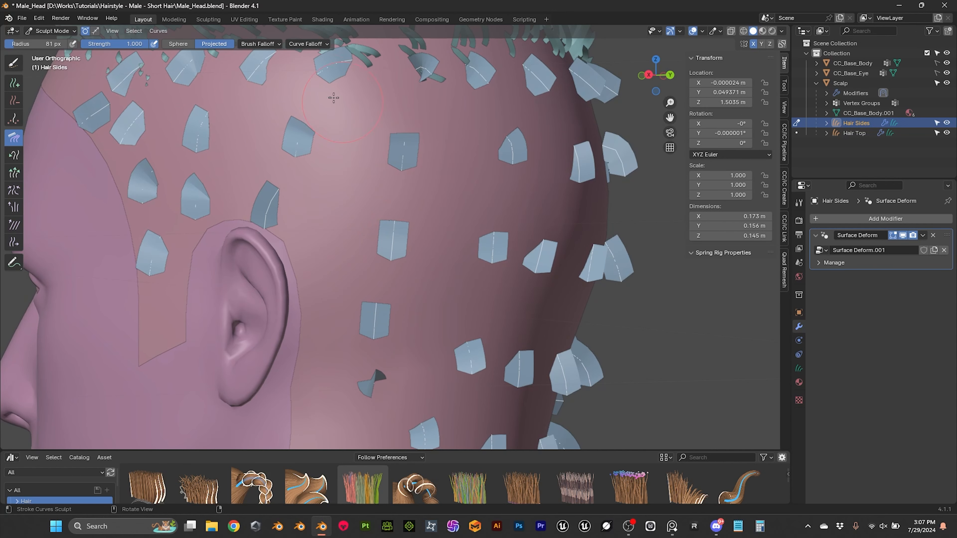
click(264, 43)
click(278, 44)
click(309, 43)
click(318, 44)
drag(374, 378, 372, 410)
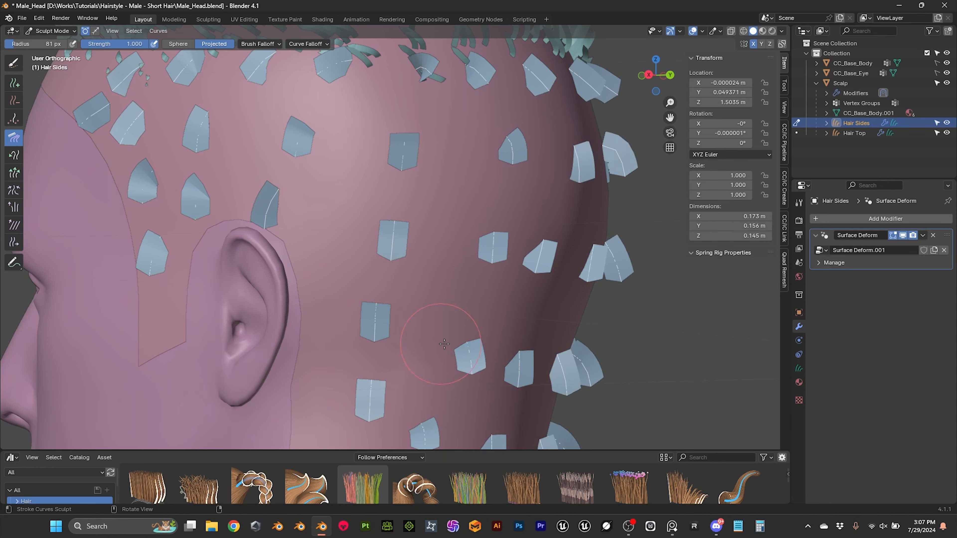
Step: Comb the upper row of guide hairs at the back of the head diagonally downward, turning off X mirroring for the central one
scroll(444, 344, down, 3)
mouse_move(444, 343)
middle_down()
mouse_move(434, 211)
mouse_move(493, 188)
mouse_move(475, 203)
mouse_move(421, 211)
mouse_move(339, 162)
middle_up()
scroll(464, 215, up, 5)
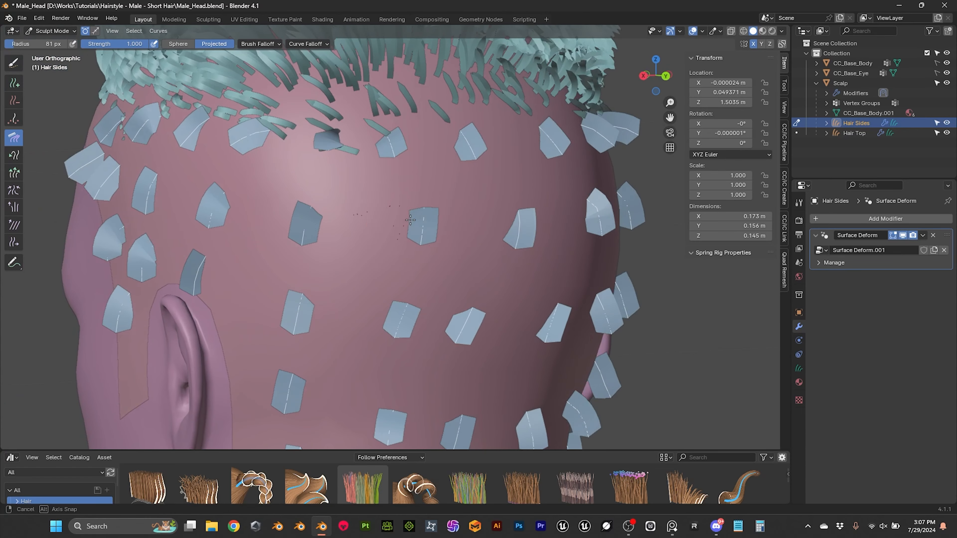
drag(315, 150, 301, 177)
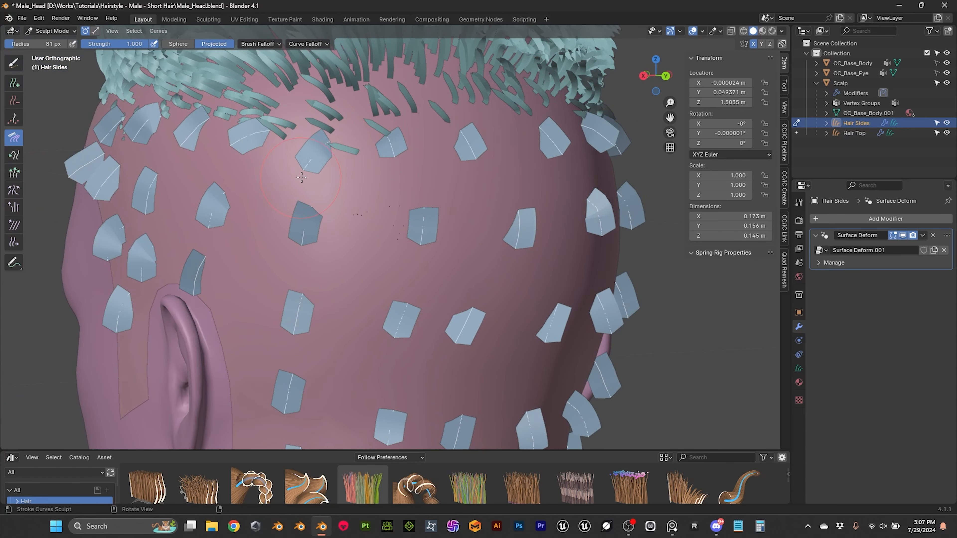
drag(397, 157, 377, 175)
middle_drag(376, 175, 445, 174)
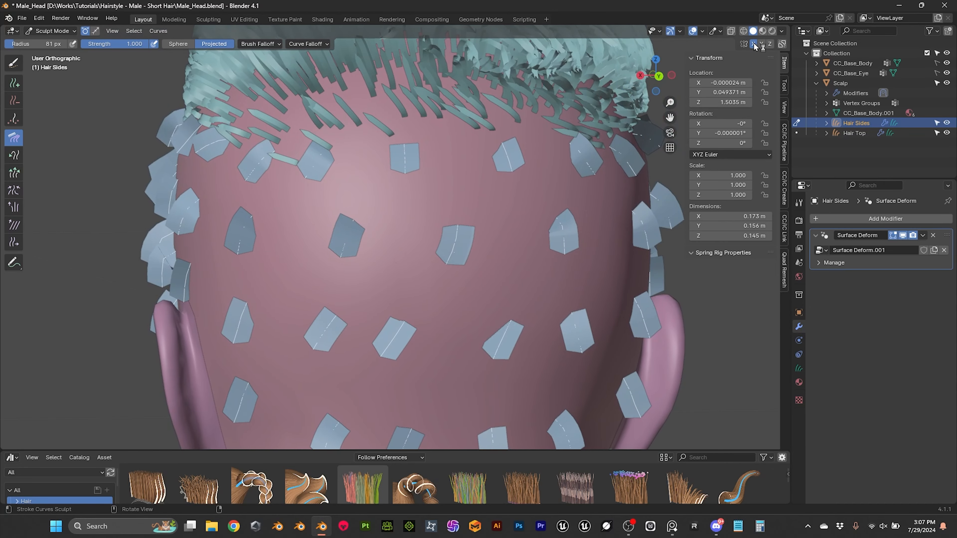
middle_drag(569, 147, 588, 162)
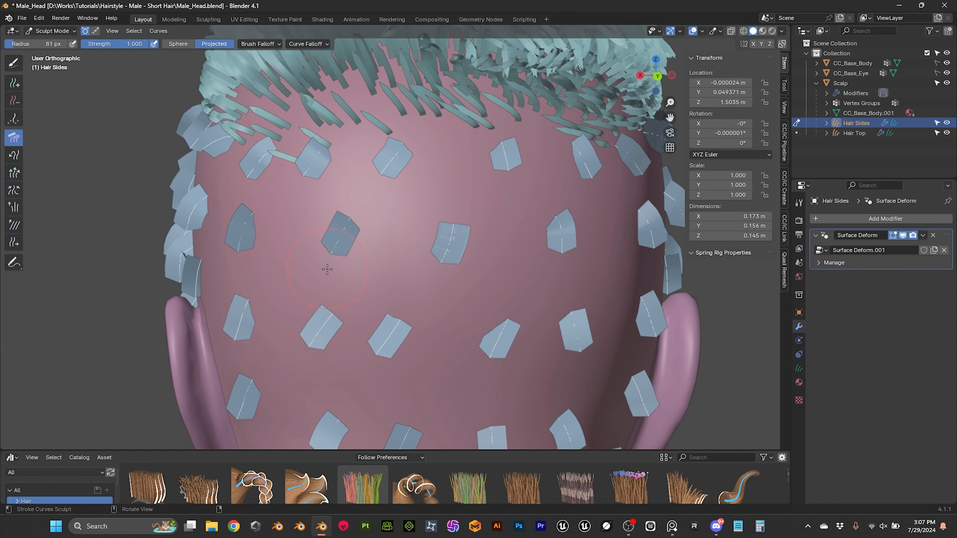
Step: Examine the direction of the combed guide hairs around the back and both sides of the head
scroll(307, 180, down, 3)
middle_drag(404, 216, 398, 214)
shift+middle_drag(448, 241, 404, 190)
middle_drag(442, 291, 435, 340)
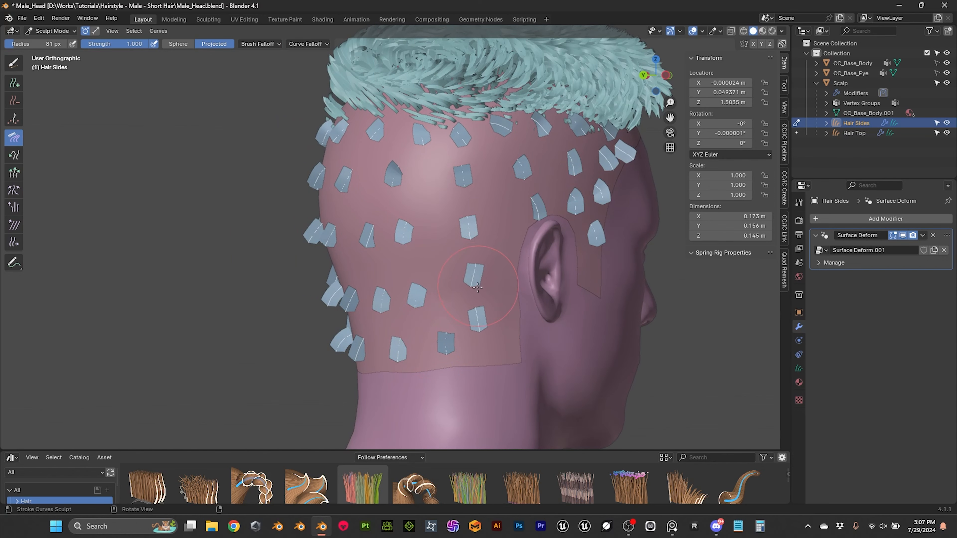
middle_drag(452, 196, 434, 187)
scroll(418, 196, down, 3)
scroll(436, 190, up, 2)
scroll(437, 190, down, 2)
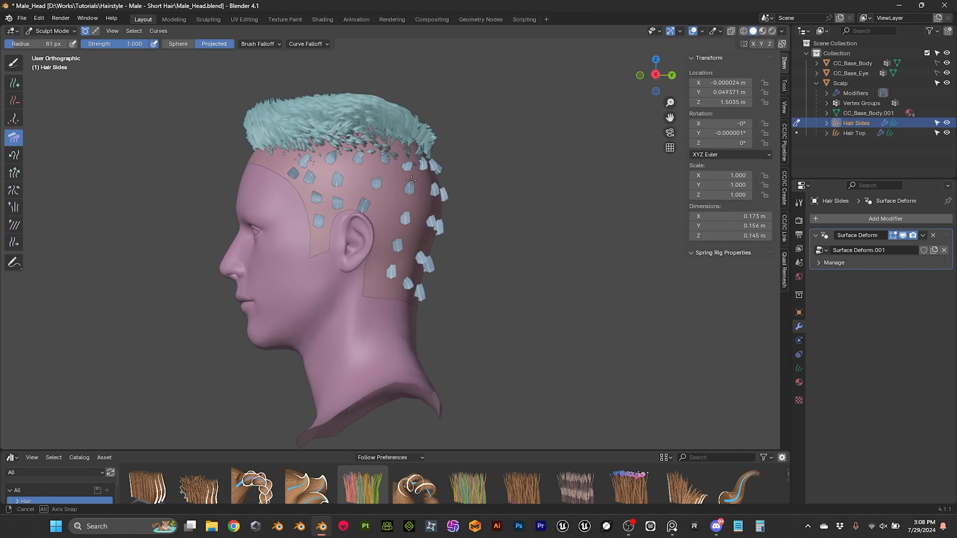
scroll(430, 184, up, 2)
scroll(430, 184, up, 2)
scroll(431, 184, down, 2)
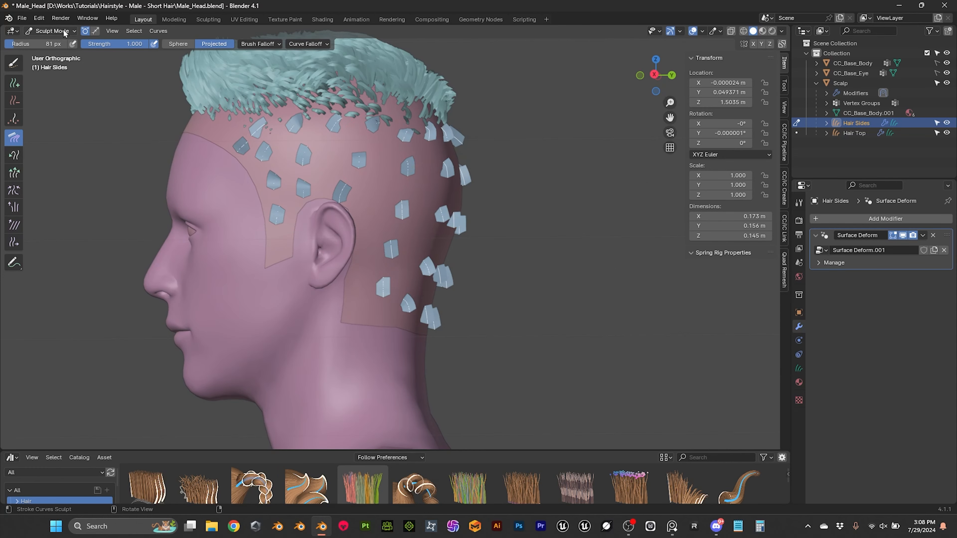
Step: Return to Object Mode, select the Hair Top curves and collapse their Set Hair Curve Profile modifier
click(72, 34)
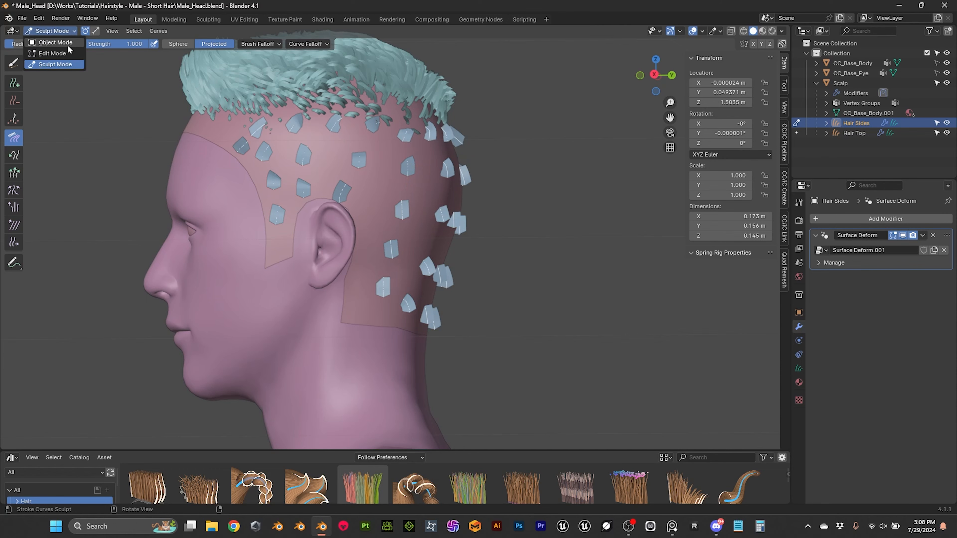
click(67, 43)
middle_drag(339, 178, 311, 190)
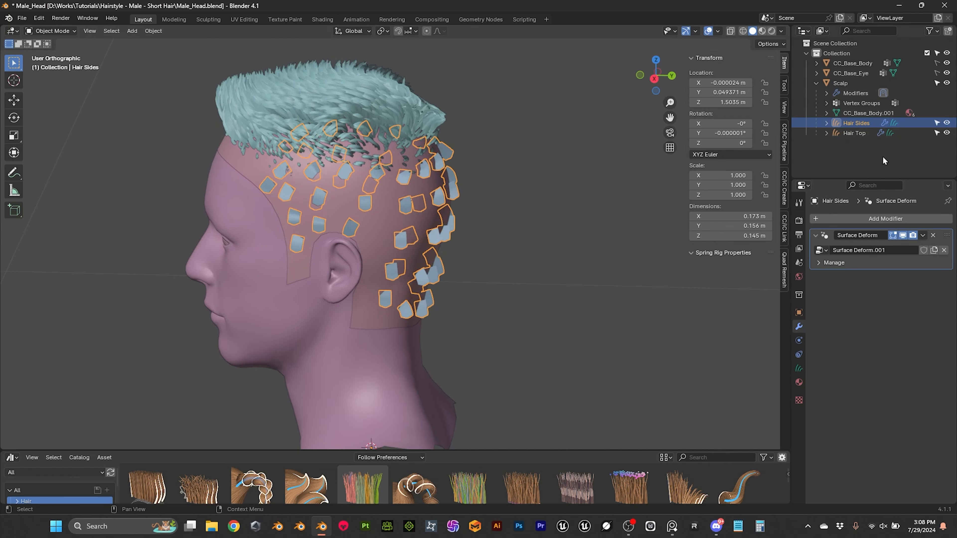
click(855, 133)
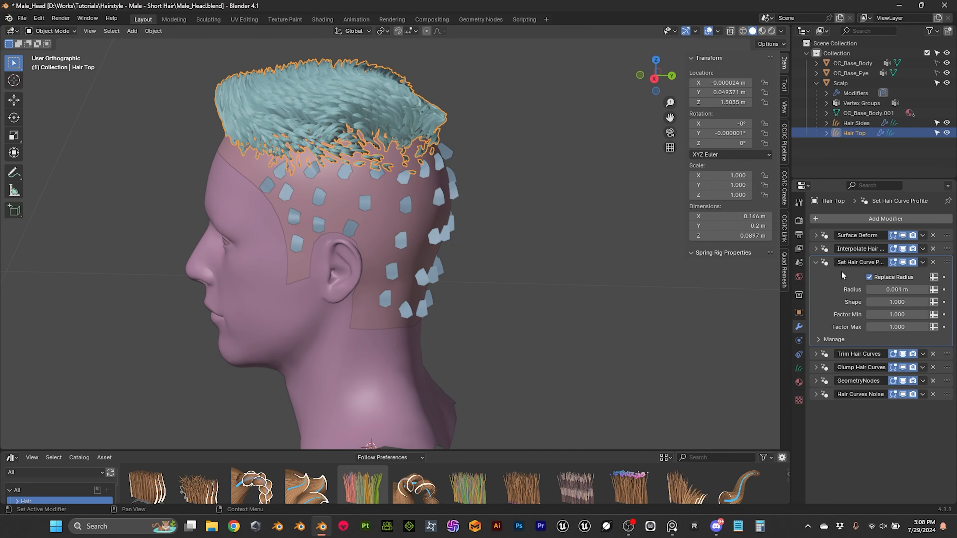
click(815, 262)
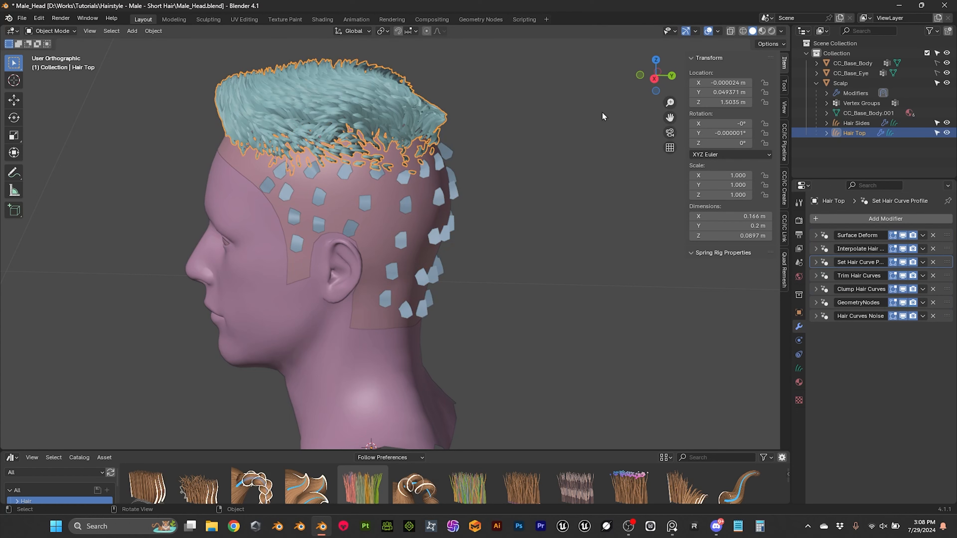
middle_drag(491, 148, 510, 139)
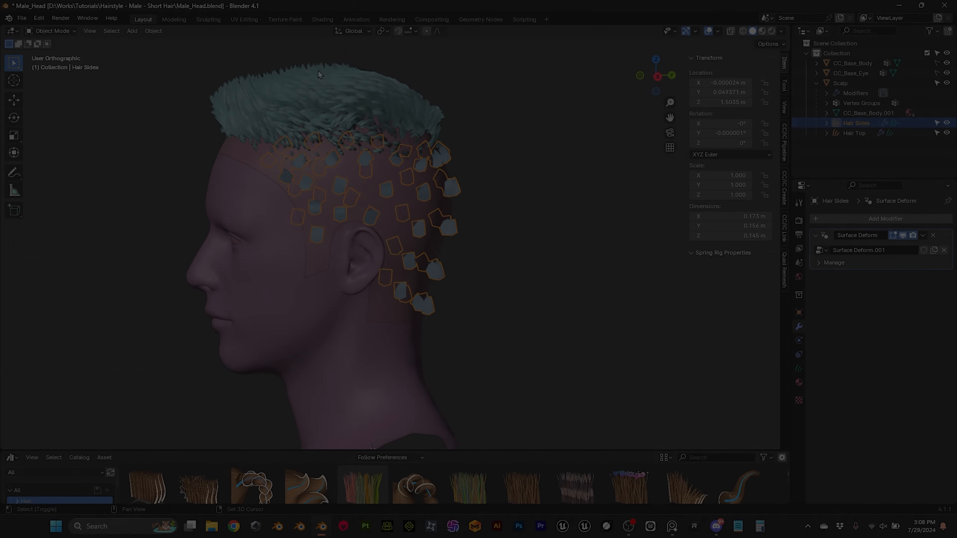
Step: Copy the modifiers from Hair Top to Hair Sides and deselect both hair objects
shift+click(299, 72)
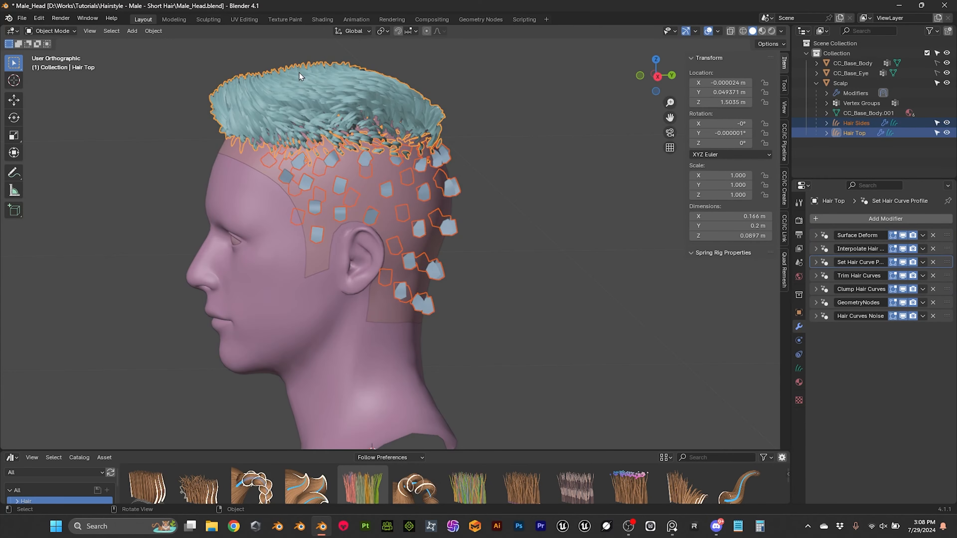
key(ctrl+l)
mouse_move(300, 75)
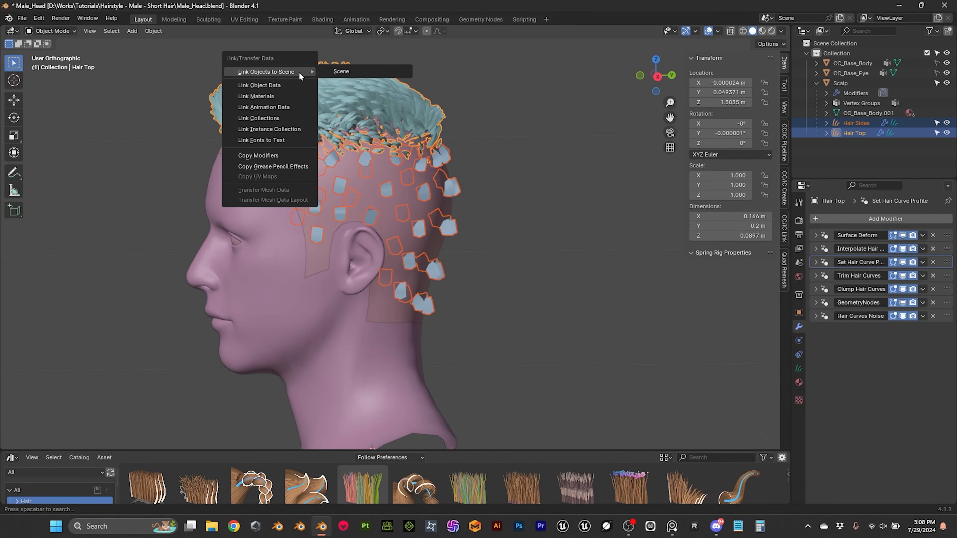
click(271, 157)
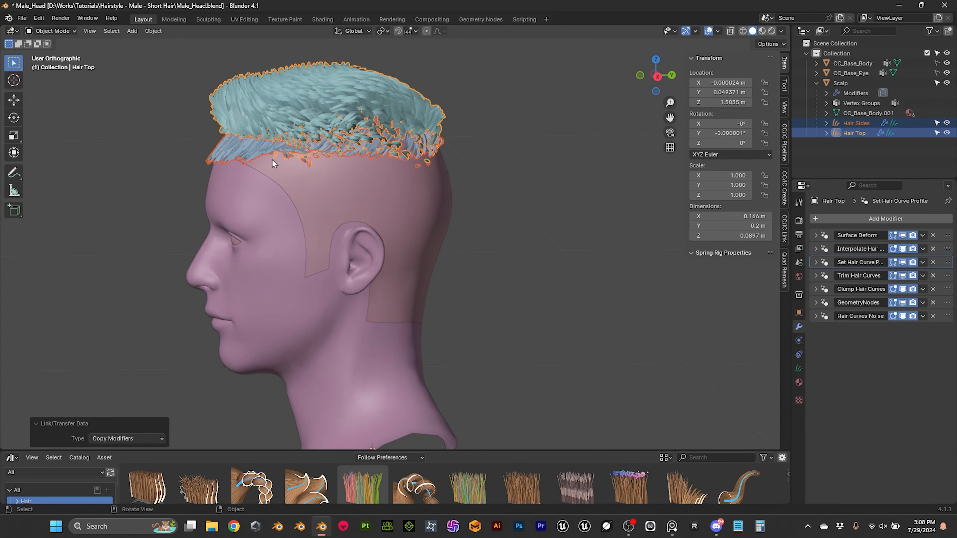
click(504, 223)
middle_drag(500, 213, 513, 228)
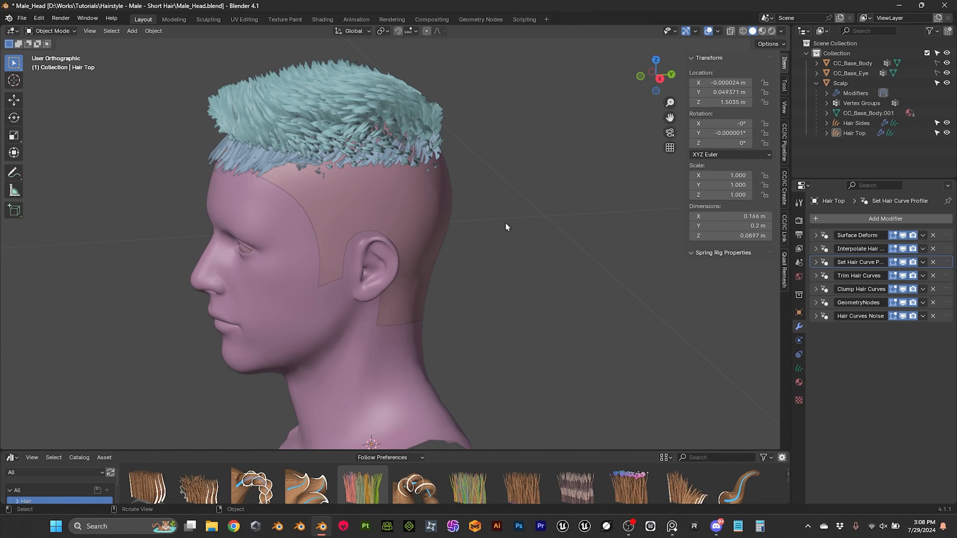
Step: Select the Scalp mesh and put it into Weight Paint mode in the right orthographic view
scroll(312, 182, up, 4)
middle_drag(301, 176, 369, 182)
scroll(315, 167, down, 2)
scroll(370, 181, up, 1)
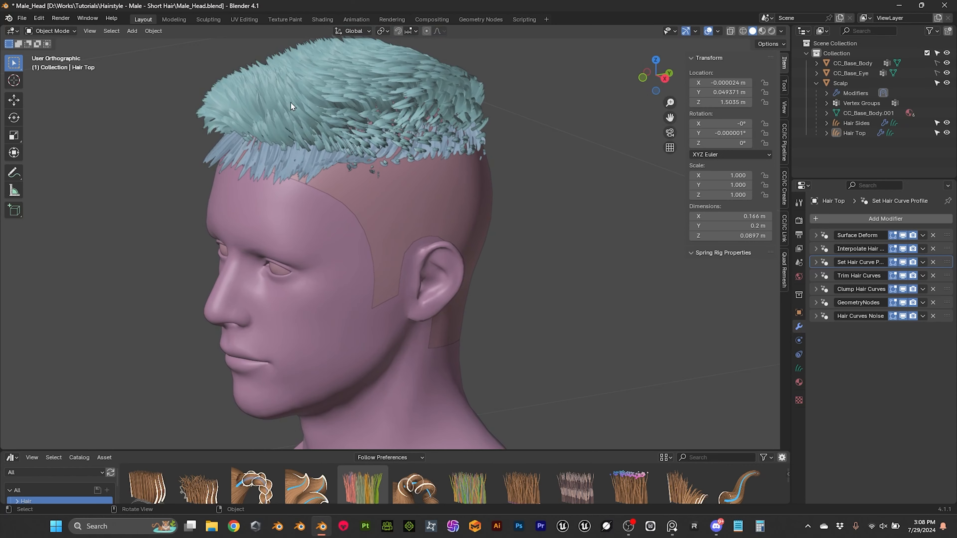
middle_drag(347, 114, 245, 122)
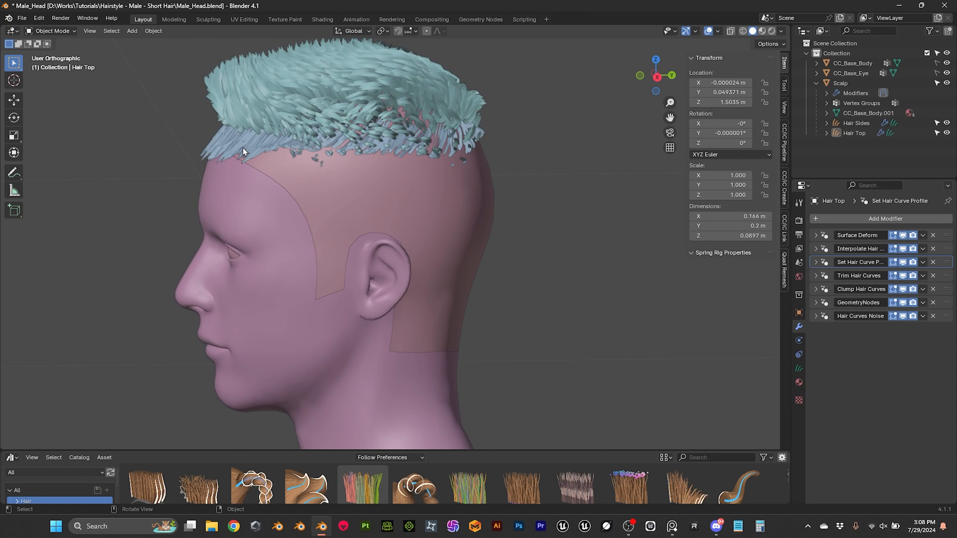
click(383, 205)
scroll(352, 184, up, 1)
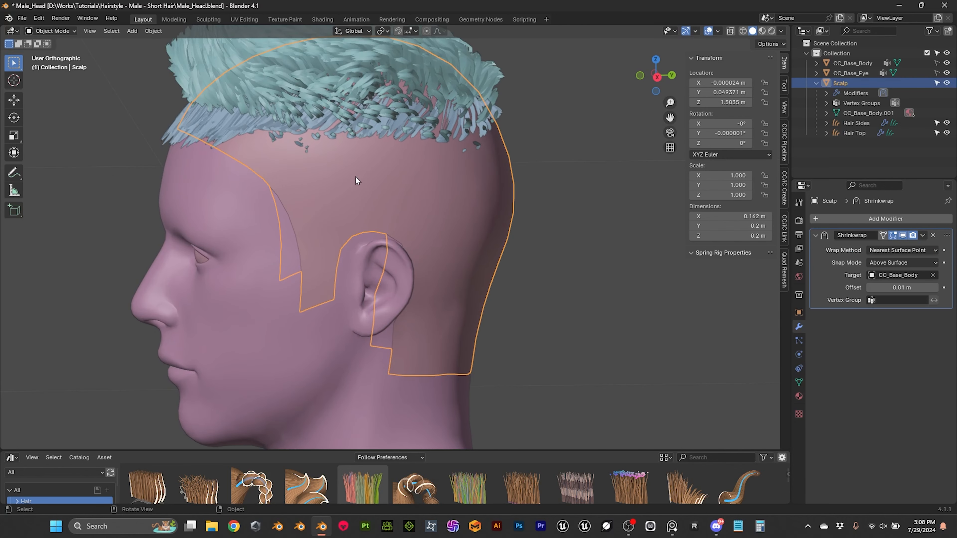
key(KP_3)
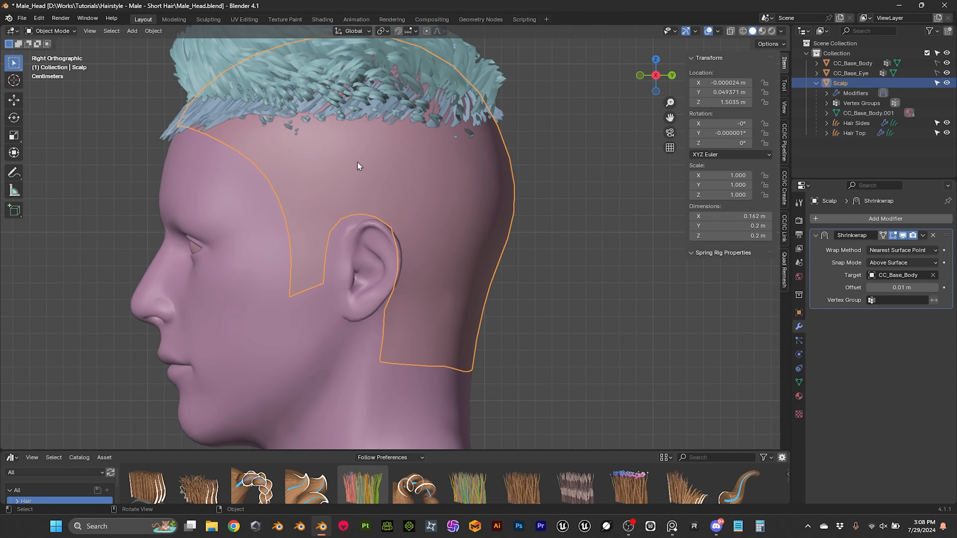
click(68, 32)
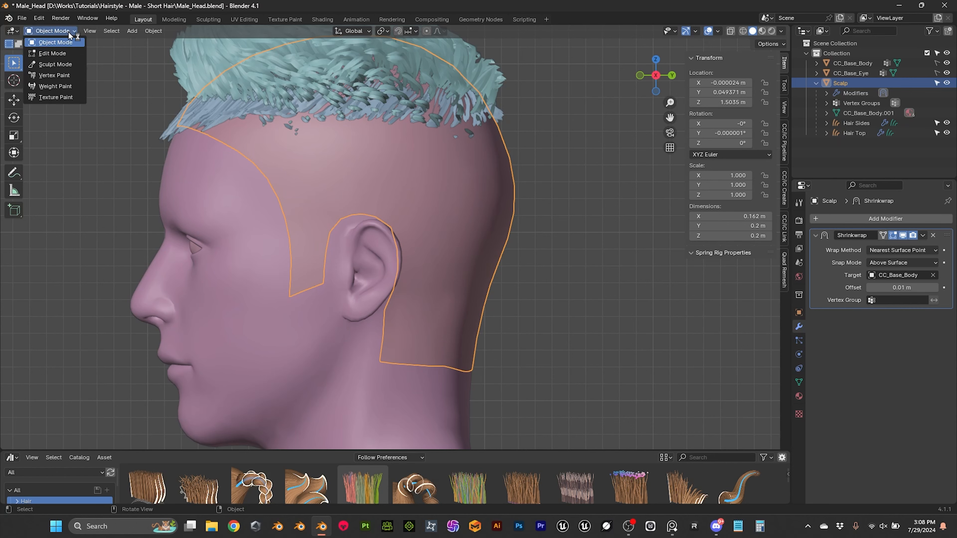
click(60, 88)
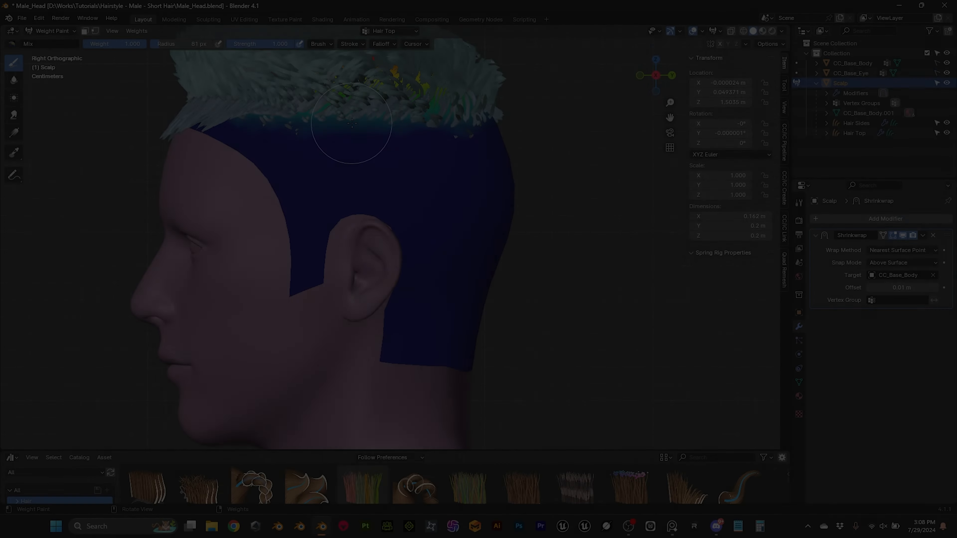
Step: Add a vertex group to the scalp mesh and name it Hair Sides
click(798, 383)
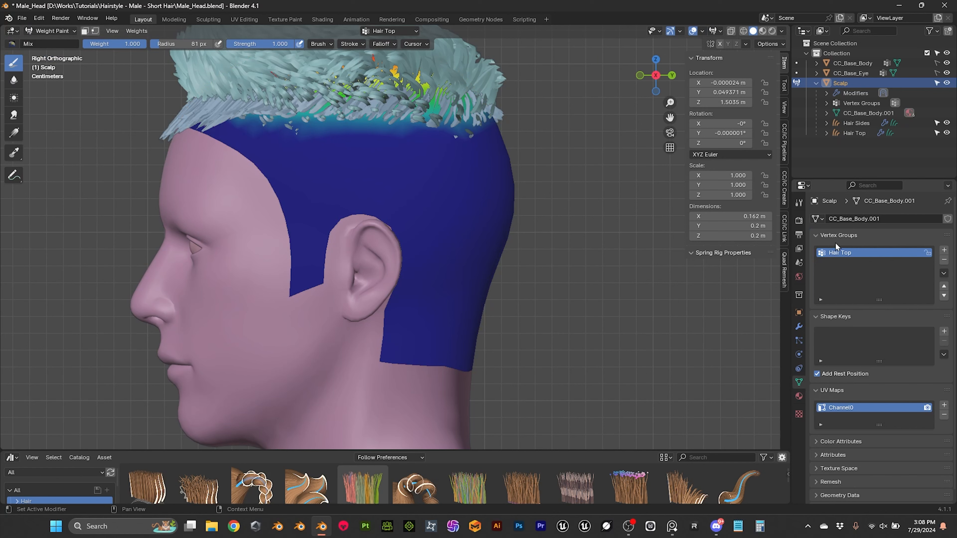
click(944, 252)
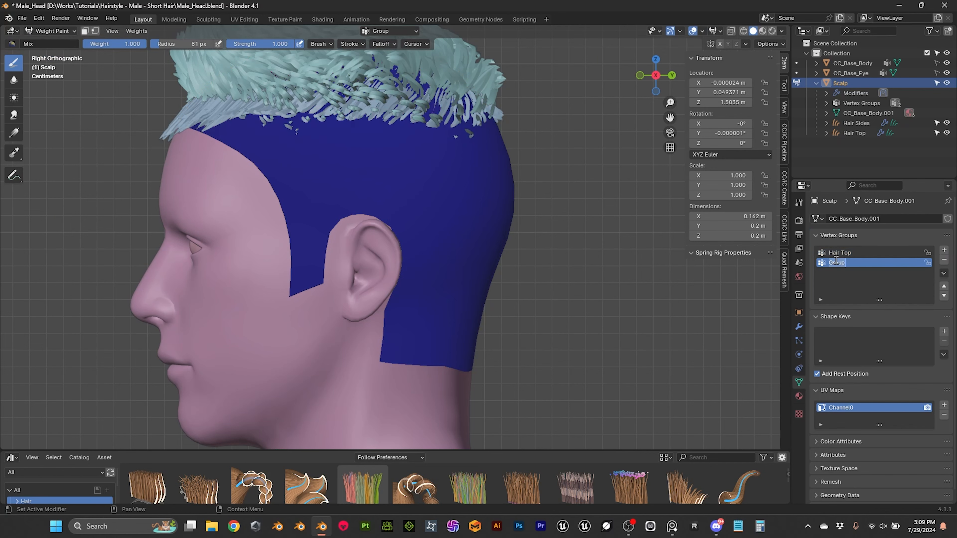
text(H)
key(Caps_Lock)
text(air Sides)
key(Return)
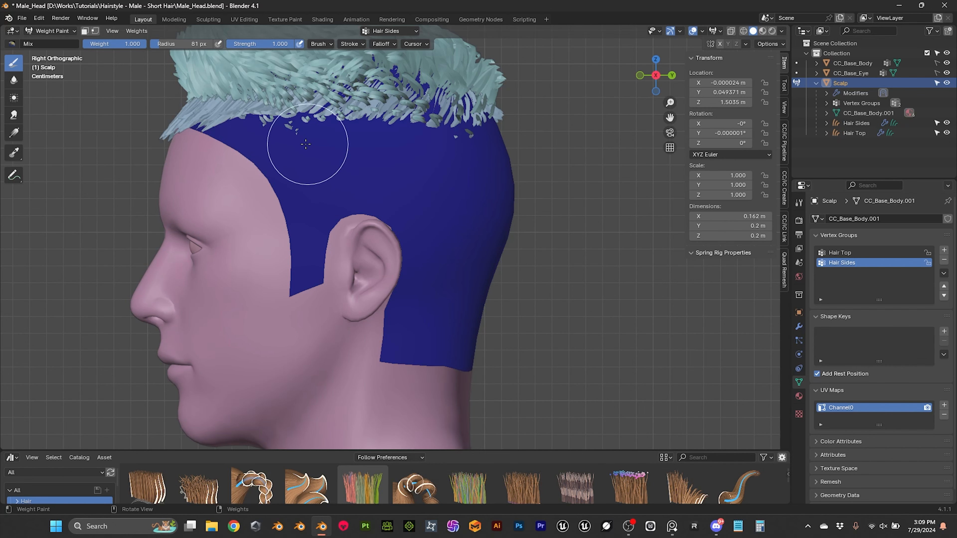
Step: Reduce the brush radius to 53 px, enable X mirroring and paint full weight along the upper side of the scalp above the ear
key(f)
click(297, 147)
mouse_move(269, 120)
mouse_down()
mouse_move(256, 128)
mouse_move(276, 145)
mouse_move(346, 141)
mouse_move(377, 159)
mouse_up()
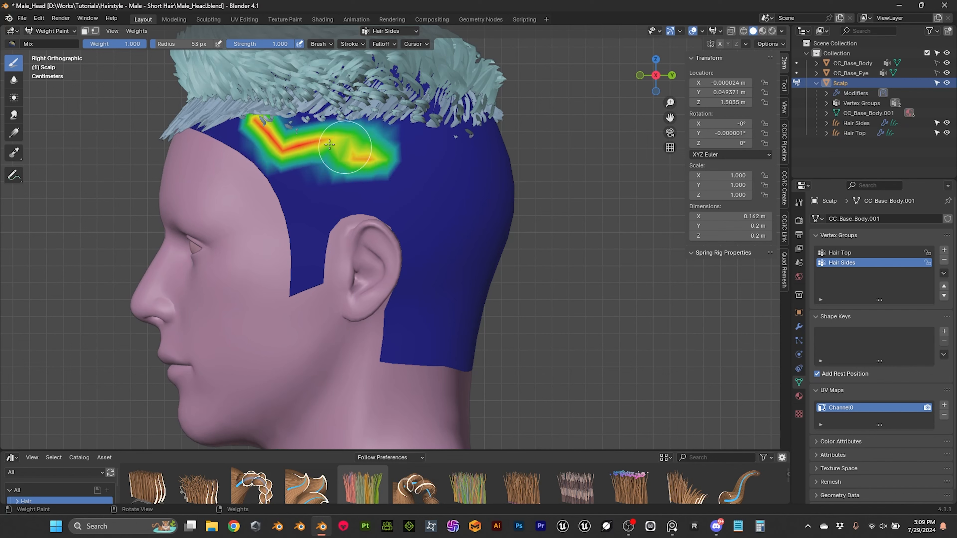
click(719, 44)
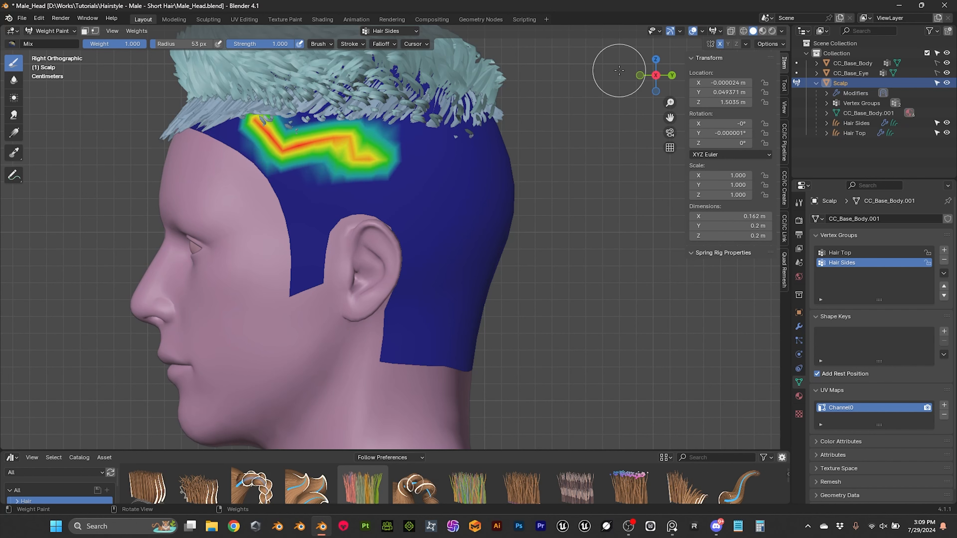
mouse_move(290, 152)
mouse_down()
mouse_move(380, 153)
mouse_move(327, 151)
mouse_move(301, 135)
mouse_move(418, 149)
mouse_move(396, 151)
mouse_move(385, 139)
mouse_up()
mouse_move(386, 139)
middle_down()
mouse_move(527, 135)
mouse_move(375, 131)
middle_up()
mouse_move(287, 137)
mouse_down()
mouse_move(270, 122)
mouse_move(260, 141)
mouse_move(298, 158)
mouse_move(301, 130)
mouse_move(282, 122)
mouse_move(425, 131)
mouse_move(430, 151)
mouse_move(384, 128)
mouse_move(343, 128)
mouse_move(437, 128)
mouse_move(439, 143)
mouse_move(414, 143)
mouse_move(450, 147)
mouse_up()
middle_drag(450, 147, 384, 147)
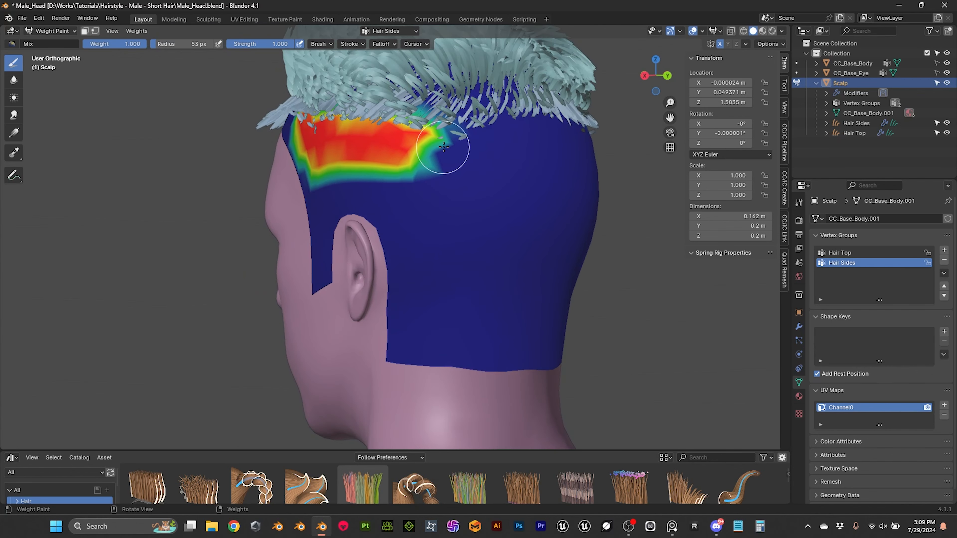
Step: Extend the full-weight band around the back of the scalp just below the top hair
shift+middle_drag(444, 147, 377, 169)
mouse_move(377, 169)
mouse_down()
mouse_move(467, 149)
mouse_move(360, 164)
mouse_move(480, 160)
mouse_move(476, 151)
mouse_move(369, 156)
mouse_move(484, 151)
mouse_move(431, 145)
mouse_up()
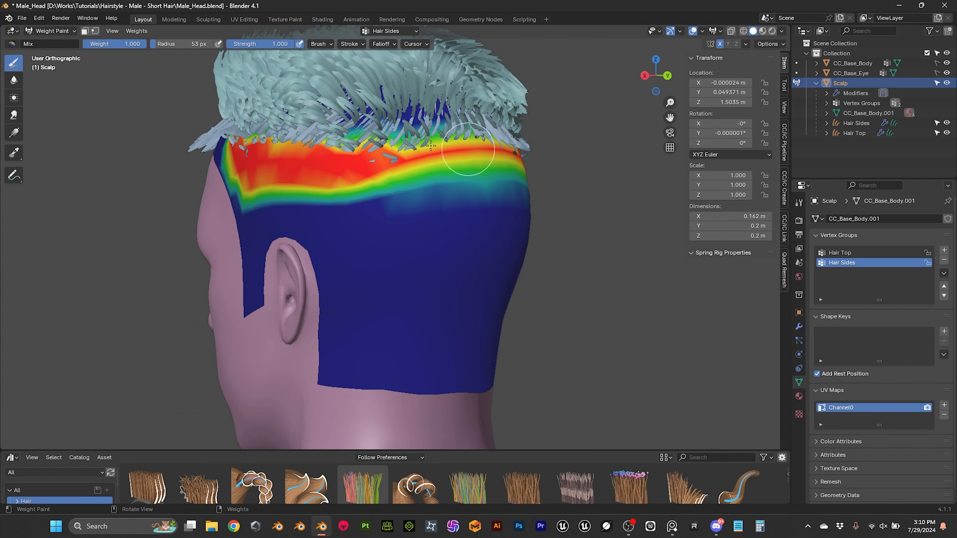
mouse_move(359, 148)
mouse_down()
mouse_move(267, 149)
mouse_move(335, 168)
mouse_up()
middle_drag(403, 144, 231, 78)
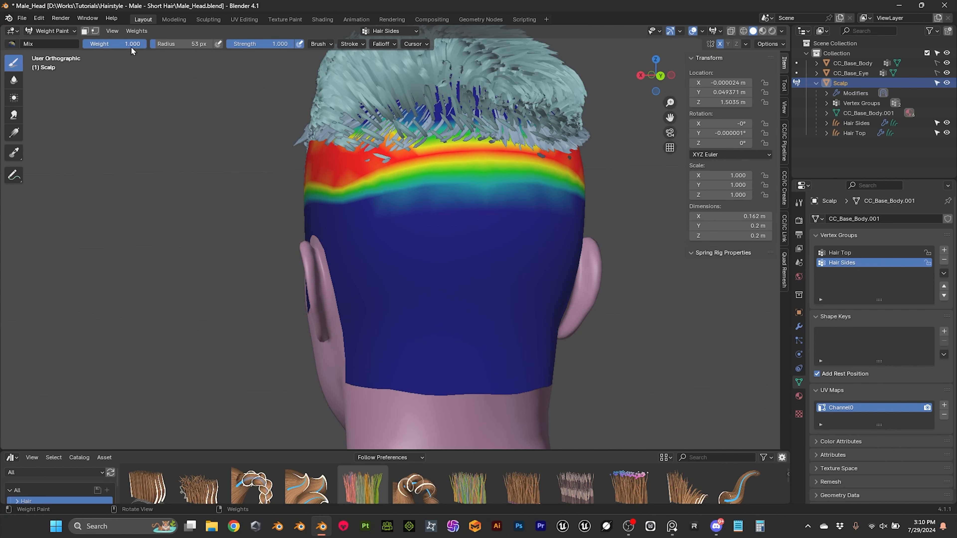
Step: Paint full weight along the back of the scalp up underneath the lower edge of the top hair
middle_drag(489, 219, 415, 173)
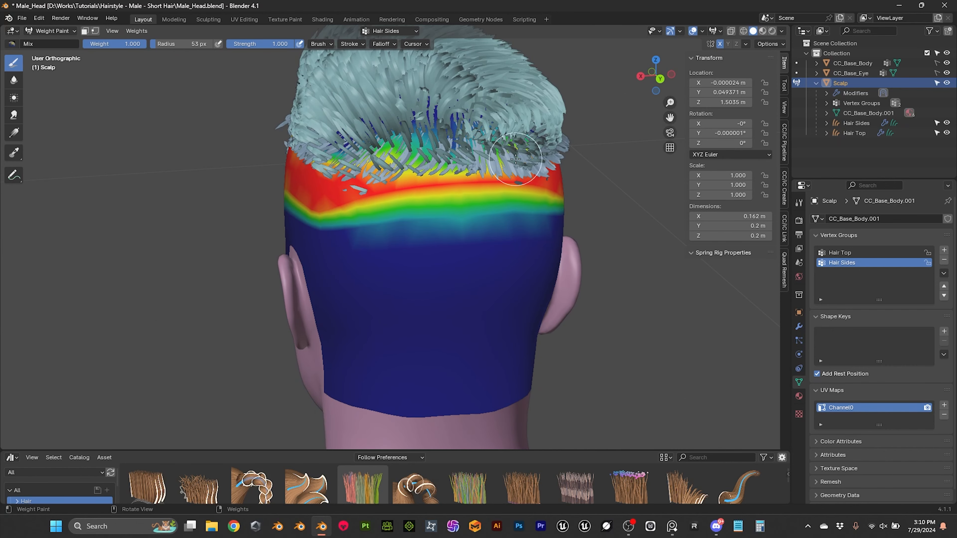
middle_drag(464, 175, 510, 196)
mouse_move(519, 178)
mouse_down()
mouse_move(587, 177)
mouse_move(419, 184)
mouse_up()
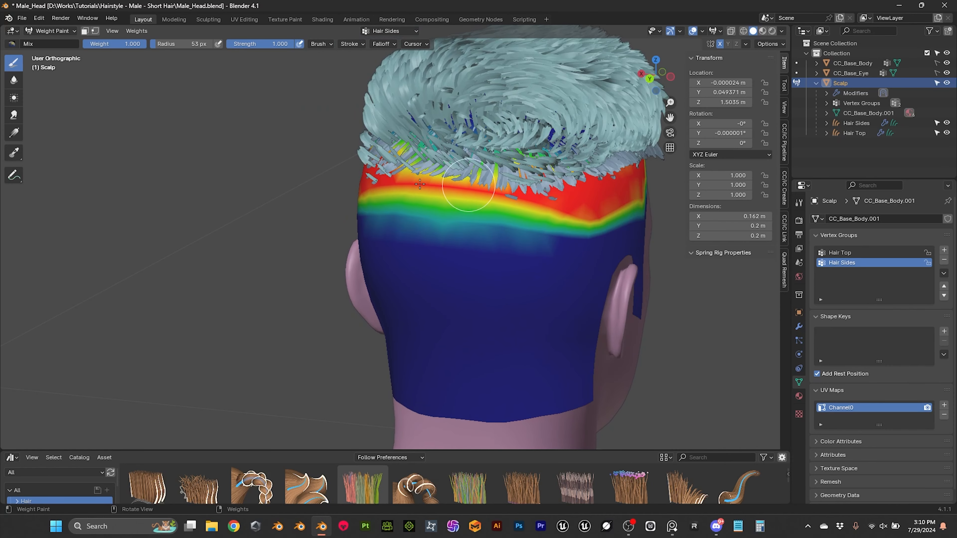
mouse_move(484, 164)
mouse_down()
mouse_move(414, 163)
mouse_move(530, 165)
mouse_move(439, 170)
mouse_move(464, 175)
mouse_up()
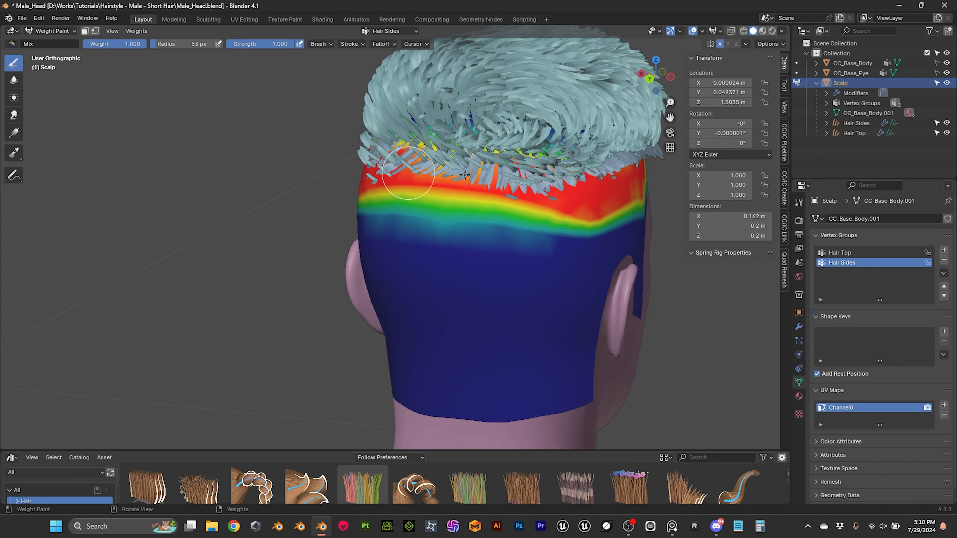
middle_drag(464, 175, 527, 175)
drag(444, 183, 466, 174)
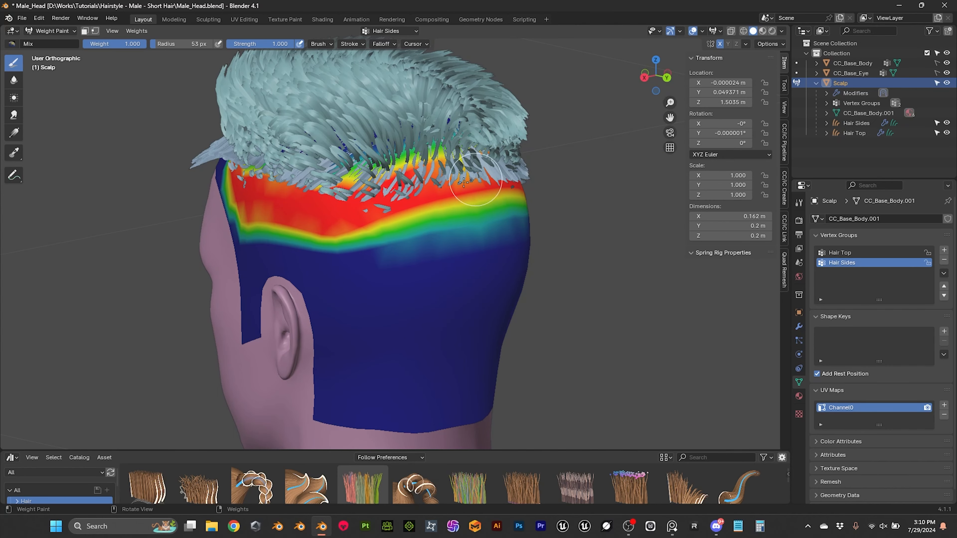
middle_drag(473, 169, 471, 170)
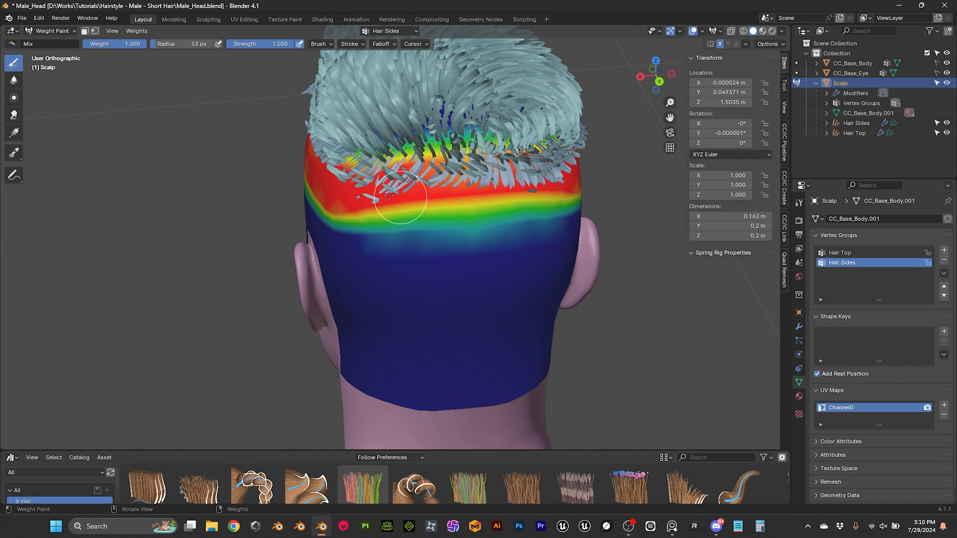
Step: Examine the scalp's mesh topology around the side and back in Edit Mode and return to Weight Paint mode
click(49, 32)
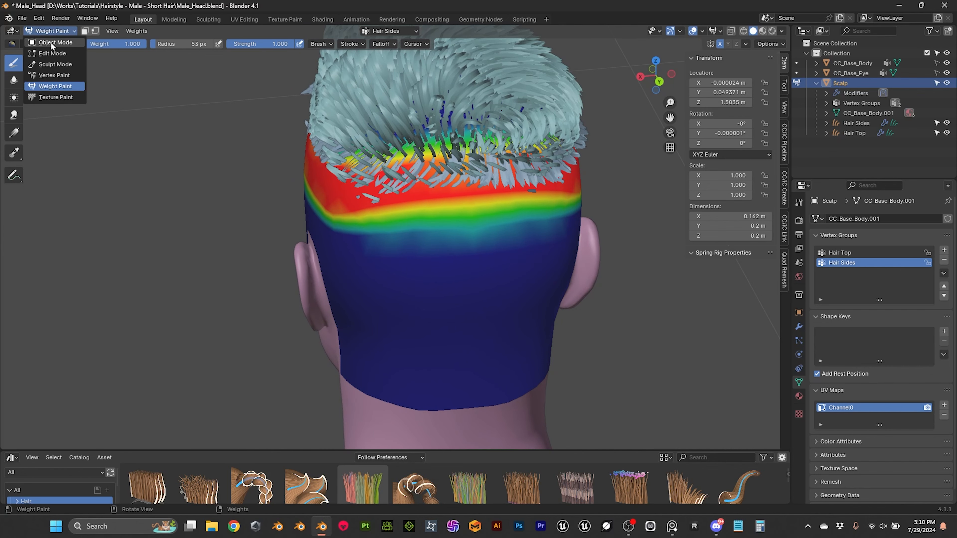
click(55, 53)
middle_drag(377, 158, 450, 177)
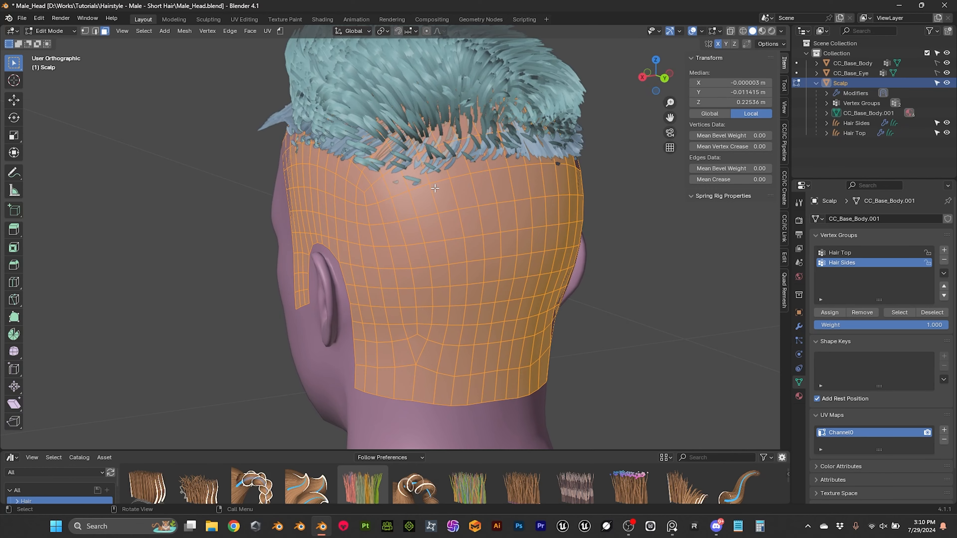
scroll(435, 188, up, 2)
middle_drag(457, 205, 516, 196)
scroll(517, 196, up, 2)
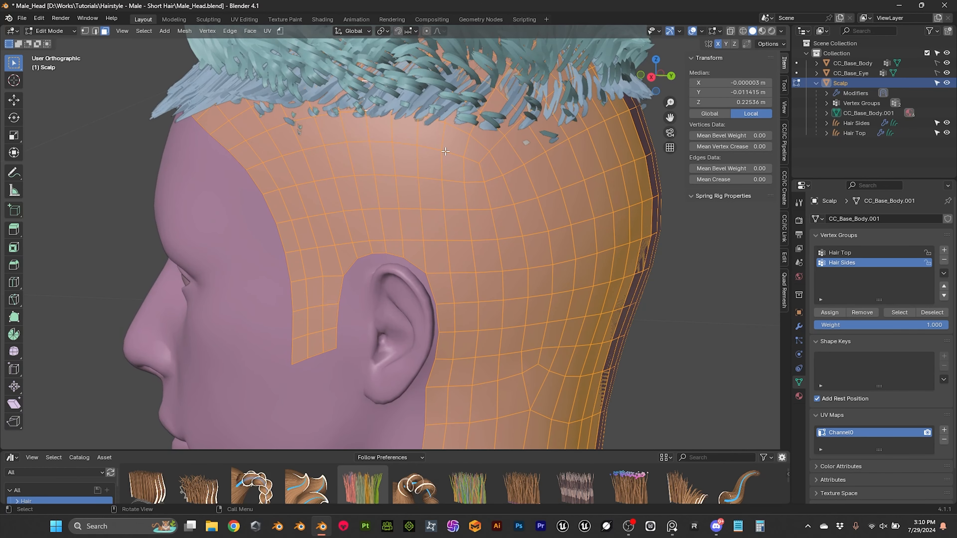
scroll(445, 151, down, 1)
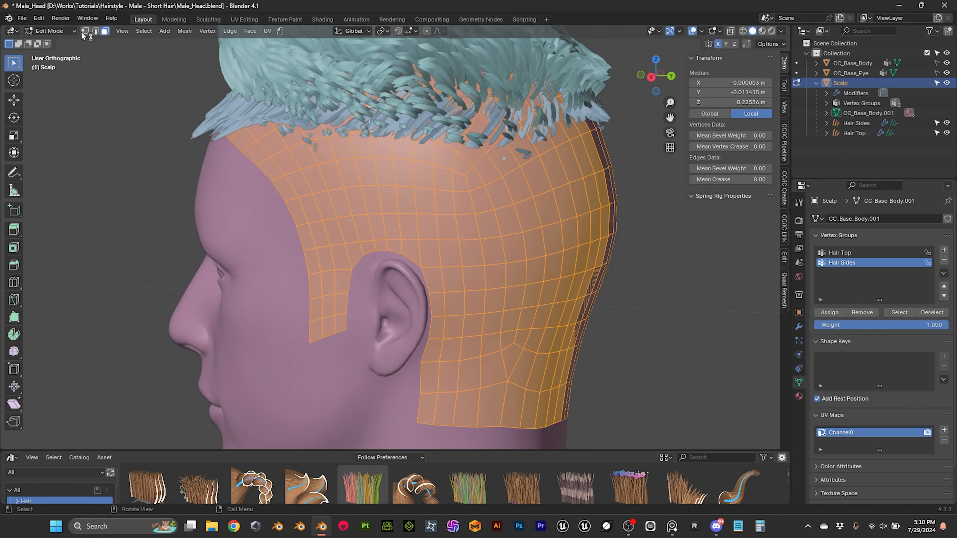
click(67, 30)
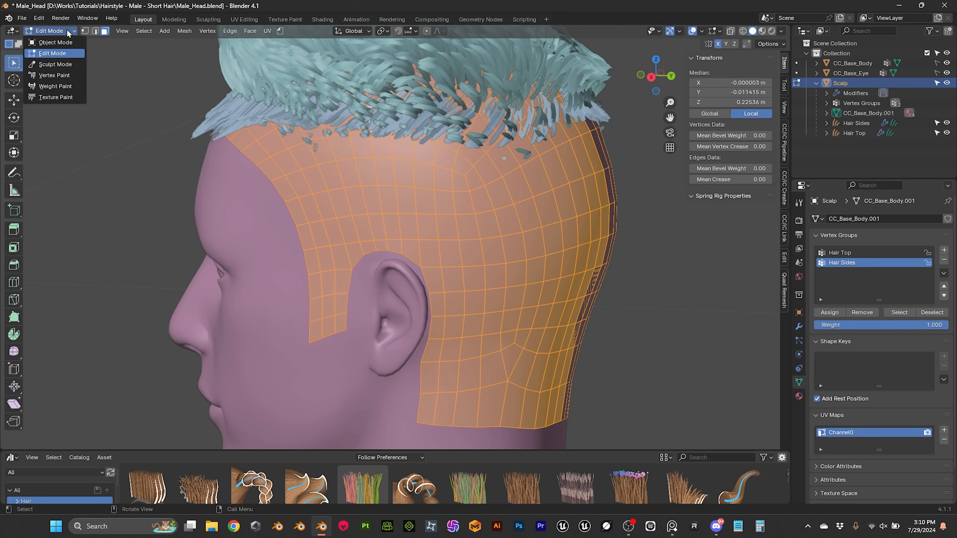
click(70, 86)
Step: Extend the full-weight band lower across the back of the scalp, filling in its uneven patches
scroll(572, 201, up, 1)
middle_drag(572, 200, 489, 188)
scroll(488, 188, up, 1)
scroll(489, 188, down, 2)
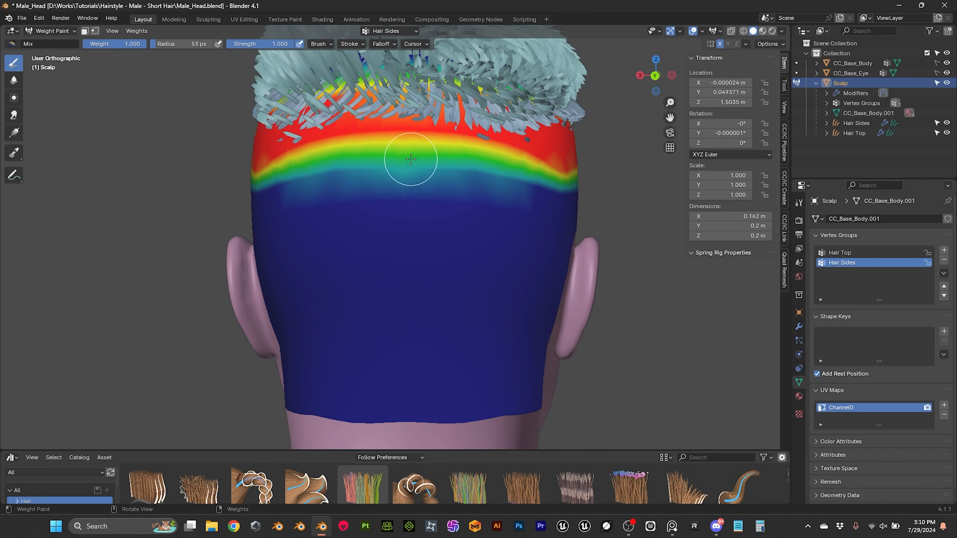
middle_drag(411, 158, 444, 197)
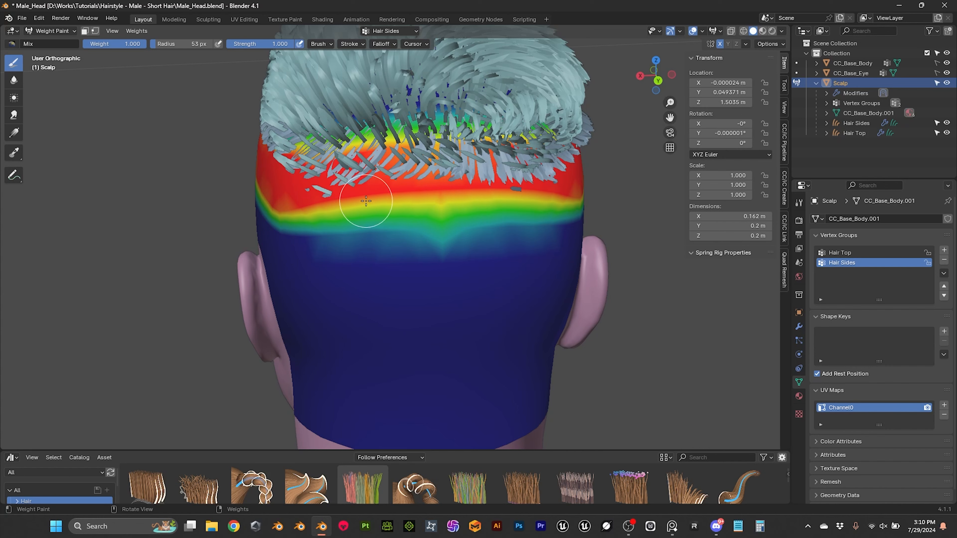
mouse_move(335, 197)
mouse_down()
mouse_move(448, 214)
mouse_move(512, 208)
mouse_up()
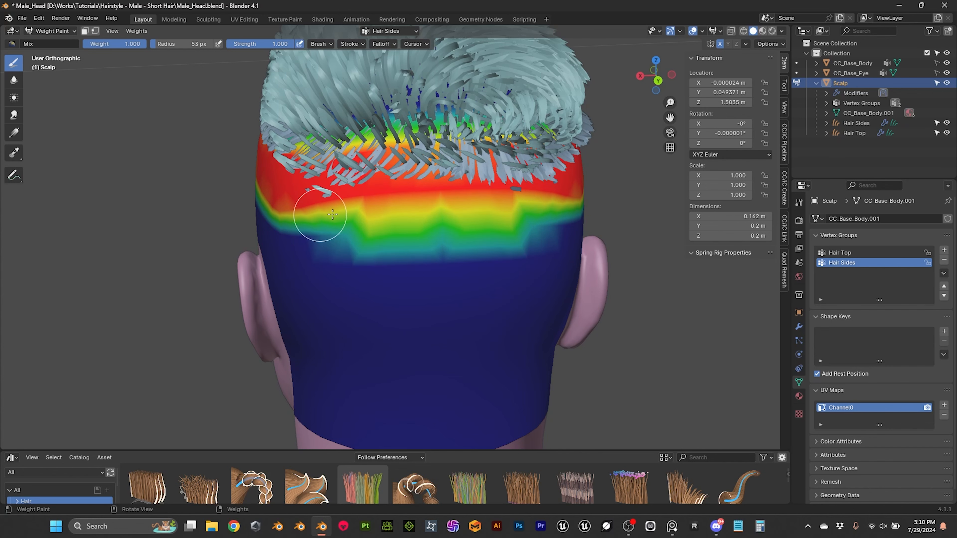
mouse_move(286, 212)
mouse_down()
mouse_move(309, 203)
mouse_move(384, 211)
mouse_move(545, 202)
mouse_move(525, 193)
mouse_up()
middle_drag(525, 192, 510, 221)
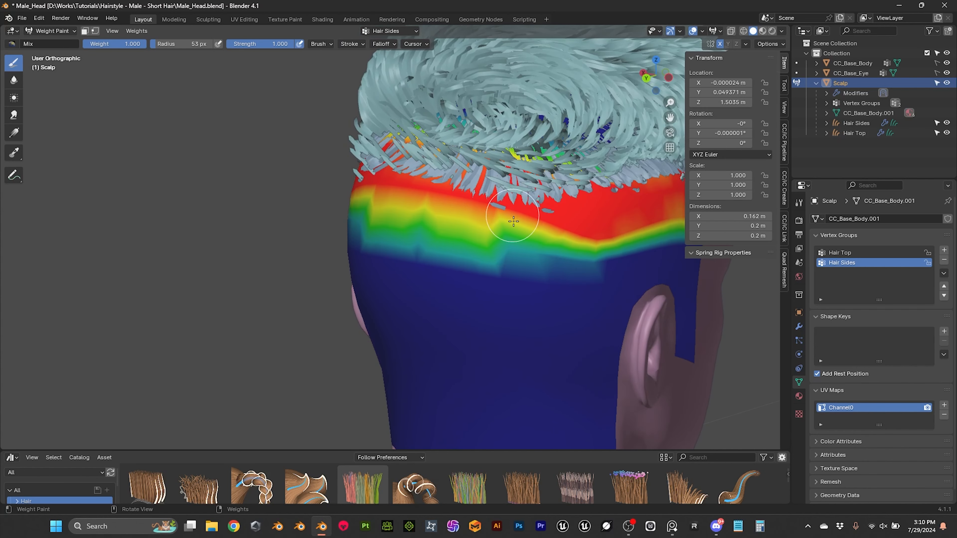
drag(540, 231, 455, 208)
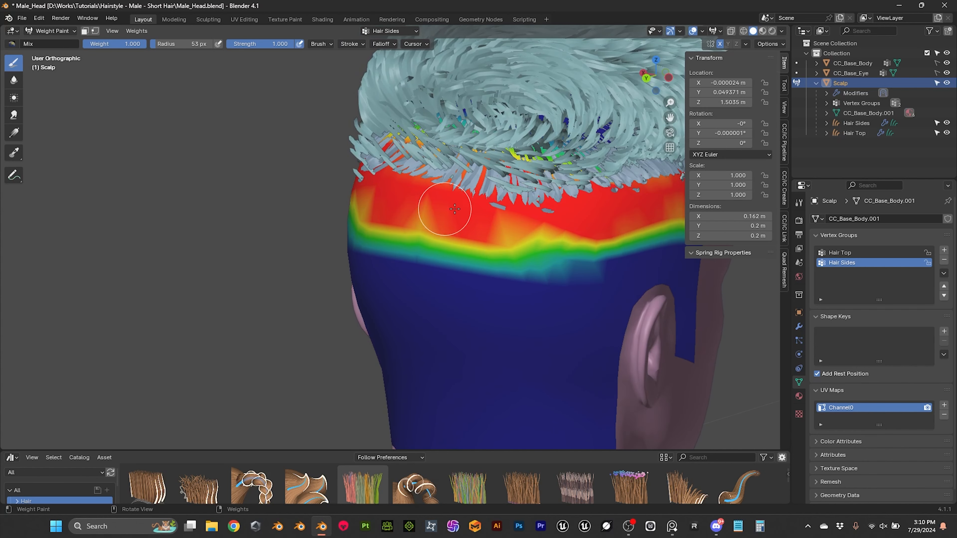
mouse_move(549, 235)
mouse_down()
mouse_move(534, 242)
mouse_move(560, 246)
mouse_move(534, 226)
mouse_move(545, 246)
mouse_move(413, 209)
mouse_move(604, 241)
mouse_move(546, 241)
mouse_move(597, 238)
mouse_up()
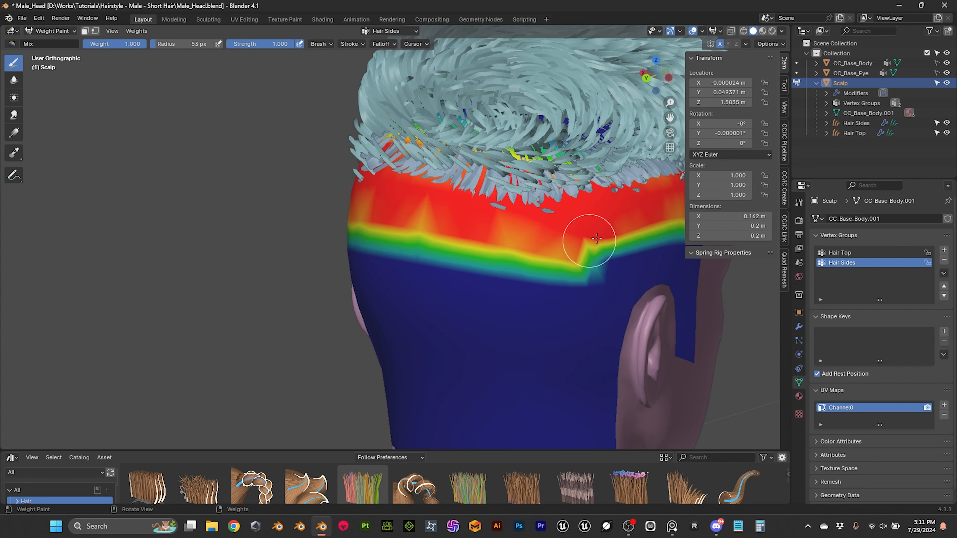
Step: Touch up the full-weight band along the side of the scalp, from behind the ear forward to the temple
middle_drag(580, 242, 499, 159)
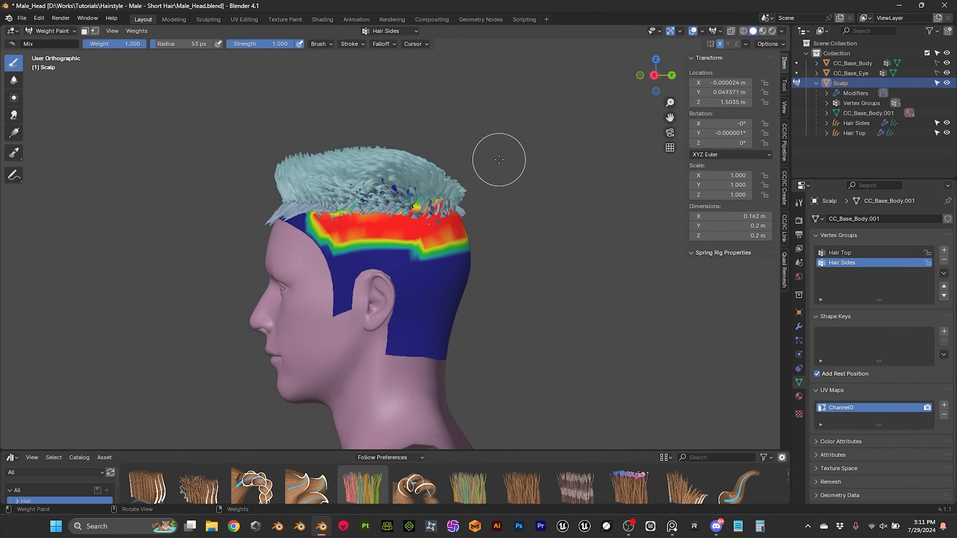
scroll(499, 160, up, 1)
scroll(380, 149, up, 1)
drag(477, 251, 336, 235)
drag(483, 243, 515, 243)
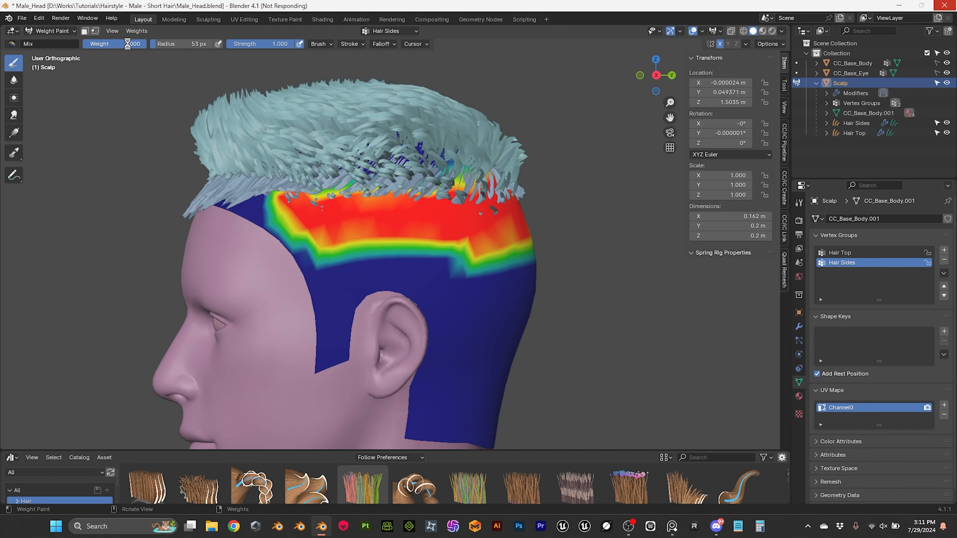
Step: Set the brush weight to 0.5 and paint a band below the full-weight area around the side and back
click(124, 46)
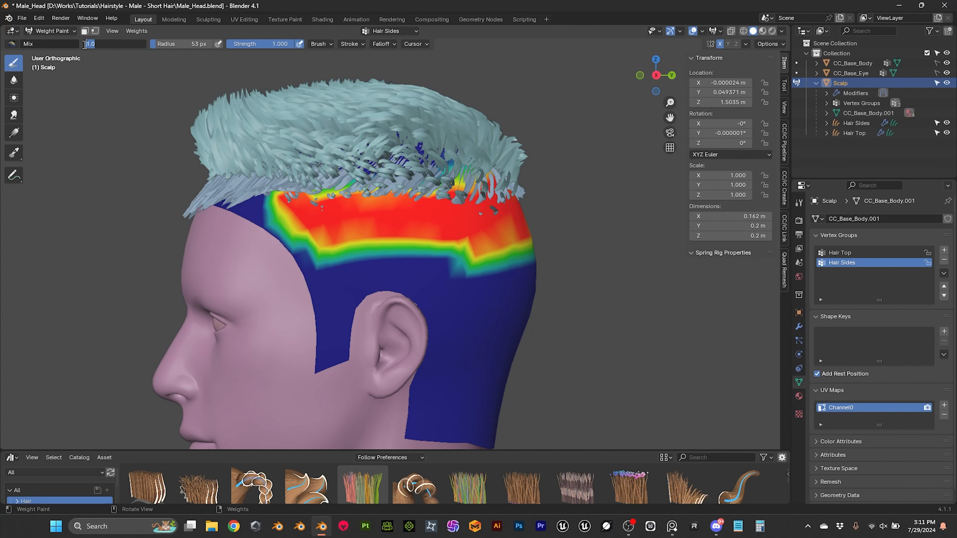
text(.5)
key(Return)
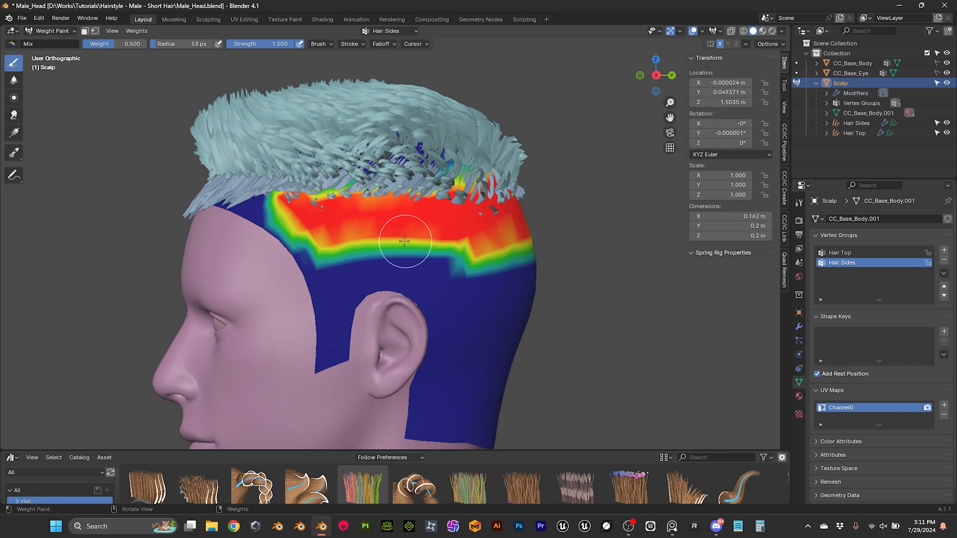
mouse_move(334, 245)
mouse_down()
mouse_move(484, 253)
mouse_move(332, 255)
mouse_move(513, 235)
mouse_move(491, 250)
mouse_move(512, 252)
mouse_move(316, 258)
mouse_move(354, 269)
mouse_move(538, 269)
mouse_move(579, 256)
mouse_up()
mouse_move(579, 256)
middle_down()
mouse_move(535, 258)
mouse_move(519, 245)
middle_up()
mouse_move(529, 259)
mouse_down()
mouse_move(604, 263)
mouse_move(551, 235)
mouse_move(570, 237)
mouse_up()
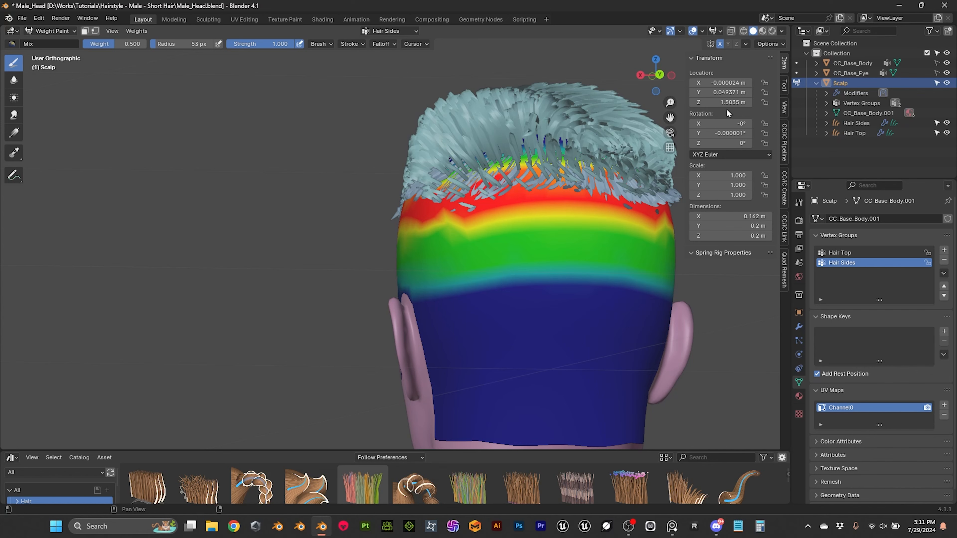
Step: Set the brush weight to 0.25 and paint the sideburn and a band behind the ears across the back
mouse_move(525, 150)
middle_down()
mouse_move(576, 150)
mouse_move(562, 150)
middle_up()
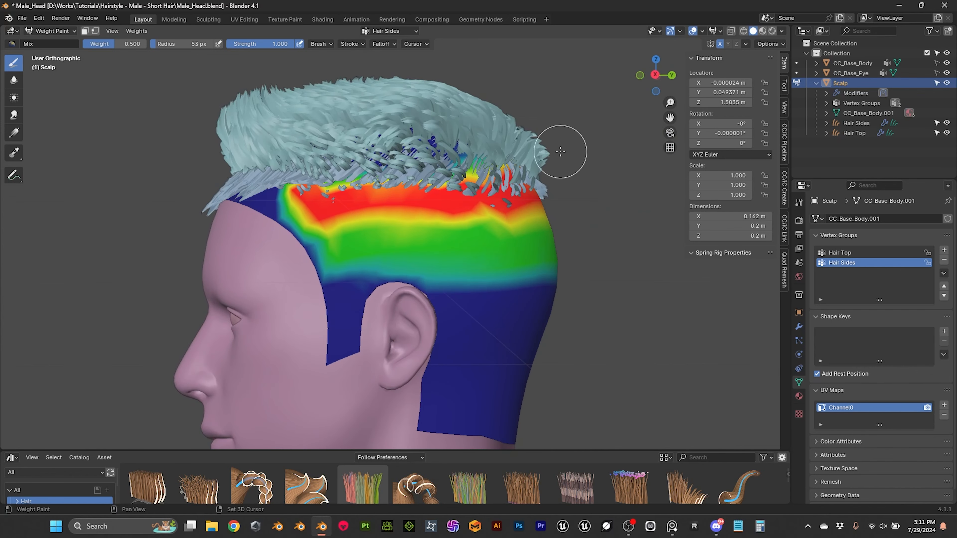
scroll(562, 149, up, 3)
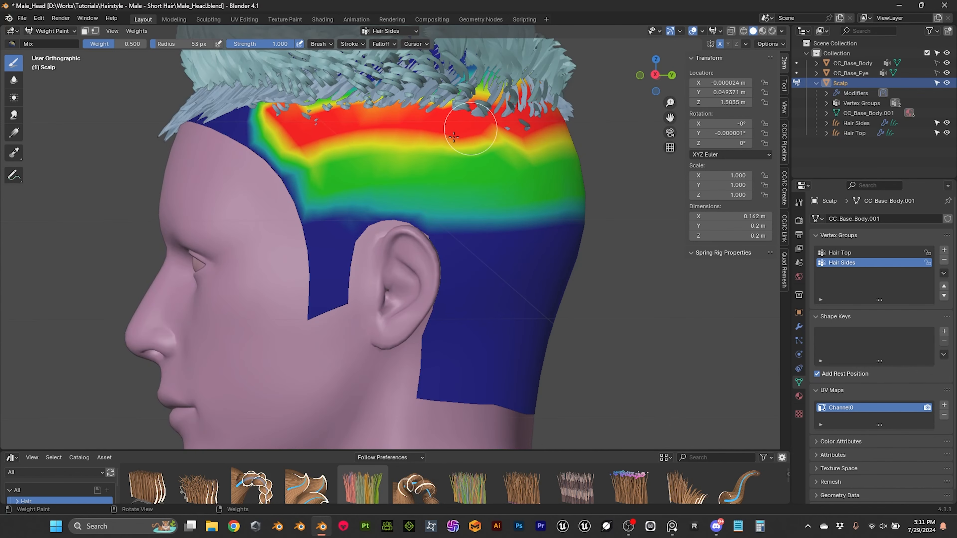
click(131, 44)
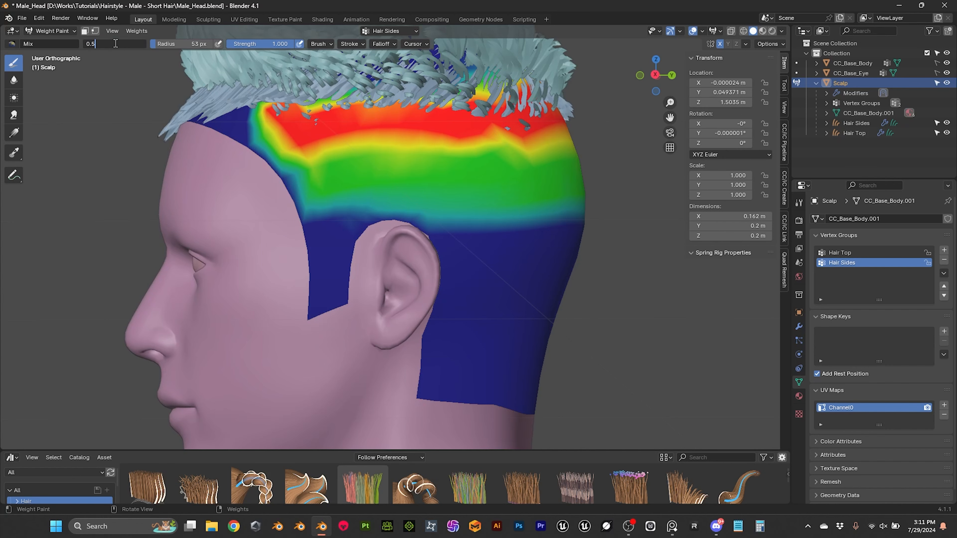
text(0.25)
key(Return)
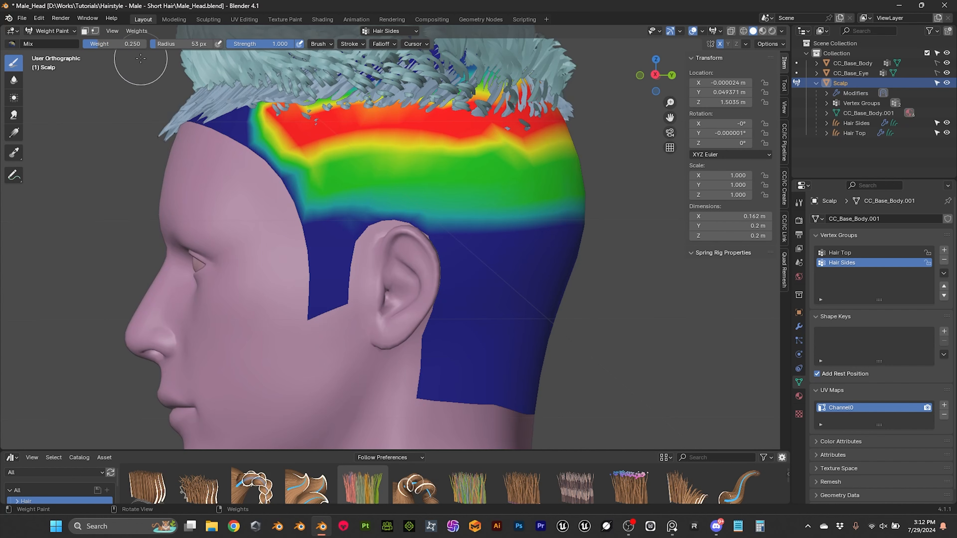
mouse_move(329, 229)
mouse_down()
mouse_move(331, 249)
mouse_move(327, 222)
mouse_move(343, 221)
mouse_move(332, 244)
mouse_move(331, 222)
mouse_up()
mouse_move(457, 232)
mouse_down()
mouse_move(566, 222)
mouse_move(474, 252)
mouse_move(560, 257)
mouse_move(580, 235)
mouse_move(487, 274)
mouse_move(551, 274)
mouse_move(582, 246)
mouse_up()
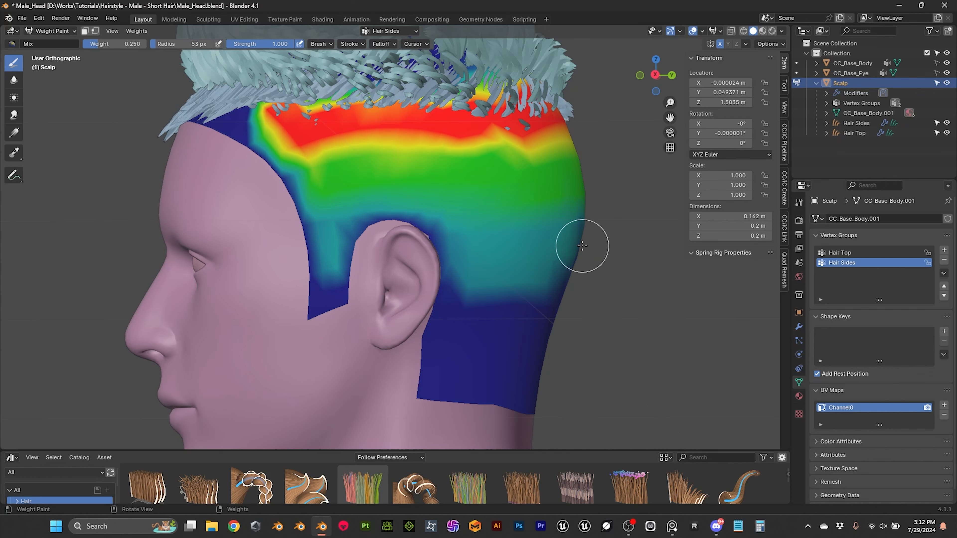
middle_drag(582, 246, 587, 256)
mouse_move(576, 276)
mouse_down()
mouse_move(621, 286)
mouse_move(596, 226)
mouse_move(579, 276)
mouse_up()
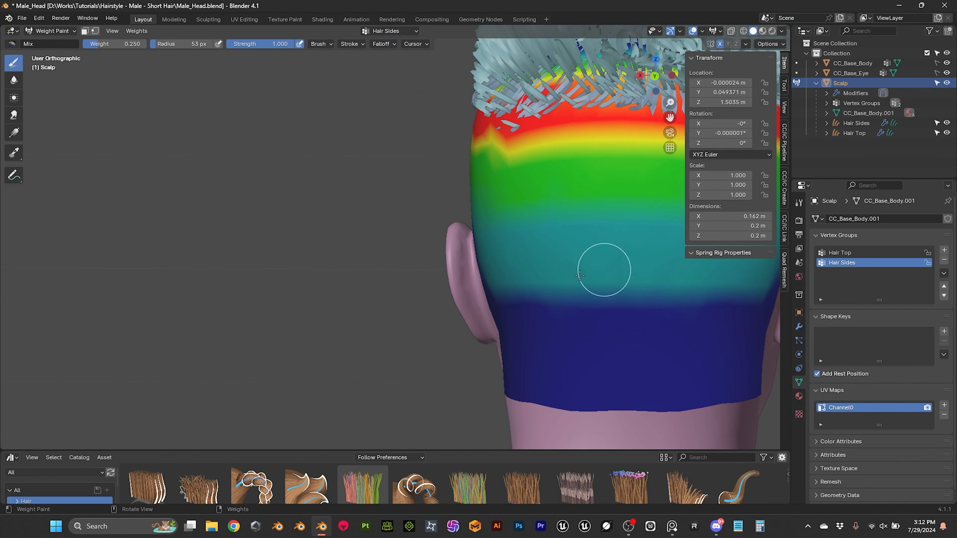
mouse_move(599, 237)
middle_down()
mouse_move(560, 246)
mouse_move(579, 243)
middle_up()
scroll(559, 246, down, 3)
scroll(580, 242, up, 2)
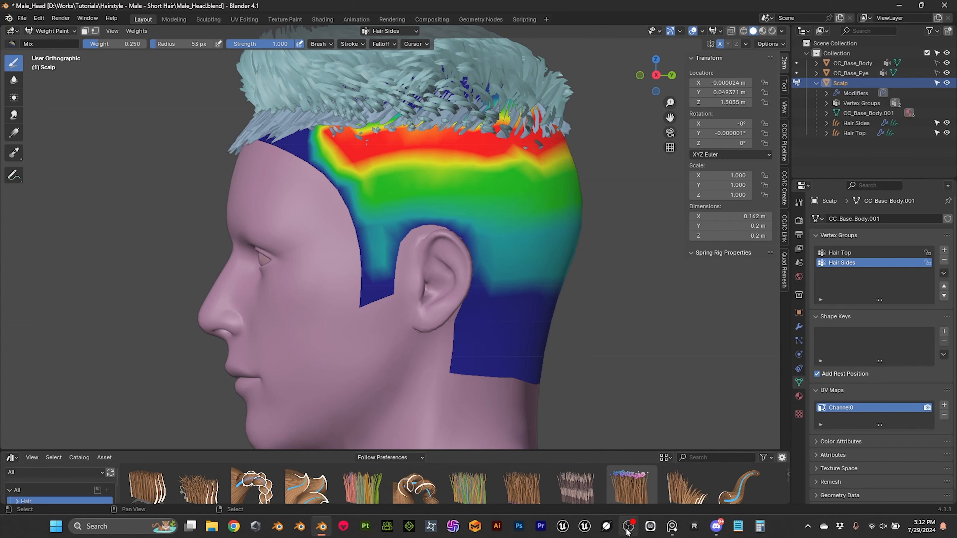
Step: Paint the lower back of the scalp at weight 0.1 and clean up its upper border with weight 0.25
click(673, 529)
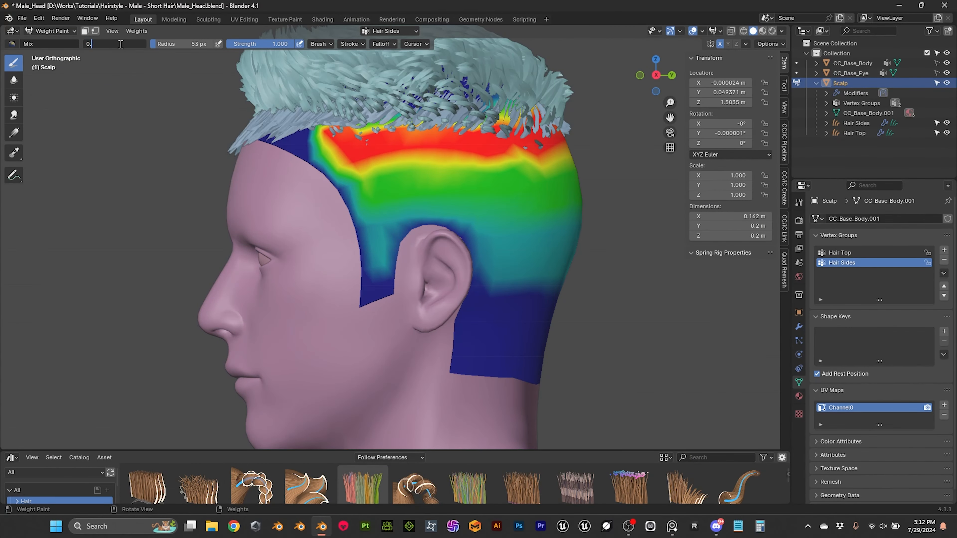
text(1)
key(Return)
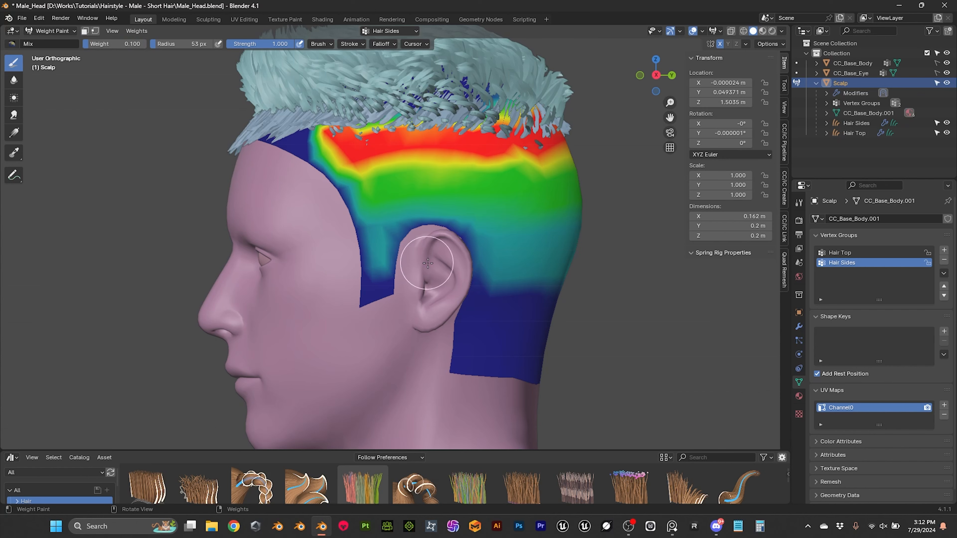
mouse_move(484, 292)
mouse_down()
mouse_move(483, 329)
mouse_move(495, 307)
mouse_move(519, 318)
mouse_move(519, 306)
mouse_move(481, 316)
mouse_move(525, 299)
mouse_up()
mouse_move(525, 300)
middle_down()
mouse_move(473, 296)
mouse_move(545, 303)
mouse_move(562, 342)
mouse_move(577, 331)
middle_up()
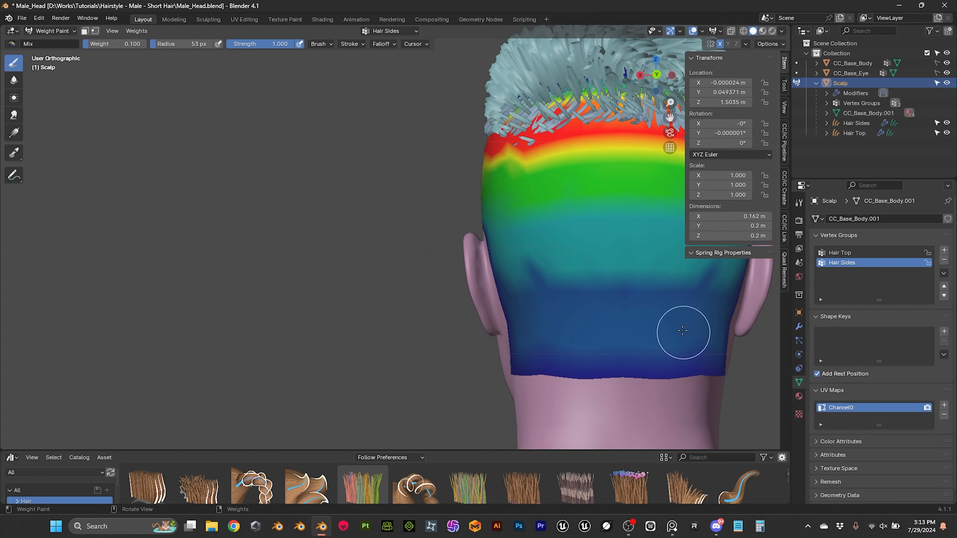
mouse_move(666, 324)
middle_down()
mouse_move(667, 333)
mouse_move(643, 312)
middle_up()
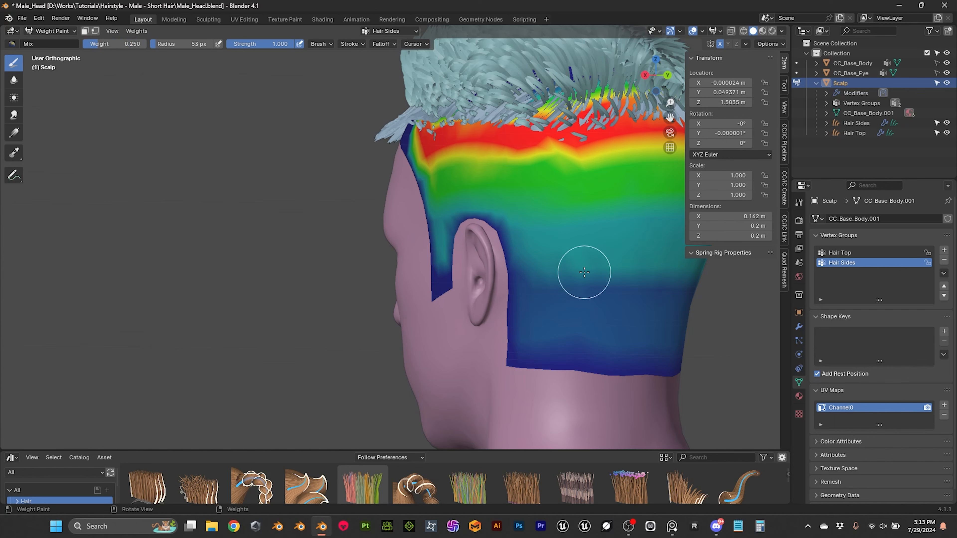
mouse_move(628, 266)
middle_down()
mouse_move(640, 253)
mouse_move(527, 250)
middle_up()
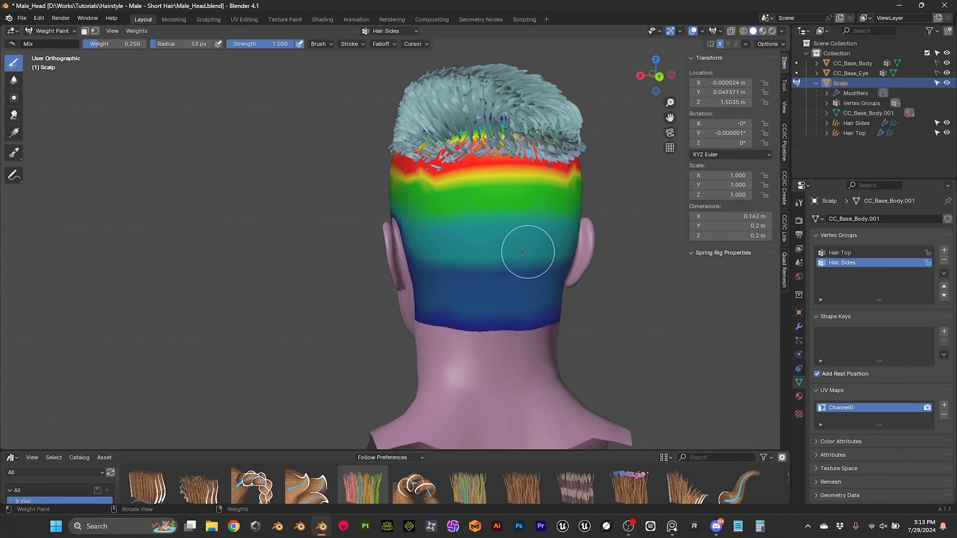
Step: Blur the Hair Sides weights around the side and back of the scalp to soften the transitions between the density bands
mouse_move(451, 241)
middle_down()
mouse_move(567, 241)
mouse_move(523, 240)
middle_up()
click(13, 79)
drag(463, 181, 342, 184)
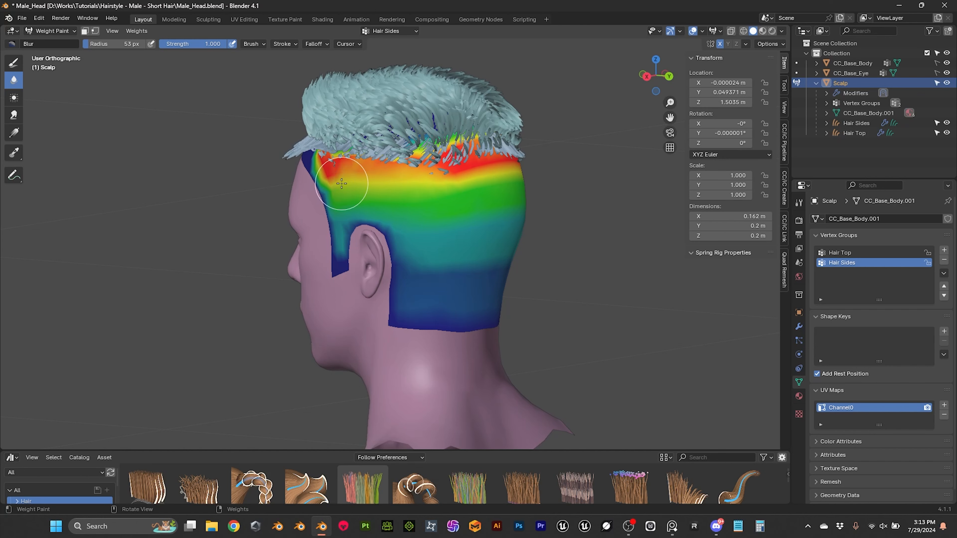
middle_drag(471, 187, 476, 188)
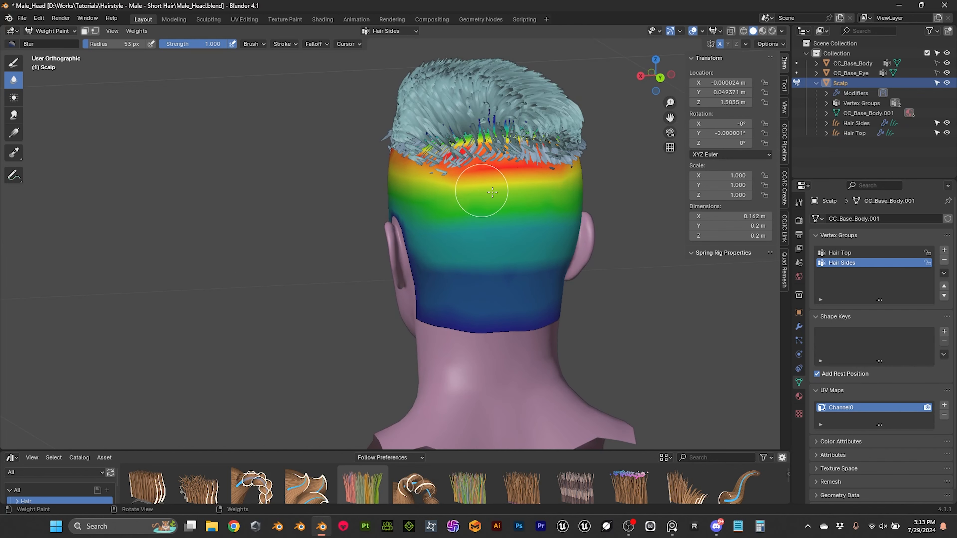
mouse_move(542, 217)
middle_down()
mouse_move(543, 199)
mouse_move(516, 233)
mouse_move(533, 273)
middle_up()
middle_drag(468, 273, 437, 278)
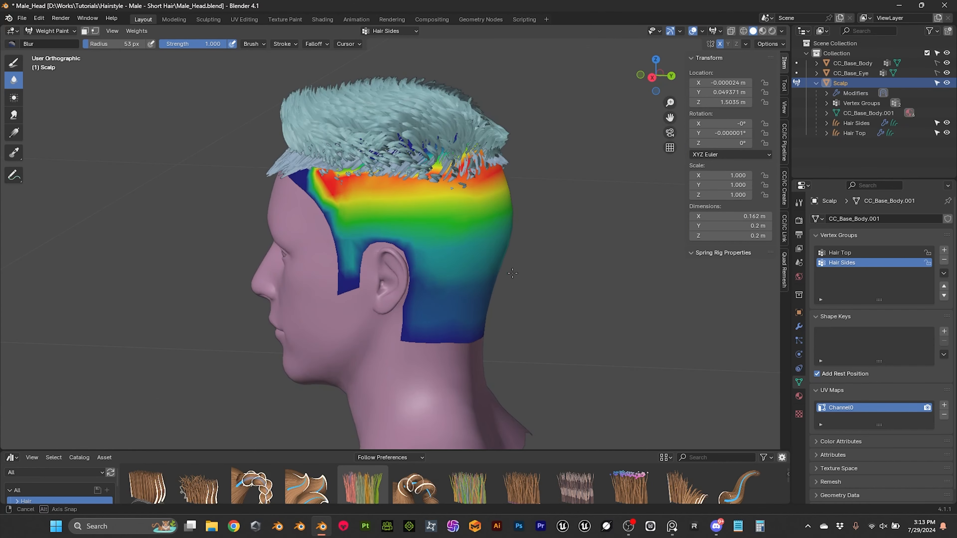
mouse_move(497, 271)
middle_down()
mouse_move(504, 282)
mouse_move(565, 238)
mouse_move(513, 224)
middle_up()
scroll(495, 233, down, 3)
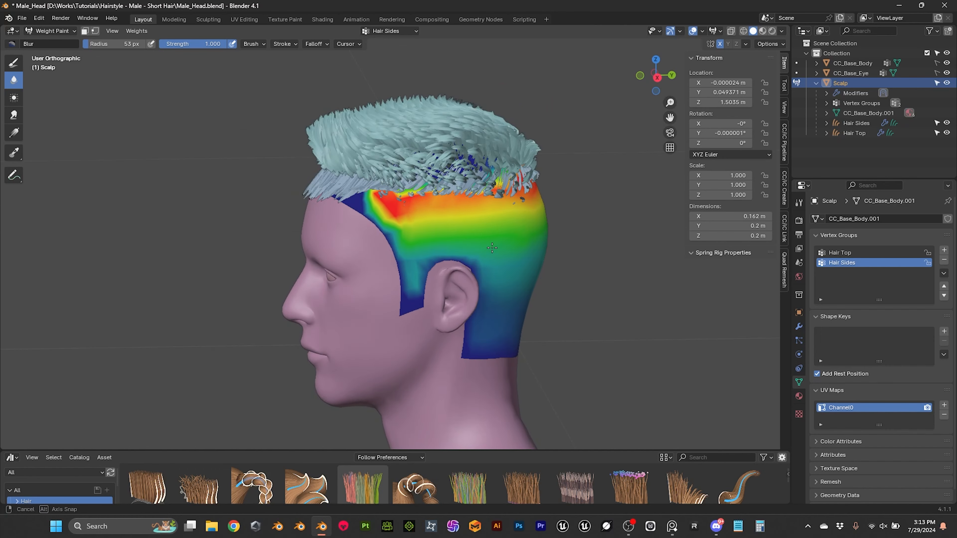
Step: Return the scalp to Object Mode and save the file
click(62, 30)
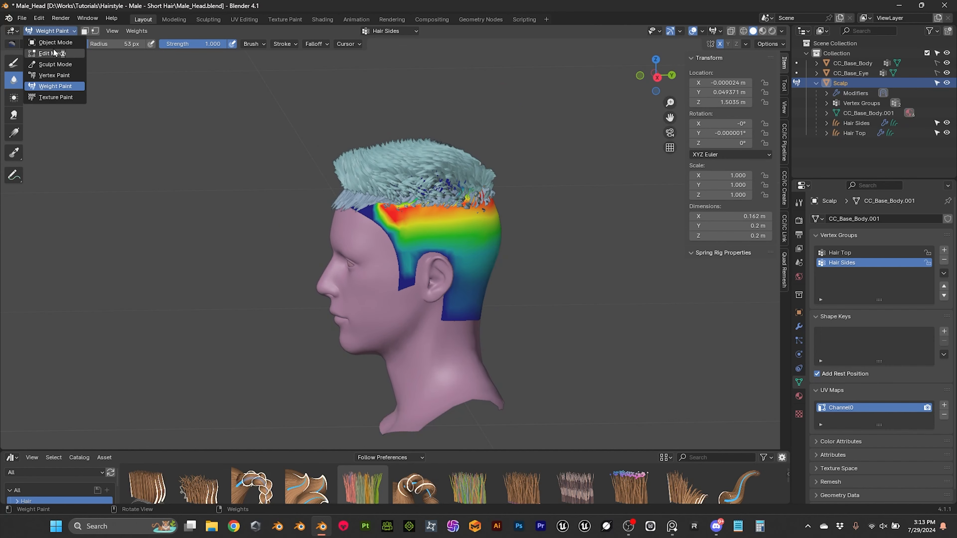
click(54, 44)
key(ctrl+s)
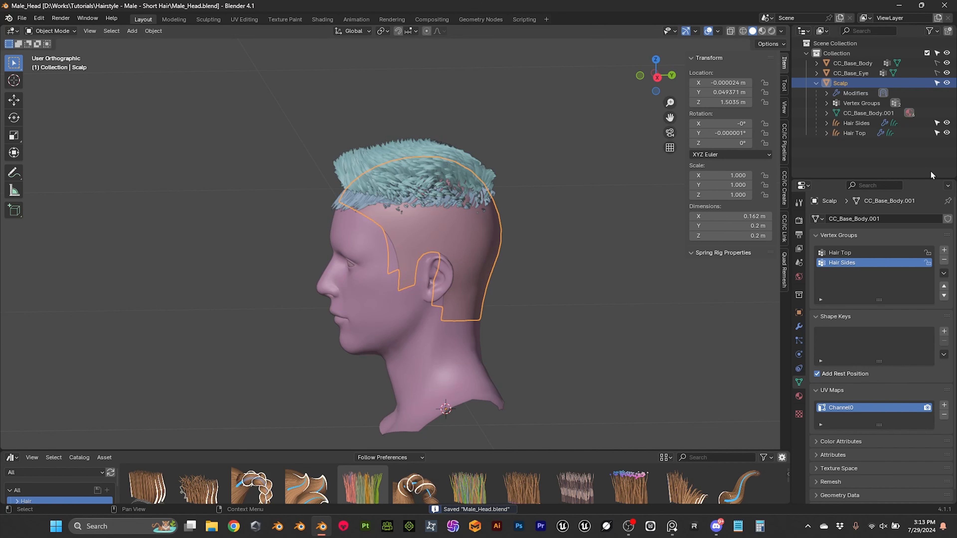
Step: Set the density mask of the Hair Sides curves' Interpolate Hair Curves modifier to the Hair Sides vertex group
click(854, 123)
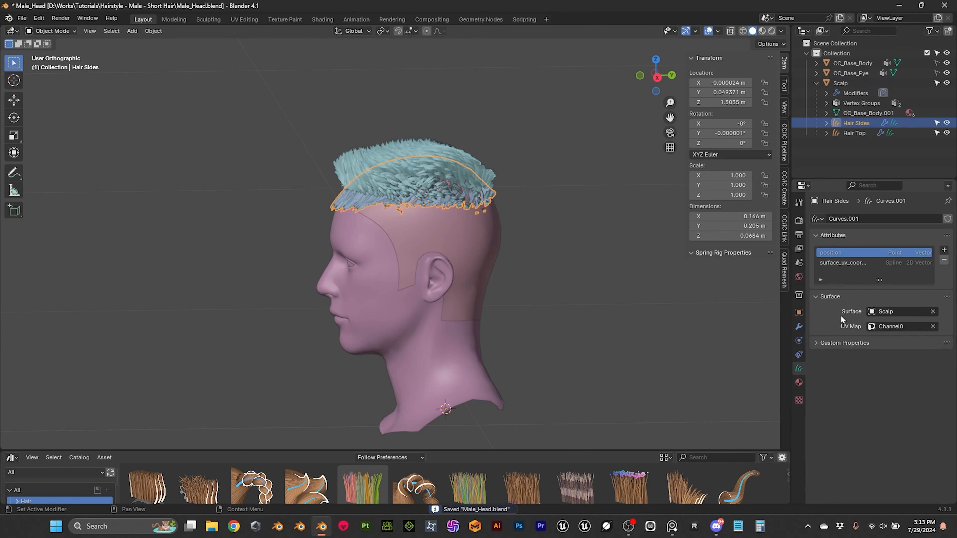
click(798, 327)
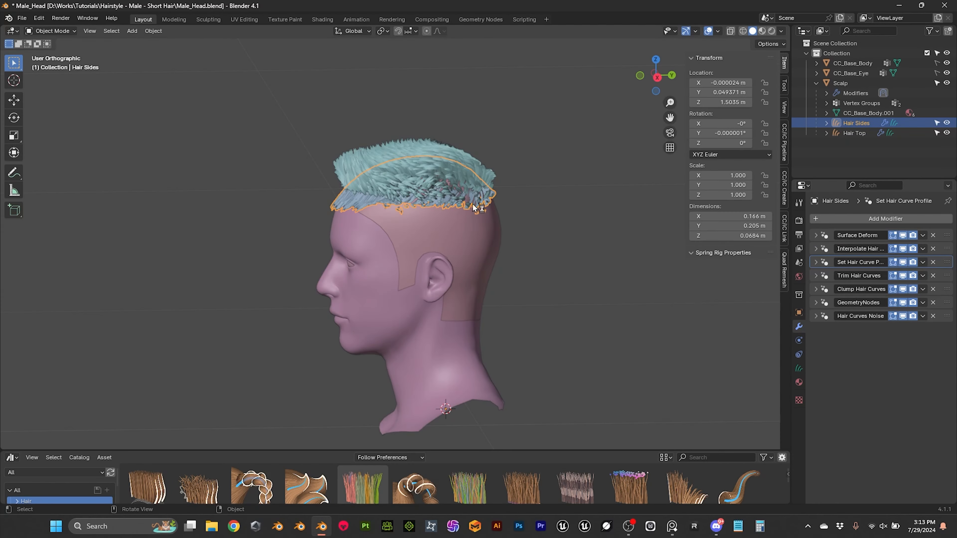
scroll(515, 201, down, 1)
scroll(515, 202, up, 2)
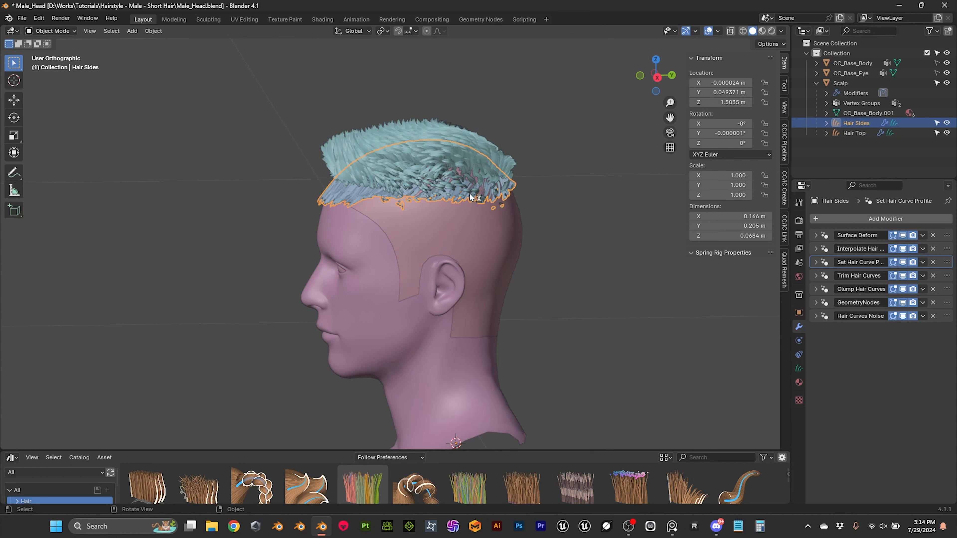
scroll(475, 192, up, 1)
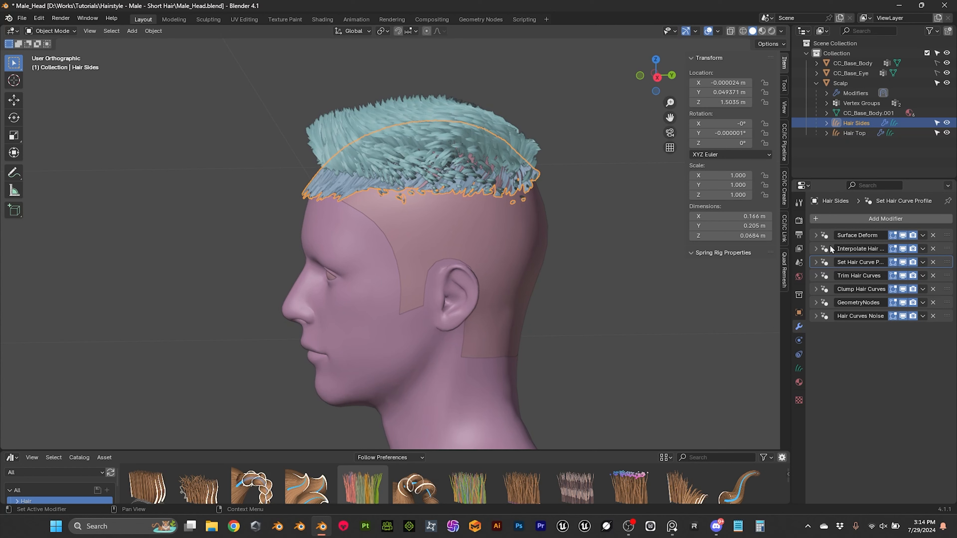
click(815, 248)
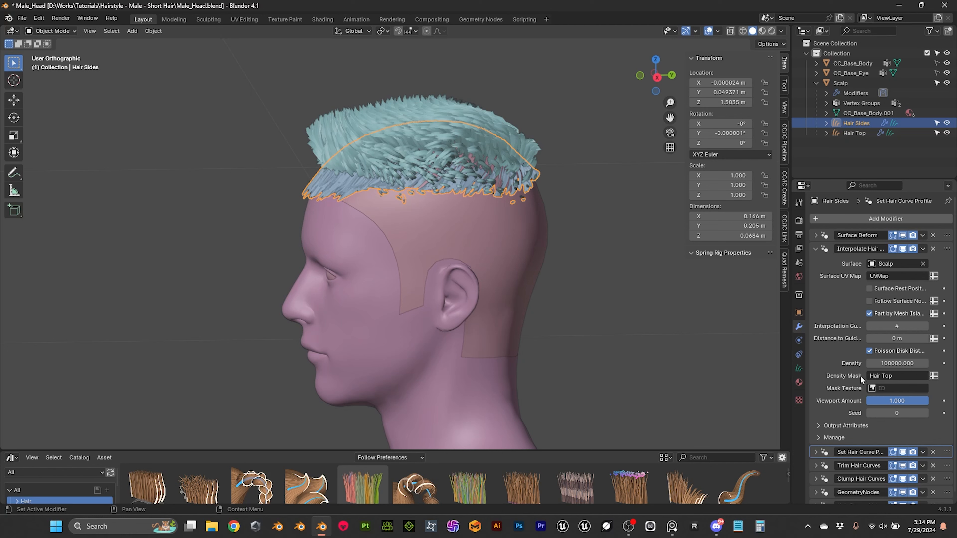
click(889, 375)
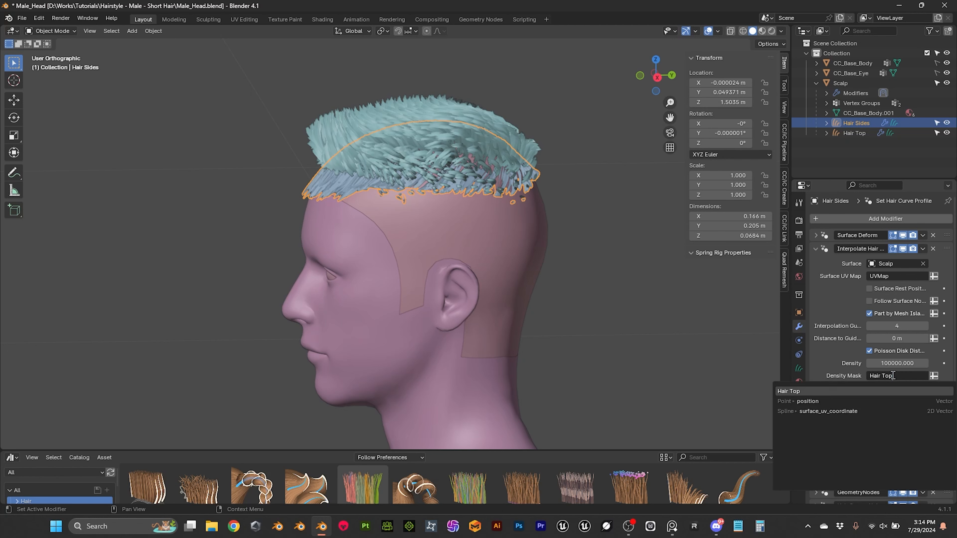
key(Delete)
key(Delete)
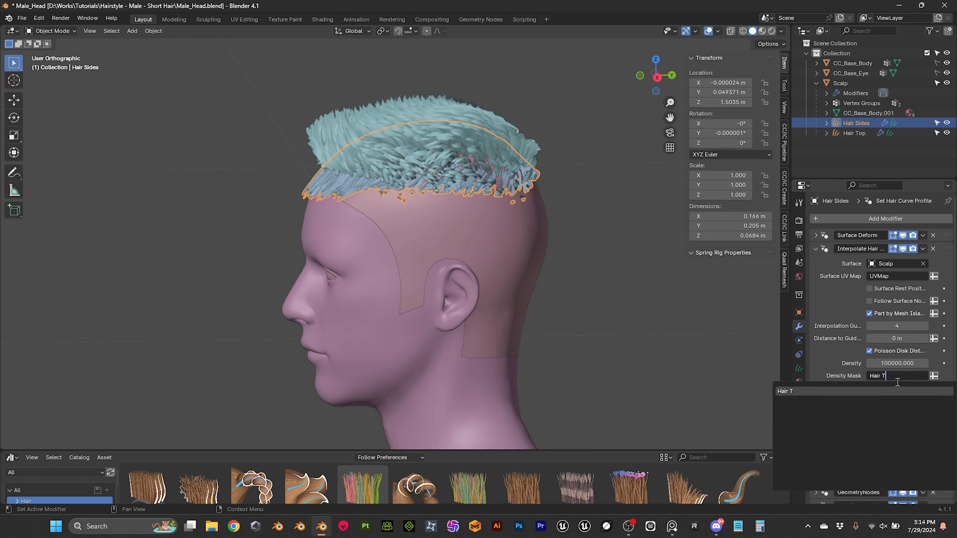
key(Caps_Lock)
text(S)
key(Caps_Lock)
text(ides)
key(Return)
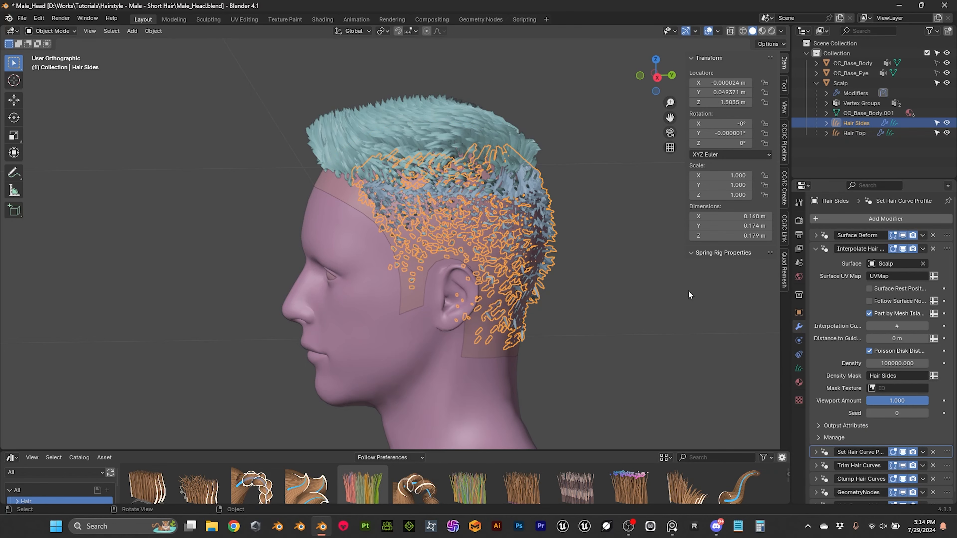
click(587, 261)
Step: Turn off viewport display of the Hair Curves Noise, GeometryNodes, Clump Hair Curves and Trim Hair Curves modifiers and inspect the side hair
middle_drag(586, 261, 535, 253)
scroll(491, 260, up, 3)
click(815, 249)
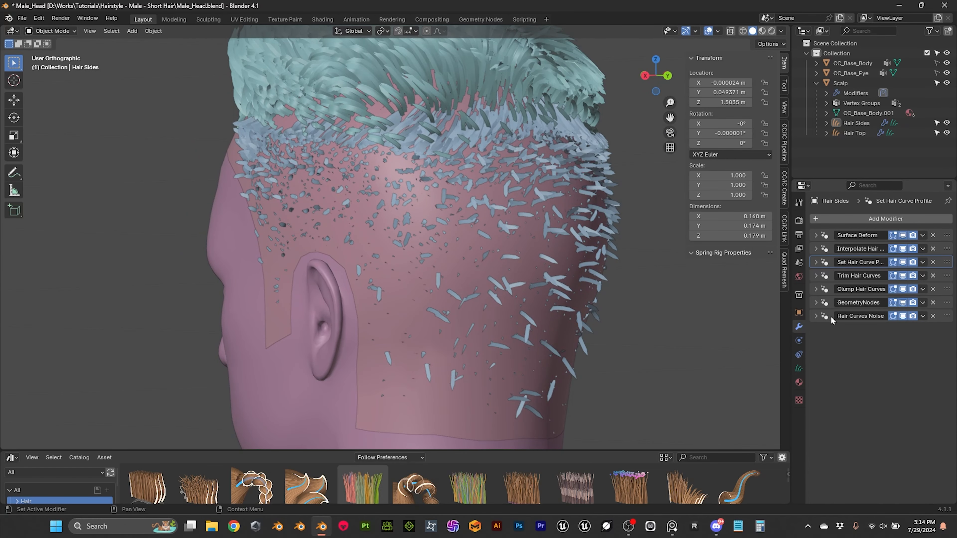
click(903, 316)
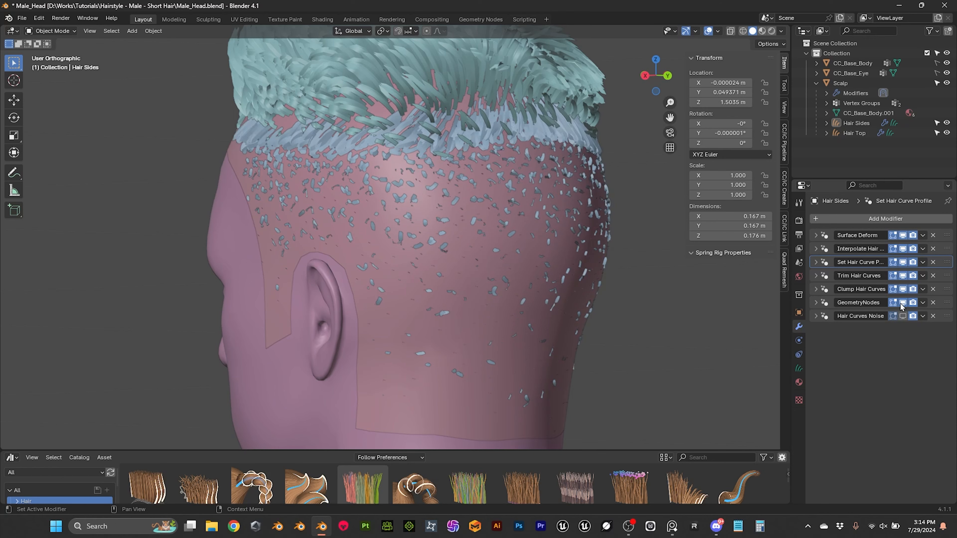
click(902, 289)
click(904, 277)
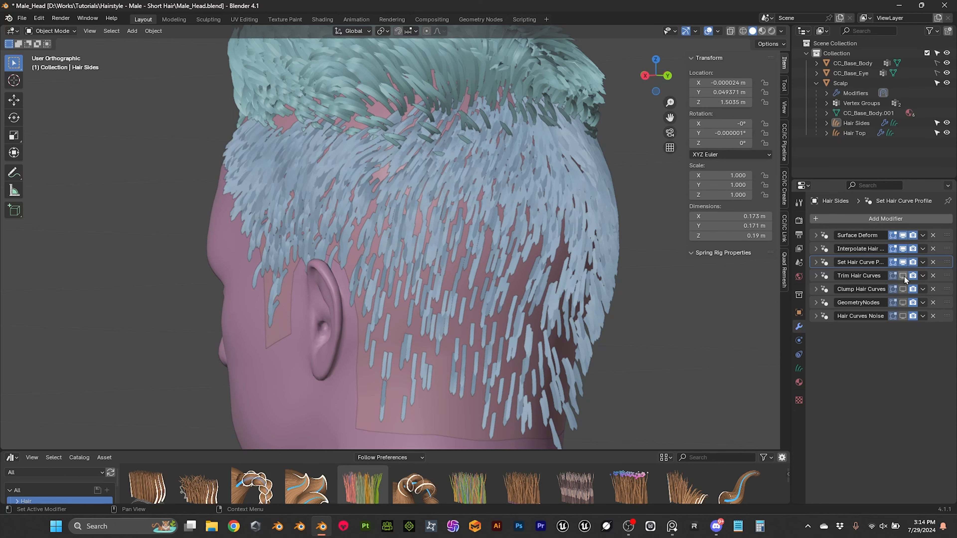
middle_drag(642, 310, 520, 294)
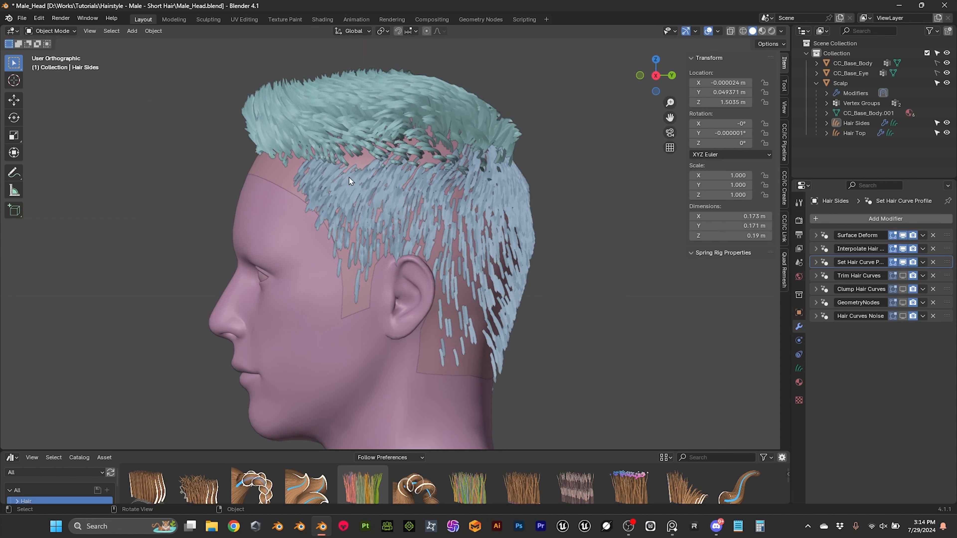
middle_drag(349, 188, 308, 188)
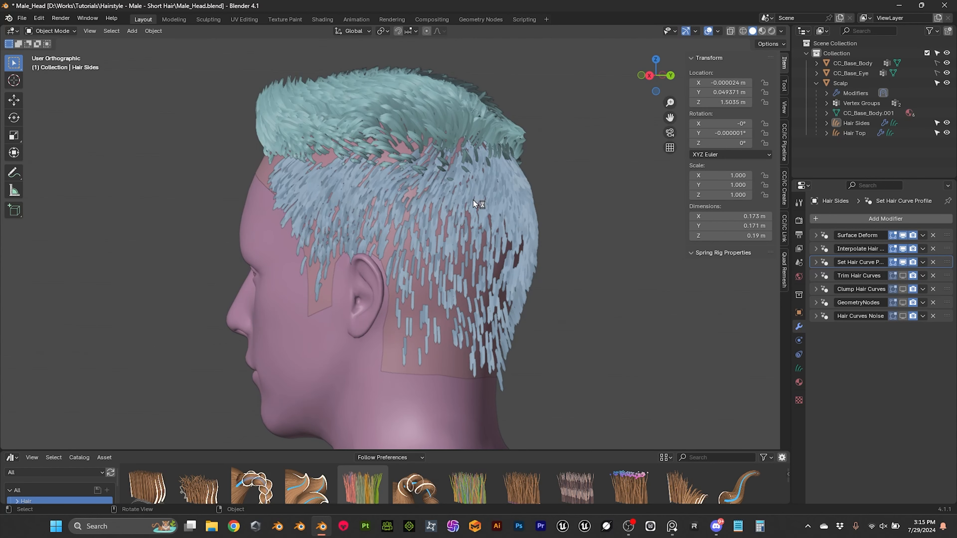
middle_drag(473, 199, 360, 210)
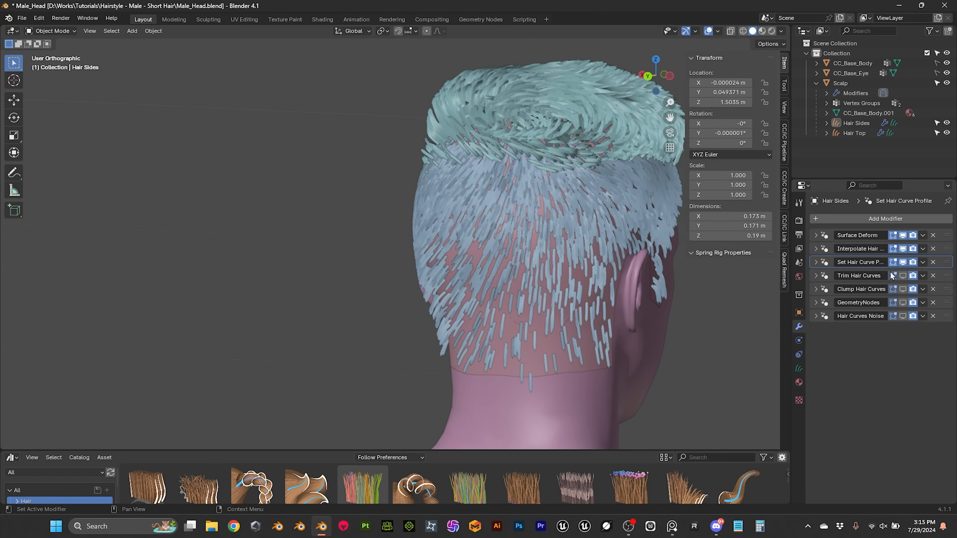
Step: Re-enable the Trim Hair Curves modifier in the viewport and set its length factor to Hair Sides
click(905, 276)
middle_drag(532, 288, 646, 286)
scroll(554, 280, up, 1)
middle_drag(555, 280, 566, 282)
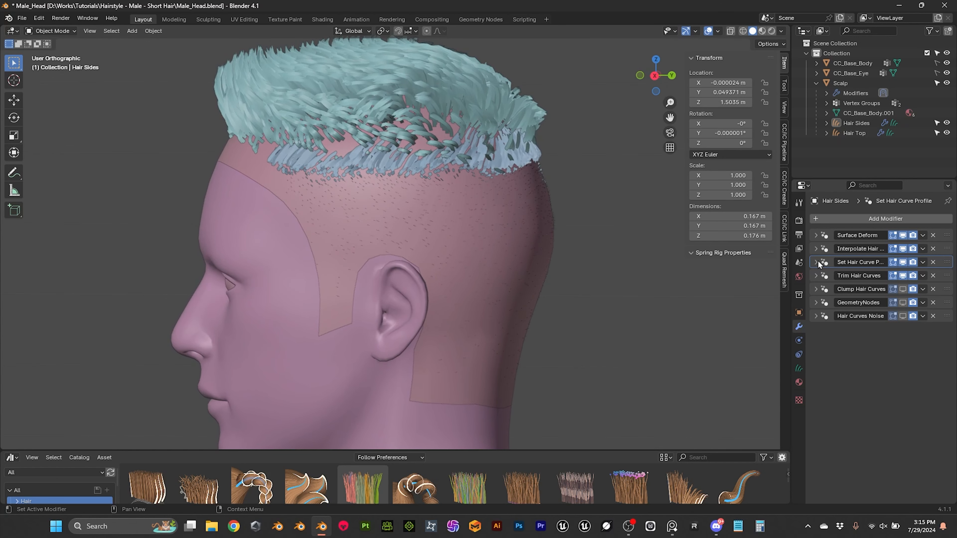
click(816, 276)
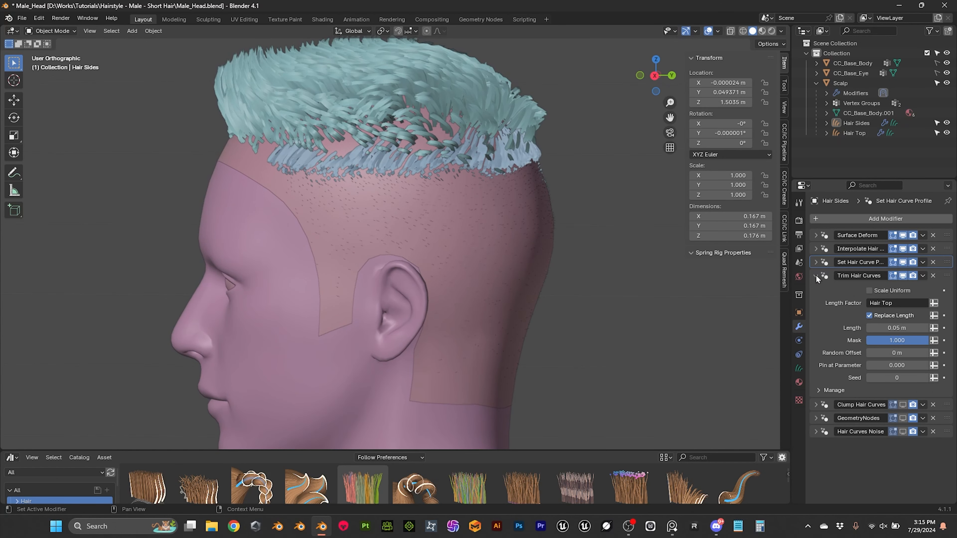
click(877, 303)
click(887, 303)
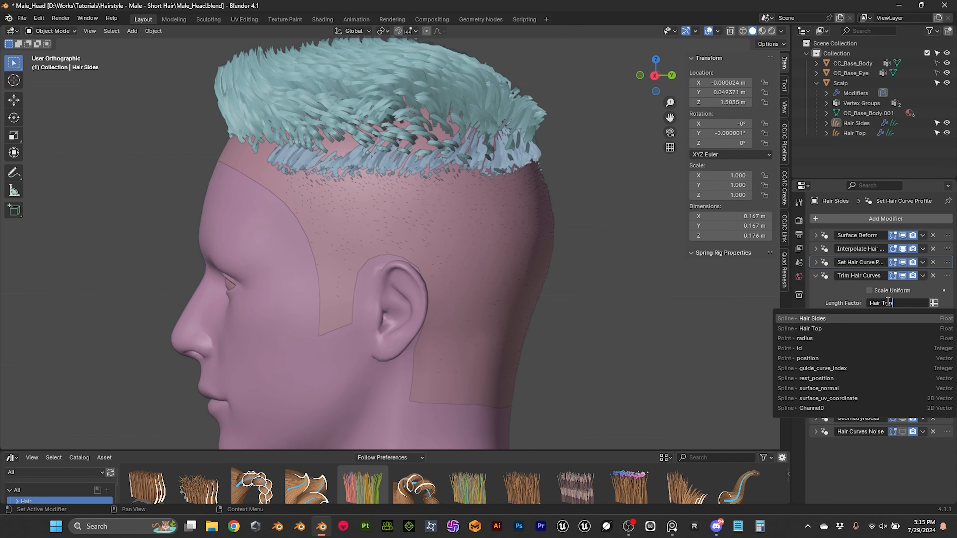
drag(883, 303, 894, 303)
key(Caps_Lock)
text(S)
key(Caps_Lock)
text(ides)
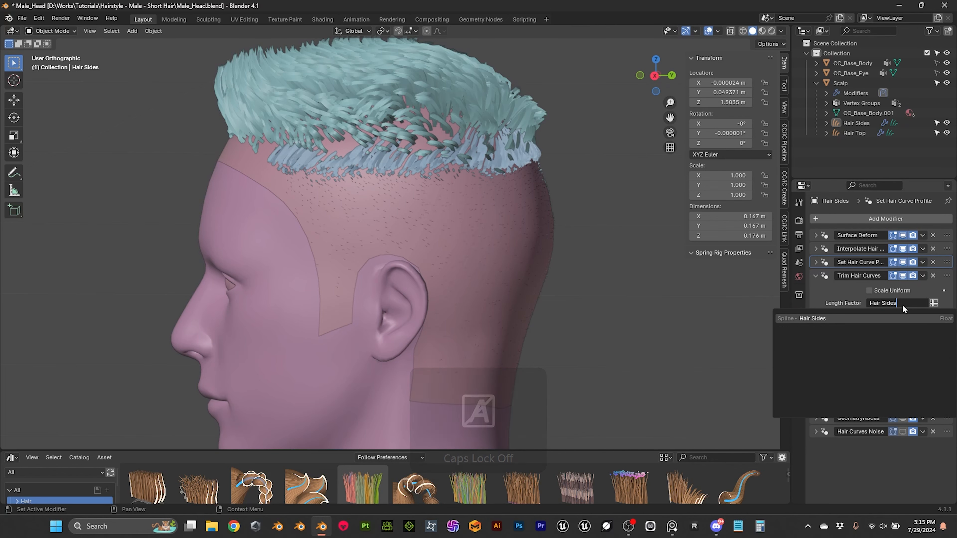
key(Return)
middle_drag(527, 271, 536, 248)
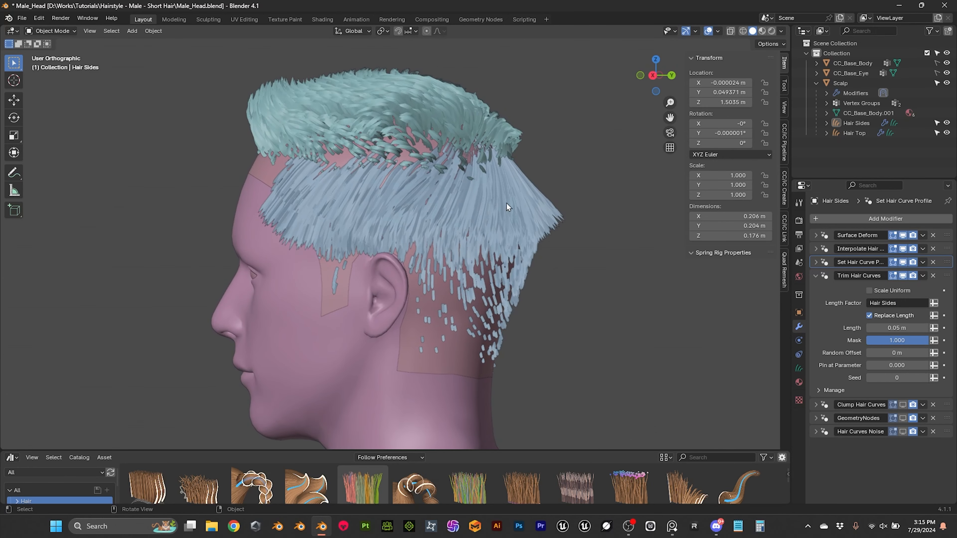
Step: Try trim lengths of 0.001 m and 0.005 m on the side hair
click(900, 328)
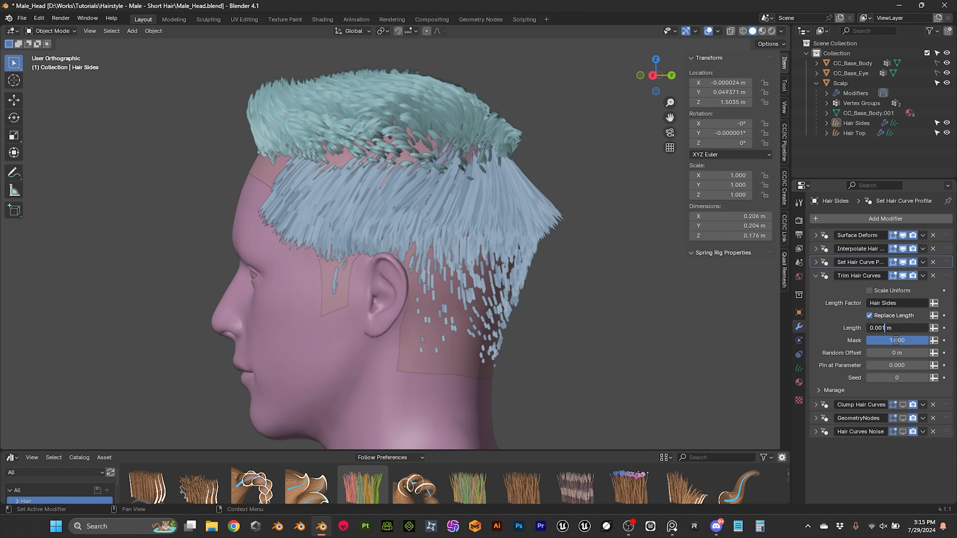
key(Return)
click(885, 328)
click(885, 328)
key(BackSpace)
text(5)
key(Return)
middle_drag(527, 264, 471, 264)
Step: Try trim lengths of 0.0075 m, 0.01 m and 0.05 m on the side hair
click(895, 328)
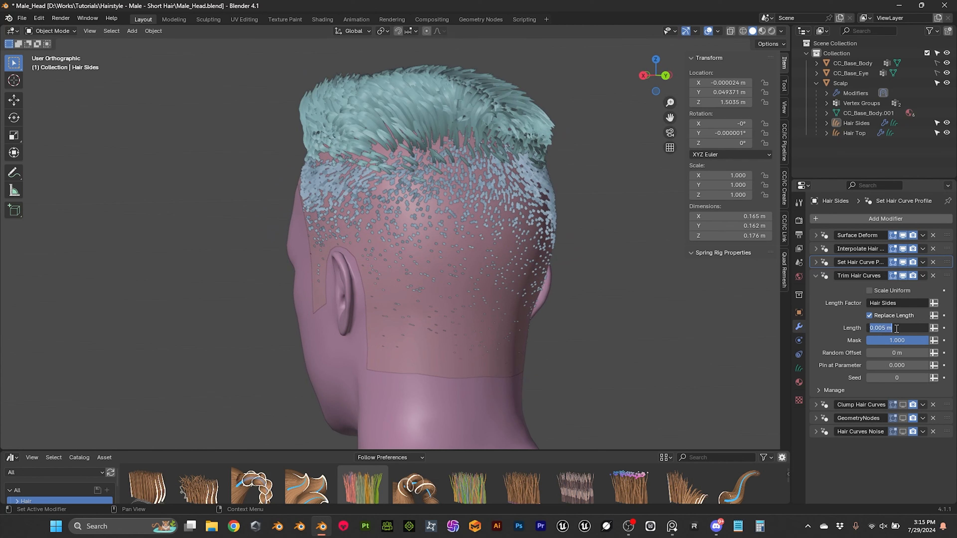
click(886, 328)
text(7)
key(Return)
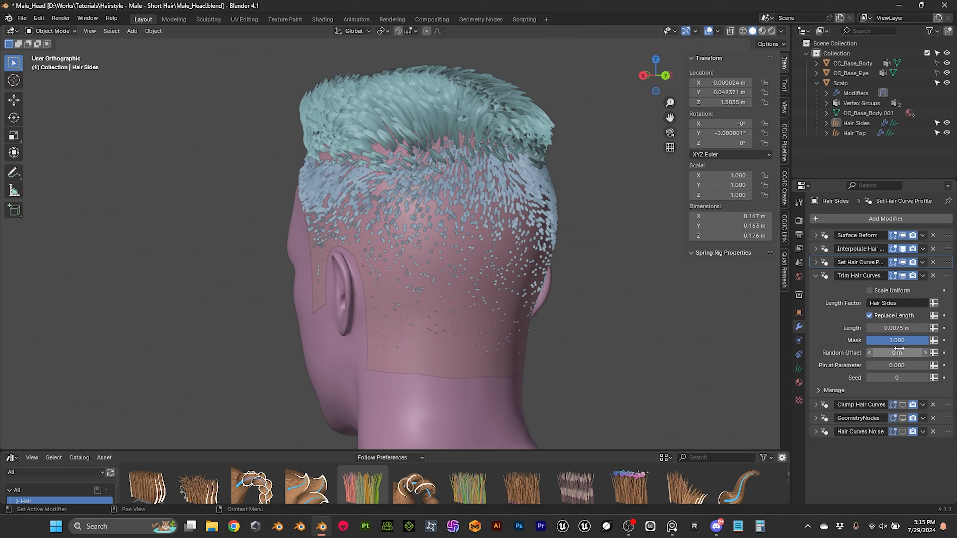
click(900, 328)
click(892, 328)
drag(879, 327, 903, 328)
text(1)
key(Return)
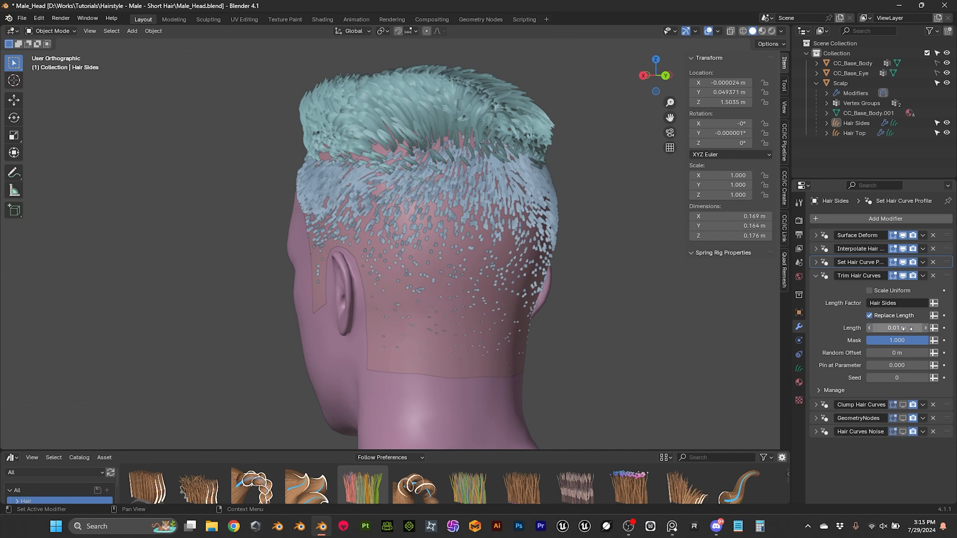
click(904, 327)
click(889, 327)
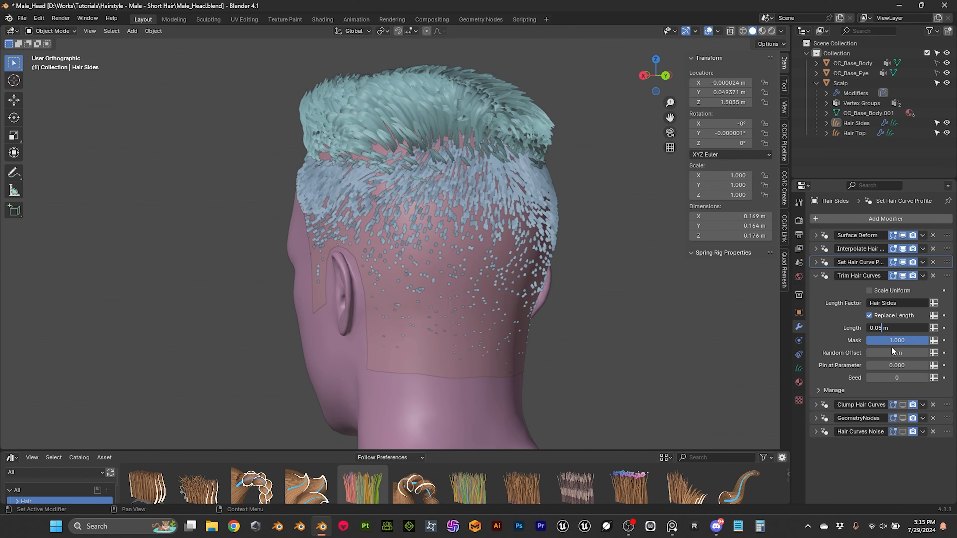
key(Return)
Step: Set the Trim Hair Curves length to 0.015 m and check the side hair from the back and side
click(889, 328)
text(0.015)
key(Return)
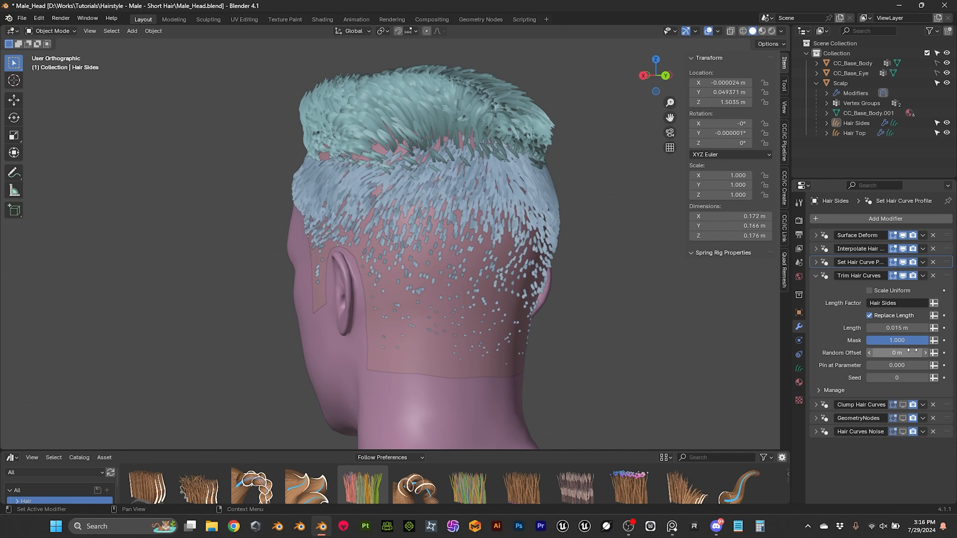
middle_drag(406, 250, 486, 253)
middle_drag(421, 170, 327, 187)
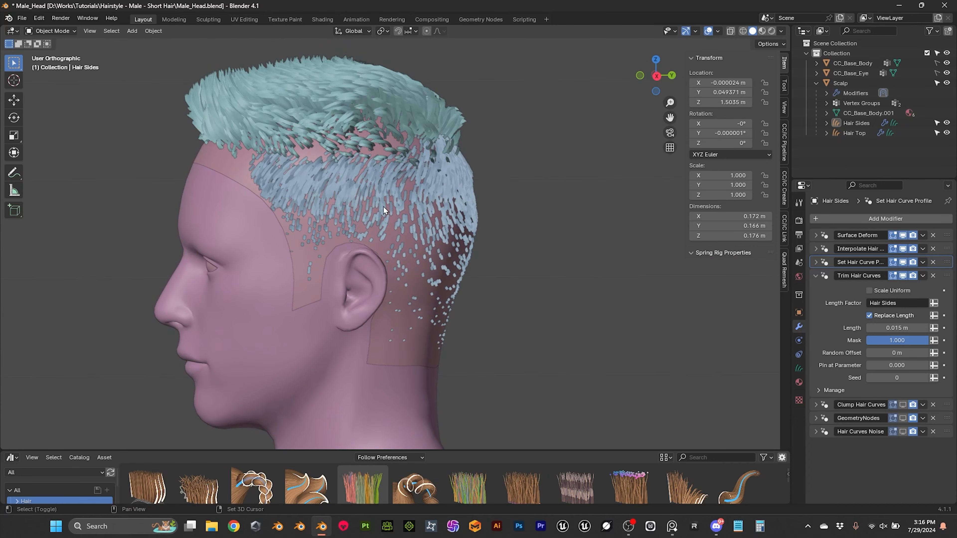
shift+middle_drag(384, 208, 444, 239)
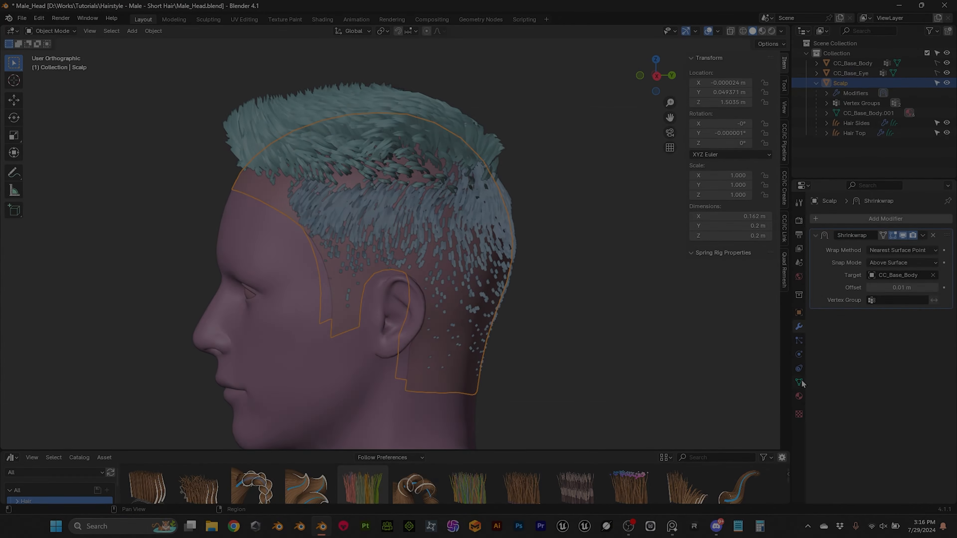
Step: Rename the Scalp's Hair Sides vertex group to Hair Sides Length
click(801, 380)
double_click(845, 262)
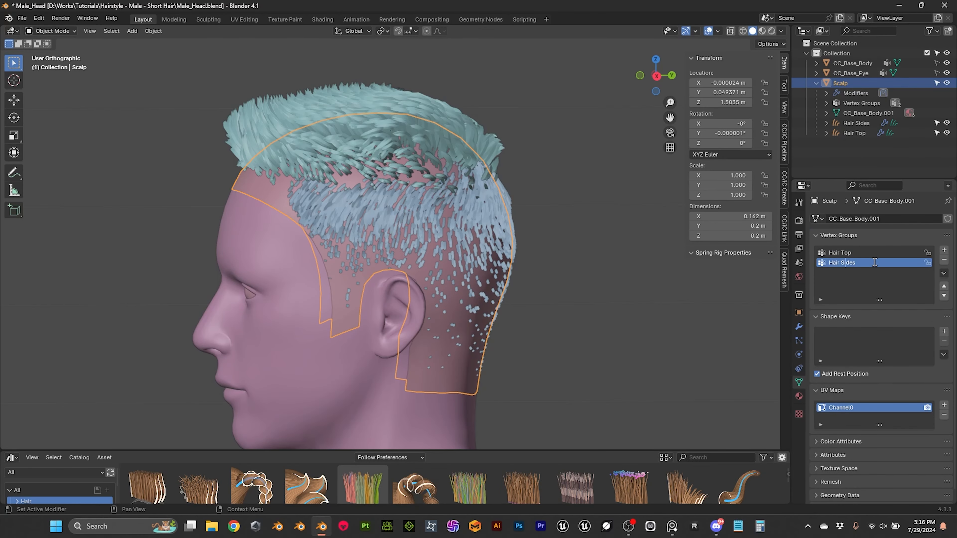
key(Caps_Lock)
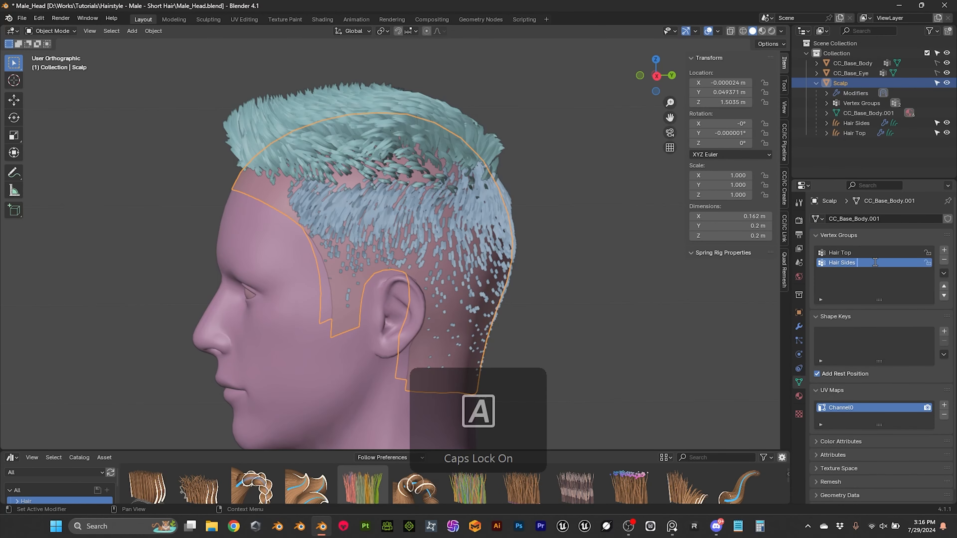
text(L)
key(Caps_Lock)
text(ength)
key(Return)
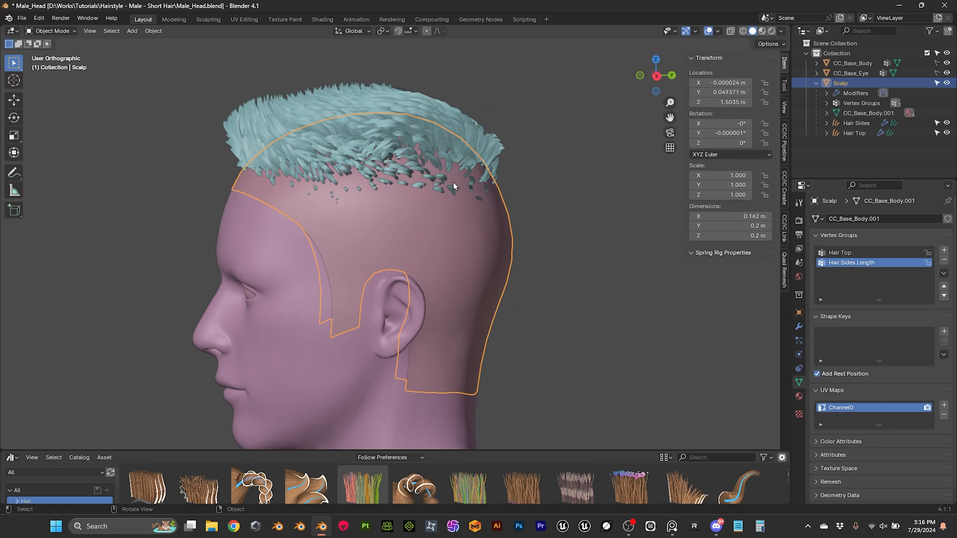
Step: Add a second side-hair vertex group to the Scalp and name it Hair Sides Density
click(943, 250)
double_click(832, 273)
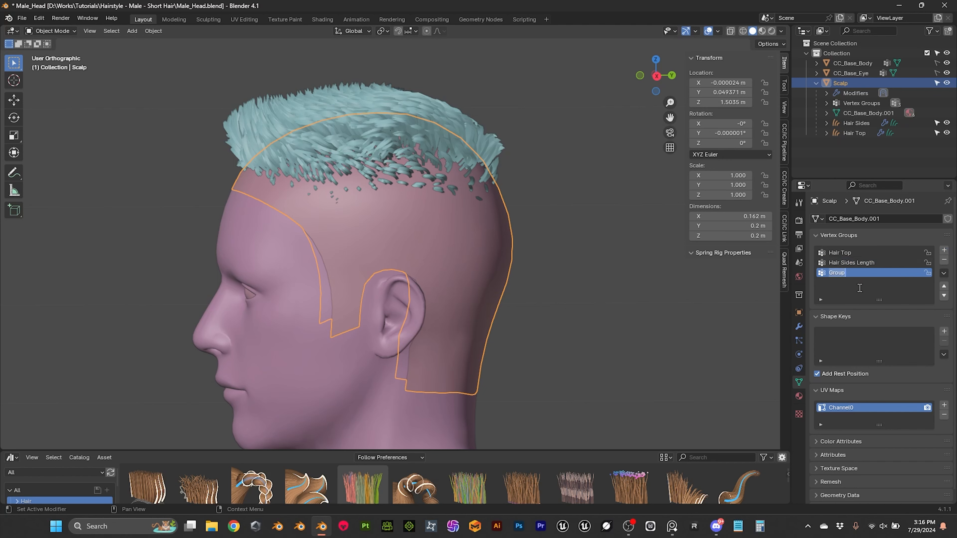
key(Caps_Lock)
text(Hair)
key(Caps_Lock)
text(S)
key(Caps_Lock)
text(ides)
key(Caps_Lock)
text(D)
key(Caps_Lock)
text(ensity)
key(Return)
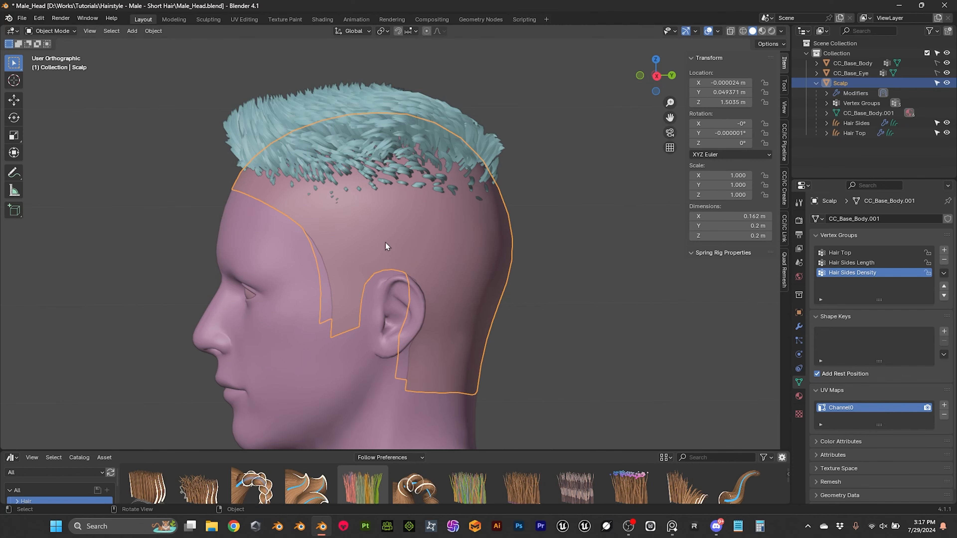
Step: Weight-paint Hair Sides Density at weight 1.000 across the upper sides, sideburns and upper back of the scalp
scroll(386, 247, up, 1)
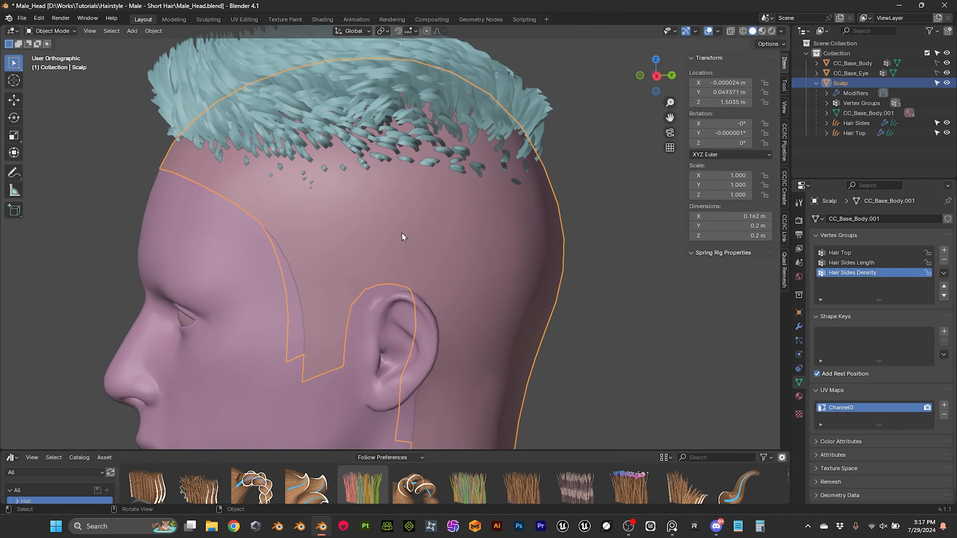
click(70, 30)
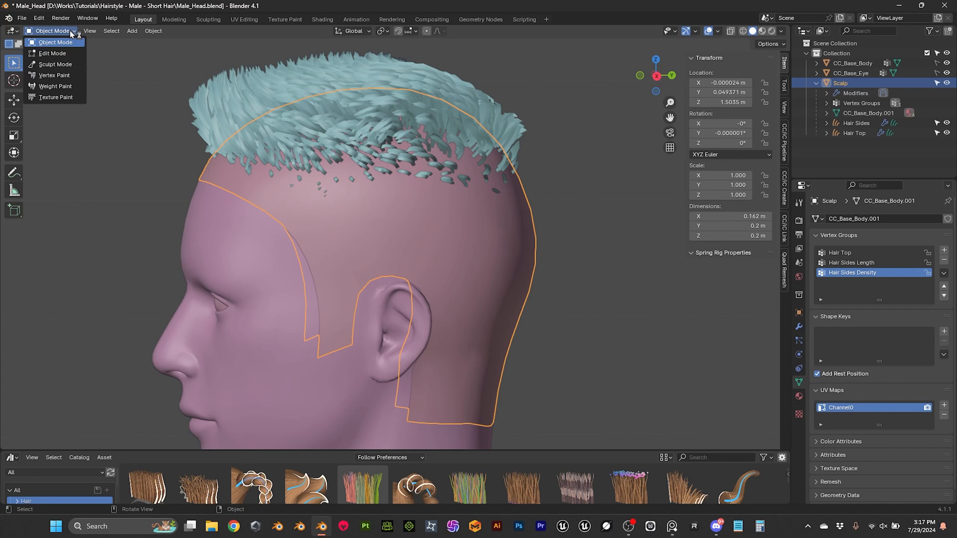
click(61, 85)
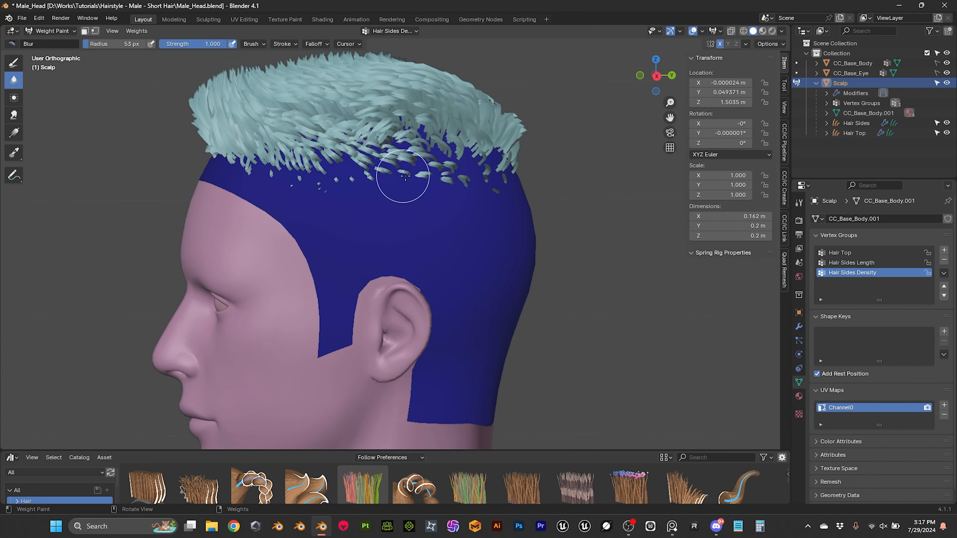
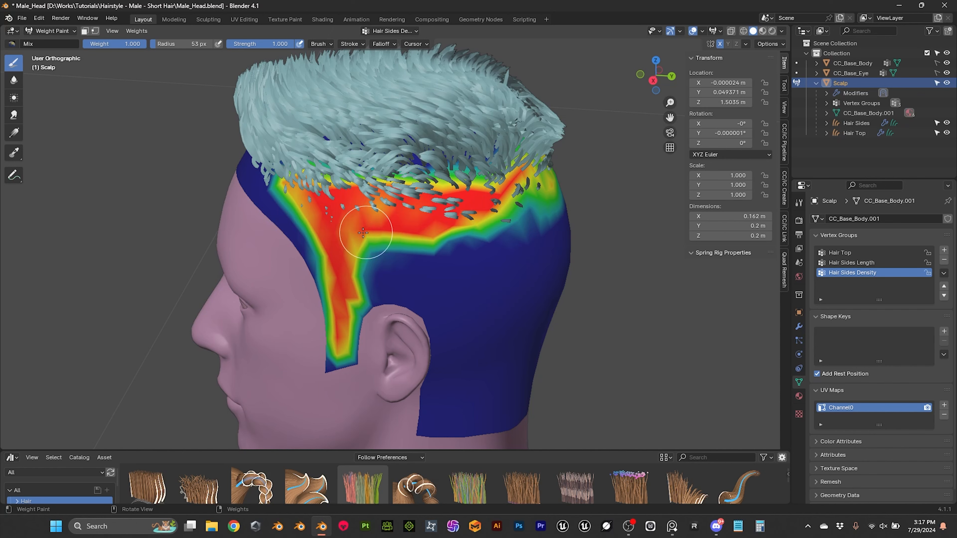
mouse_move(364, 244)
mouse_down()
mouse_move(467, 239)
mouse_move(449, 253)
mouse_move(495, 225)
mouse_up()
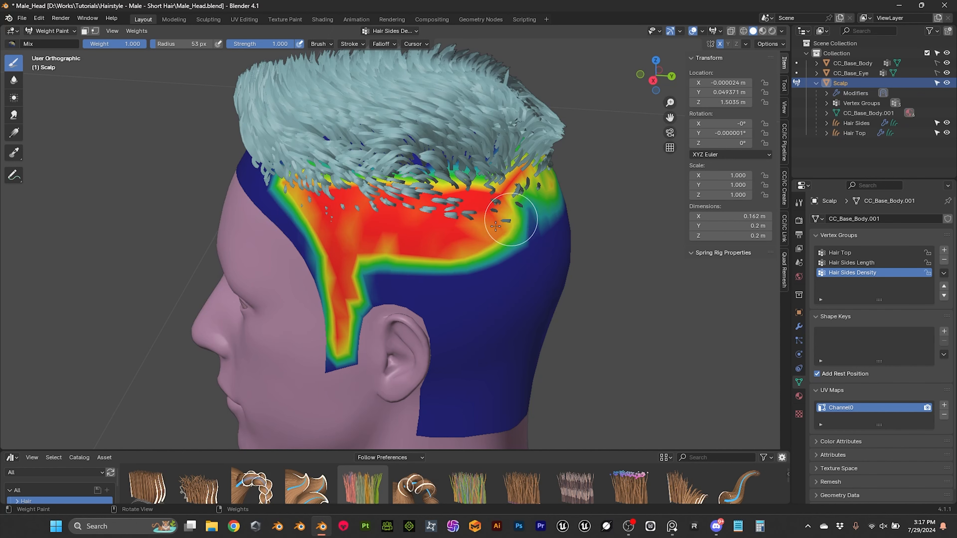
middle_drag(525, 233, 395, 224)
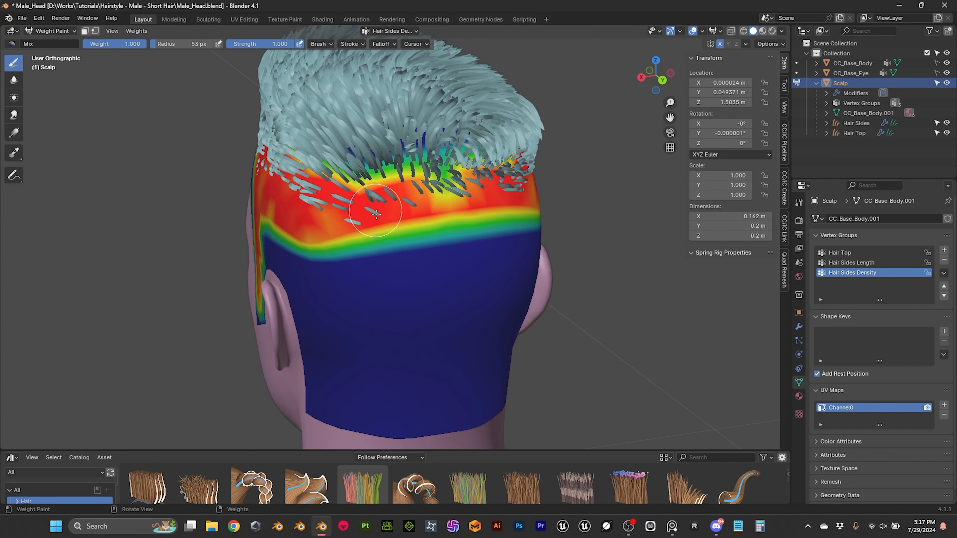
mouse_move(365, 215)
mouse_down()
mouse_move(452, 231)
mouse_move(374, 252)
mouse_move(455, 256)
mouse_move(331, 262)
mouse_move(453, 262)
mouse_move(460, 205)
mouse_move(463, 266)
mouse_up()
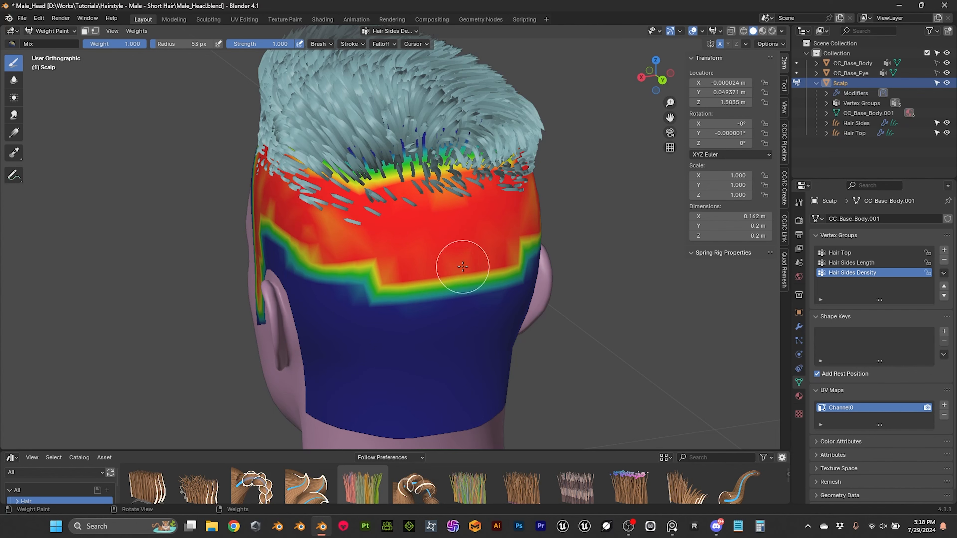
Step: Extend the full-weight Hair Sides Density painting around the ears and down the back to the nape, and return to Object Mode
mouse_move(344, 252)
mouse_down()
mouse_move(320, 226)
mouse_move(352, 288)
mouse_move(363, 267)
mouse_move(293, 232)
mouse_up()
middle_drag(277, 214, 281, 275)
mouse_move(258, 257)
mouse_down()
mouse_move(256, 298)
mouse_move(390, 280)
mouse_up()
middle_drag(390, 280, 379, 196)
mouse_move(380, 197)
mouse_down()
mouse_move(299, 175)
mouse_move(325, 256)
mouse_move(309, 245)
mouse_move(309, 256)
mouse_move(401, 230)
mouse_move(337, 279)
mouse_move(391, 294)
mouse_move(416, 278)
mouse_move(445, 287)
mouse_move(448, 241)
mouse_move(412, 284)
mouse_move(336, 278)
mouse_move(323, 253)
mouse_up()
middle_drag(292, 228, 314, 260)
mouse_move(314, 261)
mouse_down()
mouse_move(320, 363)
mouse_move(332, 373)
mouse_move(350, 341)
mouse_move(331, 324)
mouse_move(298, 232)
mouse_up()
mouse_move(357, 333)
mouse_down()
mouse_move(391, 316)
mouse_move(384, 285)
mouse_move(369, 327)
mouse_up()
mouse_move(370, 327)
middle_down()
mouse_move(383, 305)
mouse_move(373, 342)
middle_up()
mouse_move(404, 370)
mouse_down()
mouse_move(406, 321)
mouse_move(455, 296)
mouse_move(437, 341)
mouse_move(497, 341)
mouse_move(466, 335)
mouse_up()
drag(418, 367, 502, 363)
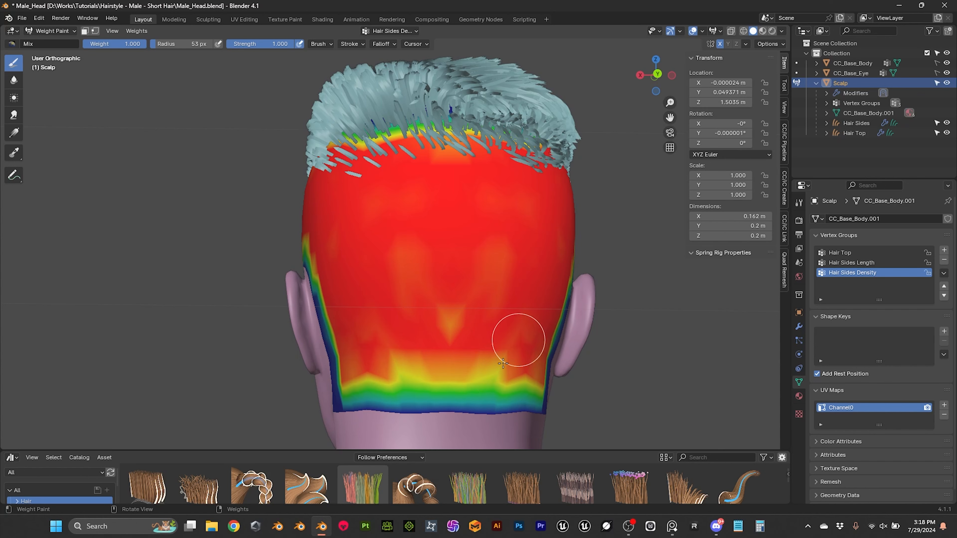
mouse_move(401, 373)
mouse_down()
mouse_move(417, 380)
mouse_move(412, 389)
mouse_move(502, 380)
mouse_up()
middle_drag(476, 251, 540, 260)
scroll(512, 239, up, 2)
click(53, 31)
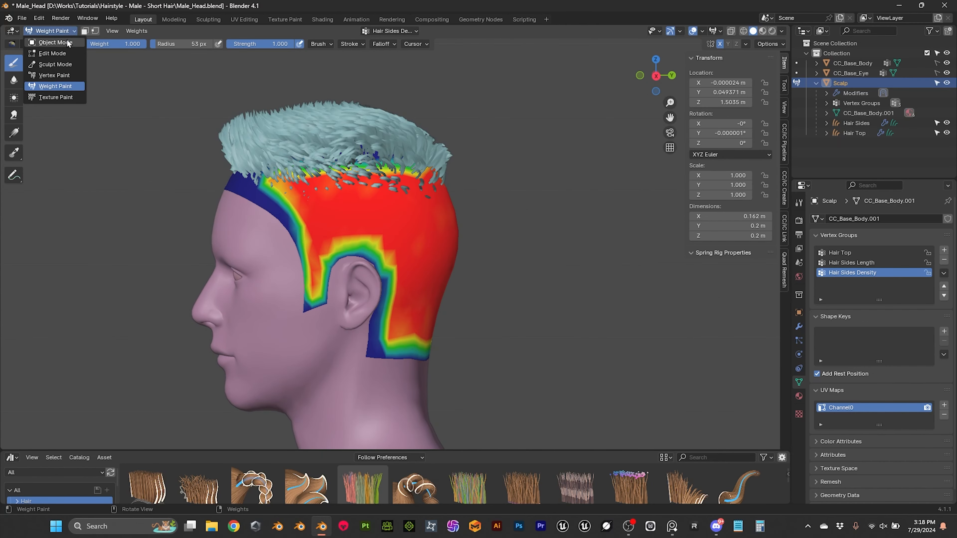
click(64, 45)
scroll(399, 229, up, 2)
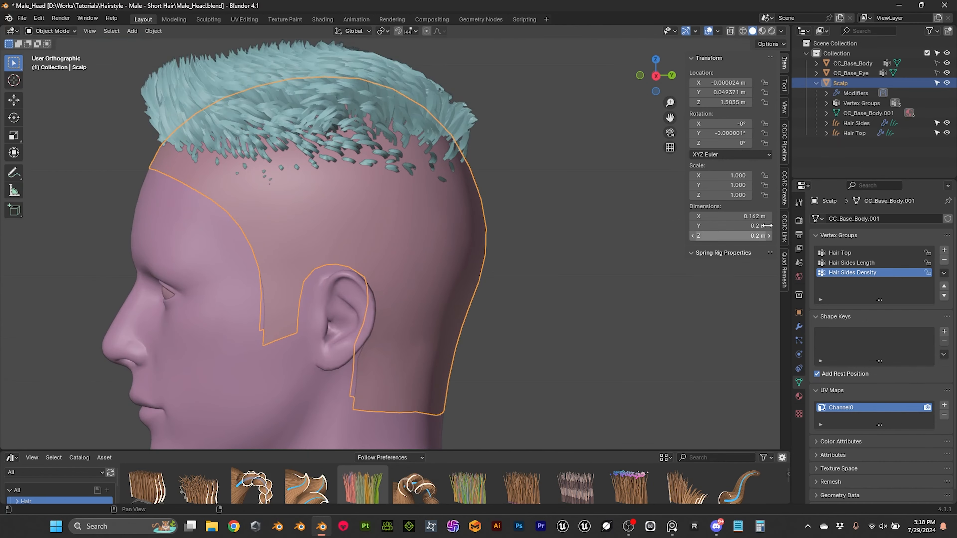
Step: Set the Hair Sides curves' Interpolate Hair Curves density mask to Hair Sides Density and inspect the side and back coverage
click(856, 122)
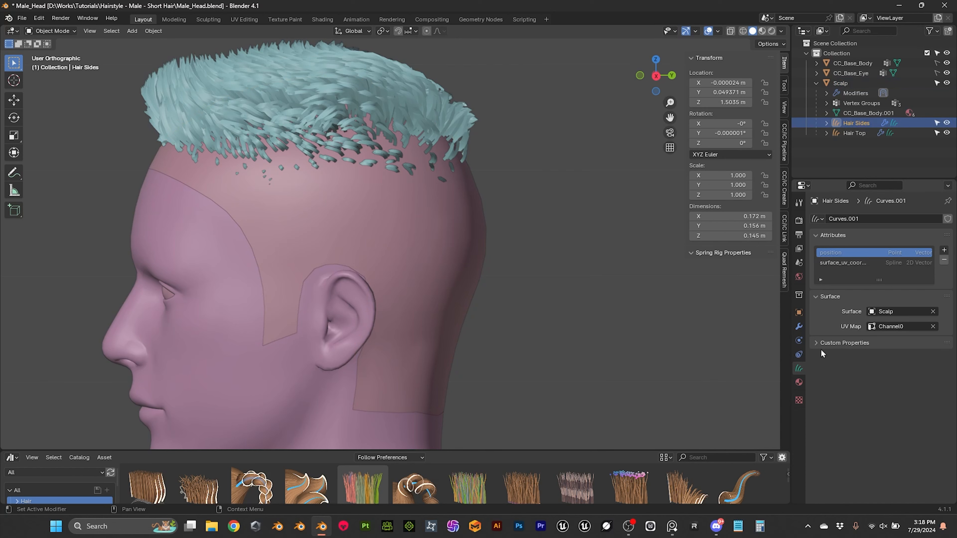
click(798, 326)
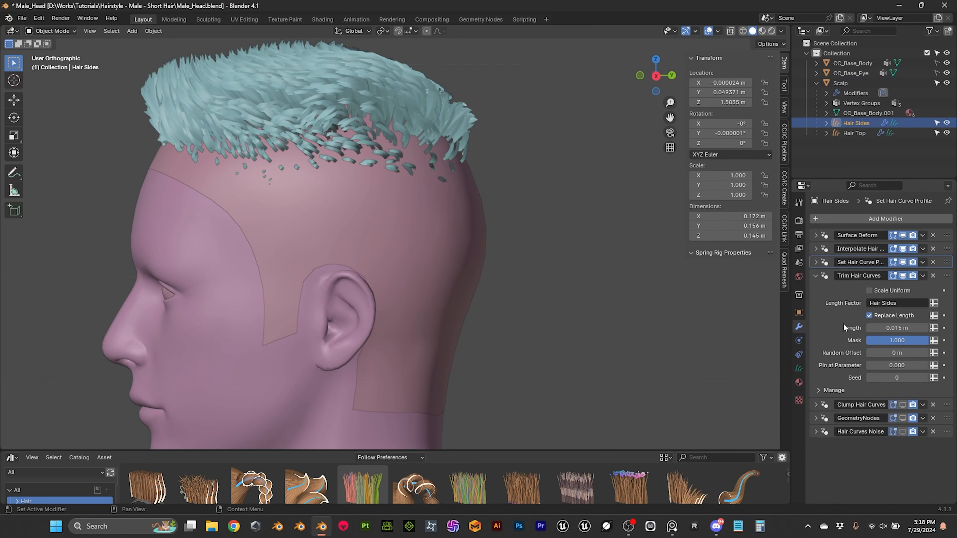
click(814, 248)
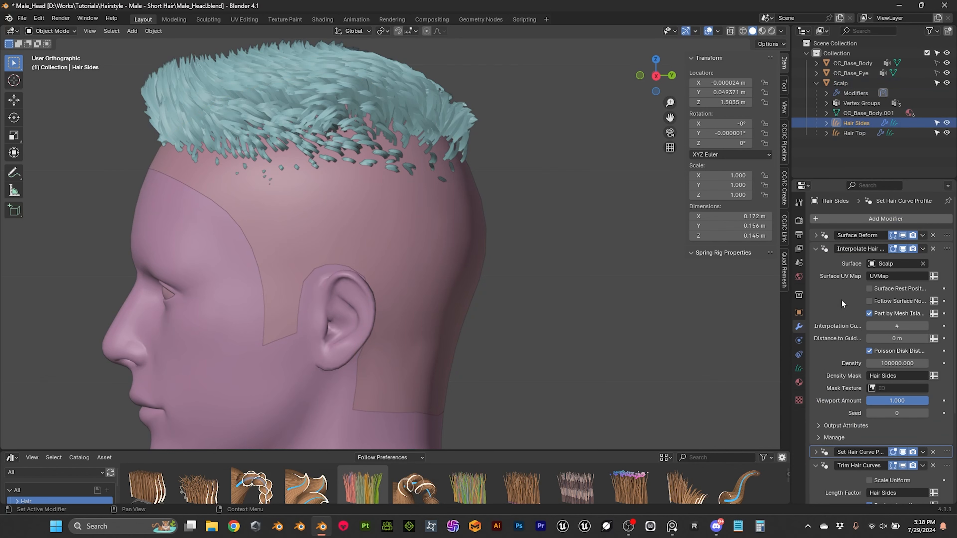
click(888, 375)
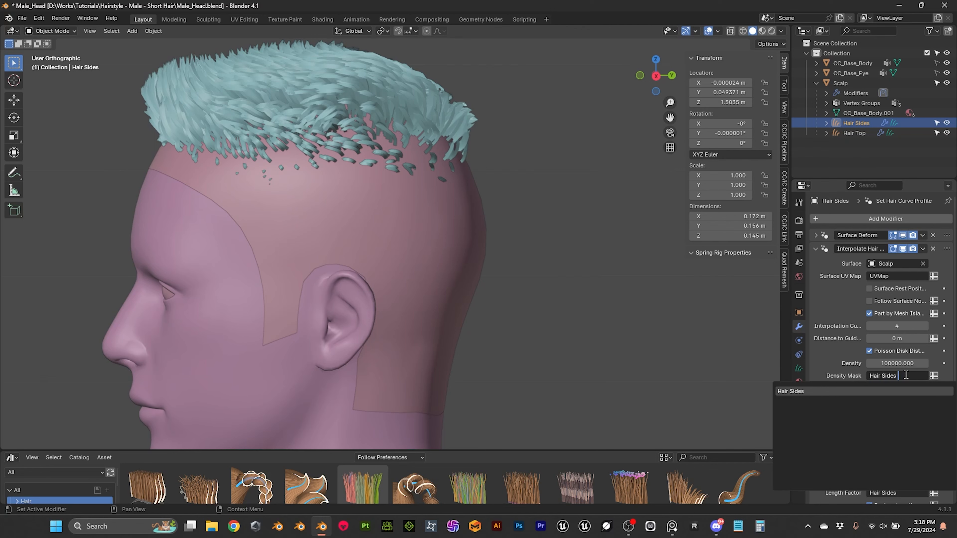
key(Caps_Lock)
text(Den)
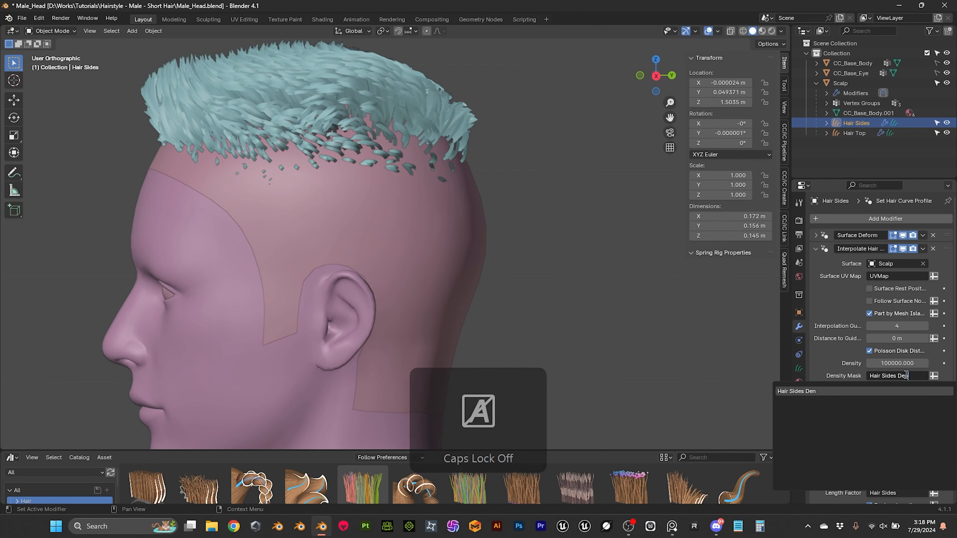
text(sity)
key(Return)
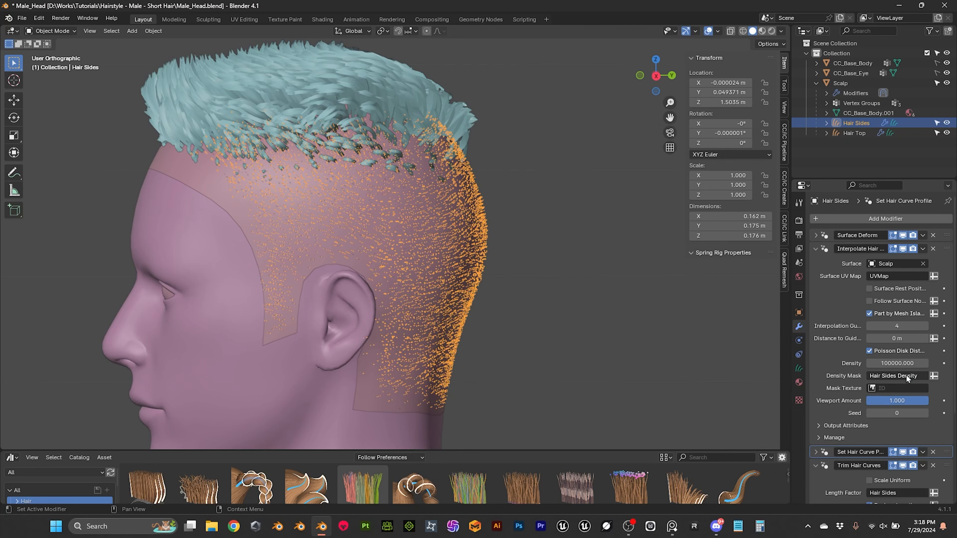
middle_drag(527, 289, 414, 240)
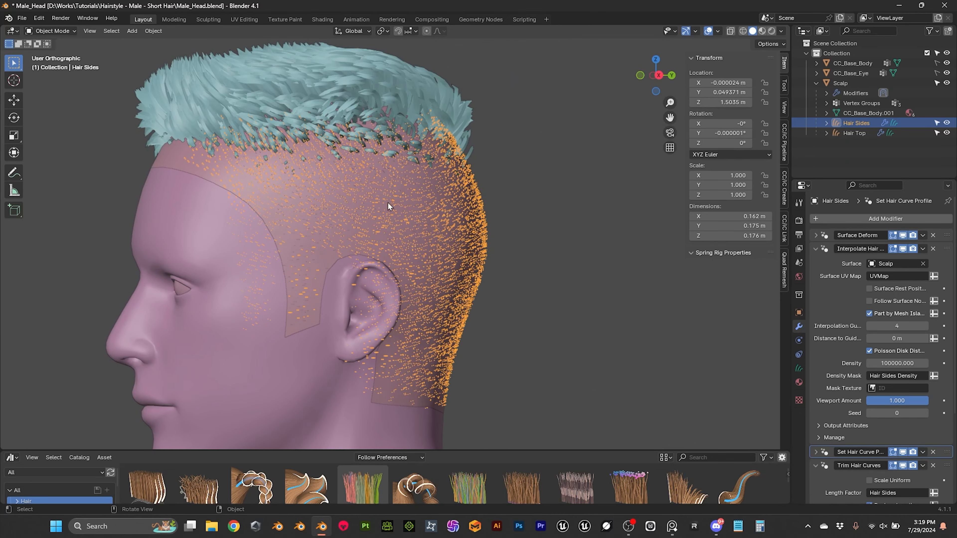
middle_drag(472, 244, 386, 239)
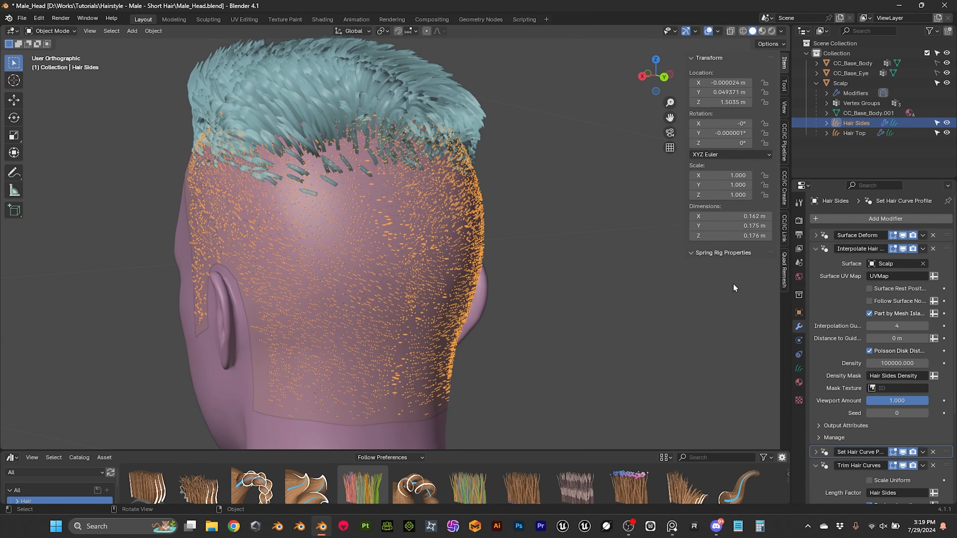
Step: Set the Trim Hair Curves length factor to Hair Sides Length and inspect the side hair deselected
scroll(818, 326, down, 6)
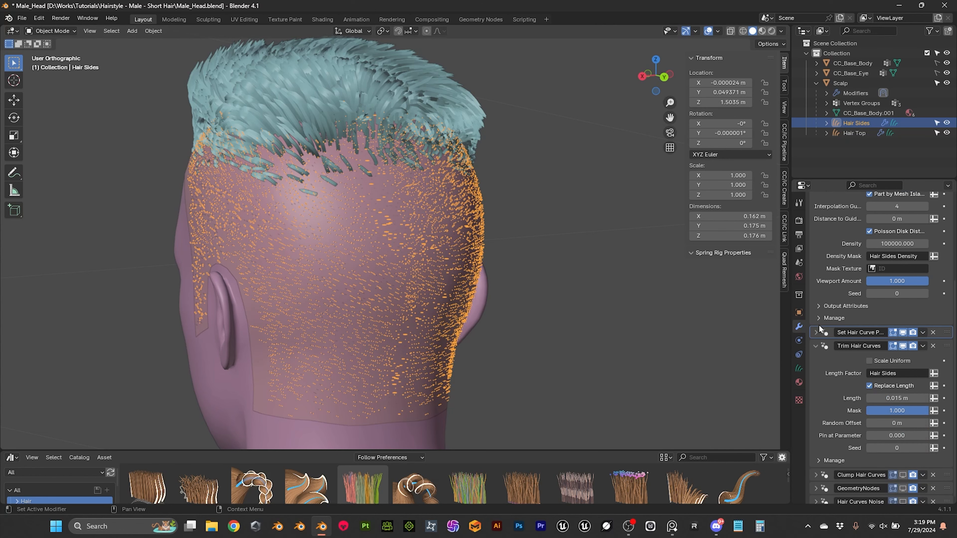
click(887, 370)
click(907, 369)
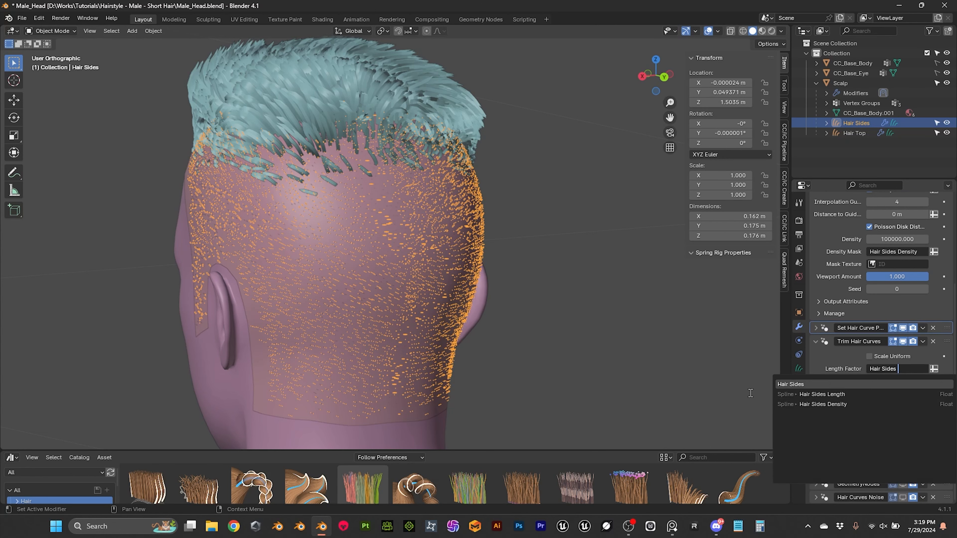
key(Caps_Lock)
text(Length)
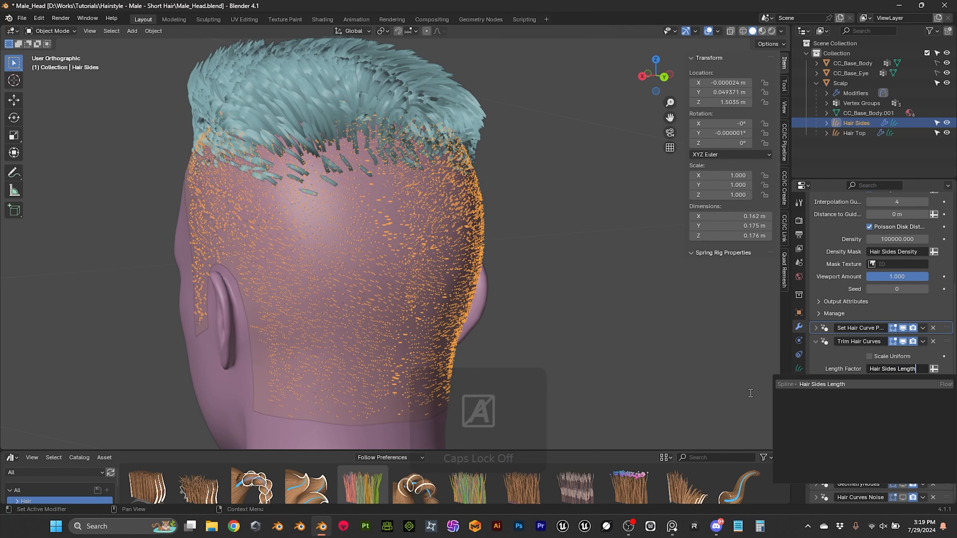
key(Return)
click(567, 323)
middle_drag(568, 323, 376, 239)
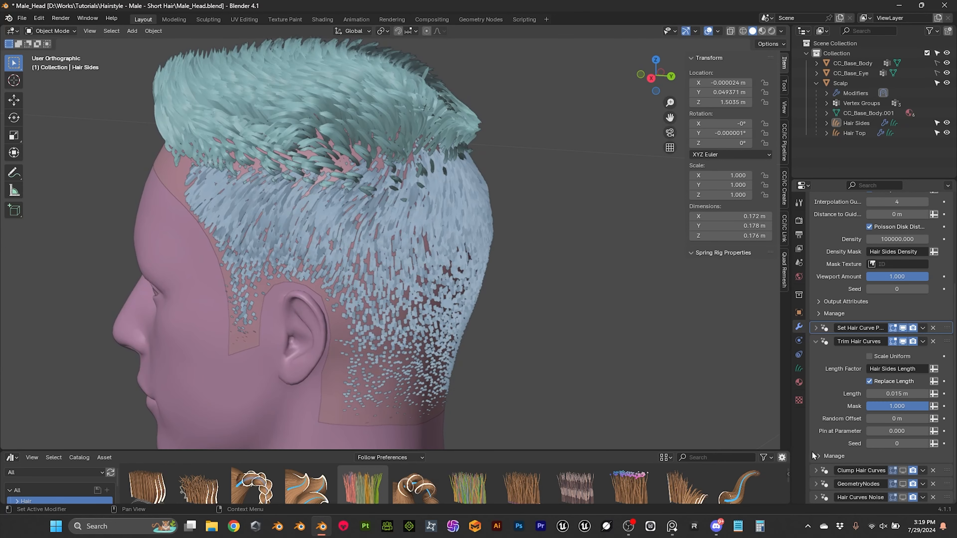
Step: Enable the Clump Hair Curves modifier in the viewport for the side hair and check the clumping
click(815, 471)
scroll(826, 424, down, 5)
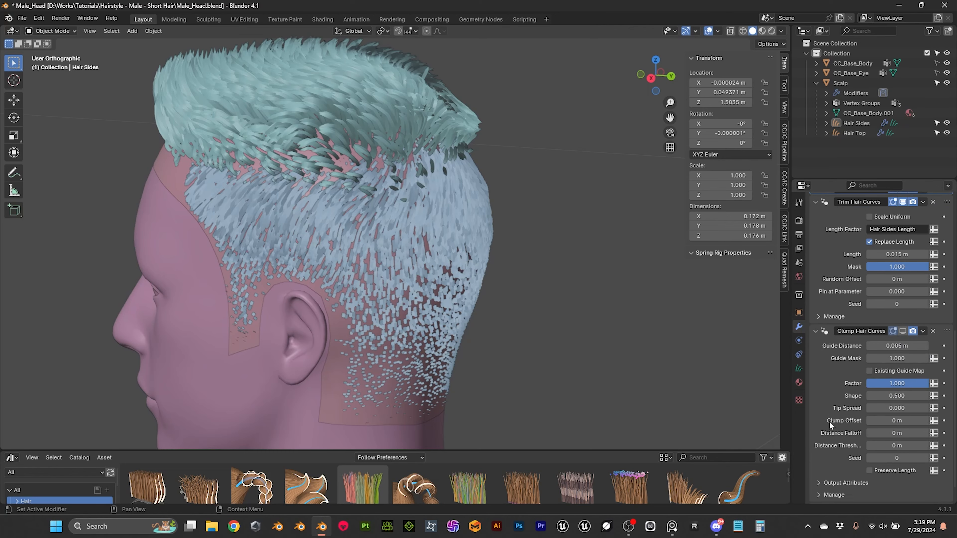
click(903, 331)
middle_drag(588, 331, 541, 318)
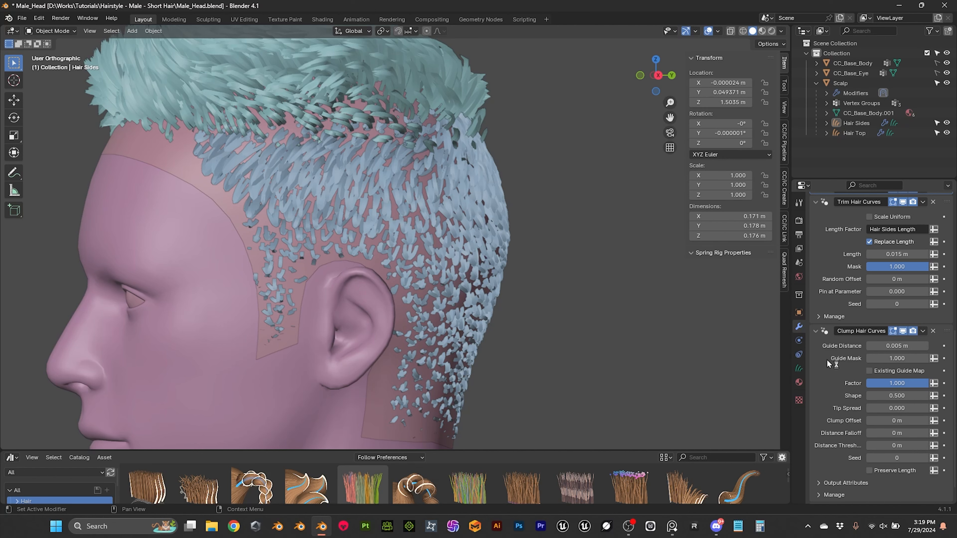
Step: Enable the second clump modifier, GeometryNodes, in the viewport and inspect the clumps on the back and opposite side
scroll(826, 361, down, 2)
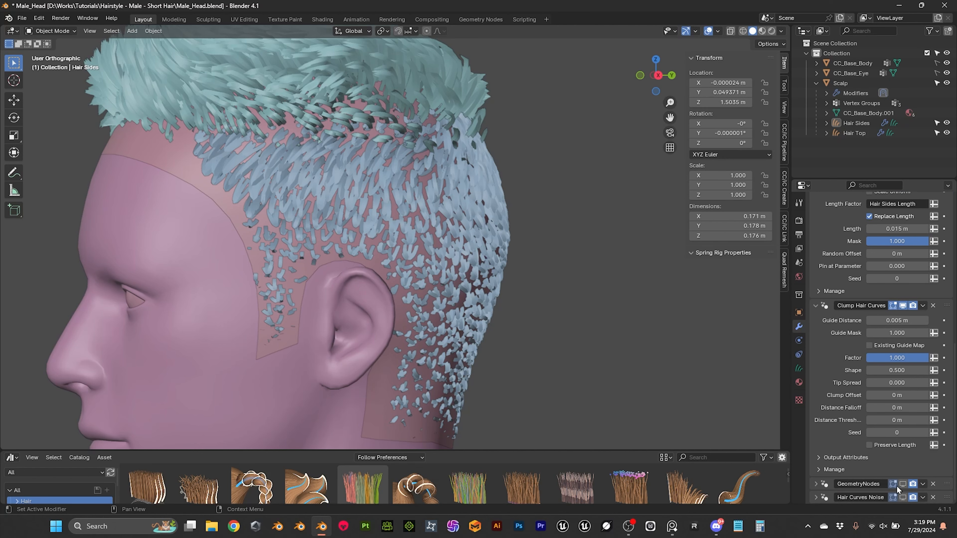
scroll(832, 445, down, 8)
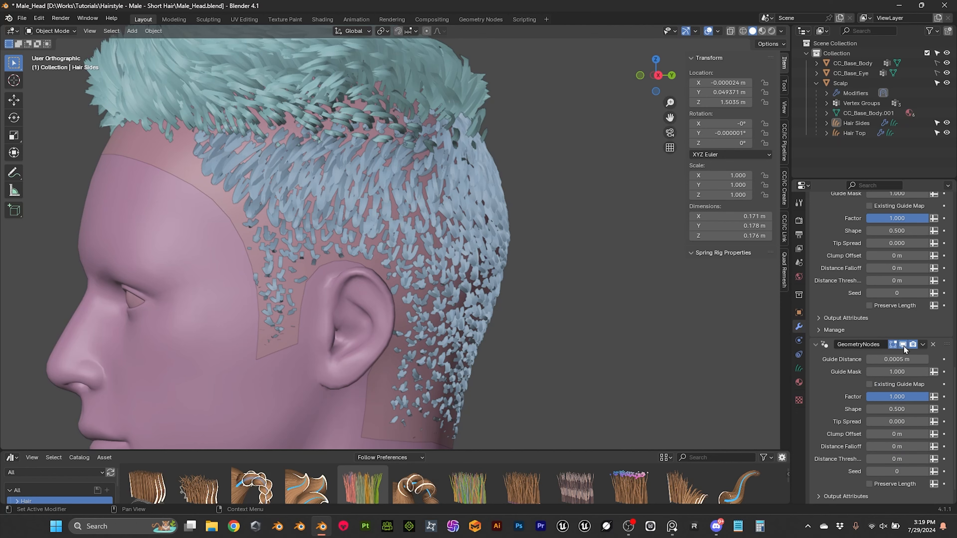
middle_drag(445, 305, 360, 315)
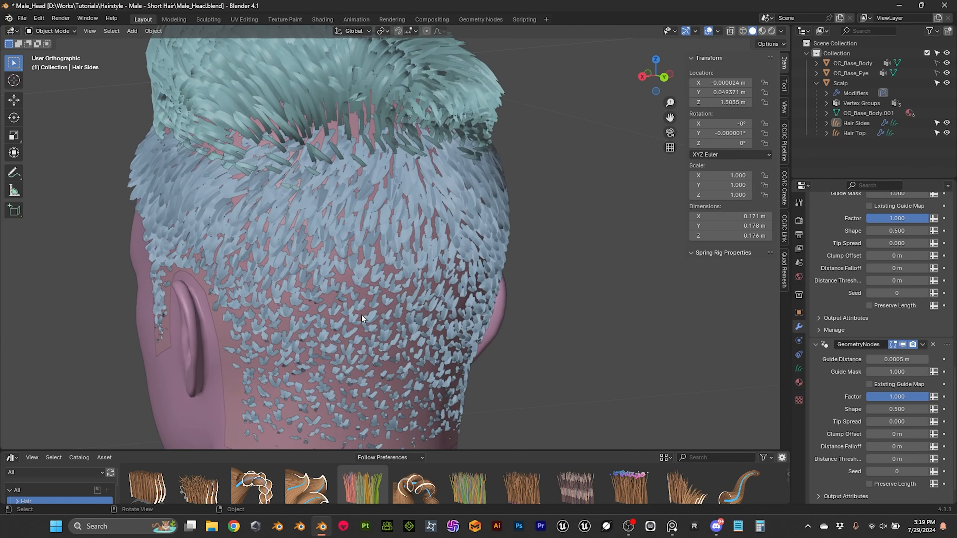
scroll(832, 294, up, 5)
middle_drag(547, 254, 389, 245)
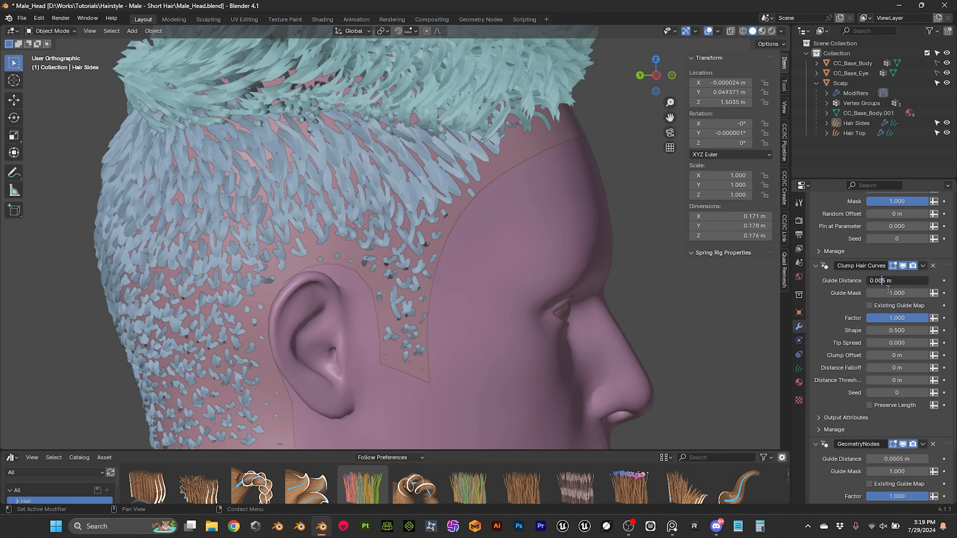
Step: Set the Clump Hair Curves guide distance to 0.0025 m, view the head from the front, and switch to the hairstyle reference board
text(2)
key(Return)
middle_drag(710, 306, 619, 278)
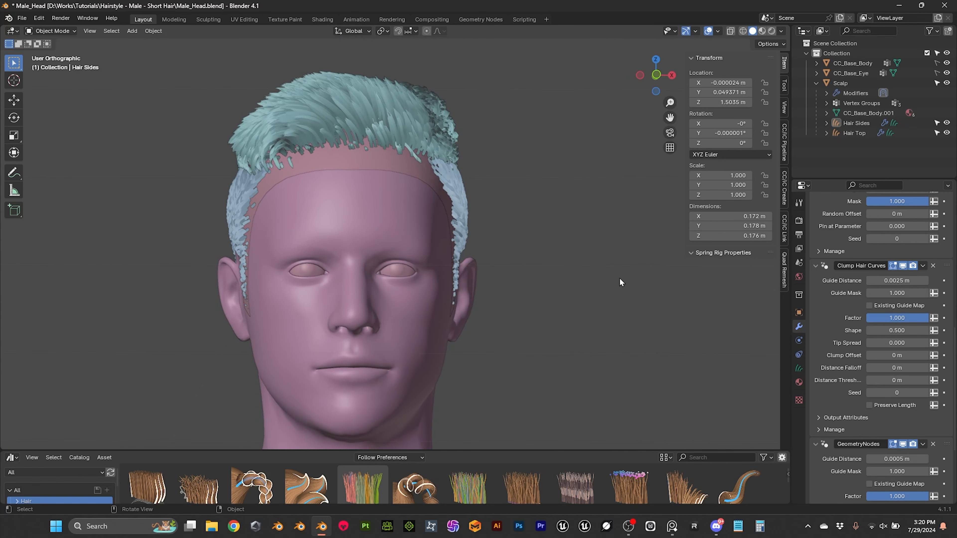
click(673, 526)
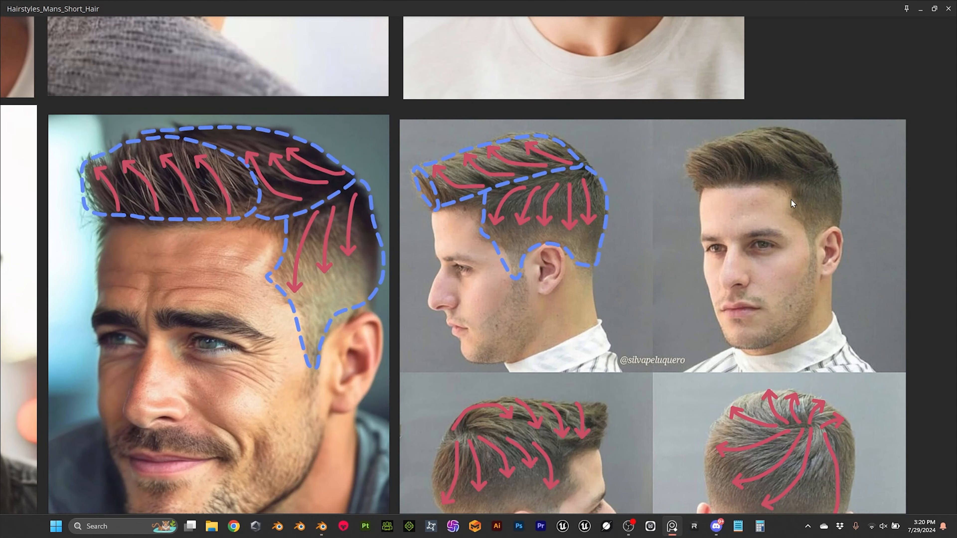
Step: Examine the hair direction and side-to-top transition in the short hairstyle references from the front, side and back
scroll(810, 196, up, 2)
middle_drag(844, 197, 888, 156)
scroll(836, 152, down, 2)
scroll(837, 152, up, 2)
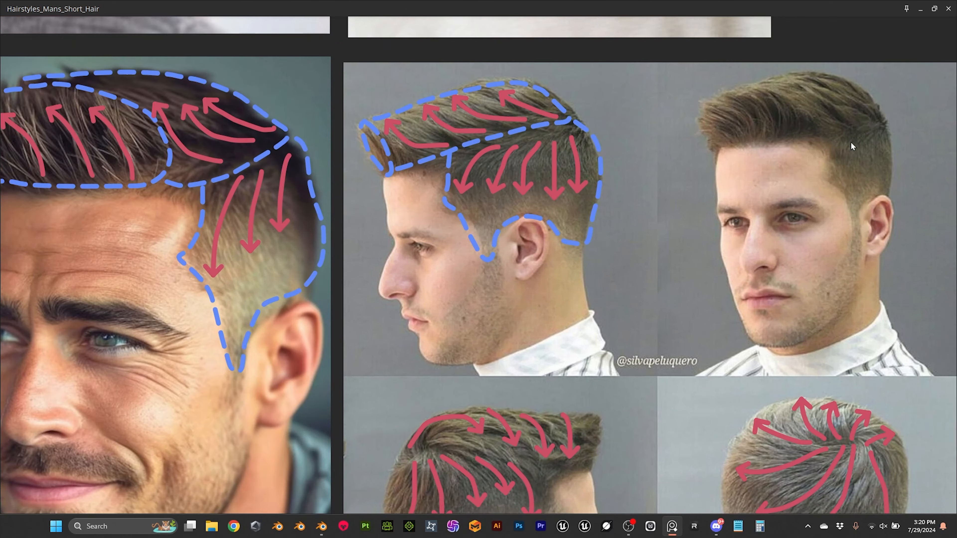
scroll(579, 290, down, 2)
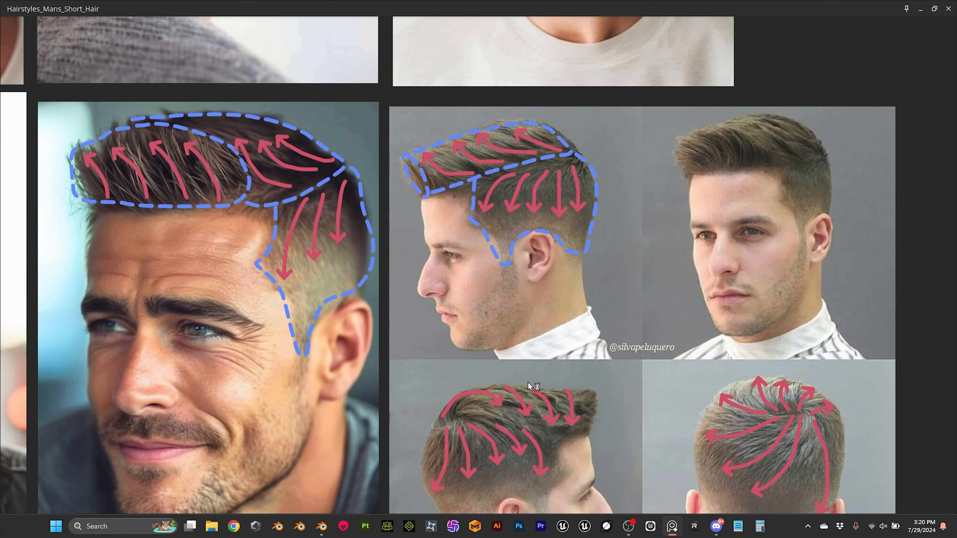
middle_drag(530, 386, 548, 313)
scroll(548, 317, up, 5)
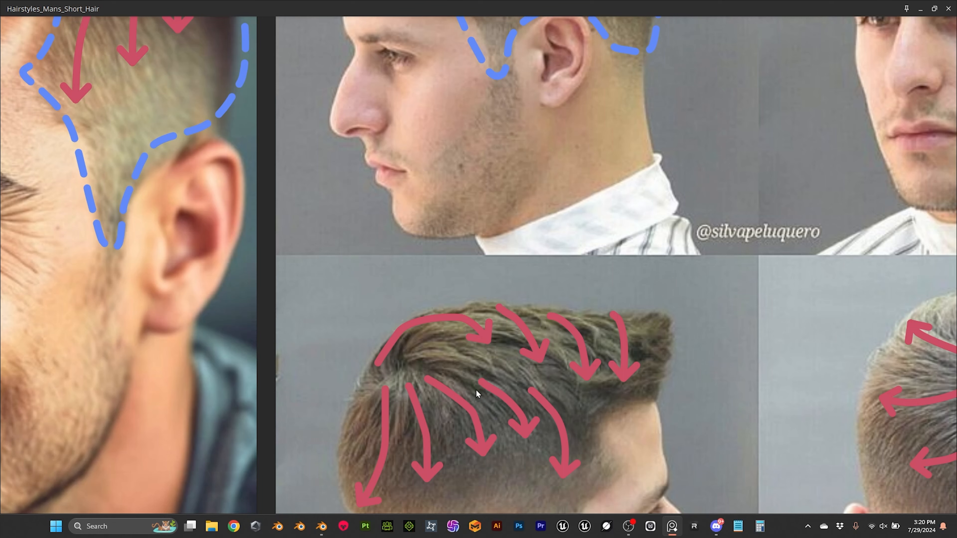
scroll(560, 388, down, 8)
scroll(560, 389, up, 7)
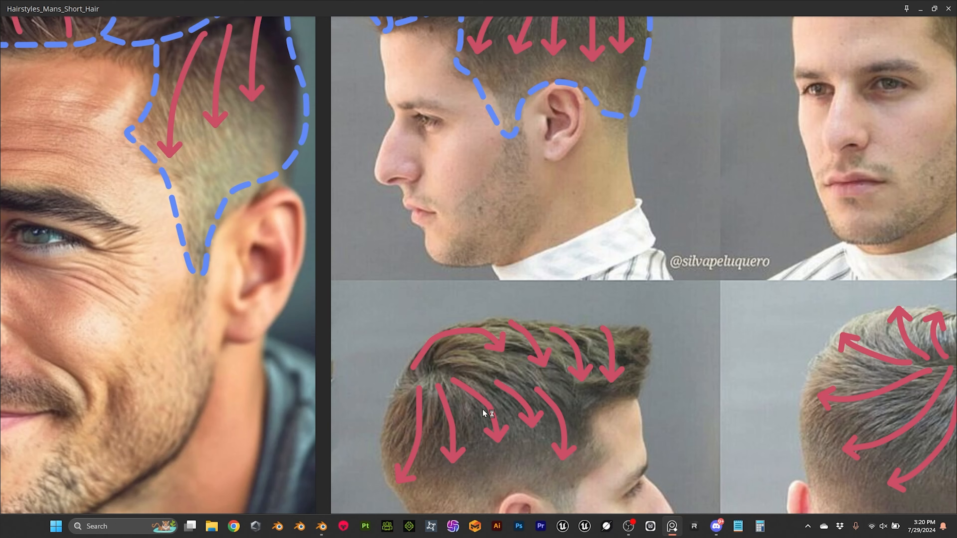
scroll(276, 204, down, 2)
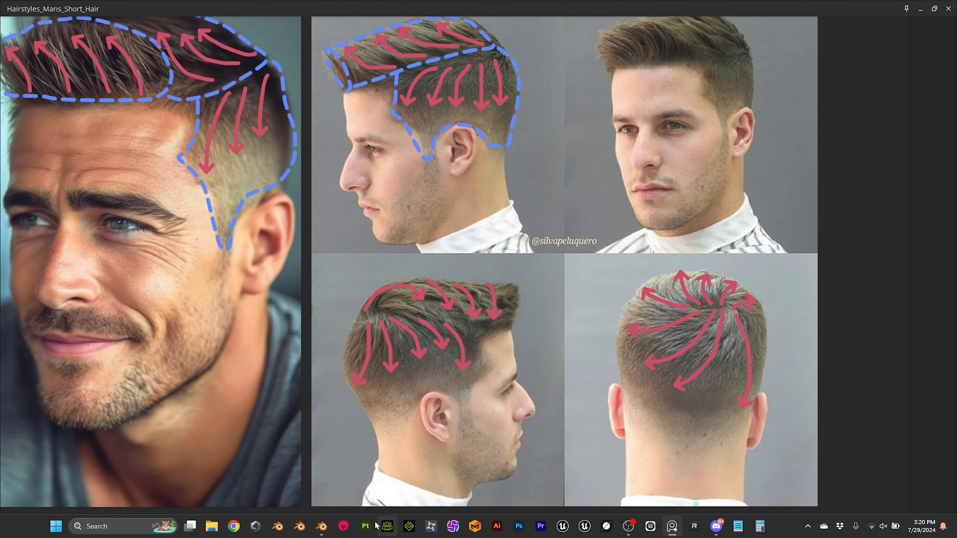
Step: Switch back to Blender and inspect the clumped side and top hair around the head
mouse_move(321, 527)
click(312, 480)
scroll(417, 351, up, 2)
middle_drag(417, 351, 370, 196)
mouse_move(374, 154)
middle_down()
mouse_move(283, 153)
mouse_move(466, 159)
mouse_move(474, 146)
mouse_move(363, 154)
mouse_move(285, 186)
mouse_move(393, 157)
mouse_move(261, 155)
mouse_move(471, 166)
mouse_move(511, 157)
mouse_move(358, 164)
mouse_move(323, 183)
mouse_move(390, 145)
mouse_move(391, 155)
middle_up()
scroll(342, 135, down, 2)
scroll(421, 128, up, 3)
scroll(421, 123, down, 2)
middle_drag(420, 115, 353, 185)
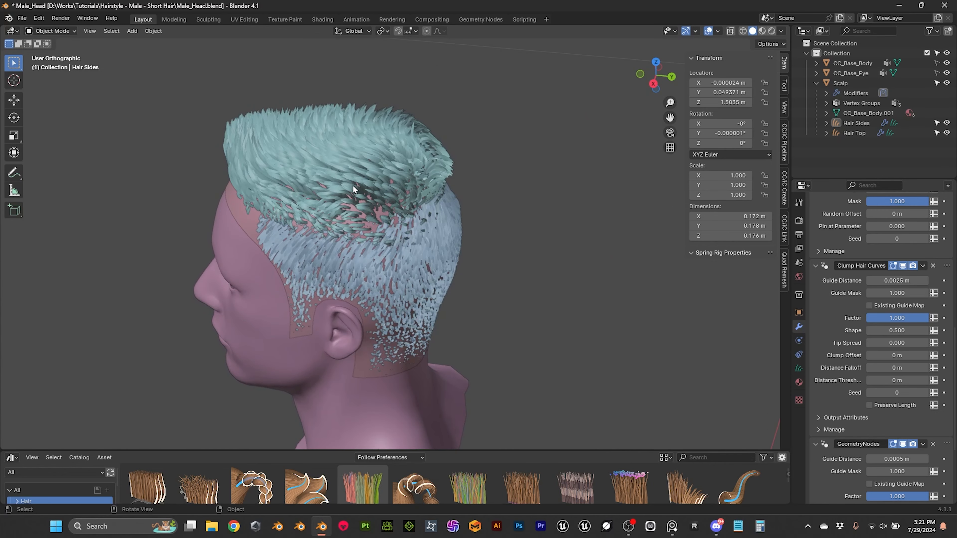
middle_drag(468, 261, 396, 190)
Step: Enable the Hair Curves Noise modifier in the viewport for the side hair and set its distance to 0.0015 m
scroll(862, 356, down, 7)
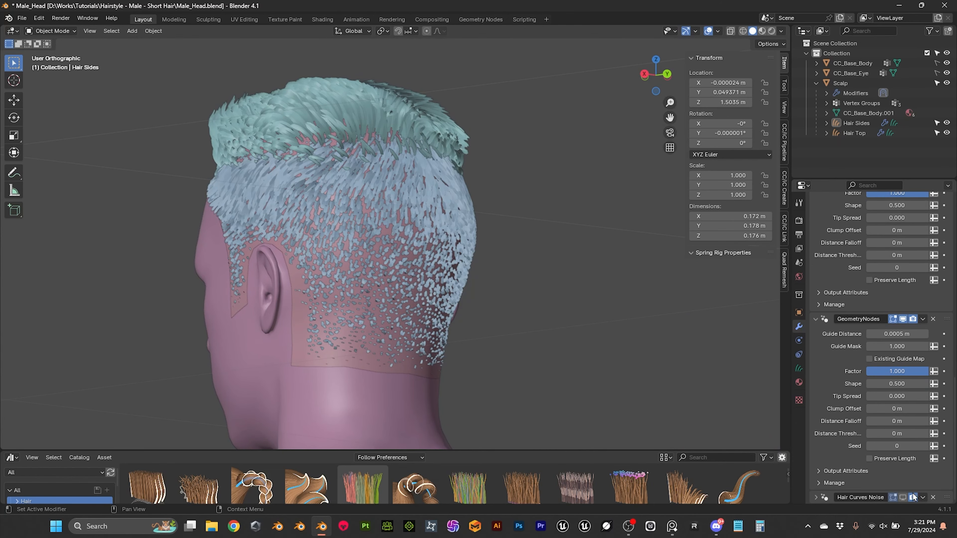
click(903, 498)
middle_drag(640, 332, 667, 354)
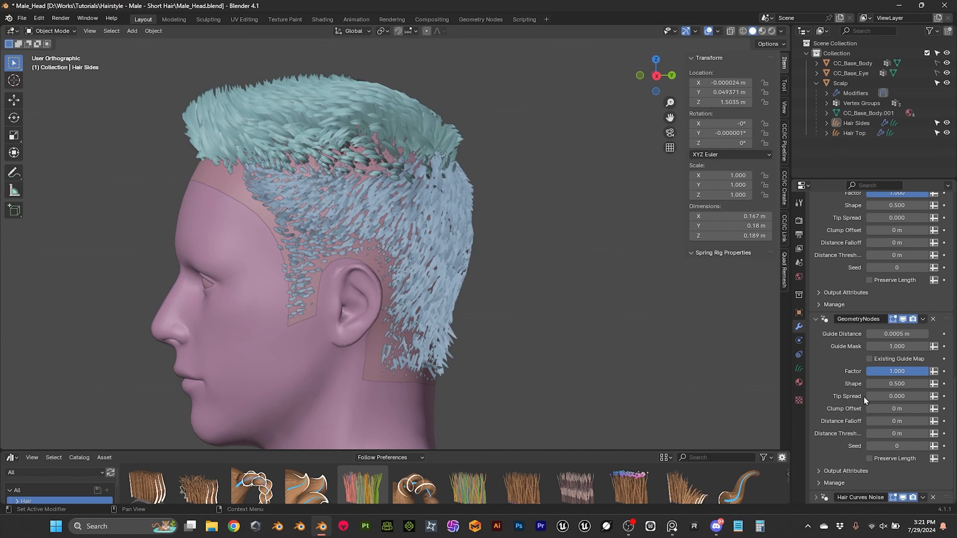
scroll(837, 435, down, 5)
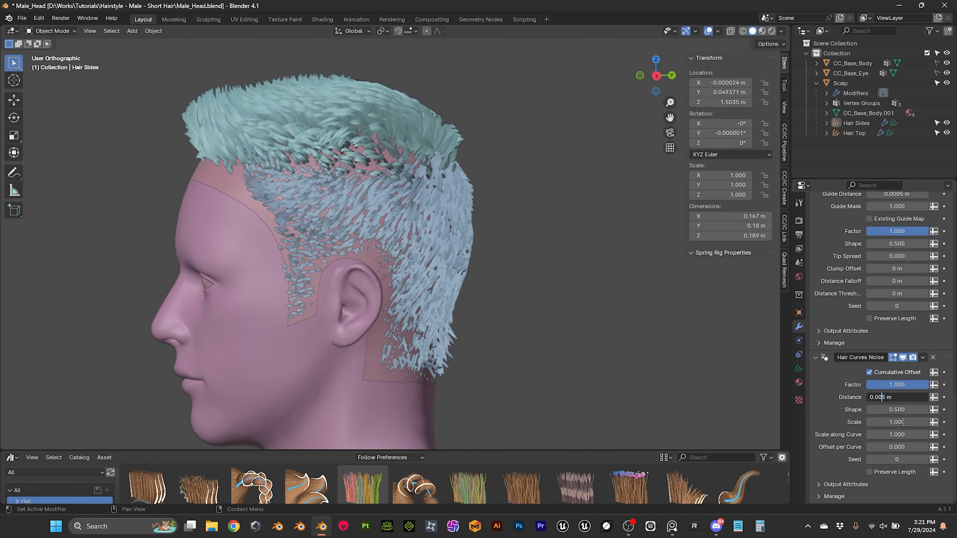
text(1)
key(Return)
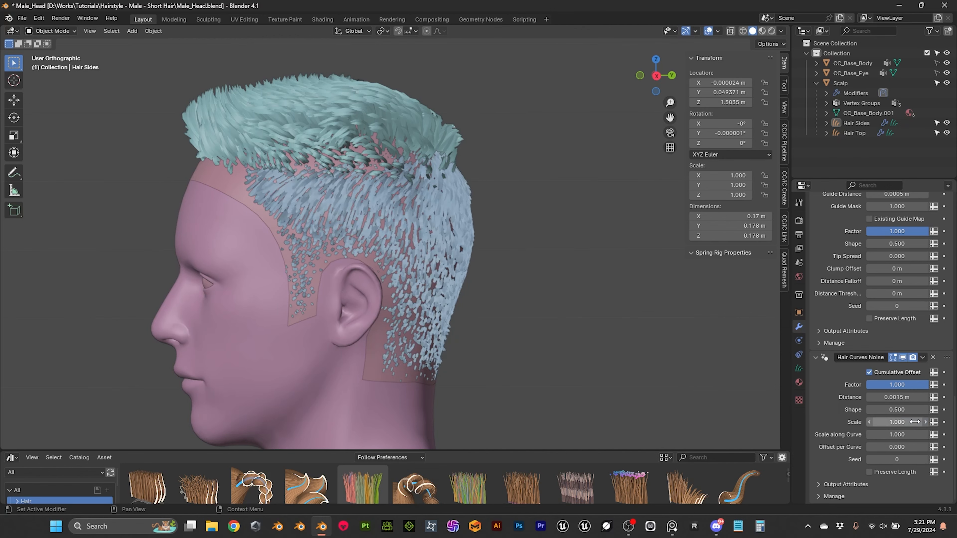
Step: Check the noise on the back of the head, then disable the Hair Curves Noise modifier in the viewport
middle_drag(526, 352, 392, 323)
scroll(352, 291, up, 3)
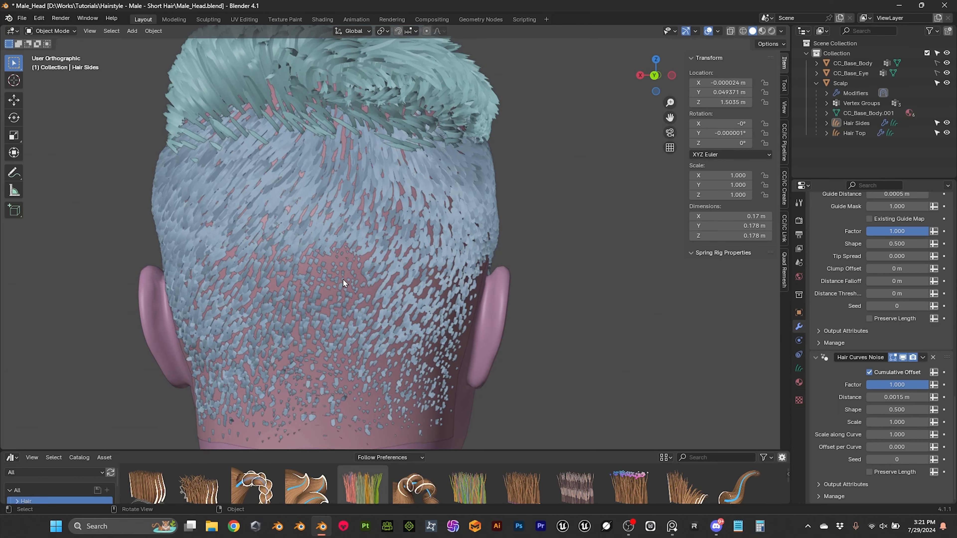
middle_drag(337, 286, 269, 265)
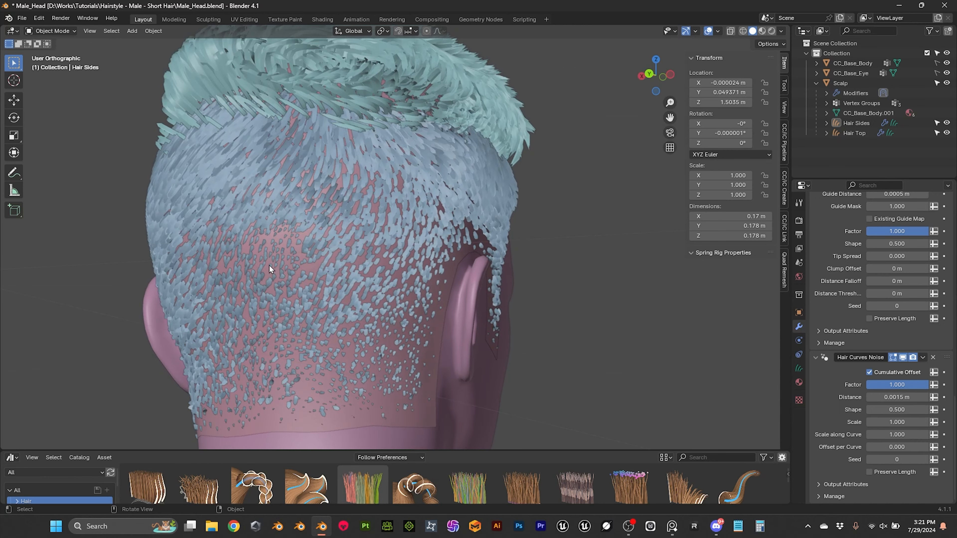
click(902, 358)
middle_drag(508, 327, 265, 328)
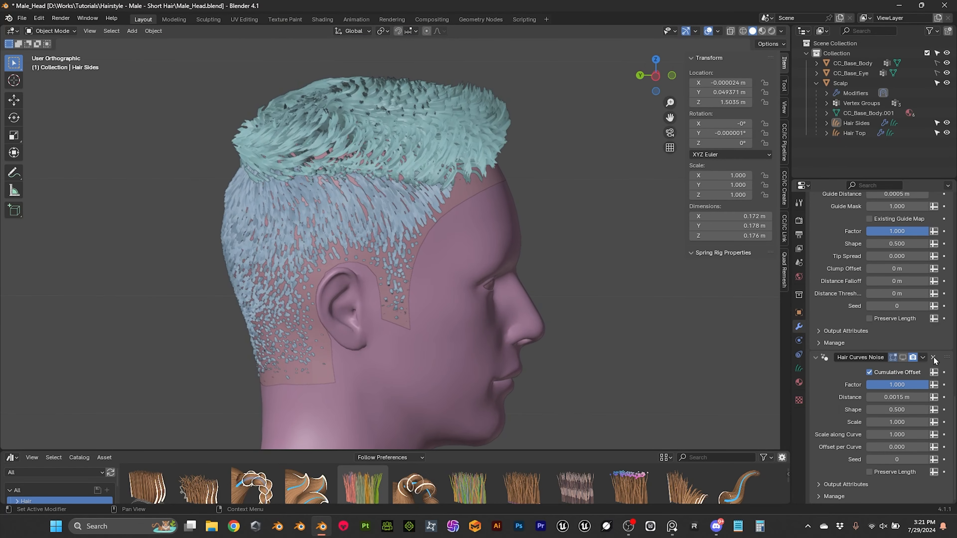
Step: Look over the side hair's modifiers and the hair assets, and examine the gap between top and side hair
scroll(868, 340, up, 12)
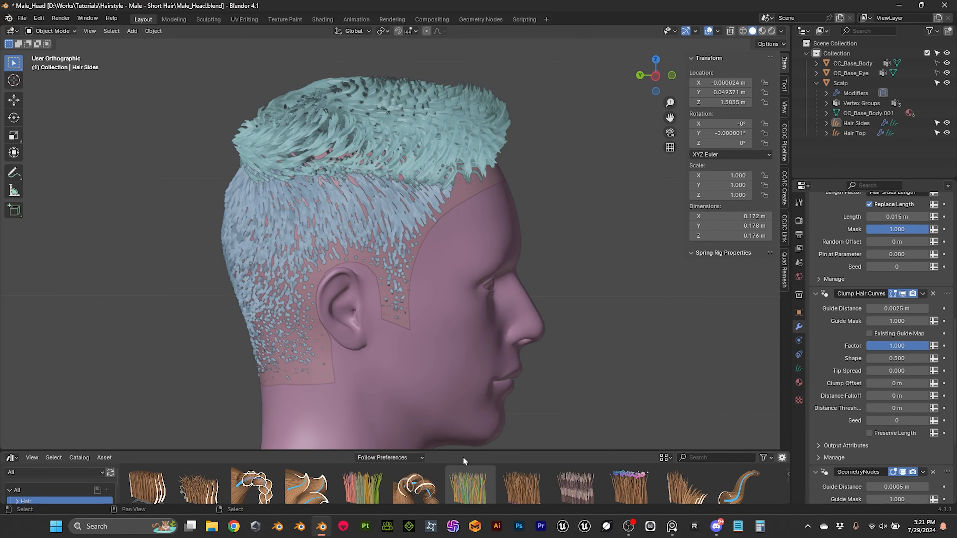
drag(467, 451, 467, 307)
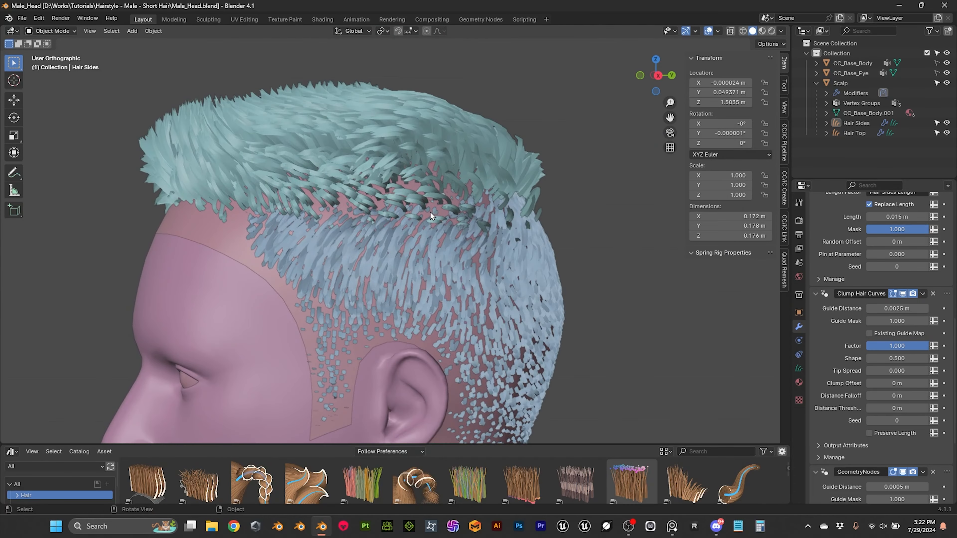
mouse_move(430, 212)
middle_down()
mouse_move(454, 214)
mouse_move(393, 227)
mouse_move(319, 222)
mouse_move(422, 225)
mouse_move(563, 203)
mouse_move(558, 216)
mouse_move(510, 203)
mouse_move(449, 216)
mouse_move(547, 205)
mouse_move(543, 229)
mouse_move(443, 211)
middle_up()
scroll(558, 214, down, 2)
scroll(548, 222, up, 5)
shift+middle_drag(443, 211, 483, 185)
scroll(462, 177, up, 3)
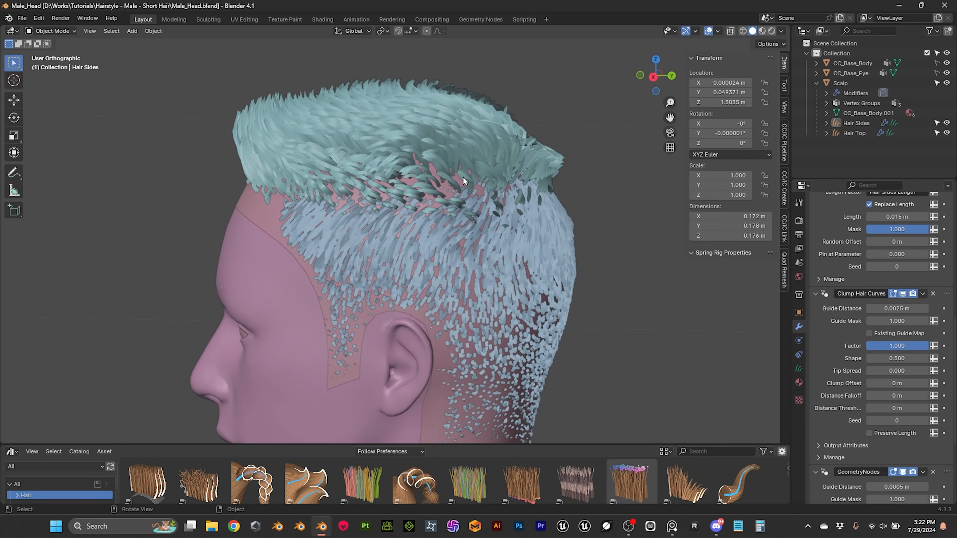
mouse_move(432, 168)
middle_down()
mouse_move(404, 161)
mouse_move(442, 173)
middle_up()
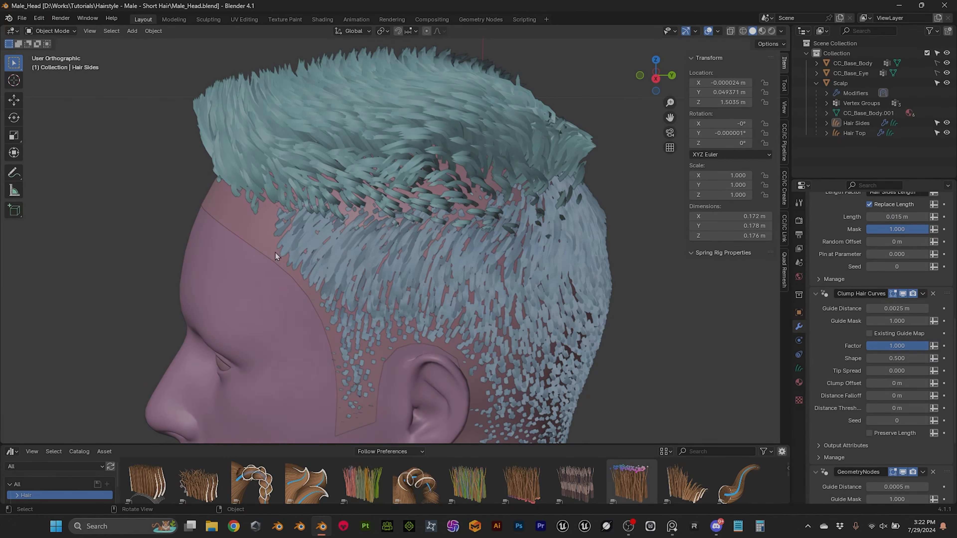
Step: Rename the scalp's Hair Top vertex group to Hair Top Length
click(266, 229)
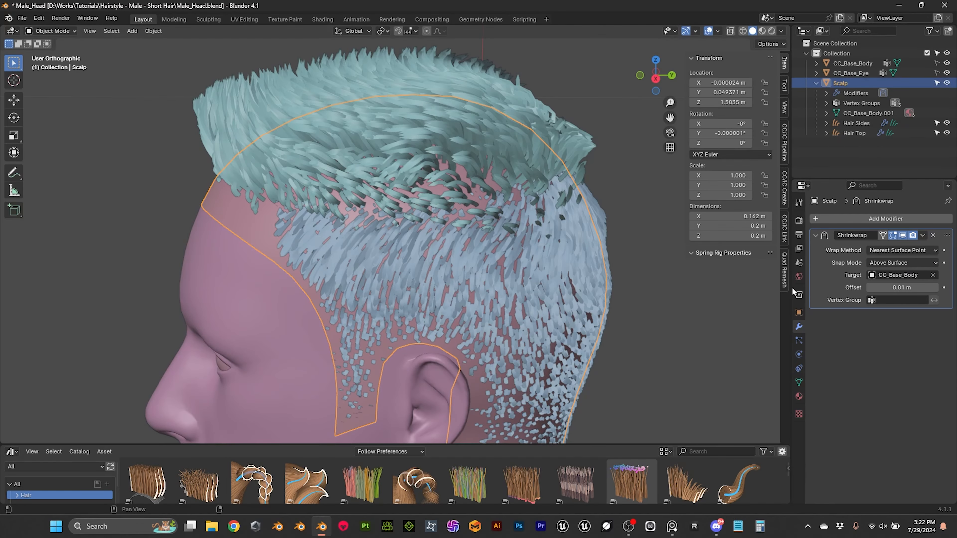
click(800, 382)
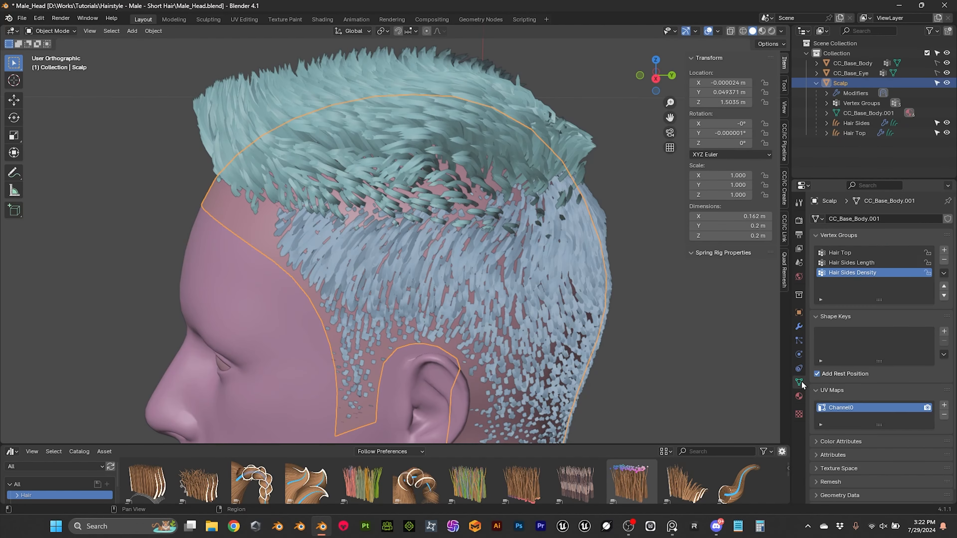
click(845, 253)
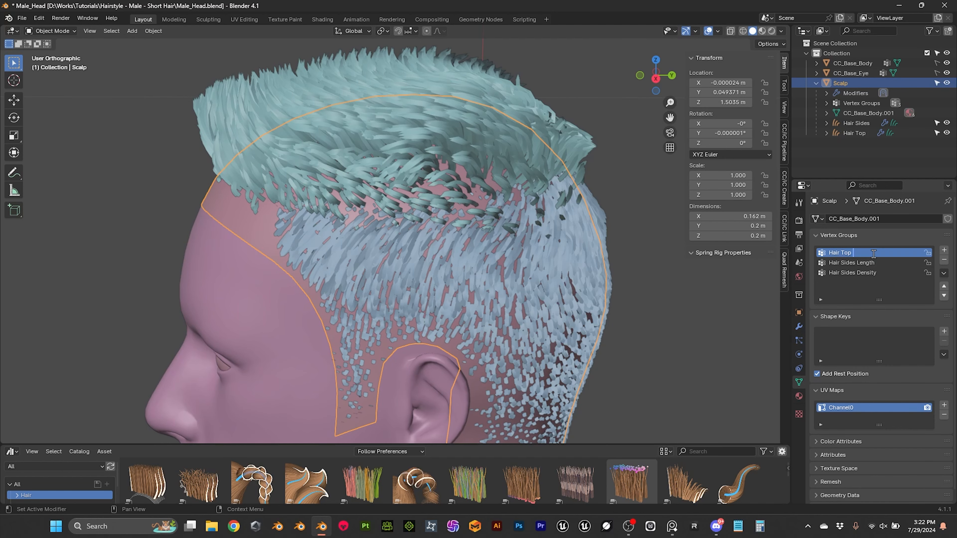
key(Caps_Lock)
text(Length)
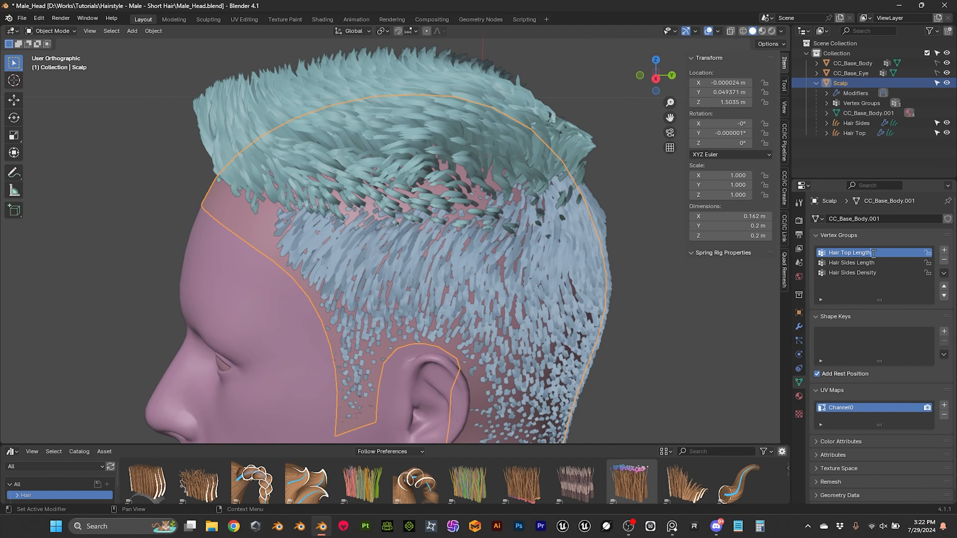
key(Return)
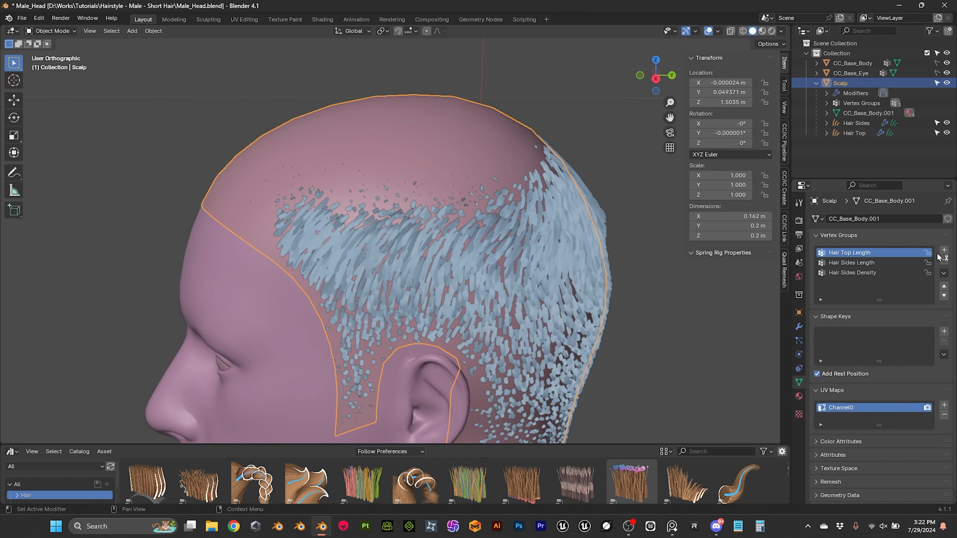
Step: Add a scalp vertex group named Hair Top Density and place it directly below Hair Top Length
click(944, 250)
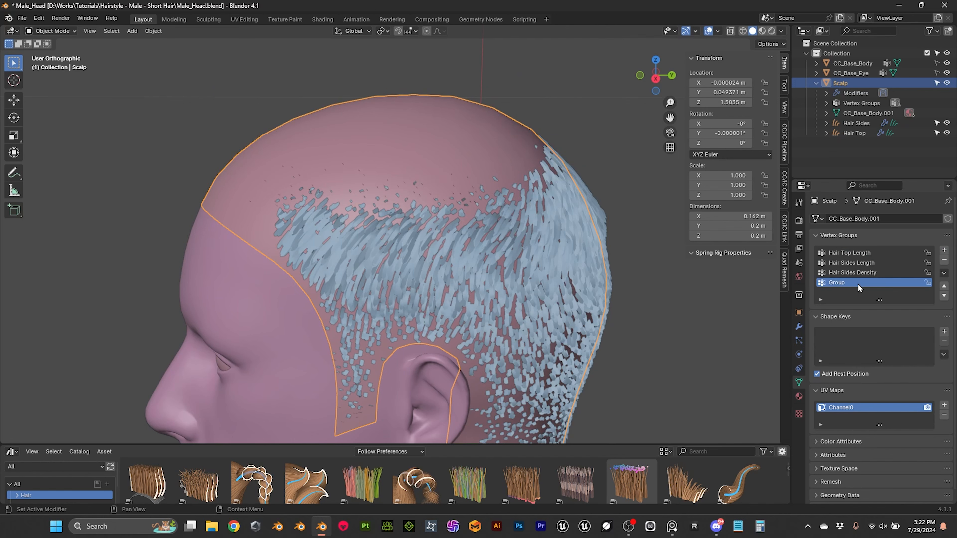
click(944, 286)
click(944, 286)
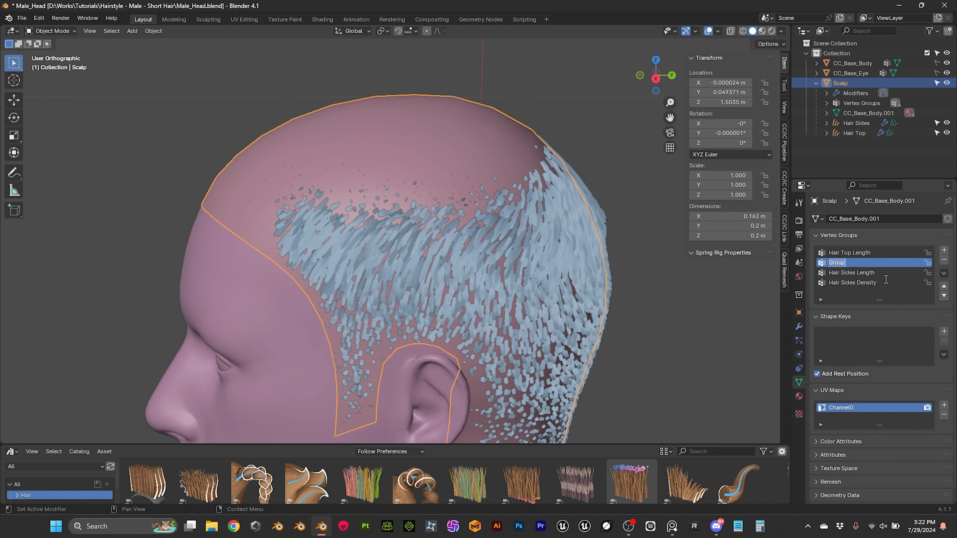
text(G)
key(Caps_Lock)
text(air T)
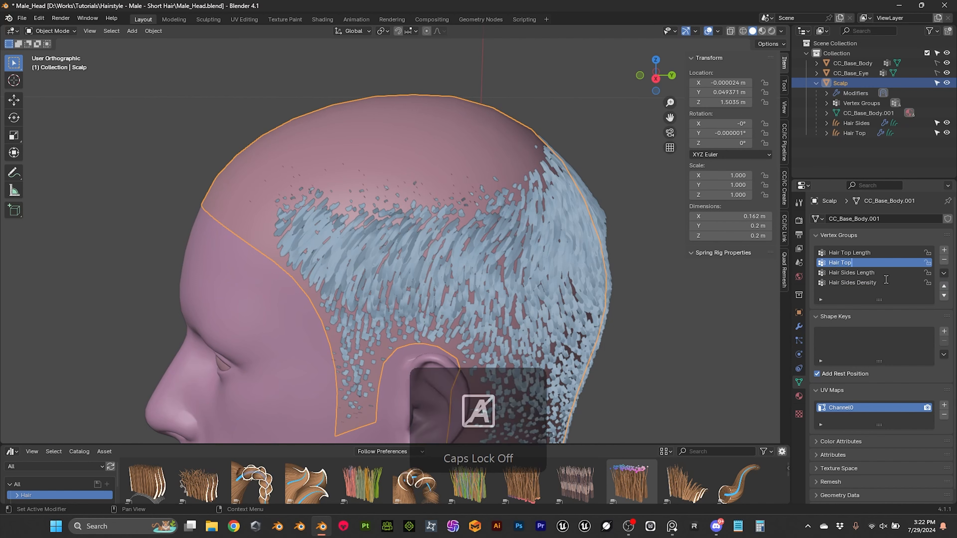
text(op Density)
key(Return)
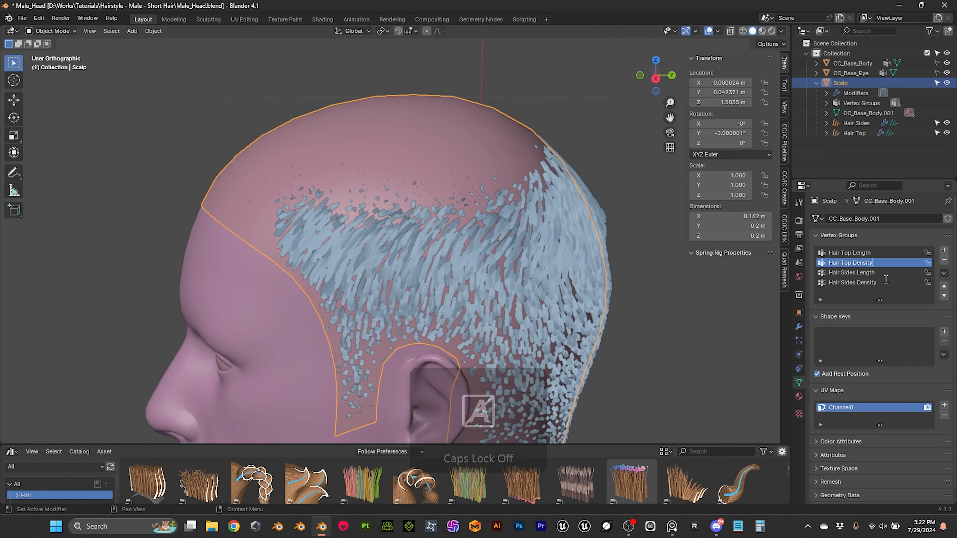
Step: Switch the scalp to Weight Paint and paint Hair Top Density at weight 1.000 along the upper edge of the side hair
scroll(531, 221, down, 1)
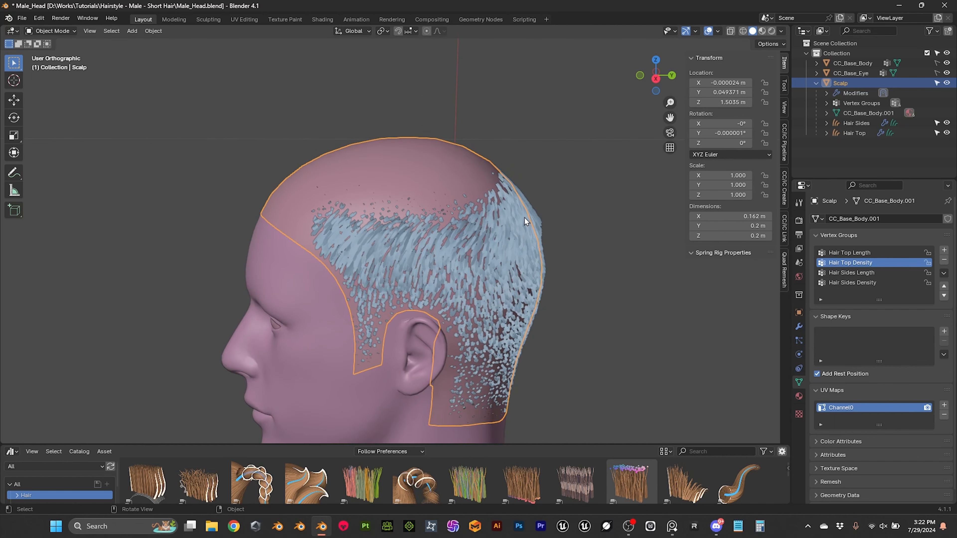
click(56, 31)
click(57, 88)
scroll(313, 176, up, 1)
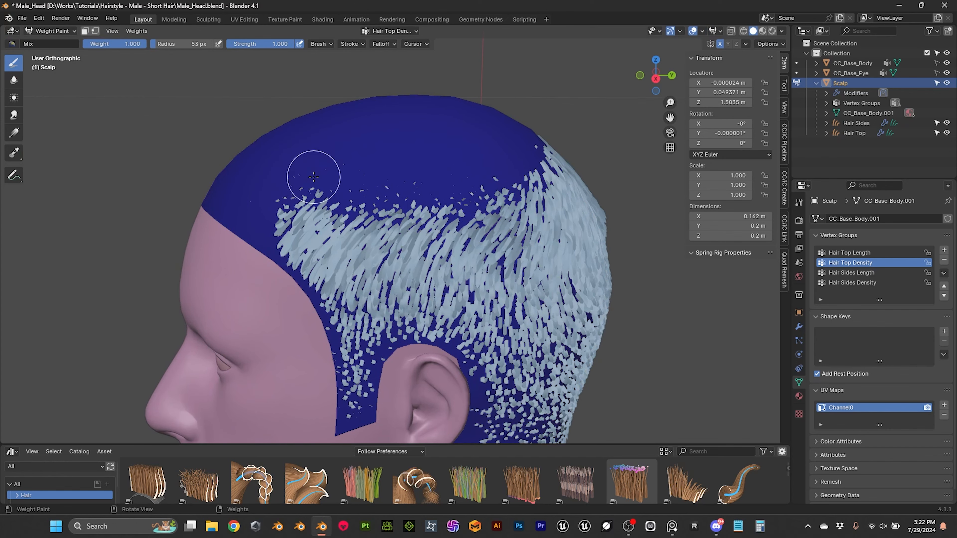
middle_drag(193, 111, 293, 150)
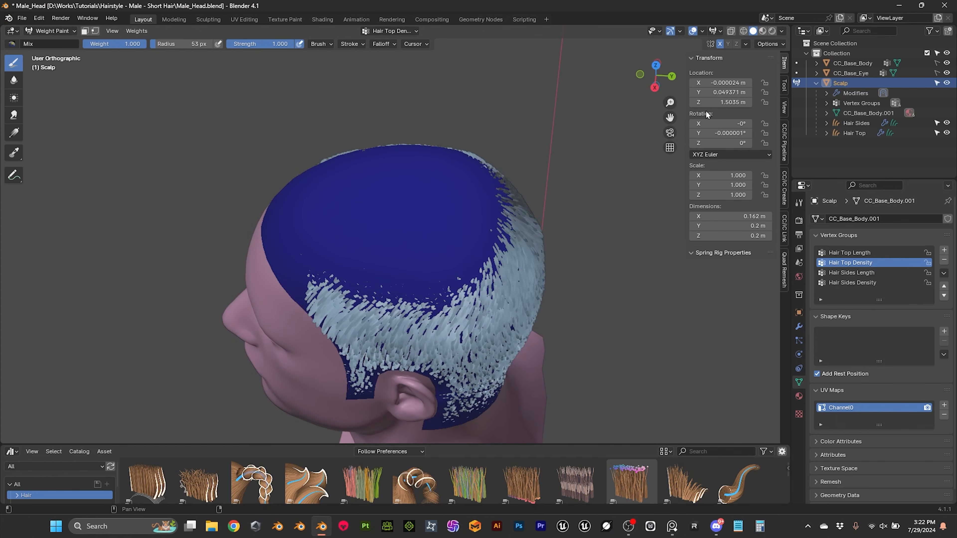
middle_drag(371, 215, 373, 248)
mouse_move(307, 288)
mouse_down()
mouse_move(377, 322)
mouse_move(319, 298)
mouse_move(377, 322)
mouse_move(434, 323)
mouse_move(392, 320)
mouse_move(419, 320)
mouse_move(506, 268)
mouse_move(504, 208)
mouse_move(493, 270)
mouse_move(506, 207)
mouse_up()
middle_drag(506, 207, 412, 175)
middle_drag(469, 289, 465, 301)
mouse_move(462, 305)
mouse_down()
mouse_move(441, 306)
mouse_move(543, 294)
mouse_move(455, 295)
mouse_up()
mouse_move(449, 294)
middle_down()
mouse_move(511, 294)
mouse_move(501, 302)
middle_up()
mouse_move(501, 302)
mouse_down()
mouse_move(418, 327)
mouse_move(311, 315)
mouse_move(380, 323)
mouse_move(423, 311)
mouse_up()
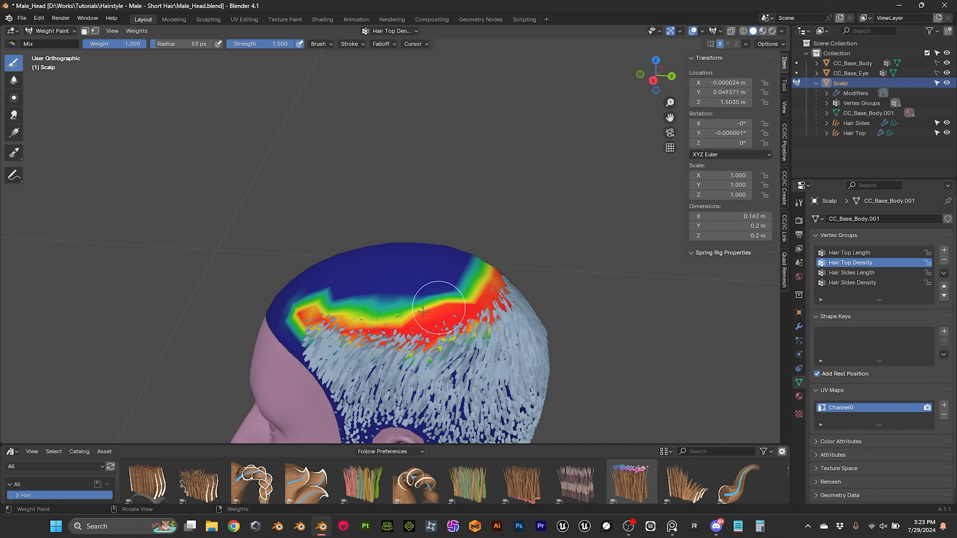
Step: Fill the rest of the scalp's top with full Hair Top Density weight, reaching close to the front hairline
middle_drag(367, 299, 323, 348)
mouse_move(323, 349)
mouse_down()
mouse_move(278, 360)
mouse_move(372, 366)
mouse_move(287, 367)
mouse_move(351, 376)
mouse_up()
mouse_move(290, 370)
mouse_down()
mouse_move(362, 368)
mouse_move(306, 365)
mouse_move(287, 342)
mouse_move(342, 323)
mouse_up()
scroll(321, 312, down, 3)
middle_drag(320, 312, 467, 262)
scroll(414, 295, up, 3)
scroll(467, 261, up, 1)
mouse_move(466, 261)
mouse_down()
mouse_move(396, 177)
mouse_move(374, 288)
mouse_move(359, 293)
mouse_move(438, 274)
mouse_move(444, 189)
mouse_move(377, 244)
mouse_move(332, 211)
mouse_move(385, 218)
mouse_move(362, 226)
mouse_move(384, 182)
mouse_move(339, 271)
mouse_move(352, 226)
mouse_move(336, 242)
mouse_move(399, 299)
mouse_move(345, 241)
mouse_move(368, 191)
mouse_move(432, 225)
mouse_up()
mouse_move(433, 214)
middle_down()
mouse_move(353, 214)
mouse_move(431, 238)
middle_up()
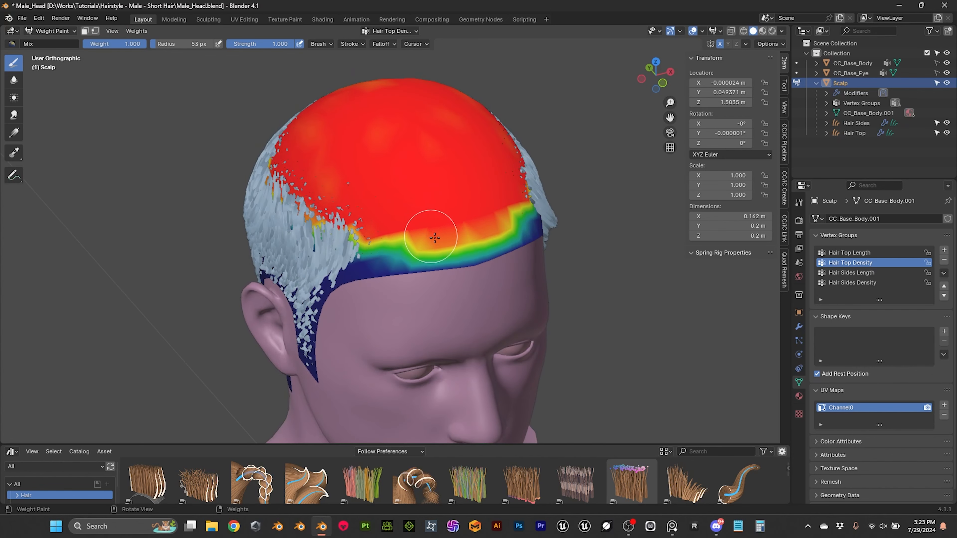
drag(435, 238, 468, 232)
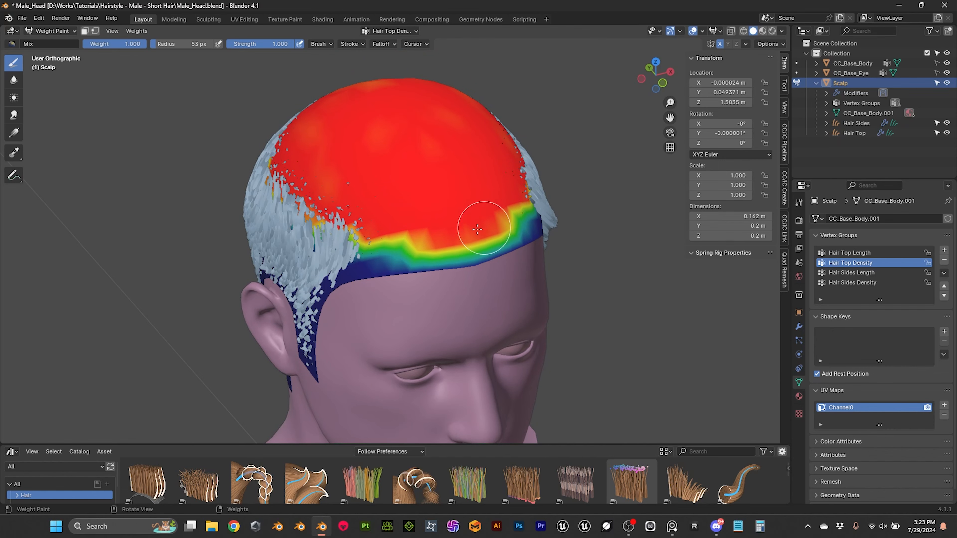
Step: Inspect the painted Hair Top Density area from the side, above and behind the head
scroll(411, 212, down, 4)
middle_drag(397, 194, 456, 170)
scroll(422, 216, up, 4)
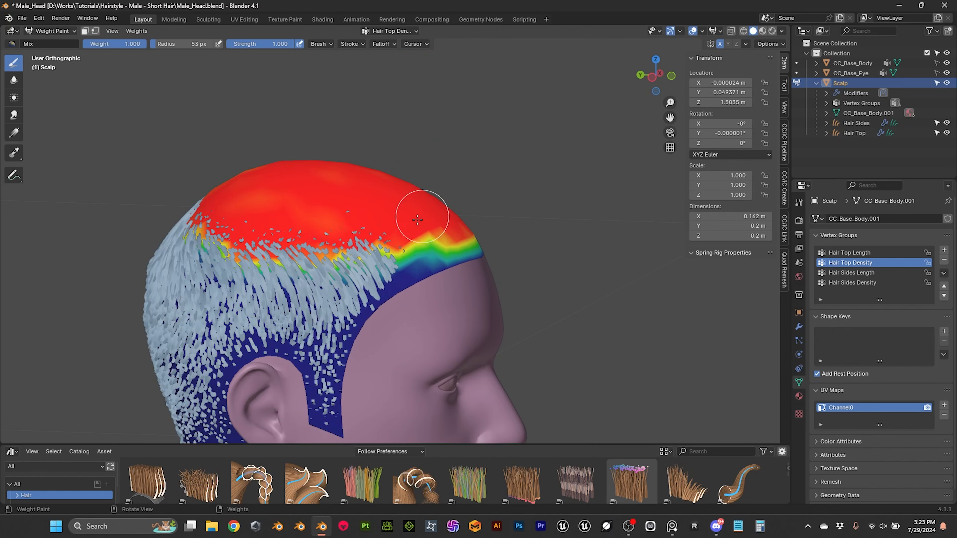
shift+middle_drag(423, 217, 470, 171)
middle_drag(403, 193, 422, 174)
mouse_move(346, 198)
middle_down()
mouse_move(506, 204)
mouse_move(320, 197)
mouse_move(454, 171)
mouse_move(416, 181)
middle_up()
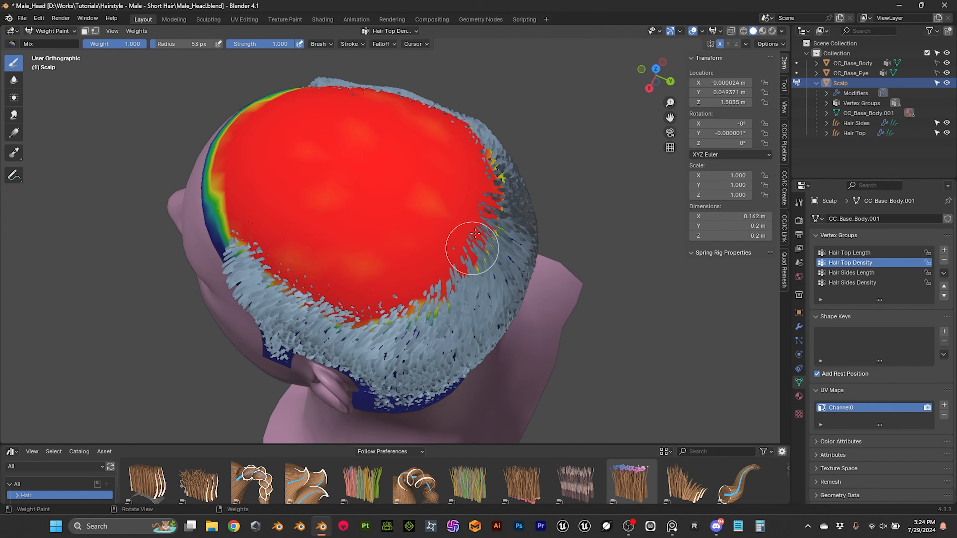
middle_drag(421, 222, 436, 296)
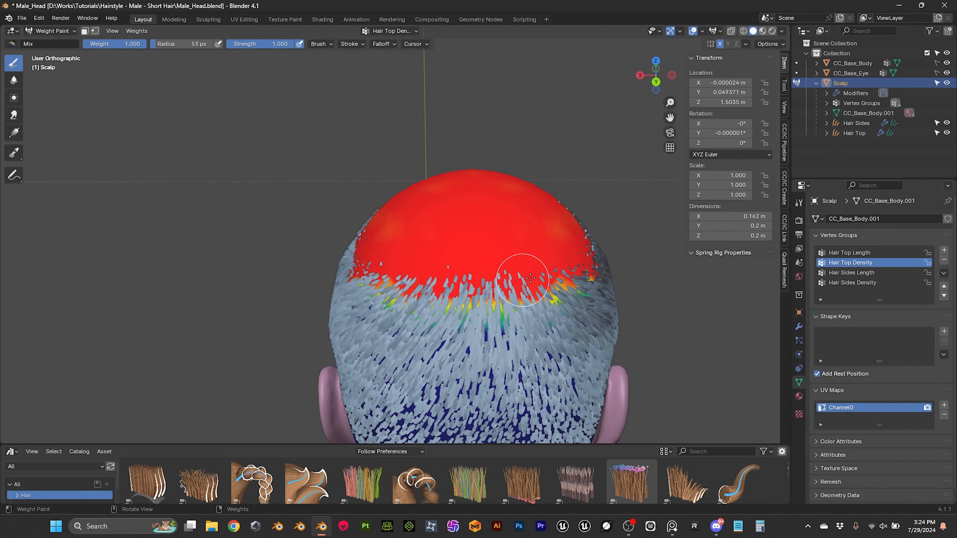
Step: Check the Hair Top Density weights at the front hairline and return the scalp to Object Mode
mouse_move(462, 250)
middle_down()
mouse_move(490, 241)
mouse_move(451, 267)
mouse_move(377, 226)
mouse_move(485, 218)
mouse_move(385, 162)
middle_up()
scroll(485, 217, up, 1)
middle_drag(272, 158, 245, 135)
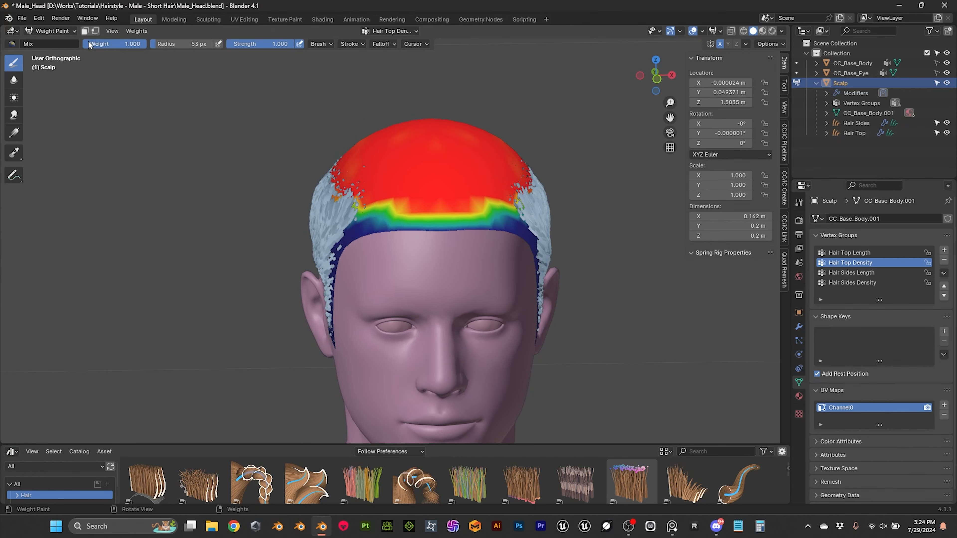
click(66, 30)
click(66, 42)
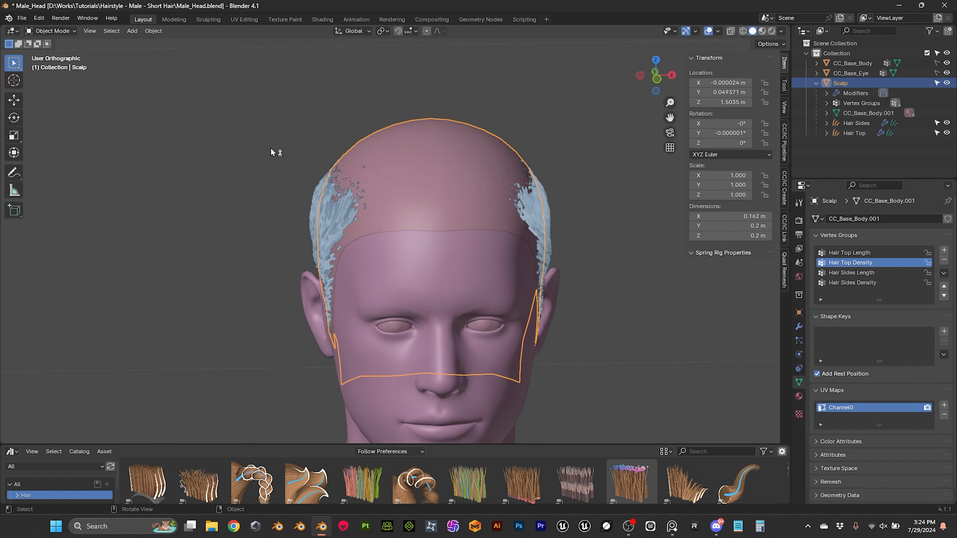
Step: Select the Hair Top curves object and save the file
middle_drag(491, 228, 395, 246)
scroll(453, 242, up, 2)
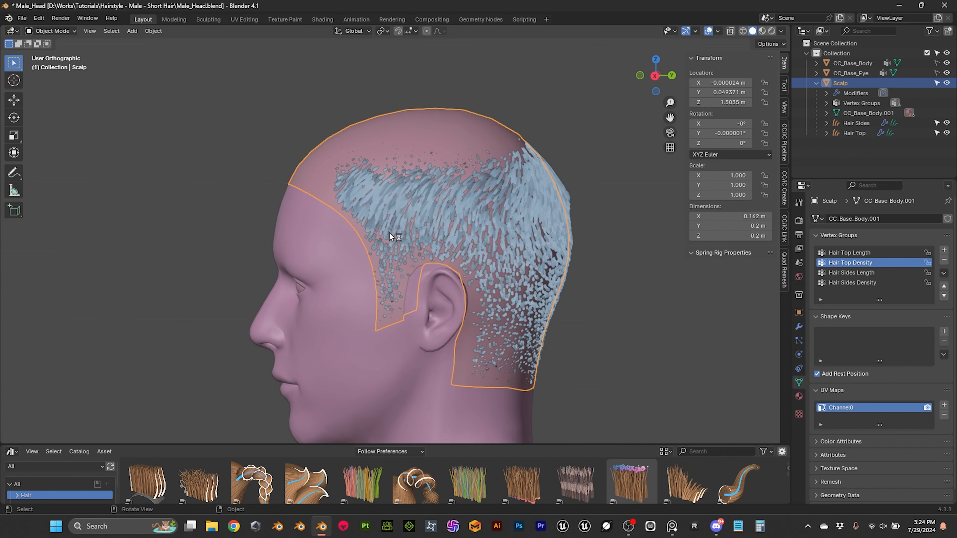
middle_drag(433, 247, 587, 270)
scroll(586, 270, down, 1)
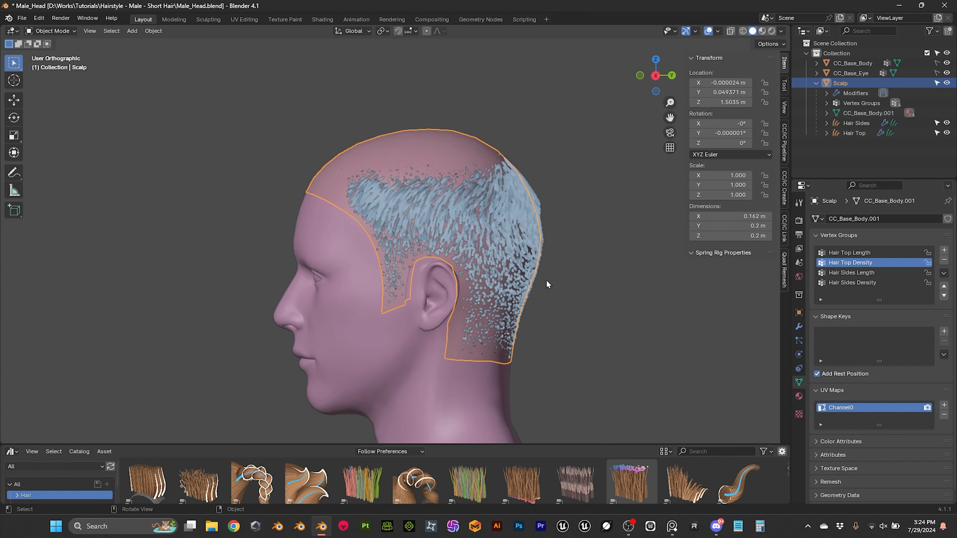
scroll(538, 288, up, 2)
scroll(542, 289, down, 1)
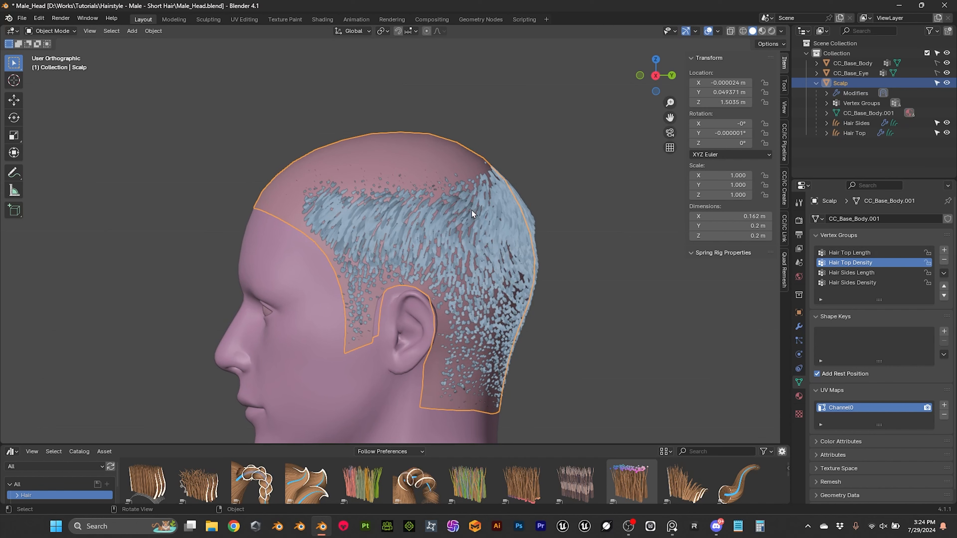
click(856, 133)
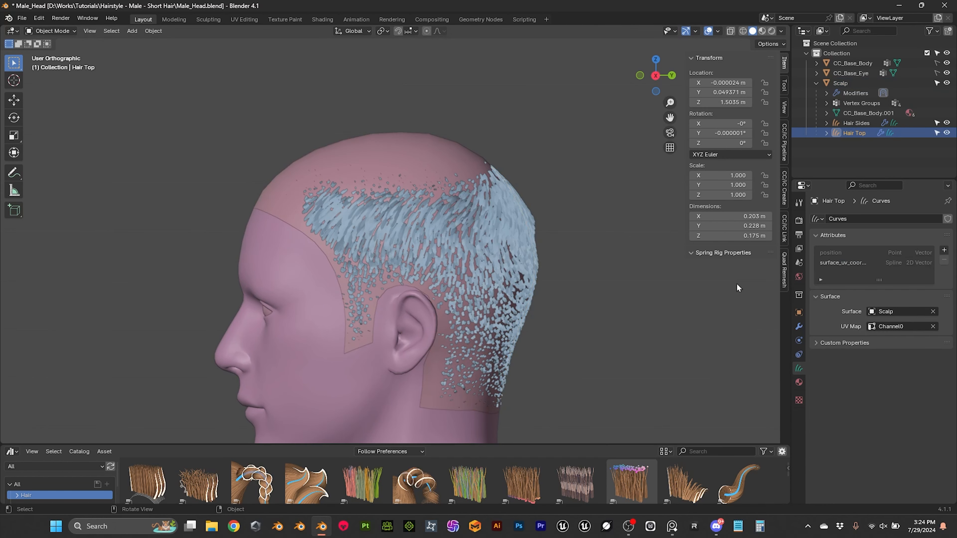
key(ctrl+s)
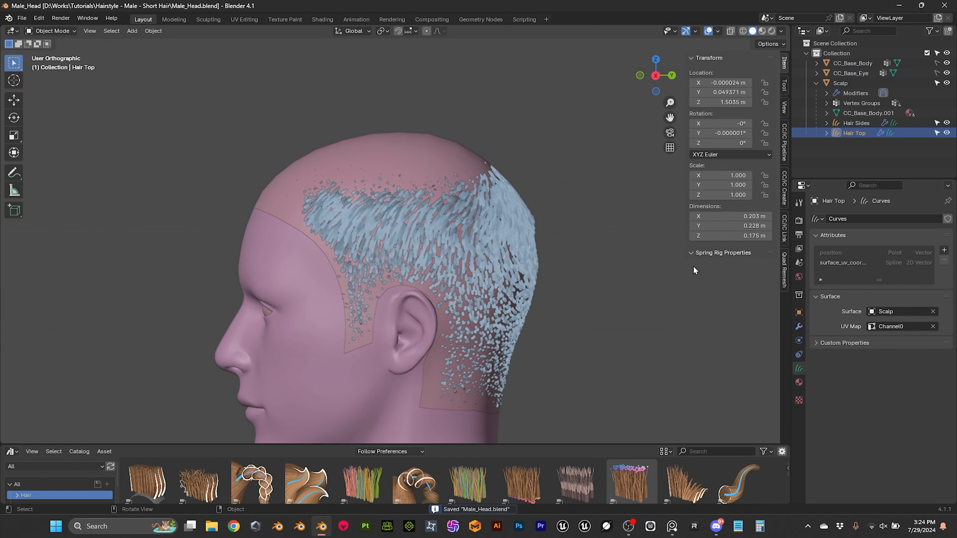
Step: Set the Density Mask of Hair Top's Interpolate Hair Curves modifier to Hair Top Density
click(798, 327)
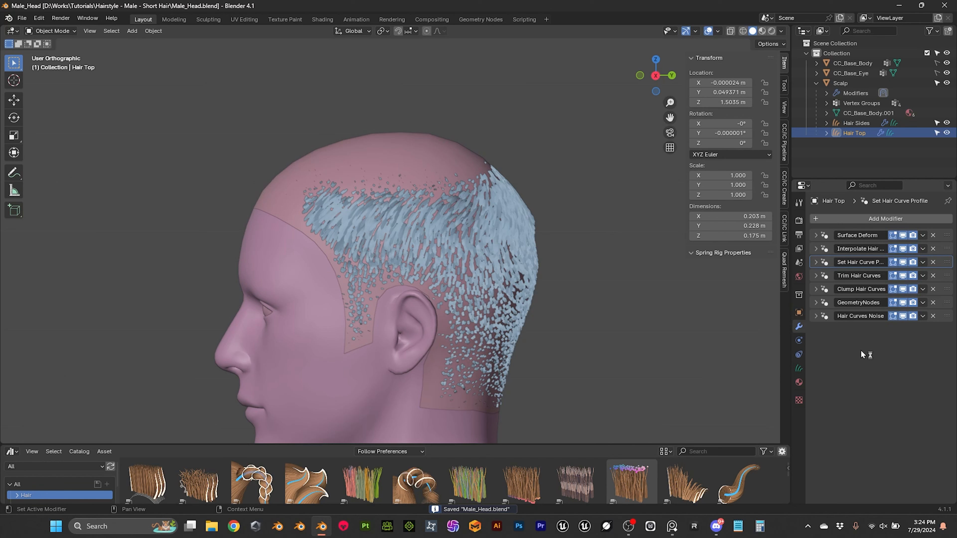
click(816, 249)
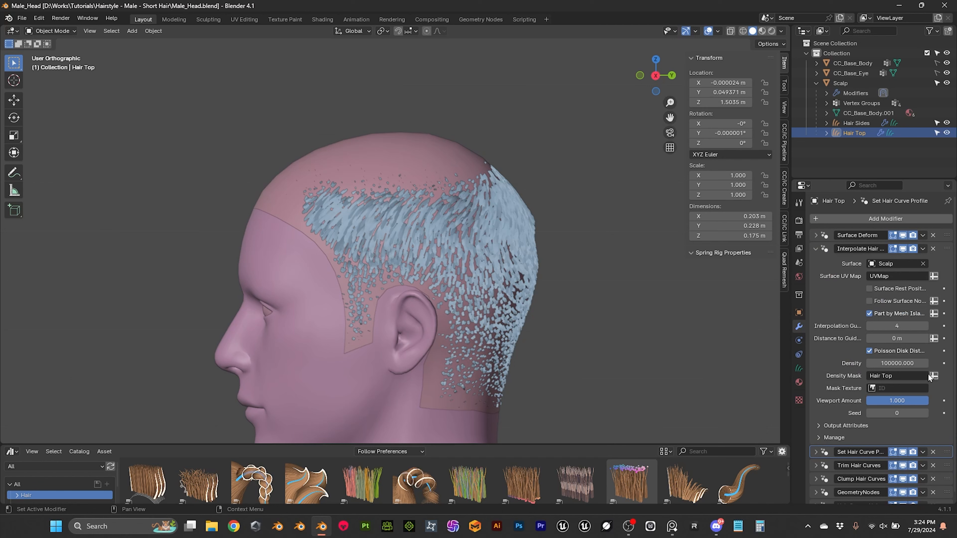
click(897, 376)
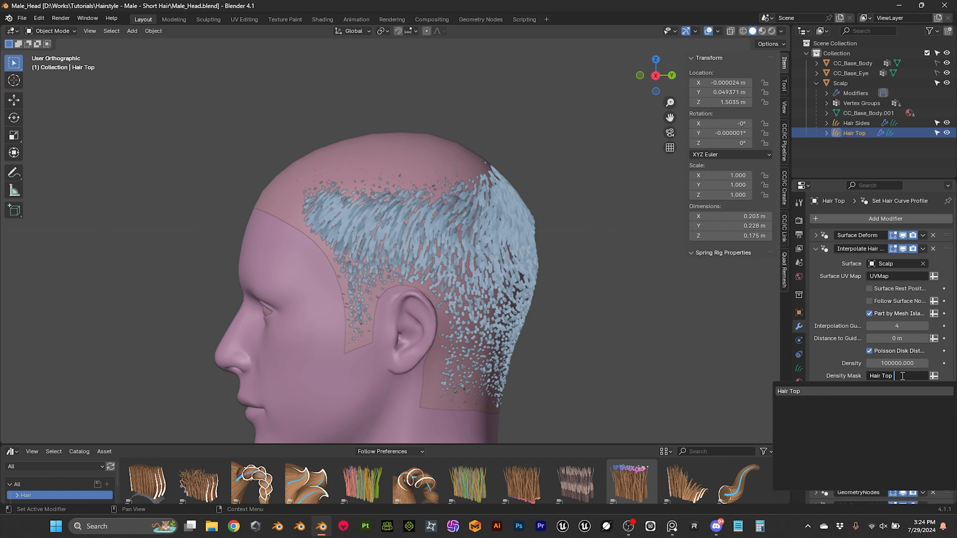
key(Caps_Lock)
text(s)
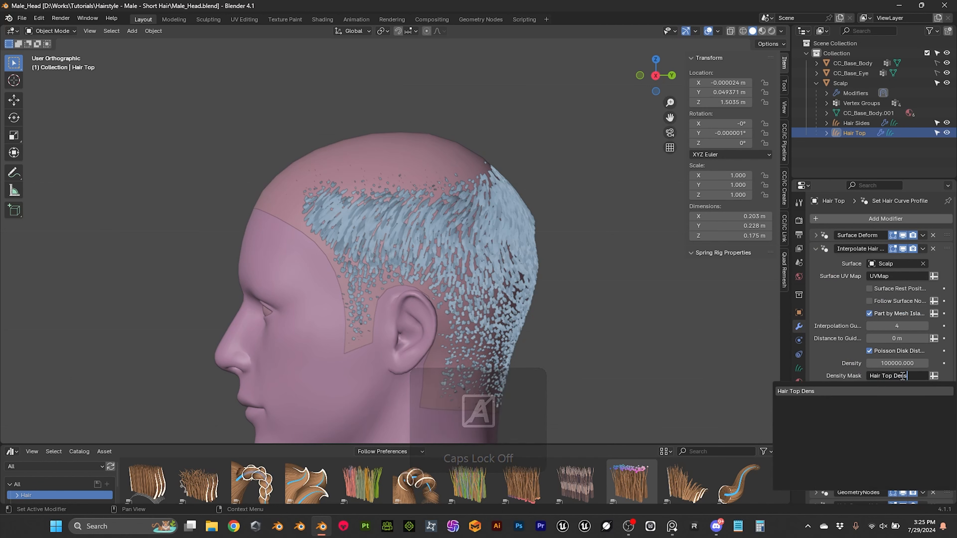
text(ity)
key(Return)
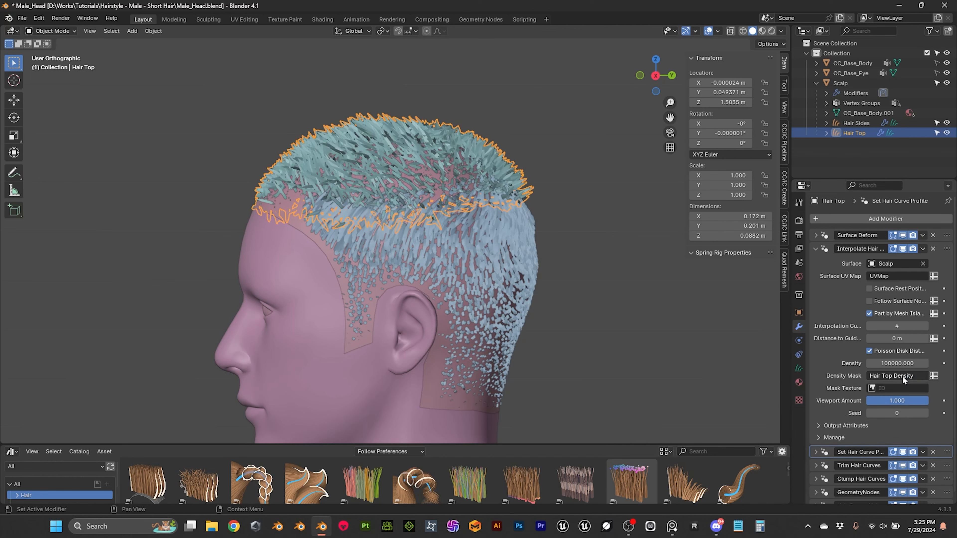
Step: Set the Length Factor of Hair Top's Trim Hair Curves modifier to Hair Top Length
middle_drag(566, 245, 620, 257)
scroll(842, 393, down, 1)
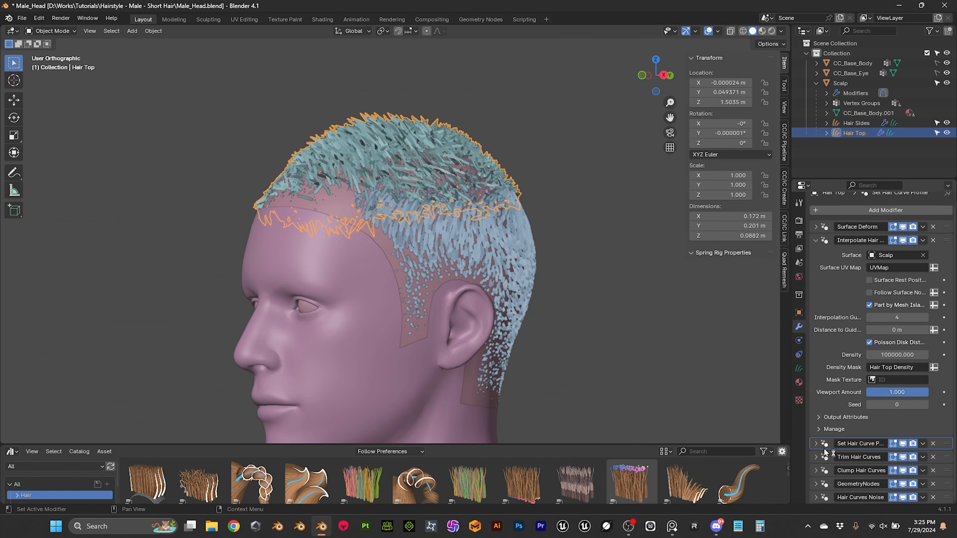
click(815, 456)
scroll(829, 414, down, 6)
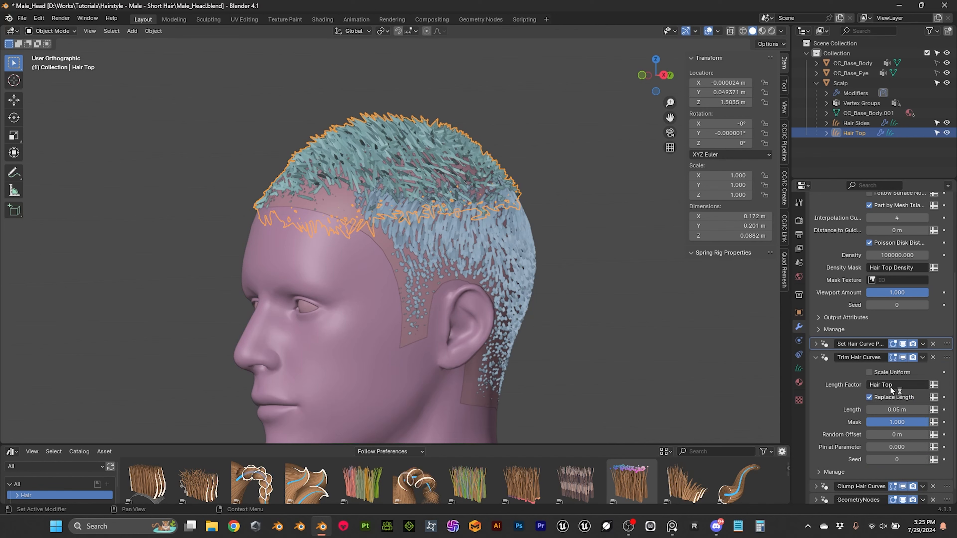
click(892, 385)
key(Caps_Lock)
text(L)
key(Caps_Lock)
text(ength)
key(Return)
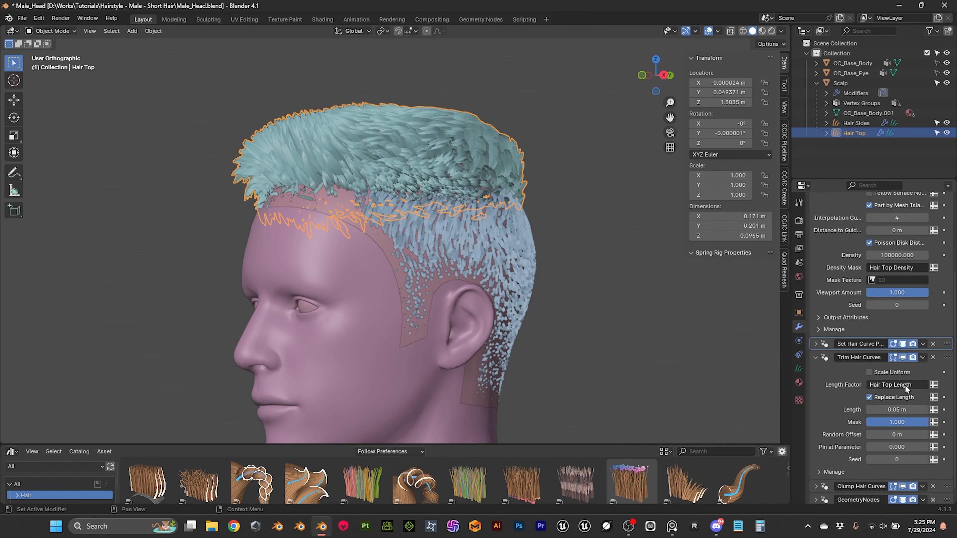
Step: Inspect the blend between the top hair and the side hair from the side of the head
click(578, 271)
middle_drag(573, 269, 508, 288)
scroll(516, 289, up, 2)
scroll(506, 287, down, 3)
scroll(426, 274, up, 2)
click(285, 243)
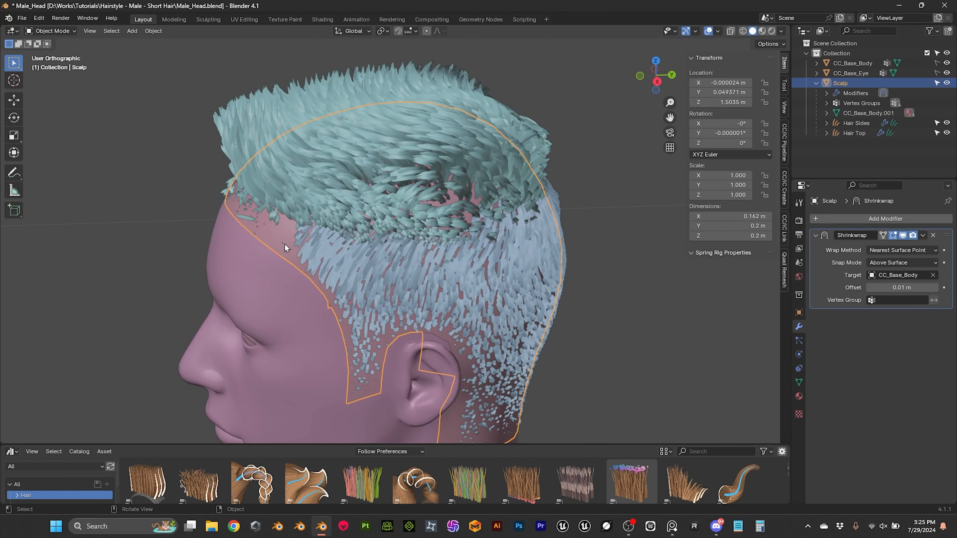
Step: Review the Trim Hair Curves and Clump Hair Curves modifier settings of Hair Top
click(394, 134)
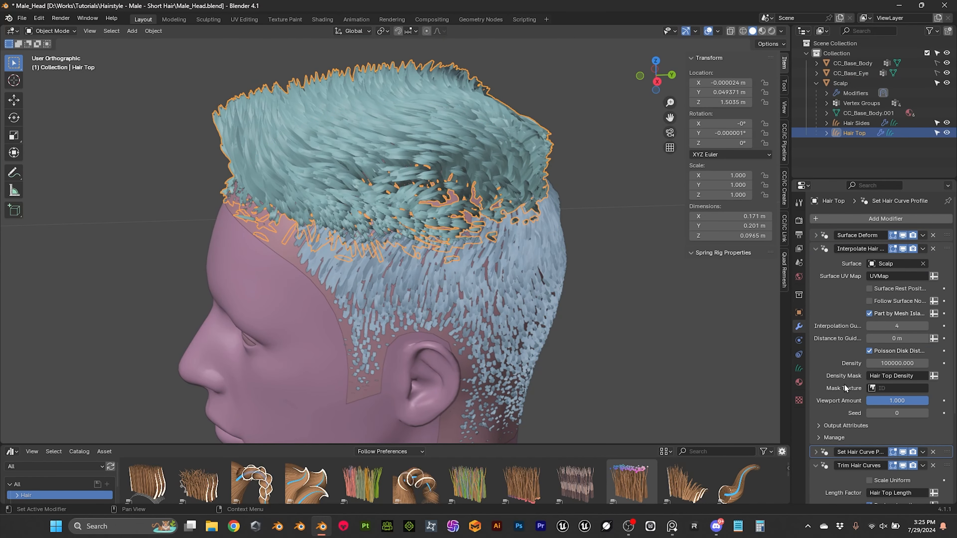
scroll(844, 384, down, 5)
scroll(846, 381, down, 1)
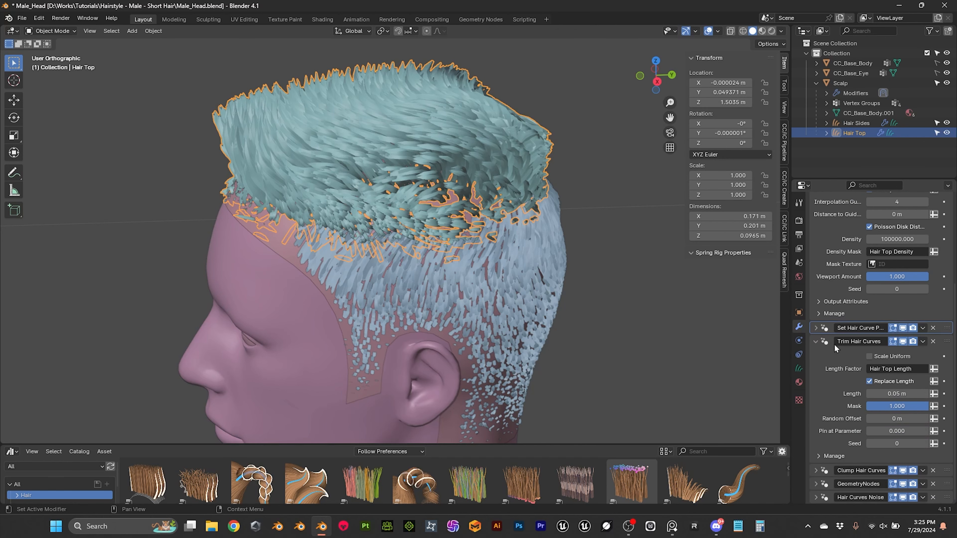
click(815, 331)
click(814, 330)
click(815, 470)
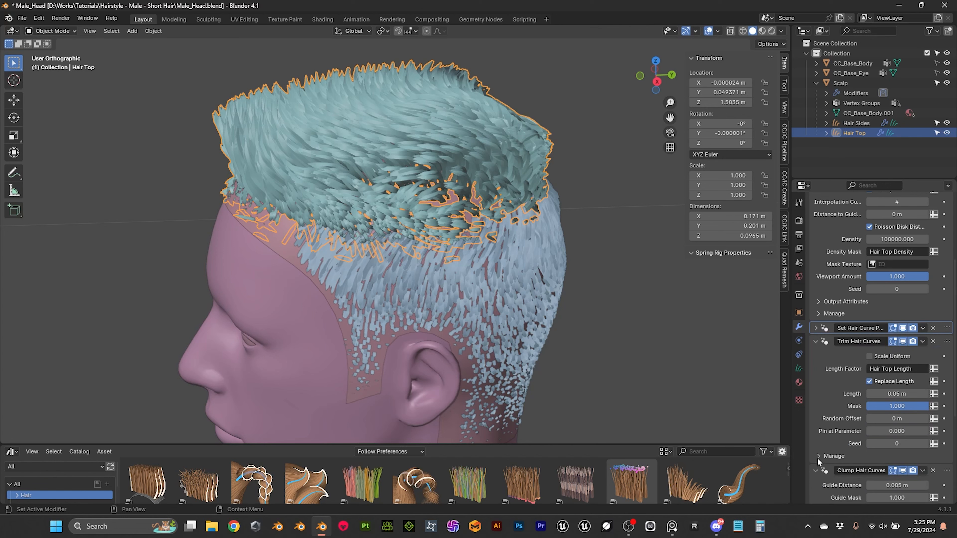
scroll(817, 416, down, 8)
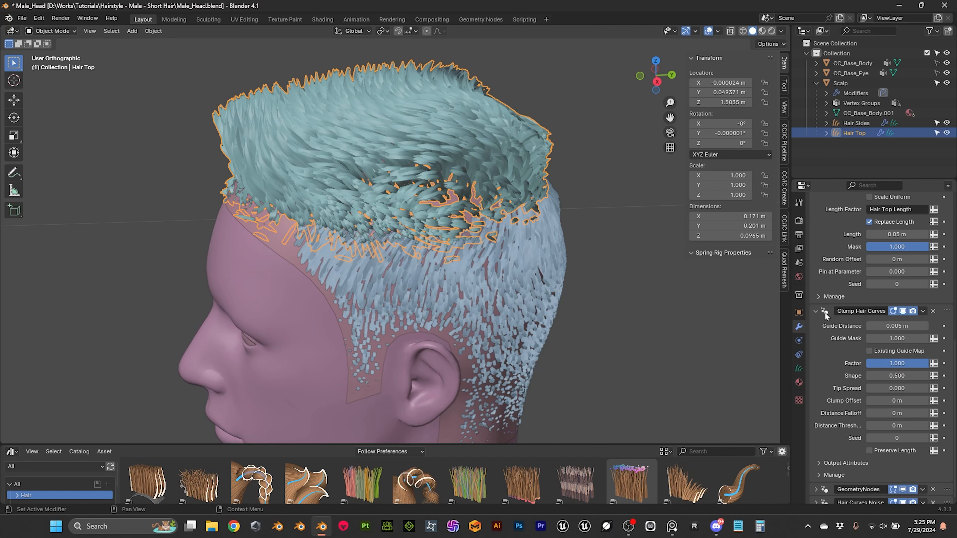
click(815, 312)
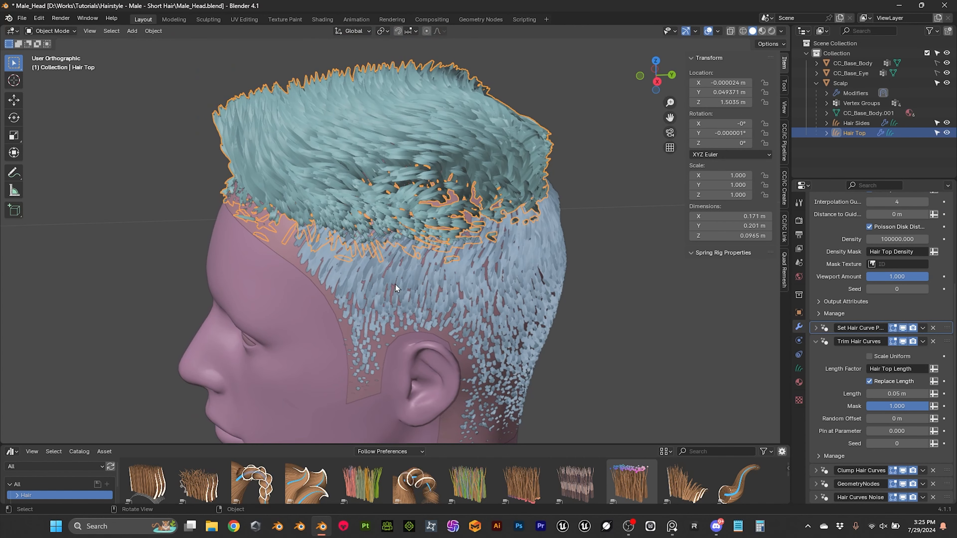
Step: Select the scalp, make Hair Top Length its active vertex group and switch to Weight Paint
click(288, 257)
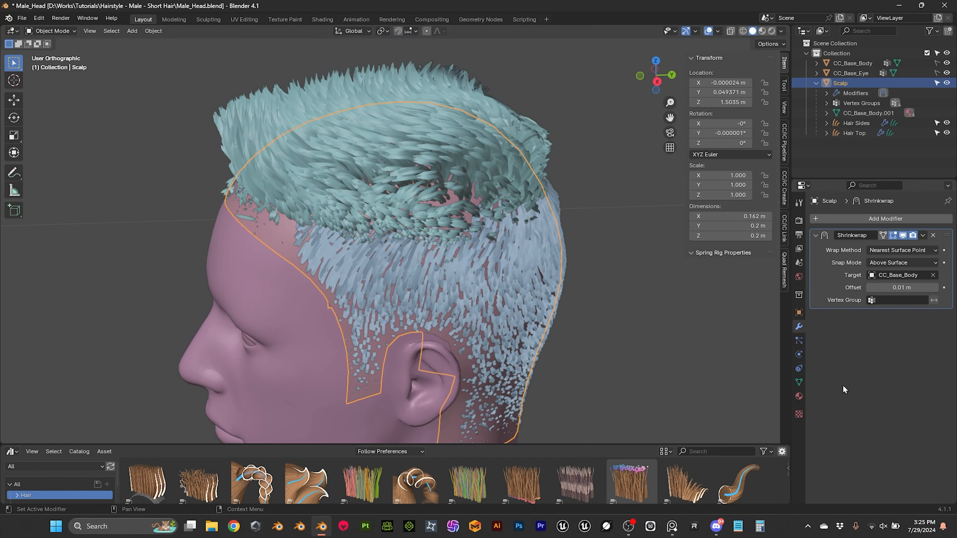
click(798, 382)
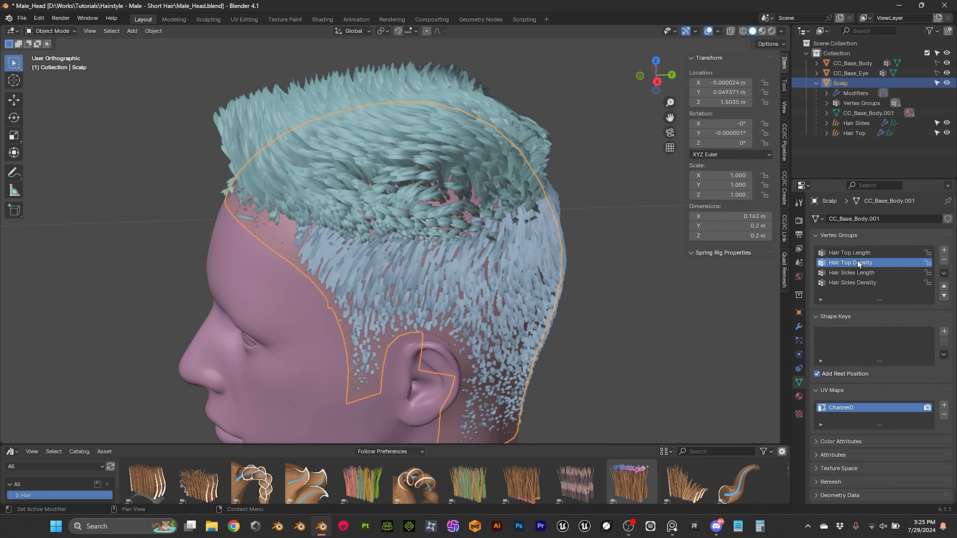
click(818, 253)
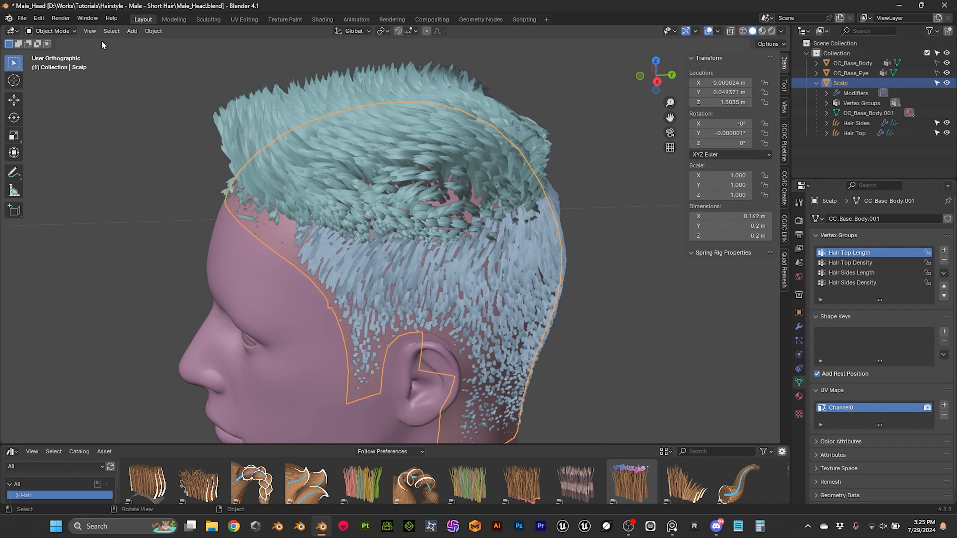
click(60, 31)
middle_drag(475, 194, 469, 167)
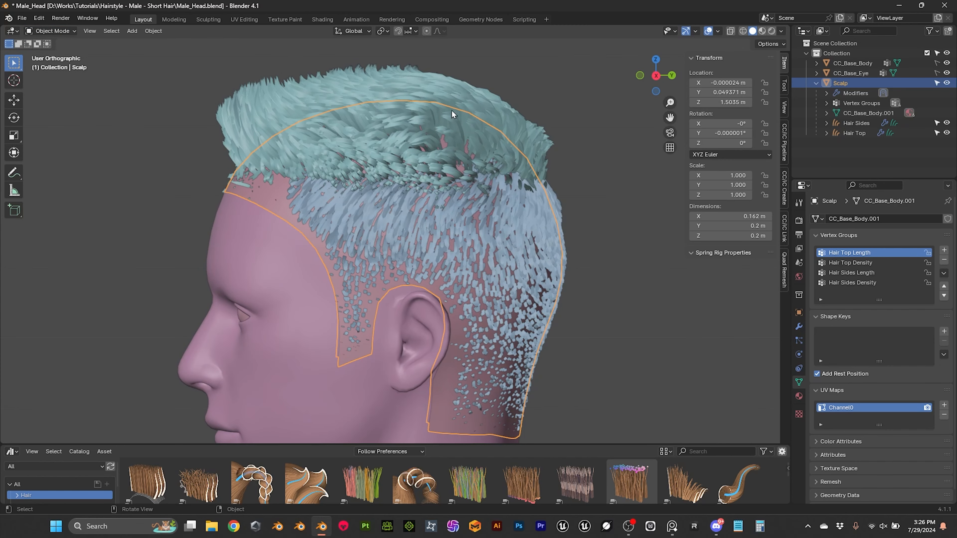
click(63, 30)
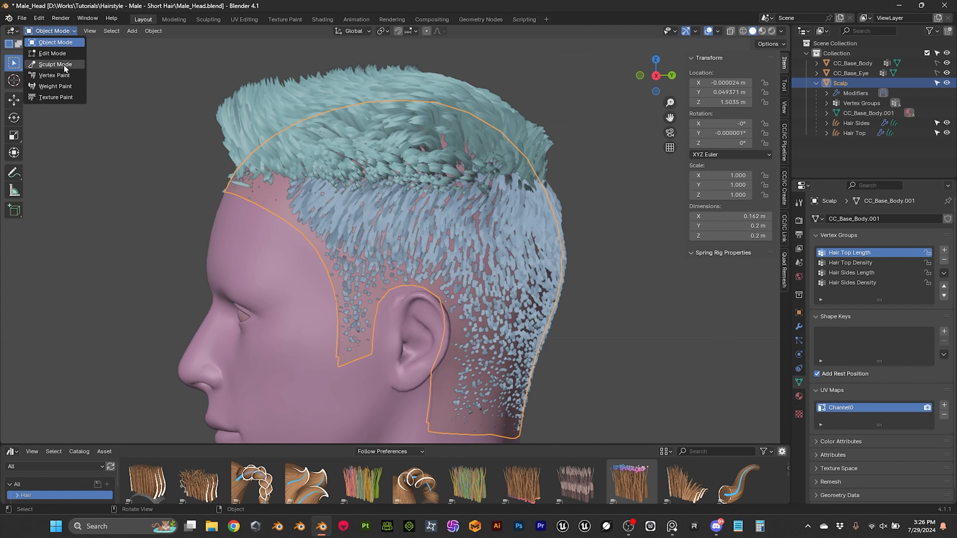
click(62, 87)
middle_drag(56, 75, 125, 67)
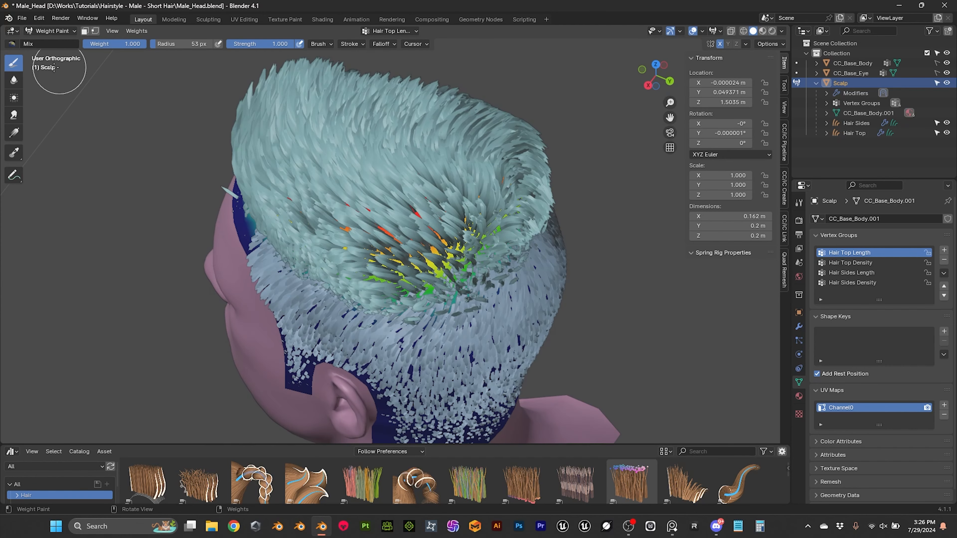
Step: Choose the Blur brush and examine the Hair Top Length weights around the crown and above the side hair
click(18, 82)
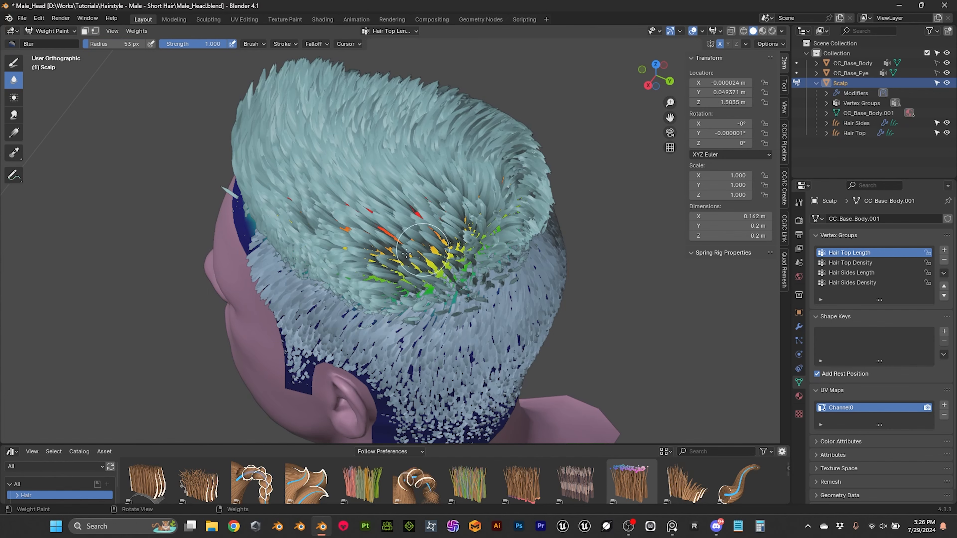
middle_drag(520, 176, 343, 135)
middle_drag(435, 234, 746, 291)
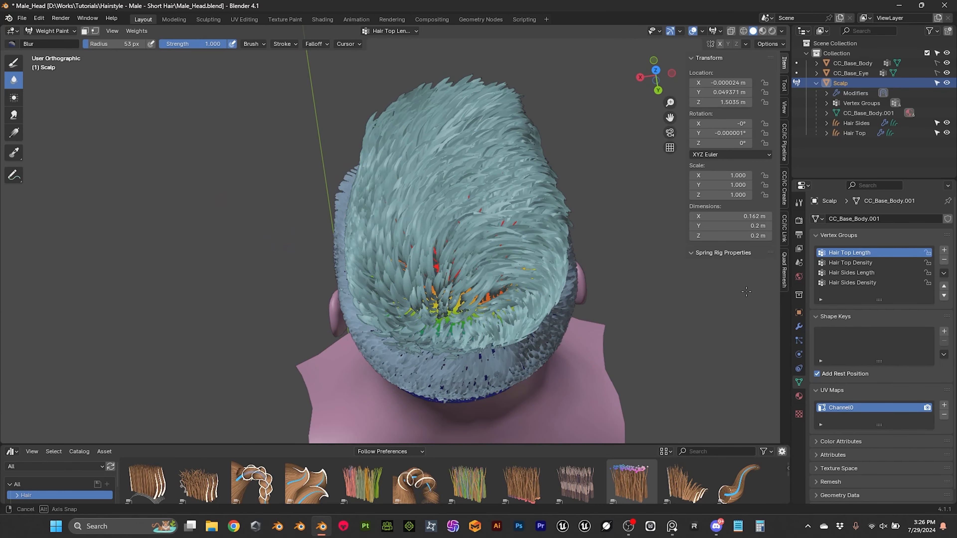
middle_drag(550, 291, 731, 237)
scroll(528, 260, up, 2)
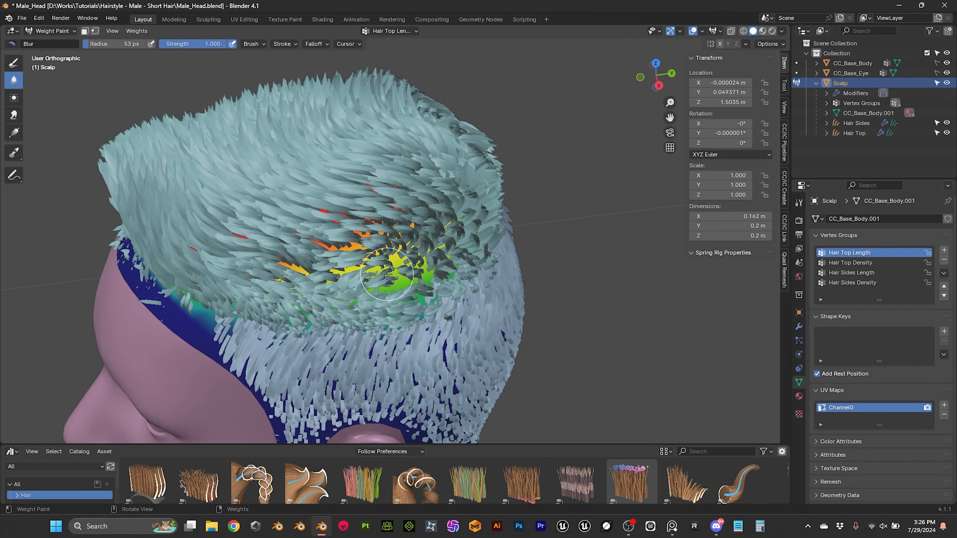
middle_drag(306, 271, 300, 255)
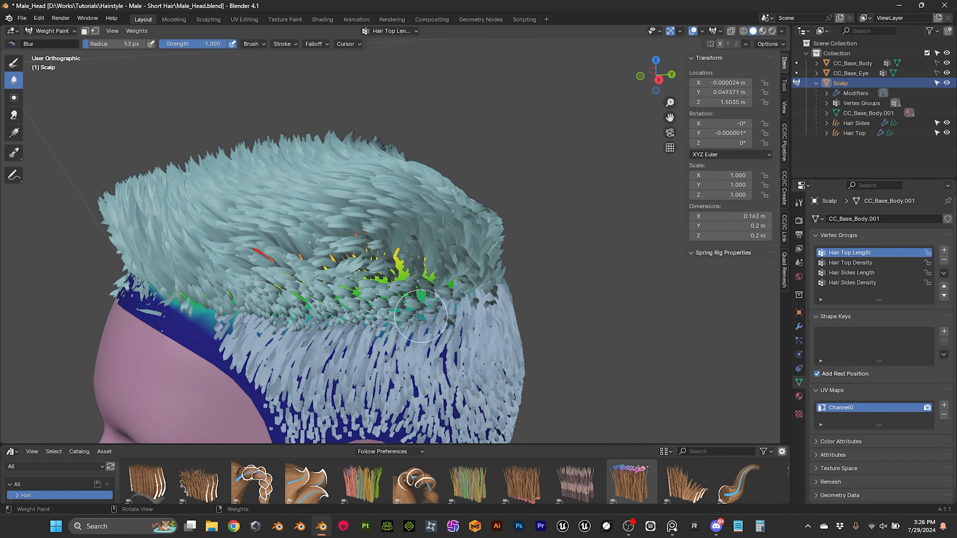
middle_drag(419, 296, 391, 279)
middle_drag(329, 259, 386, 276)
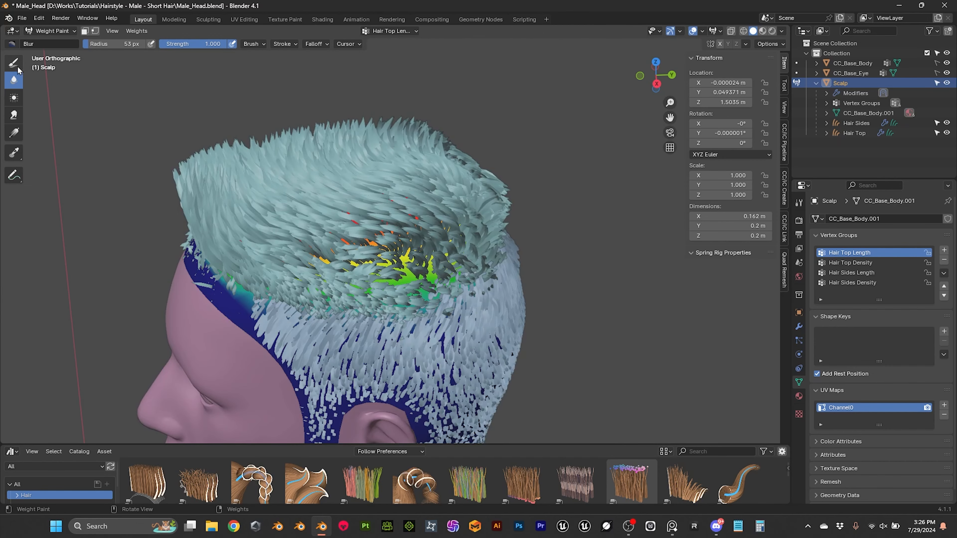
Step: Switch to the Draw brush for Hair Top Length and set its weight to 0.8
click(18, 66)
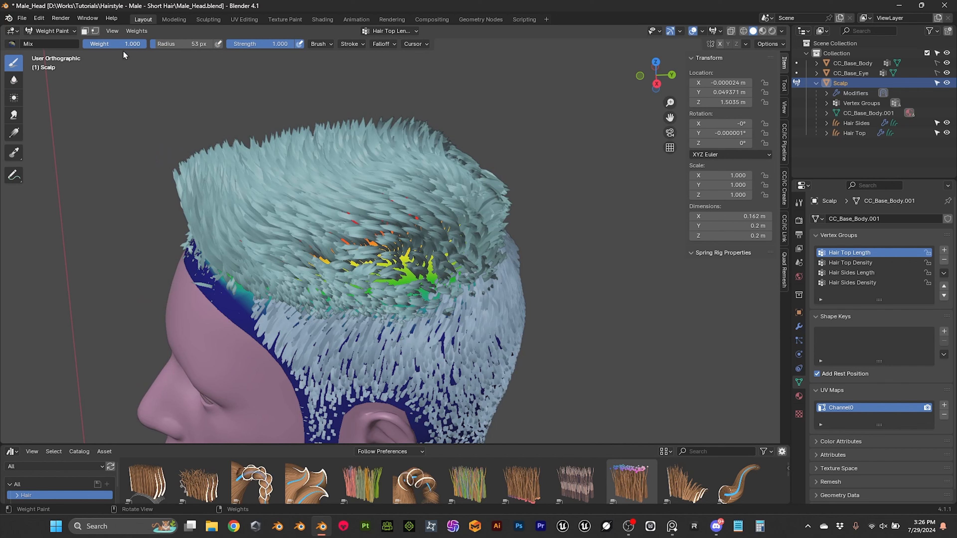
click(111, 44)
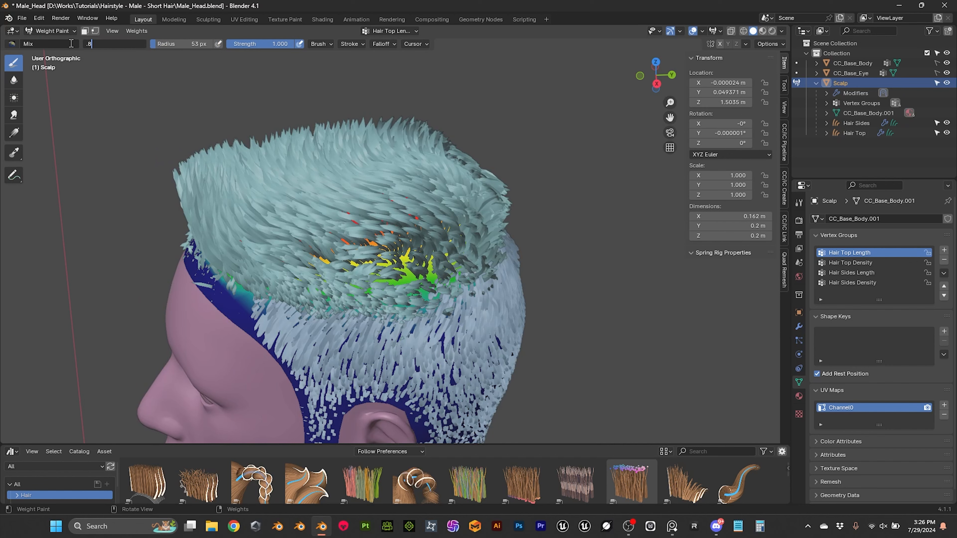
text(.8)
key(Return)
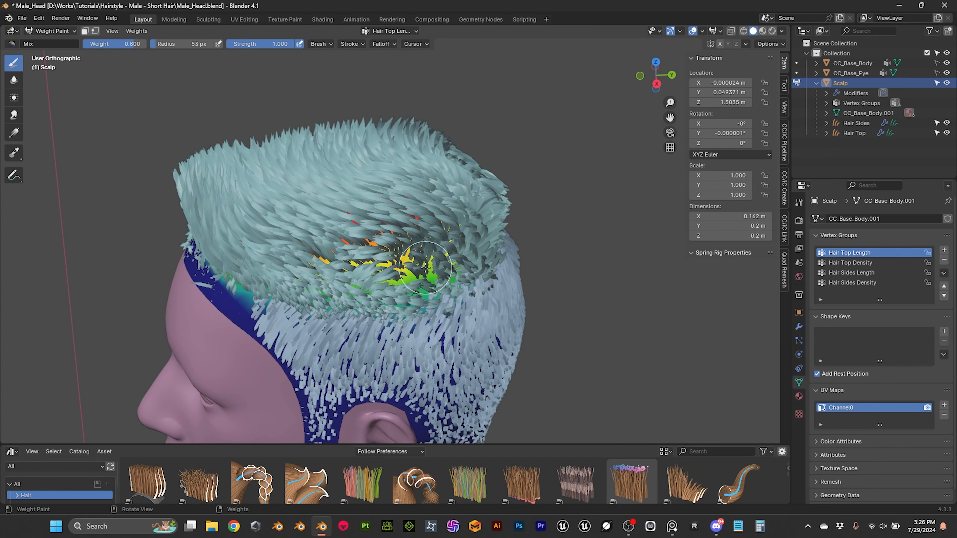
Step: Set the Draw brush's weight to 0.6 for painting Hair Top Length around the crown
middle_drag(425, 268, 387, 204)
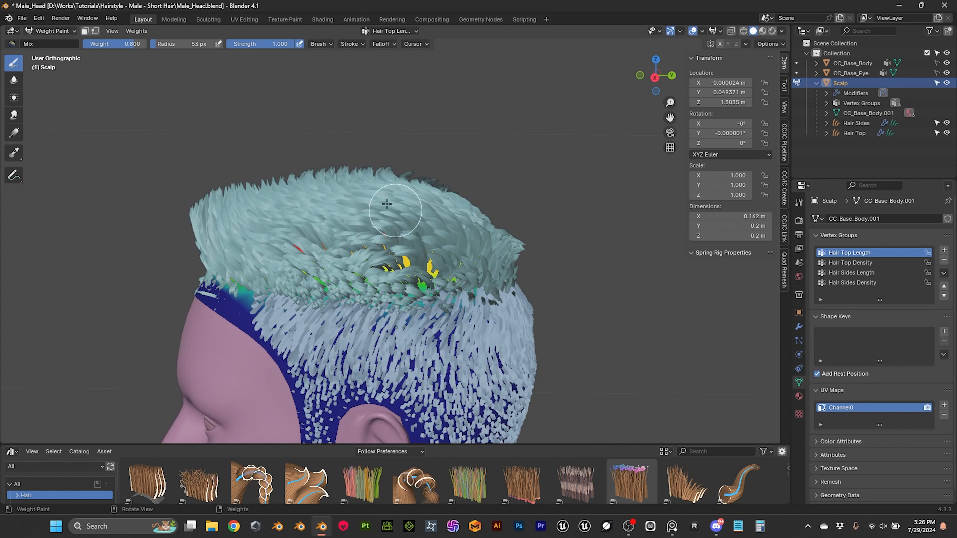
click(125, 41)
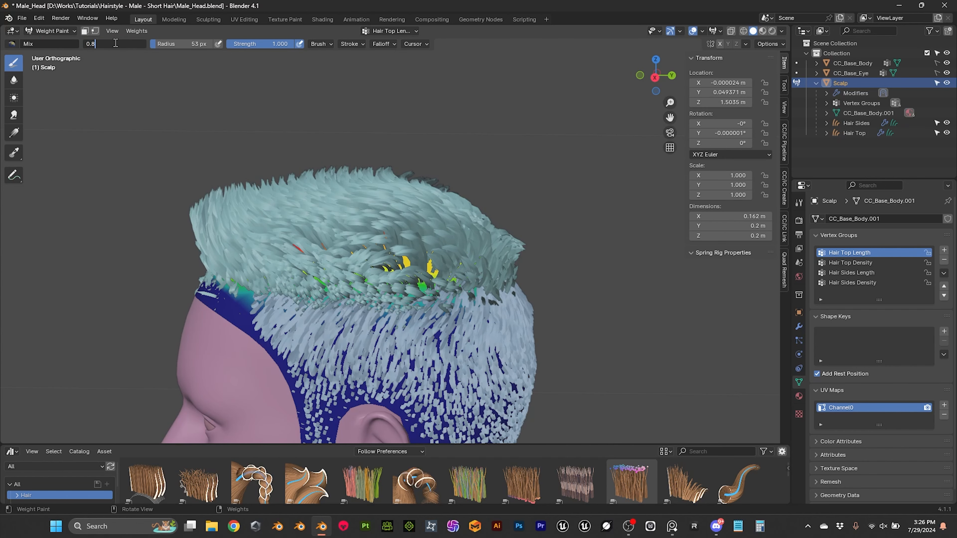
text(0.6)
key(Return)
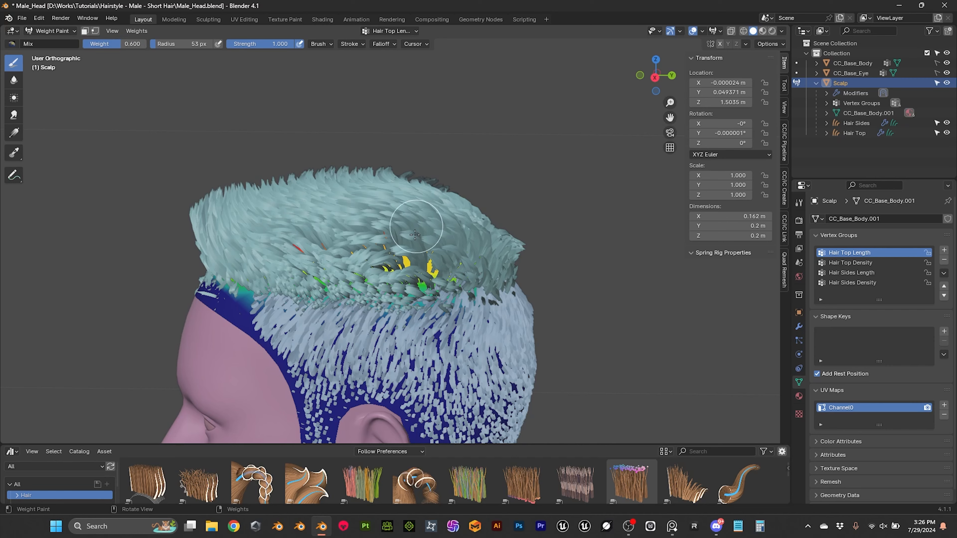
middle_drag(416, 226, 418, 222)
mouse_move(384, 264)
middle_down()
mouse_move(381, 222)
mouse_move(382, 243)
mouse_move(413, 281)
mouse_move(328, 283)
mouse_move(360, 307)
mouse_move(50, 69)
middle_up()
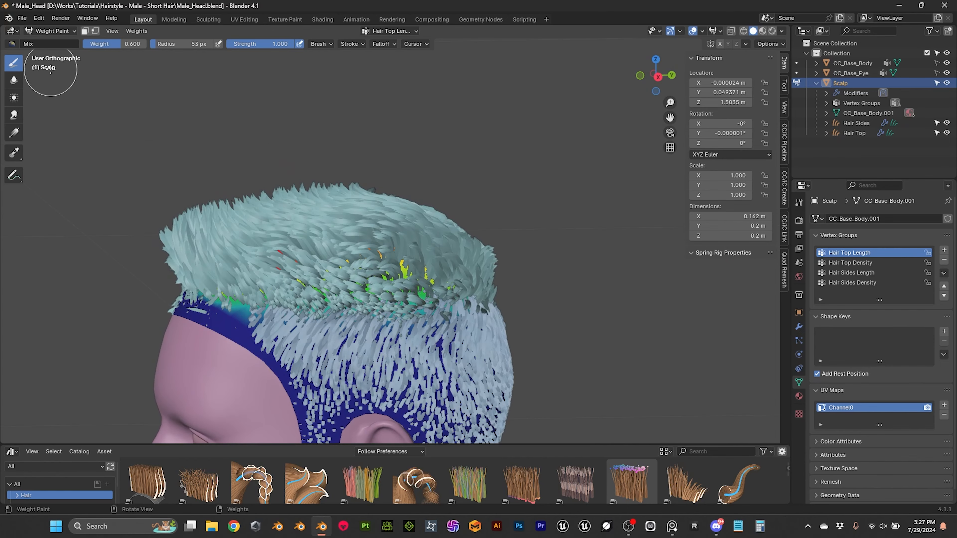
Step: Blur the Hair Top Length weights at the crown and just above the side hair, then return to the Draw brush
click(18, 80)
middle_drag(395, 243, 403, 297)
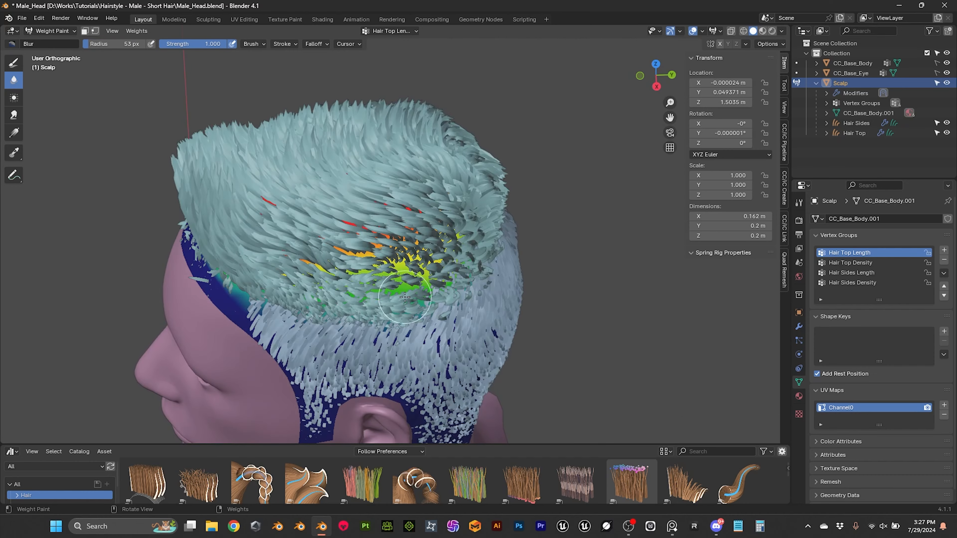
mouse_move(410, 270)
mouse_down()
mouse_move(388, 262)
mouse_move(438, 258)
mouse_up()
mouse_move(450, 265)
middle_down()
mouse_move(345, 231)
mouse_move(390, 289)
middle_up()
mouse_move(389, 290)
mouse_down()
mouse_move(420, 313)
mouse_move(387, 295)
mouse_up()
mouse_move(386, 296)
middle_down()
mouse_move(399, 328)
mouse_move(474, 296)
mouse_move(508, 263)
mouse_move(426, 196)
middle_up()
click(13, 63)
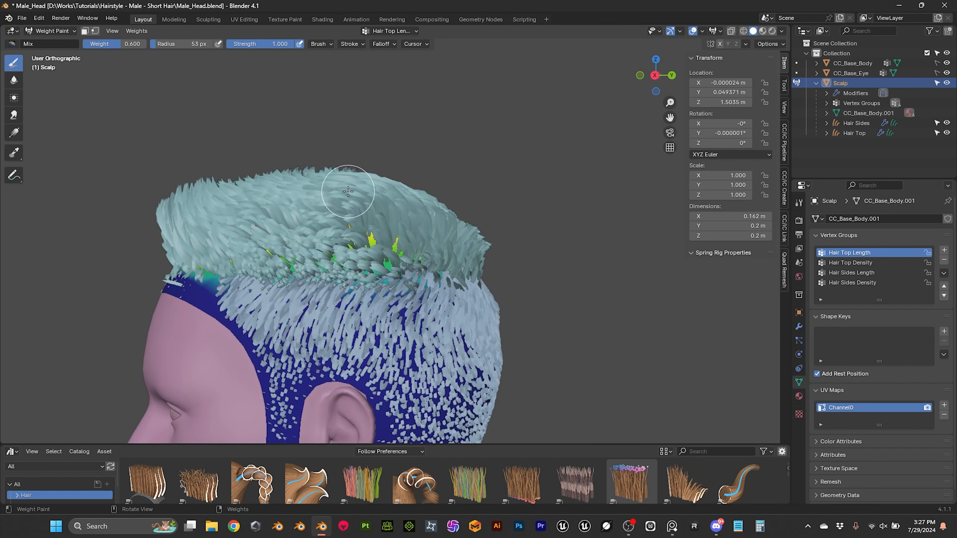
Step: Return to Object Mode, select Hair Top and collapse its Interpolate Hair Curves and Trim Hair Curves modifiers
scroll(358, 193, up, 2)
click(798, 326)
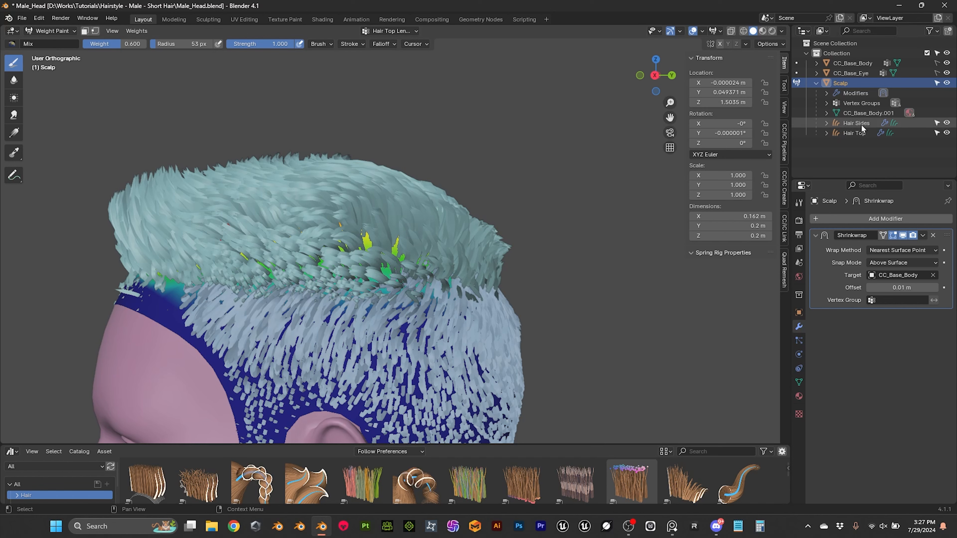
click(51, 30)
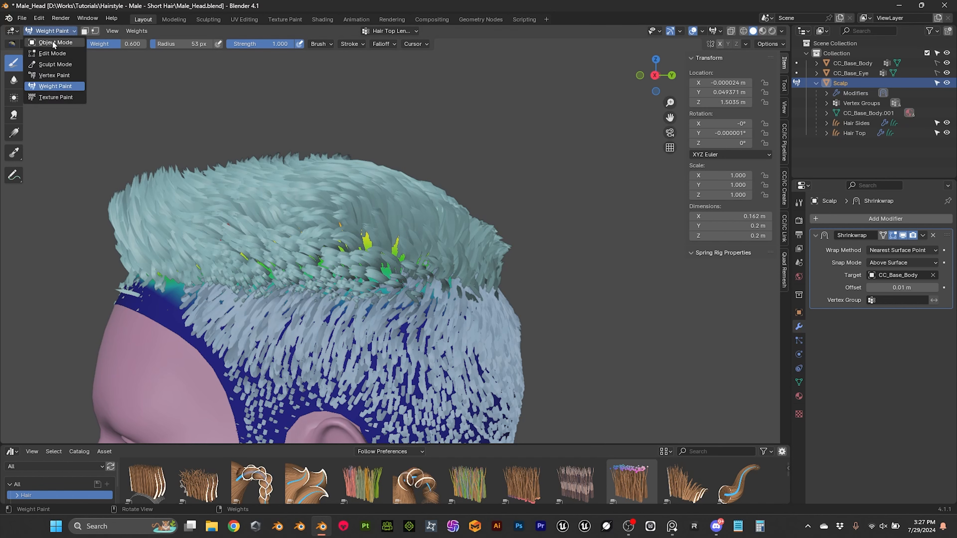
click(53, 41)
click(854, 133)
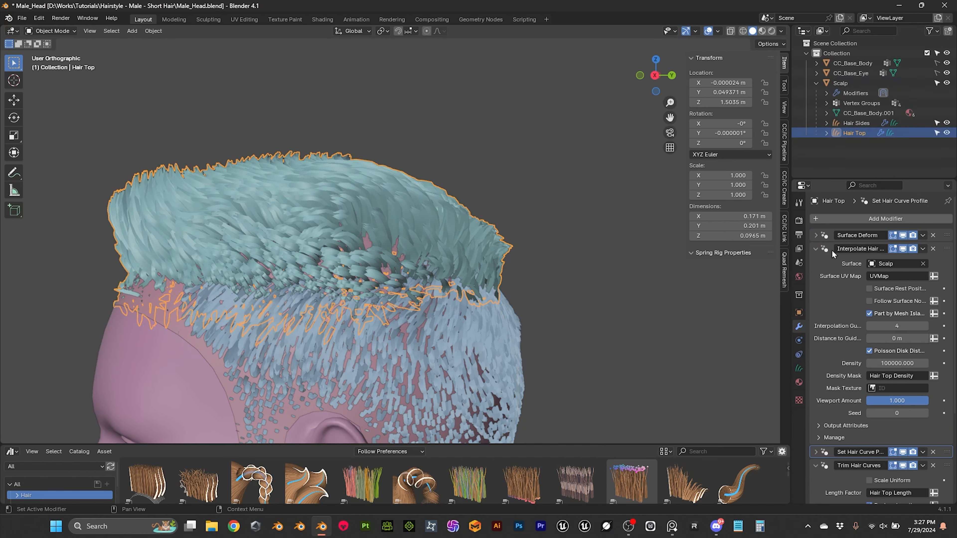
click(818, 252)
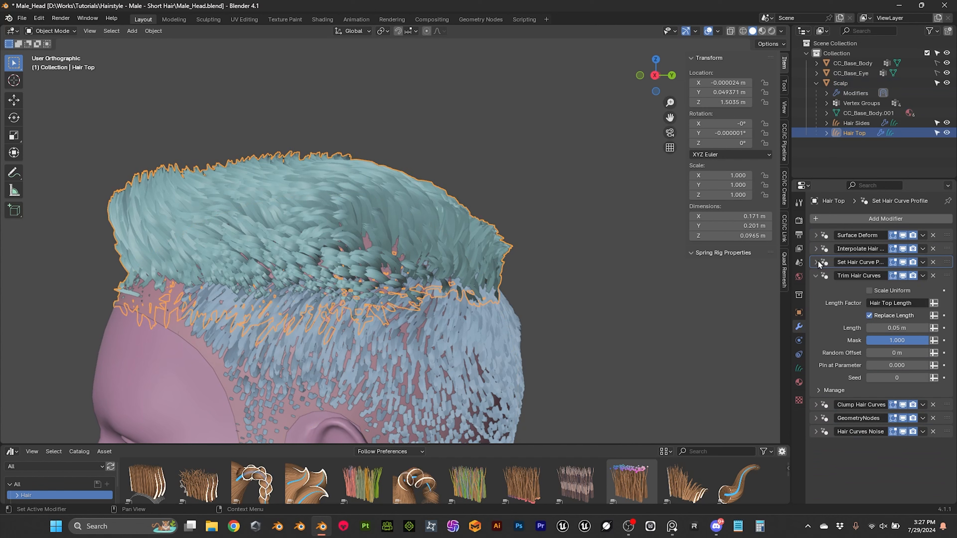
click(816, 276)
Step: Turn off viewport display for Hair Top's modifiers from Interpolate Hair Curves through Hair Curves Noise, leaving Surface Deform on
click(903, 316)
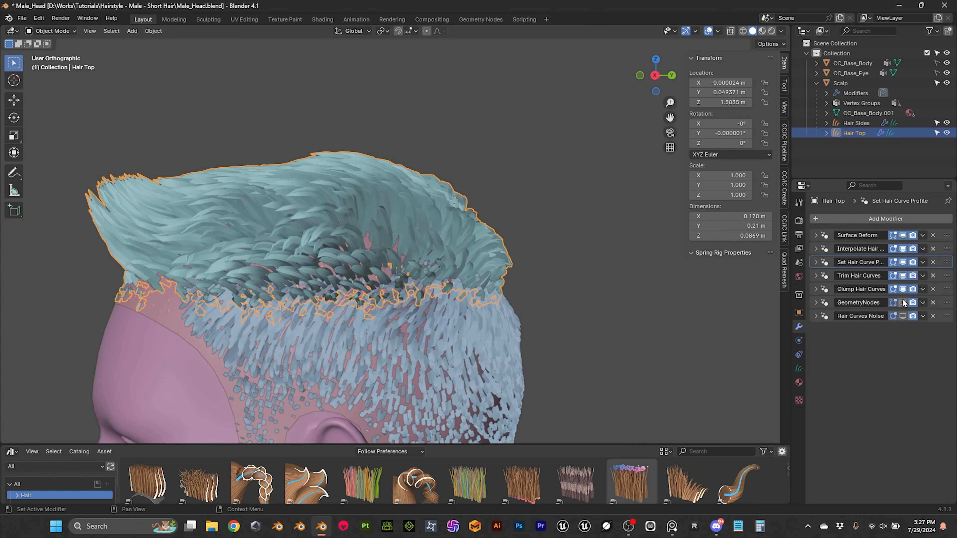
drag(905, 289, 902, 249)
scroll(506, 233, down, 3)
middle_drag(505, 233, 457, 219)
scroll(455, 218, up, 3)
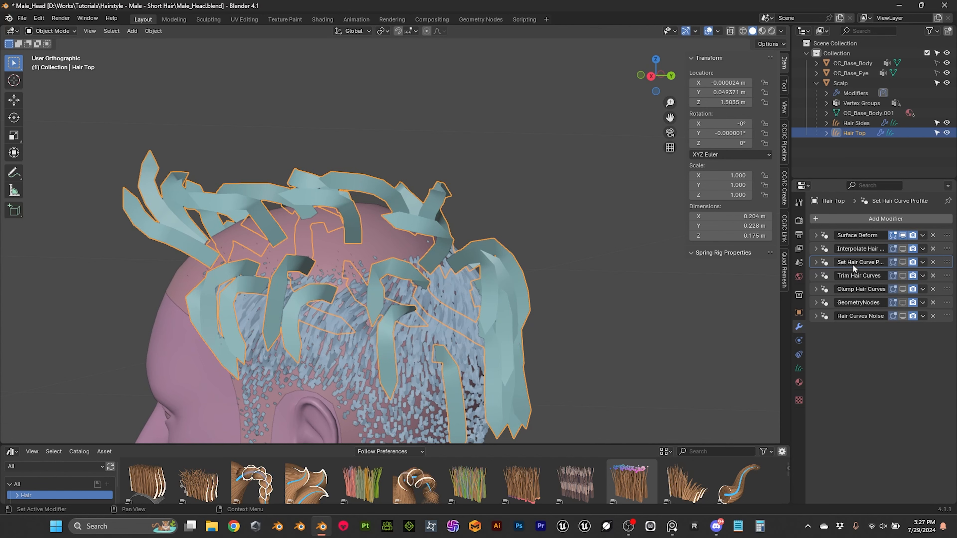
Step: Move Set Hair Curve Profile above Interpolate Hair Curves and turn its viewport display back on
drag(940, 265, 946, 248)
click(903, 249)
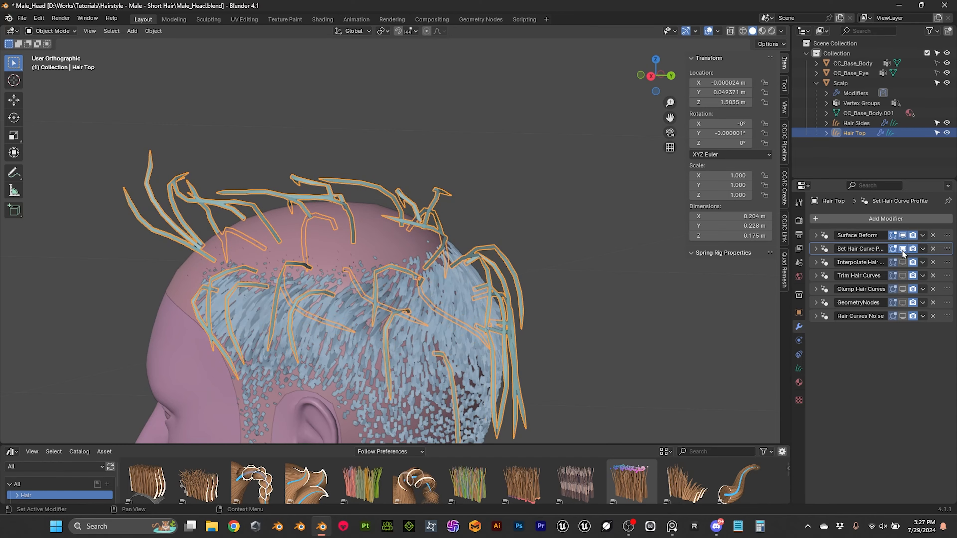
middle_drag(328, 227, 354, 158)
Step: Enter Sculpt Mode on Hair Top, select the single guide curve at the back of the crown and choose the Comb brush
click(66, 33)
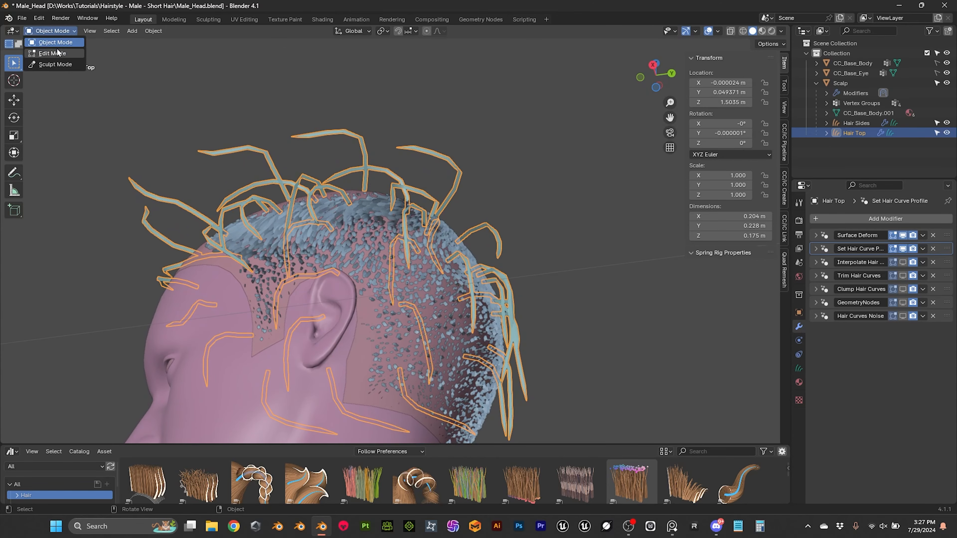
click(55, 64)
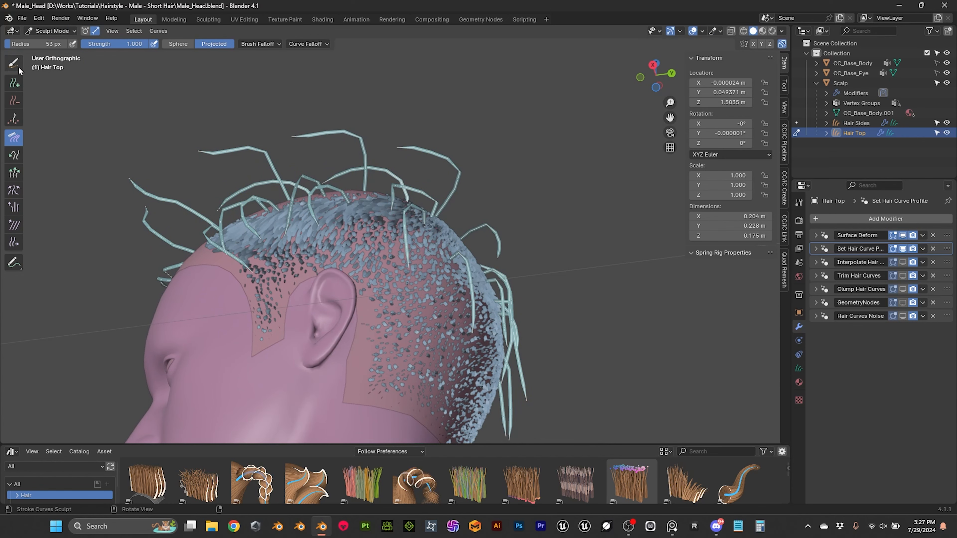
click(442, 158)
middle_drag(104, 116, 116, 114)
click(13, 137)
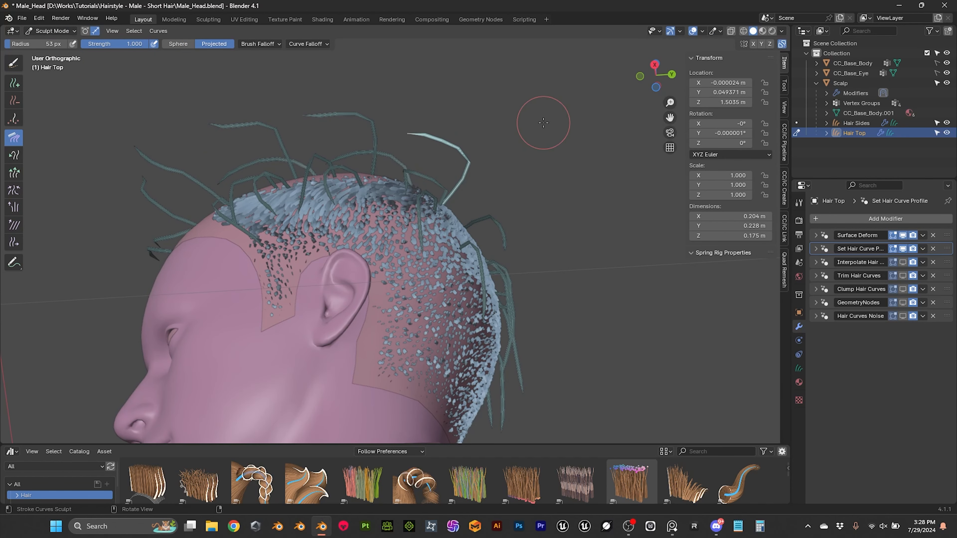
Step: Set the Comb radius to 138 px and comb the selected crown guide curve forward
key(f)
click(548, 144)
middle_drag(480, 141, 471, 142)
drag(474, 137, 379, 142)
drag(460, 167, 379, 143)
middle_drag(394, 154, 367, 238)
scroll(380, 270, up, 3)
scroll(492, 265, up, 3)
scroll(414, 166, up, 1)
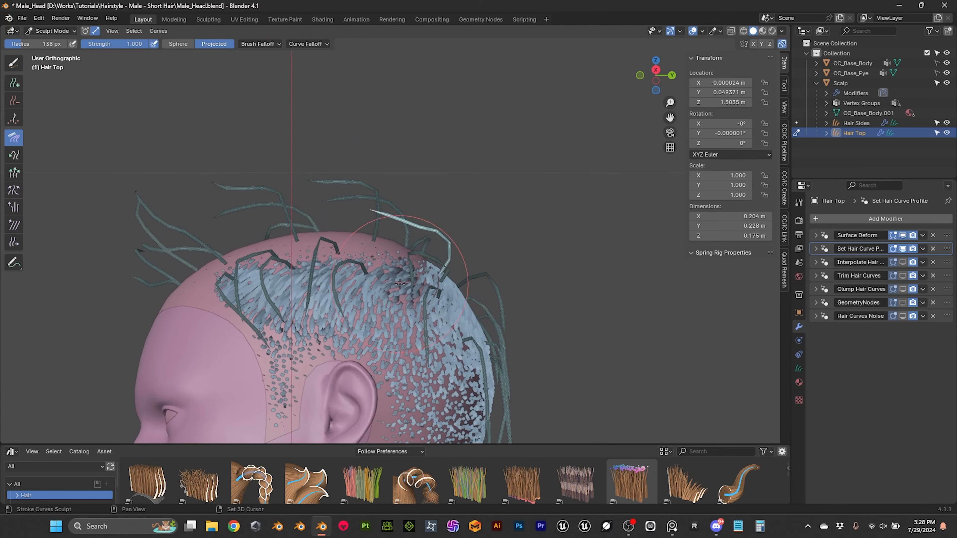
Step: Reduce the Comb radius to 89 px and refine the selected crown guide so it follows the scalp
scroll(442, 223, up, 1)
middle_drag(415, 208, 415, 231)
scroll(416, 245, down, 4)
middle_drag(427, 263, 434, 222)
scroll(453, 214, up, 3)
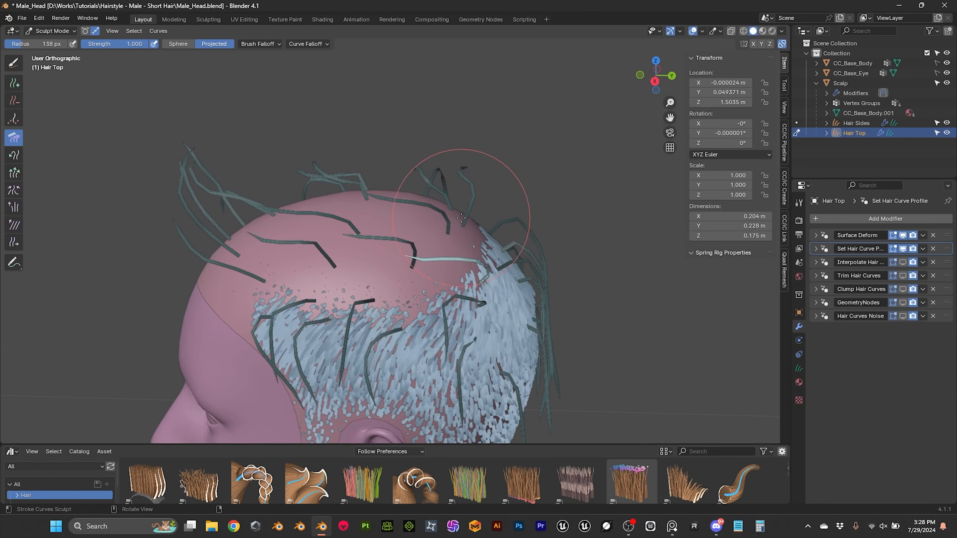
key(f)
click(399, 270)
mouse_move(467, 258)
middle_down()
mouse_move(448, 263)
mouse_move(434, 298)
mouse_move(408, 252)
mouse_move(466, 255)
mouse_move(434, 230)
mouse_move(443, 237)
middle_up()
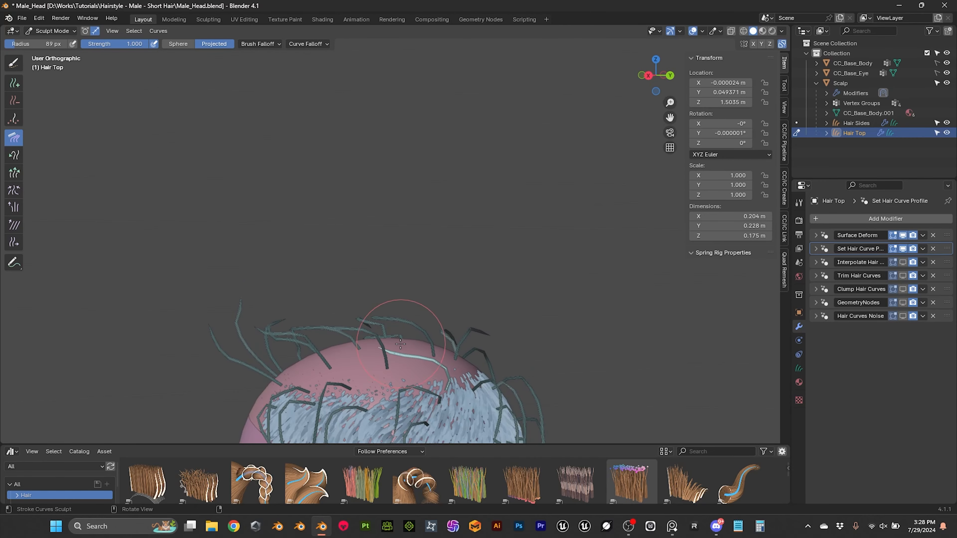
mouse_move(419, 312)
middle_down()
mouse_move(452, 173)
mouse_move(449, 200)
middle_up()
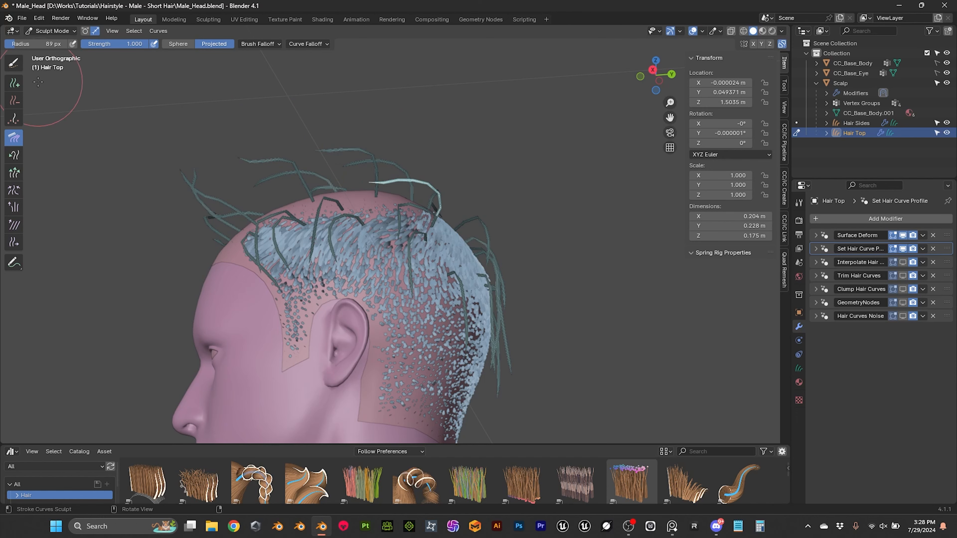
Step: Select the next guide curve forward on the upper side of the head with a smaller selection brush and return to Comb
click(13, 62)
key(f)
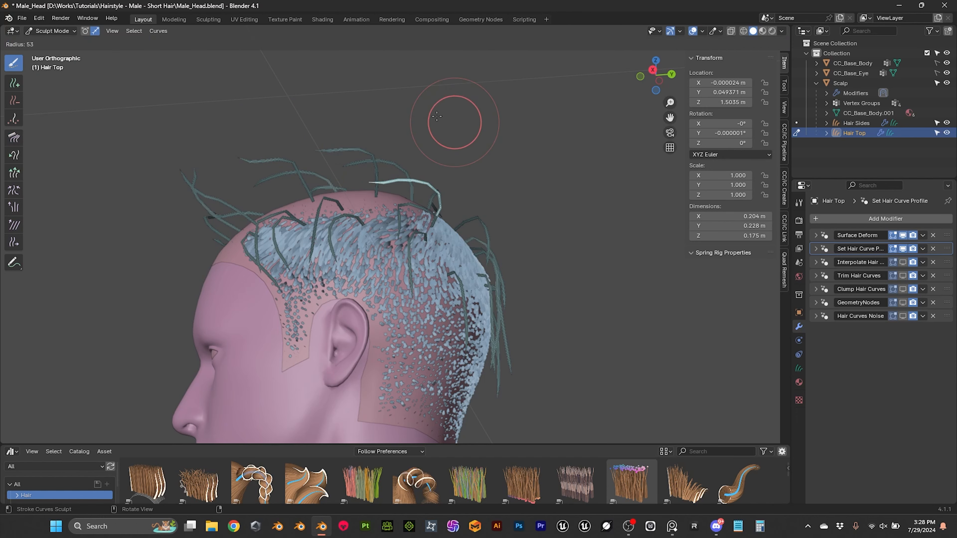
click(446, 119)
mouse_move(375, 117)
middle_down()
mouse_move(384, 118)
mouse_move(388, 147)
middle_up()
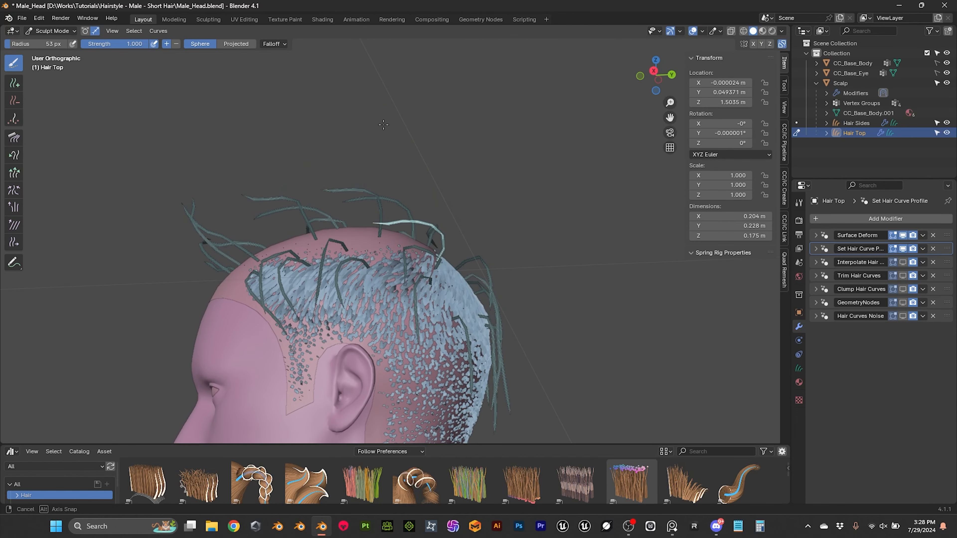
mouse_move(419, 192)
middle_down()
mouse_move(378, 224)
mouse_move(439, 113)
middle_up()
click(13, 139)
Step: Comb the selected mid-head guide curve forward and flatter against the scalp, reducing the brush radius to 75 px
drag(399, 114, 296, 140)
mouse_move(392, 132)
middle_down()
mouse_move(384, 151)
mouse_move(363, 150)
middle_up()
key(f)
click(361, 283)
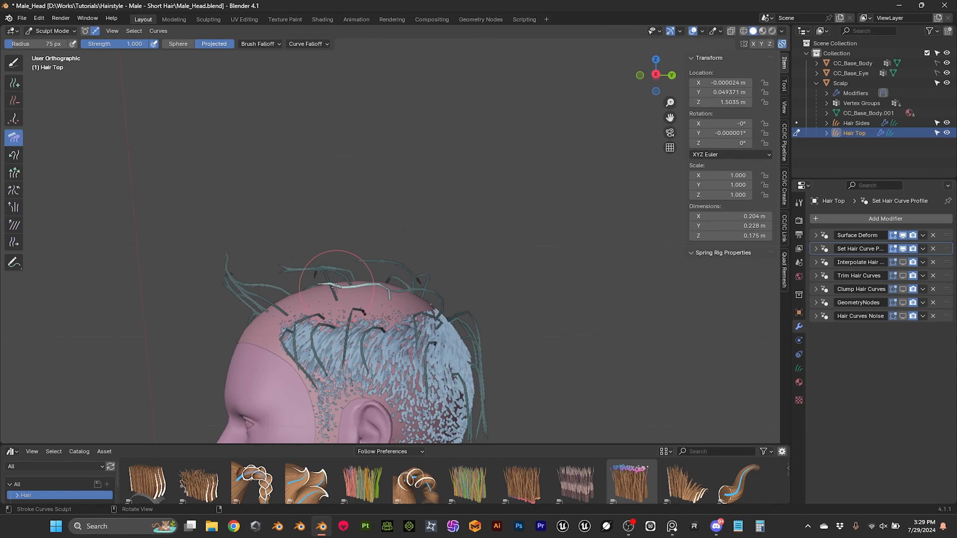
drag(343, 283, 336, 289)
middle_drag(335, 287, 389, 232)
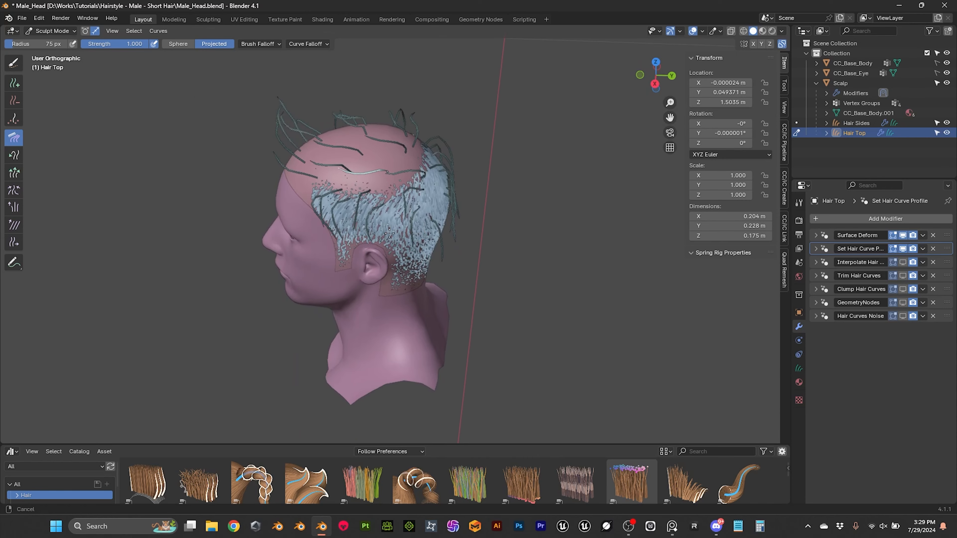
scroll(390, 233, up, 2)
shift+middle_drag(392, 180, 416, 226)
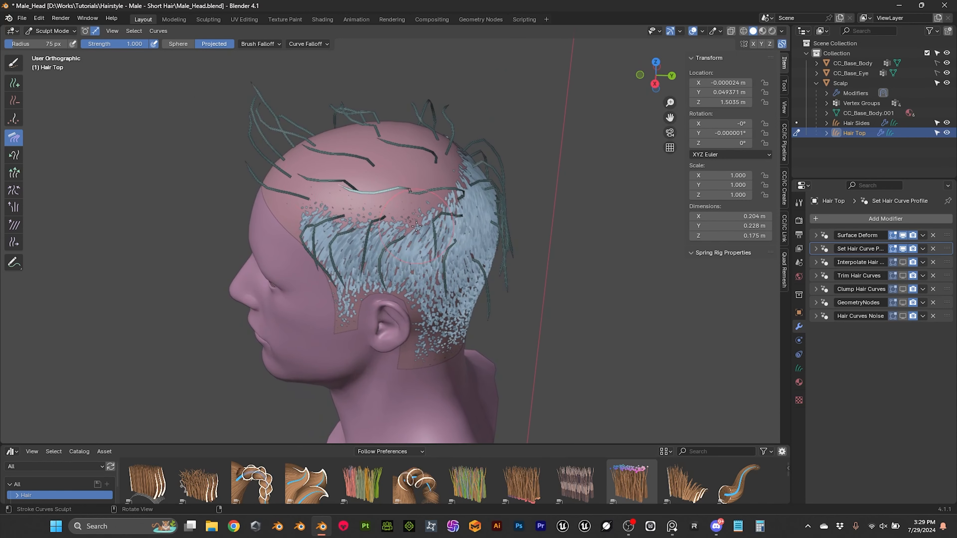
Step: Select the guide curve nearer the forehead with Selection Paint and switch back to the Comb brush
click(15, 64)
click(315, 175)
middle_drag(315, 178, 339, 151)
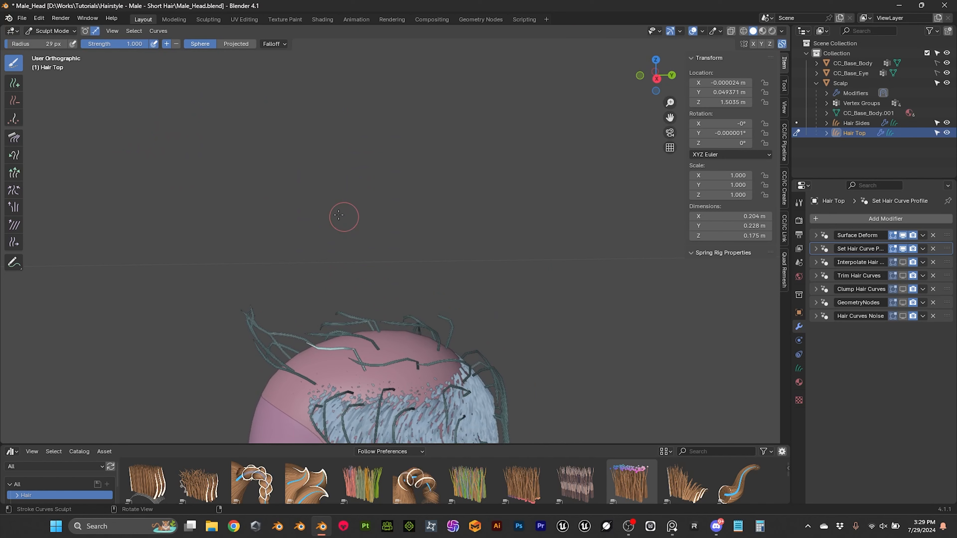
middle_drag(260, 223, 332, 188)
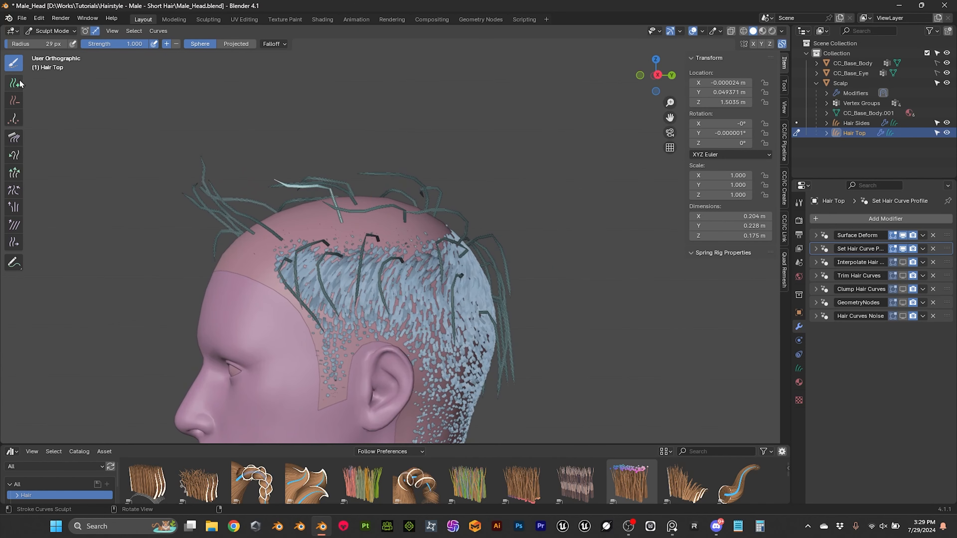
click(17, 141)
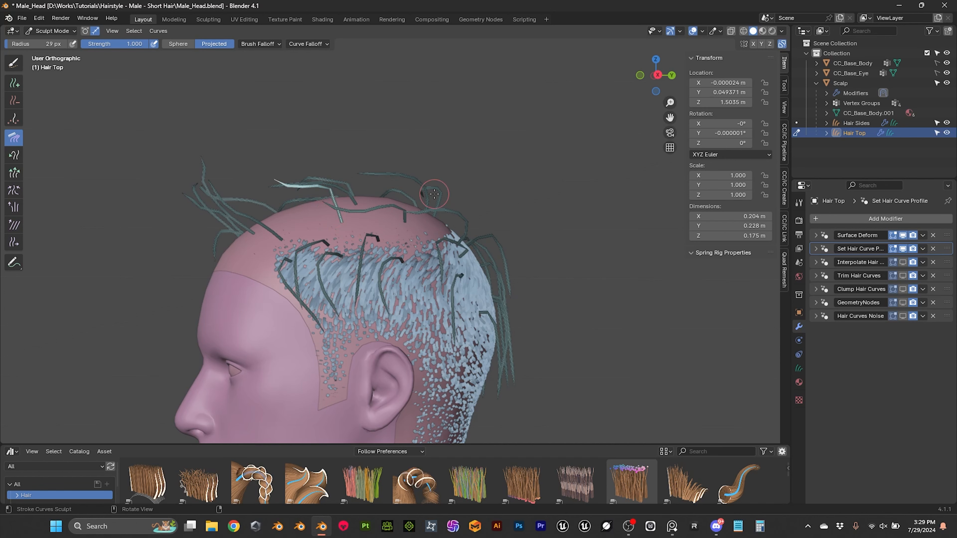
Step: Set the Comb radius to 71 px and comb the selected front guide curve down toward the scalp
key(f)
click(336, 204)
drag(296, 183, 284, 205)
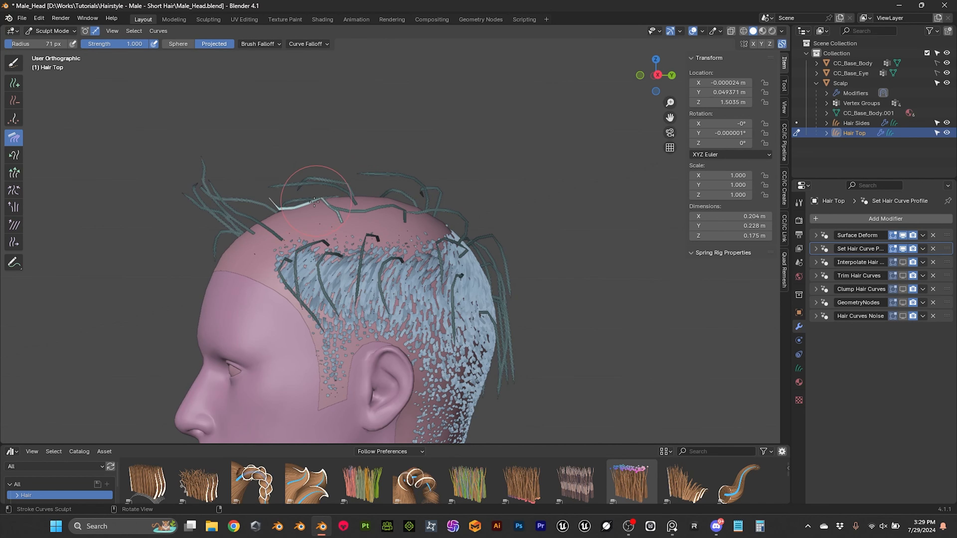
mouse_move(332, 205)
middle_down()
mouse_move(298, 203)
mouse_move(343, 192)
middle_up()
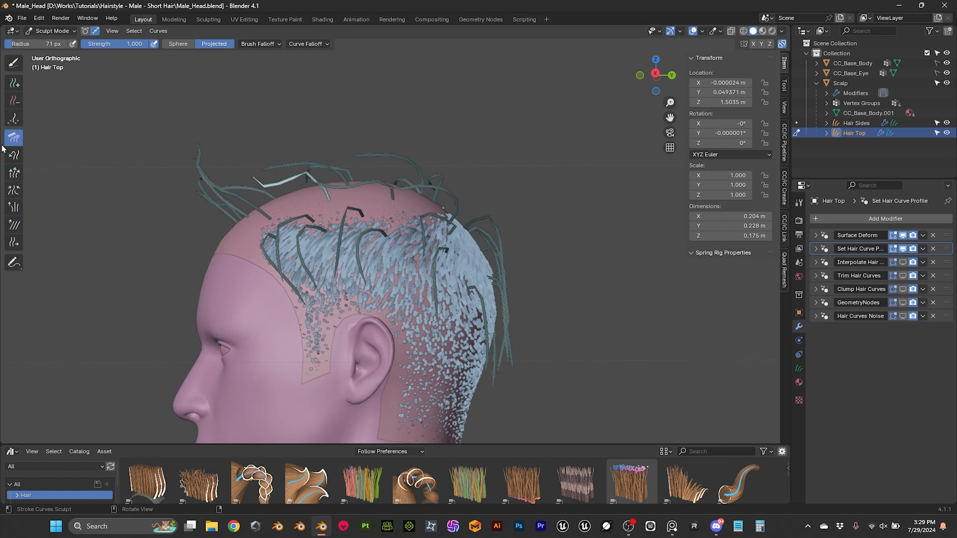
Step: Smooth the kink in the selected front guide curve with the Smooth brush and return to Object Mode
click(13, 225)
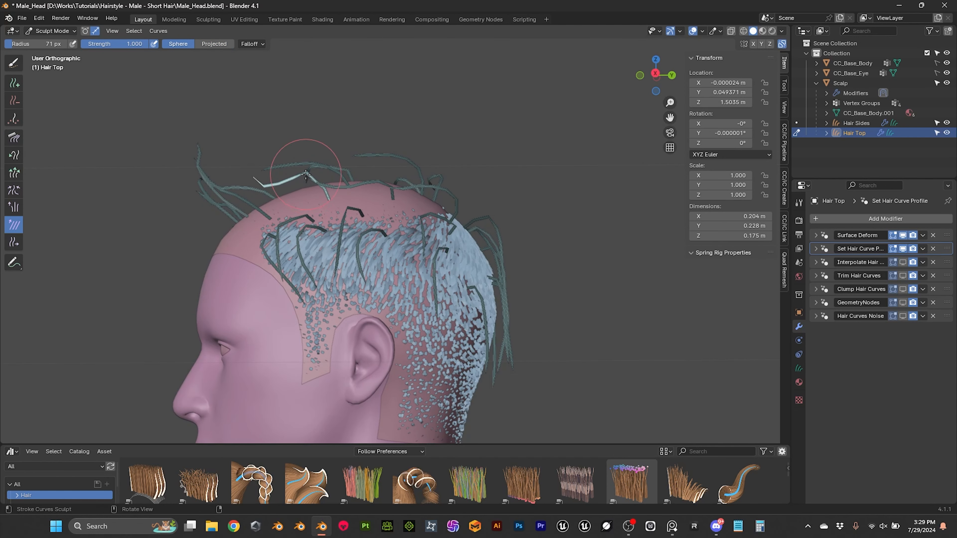
mouse_move(332, 172)
middle_down()
mouse_move(450, 148)
mouse_move(357, 154)
middle_up()
click(54, 31)
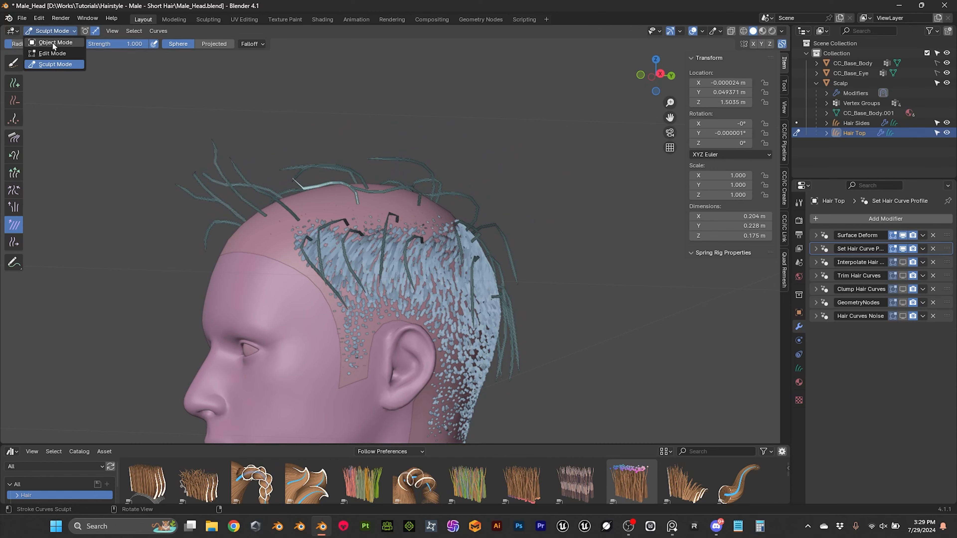
click(53, 42)
Step: Turn viewport display back on for Hair Top's Interpolate Hair Curves and Trim Hair Curves modifiers
middle_drag(427, 179, 401, 223)
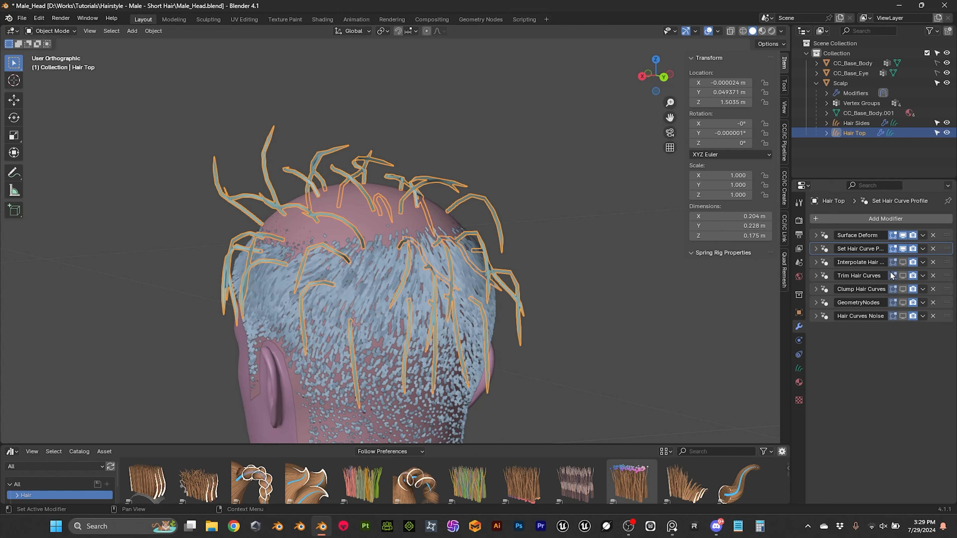
click(901, 261)
click(815, 276)
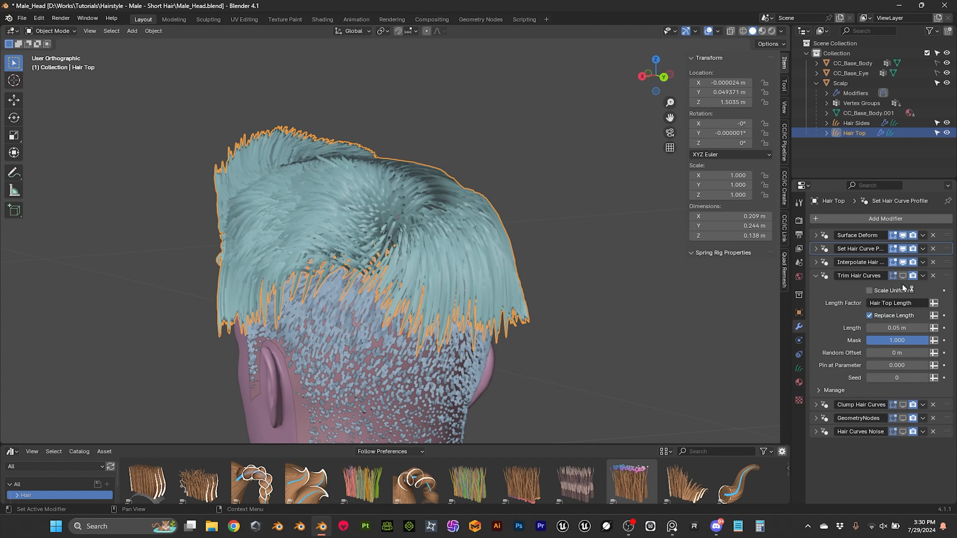
click(902, 276)
click(815, 275)
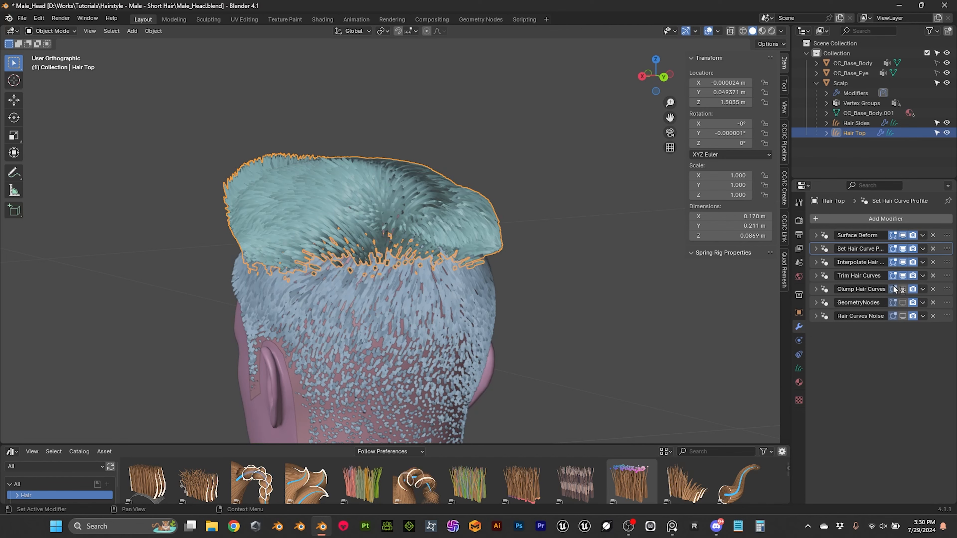
Step: Turn on viewport display for Hair Top's Clump Hair Curves, GeometryNodes and Hair Curves Noise modifiers
click(902, 289)
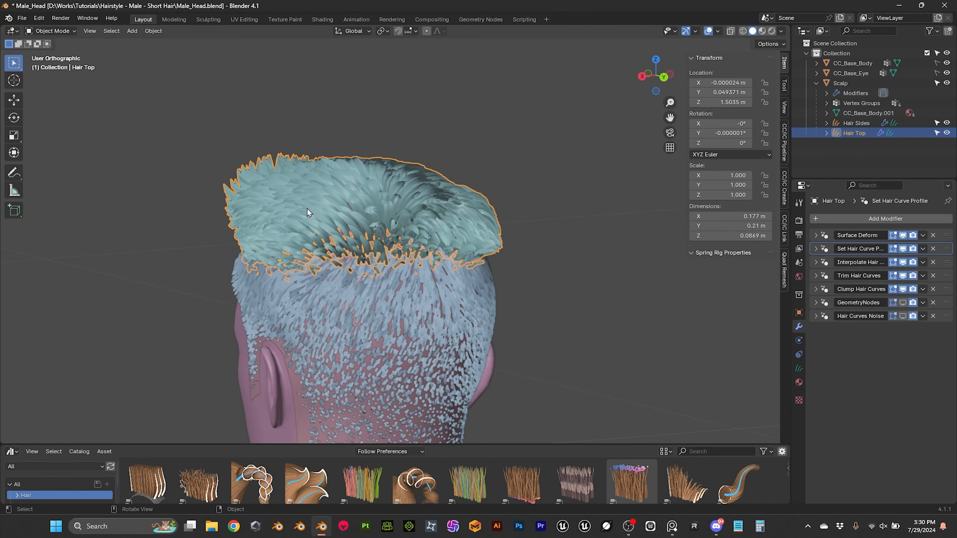
click(902, 302)
click(902, 316)
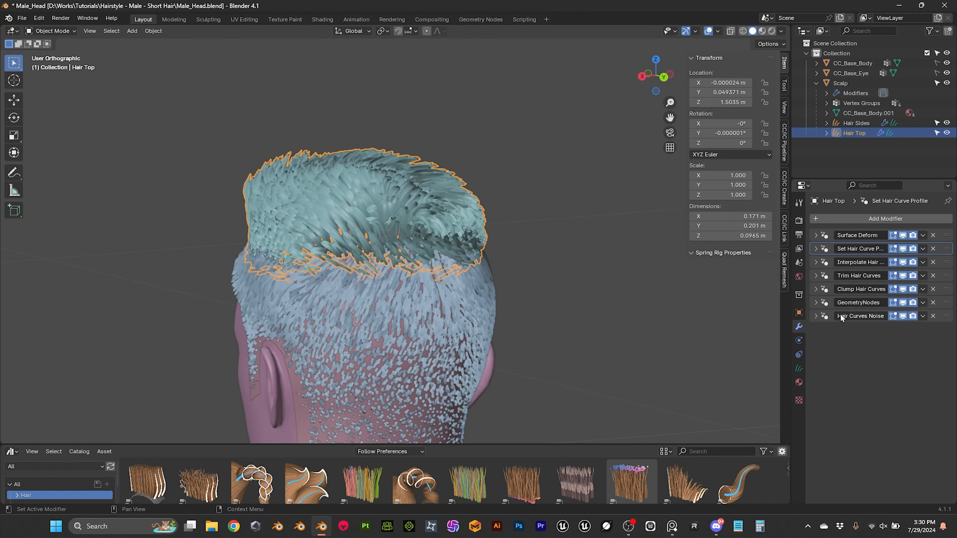
Step: Select the Scalp mesh and enter Weight Paint mode on its Hair Top Length vertex group
click(513, 276)
middle_drag(352, 263, 323, 215)
click(283, 204)
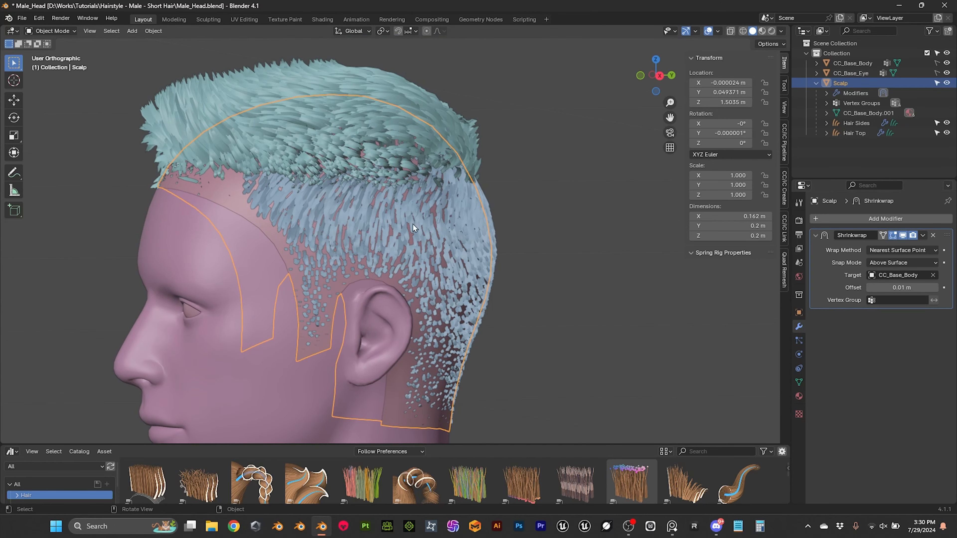
click(799, 382)
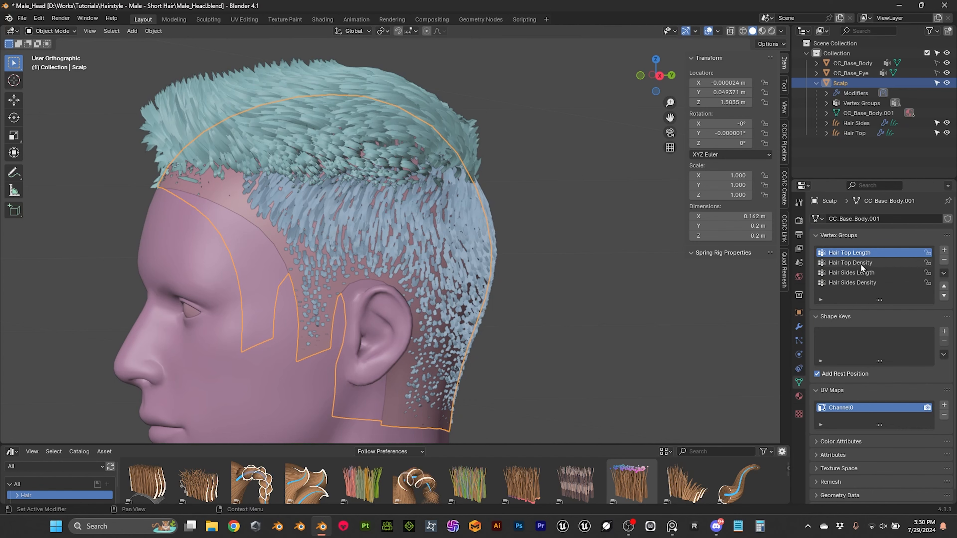
click(72, 31)
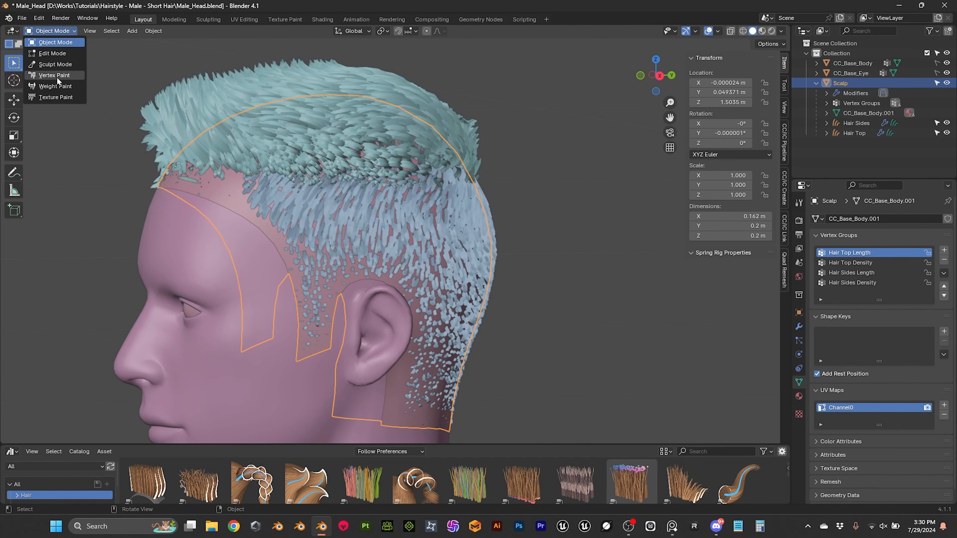
click(55, 86)
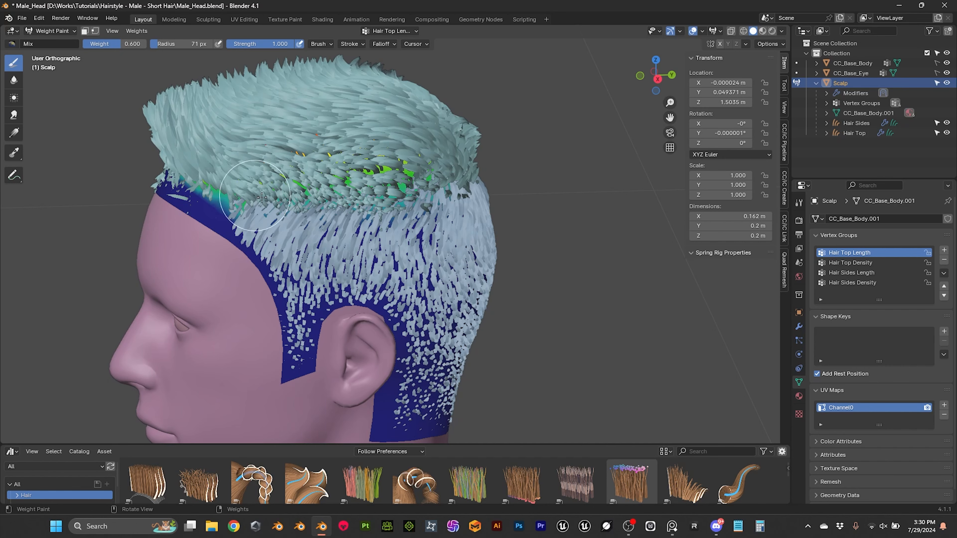
Step: Paint Hair Top Length at weight 0.600 along the lower edge of the top hair, around the sides and back
mouse_move(414, 196)
middle_down()
mouse_move(366, 185)
mouse_move(394, 184)
mouse_move(345, 217)
middle_up()
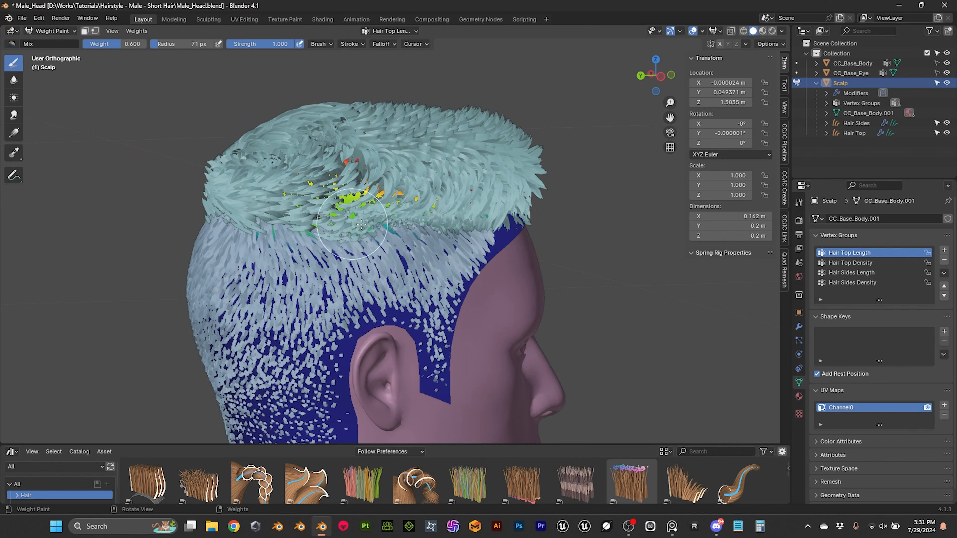
middle_drag(493, 230, 359, 223)
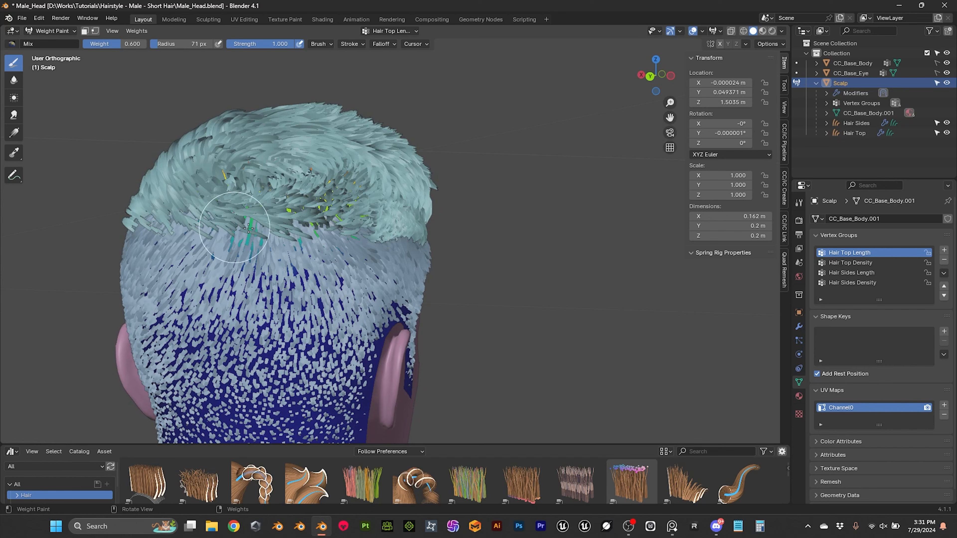
middle_drag(350, 231, 320, 233)
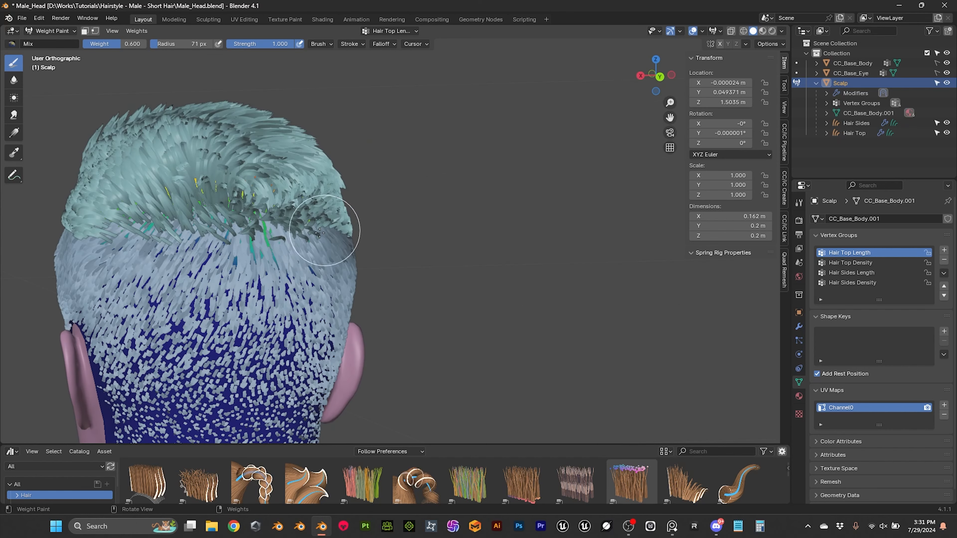
middle_drag(181, 233, 416, 222)
middle_drag(320, 233, 384, 224)
scroll(321, 223, up, 3)
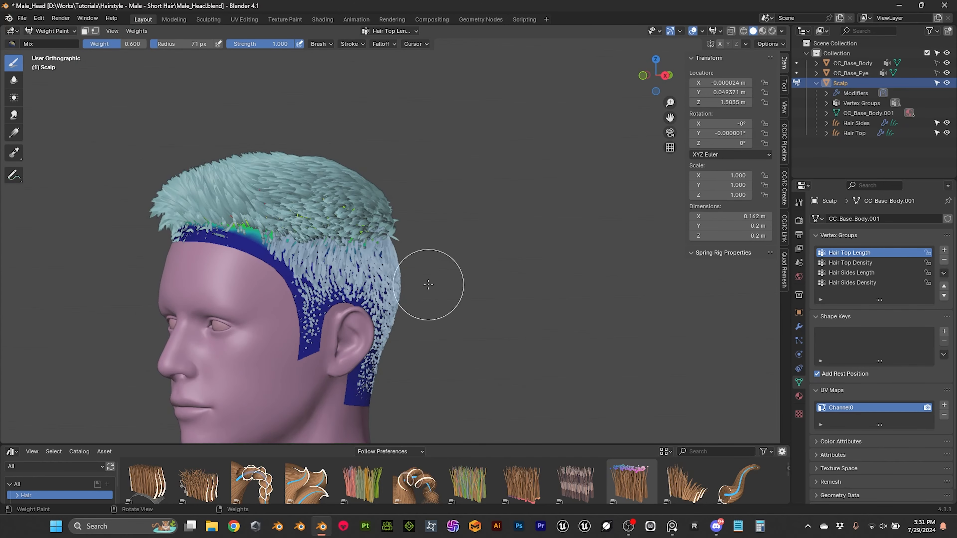
mouse_move(629, 531)
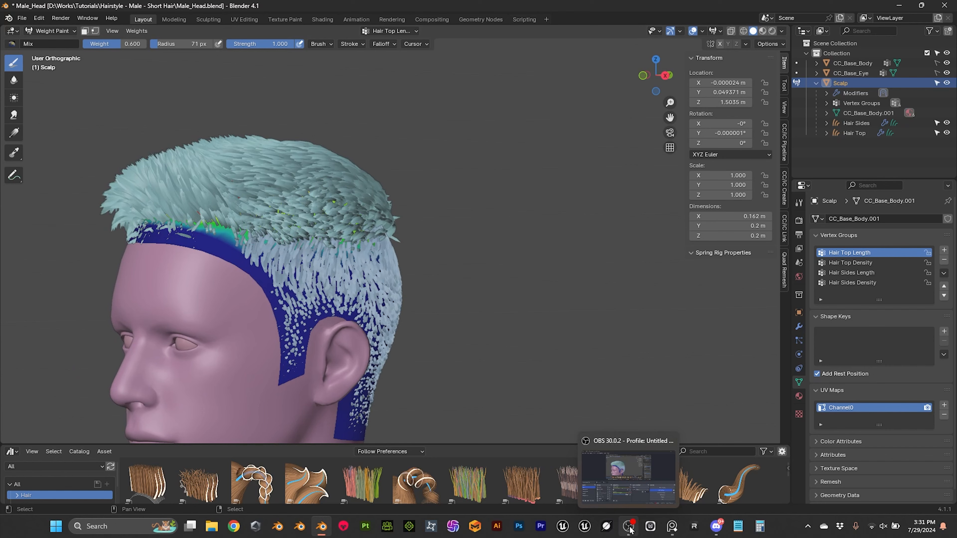
click(672, 526)
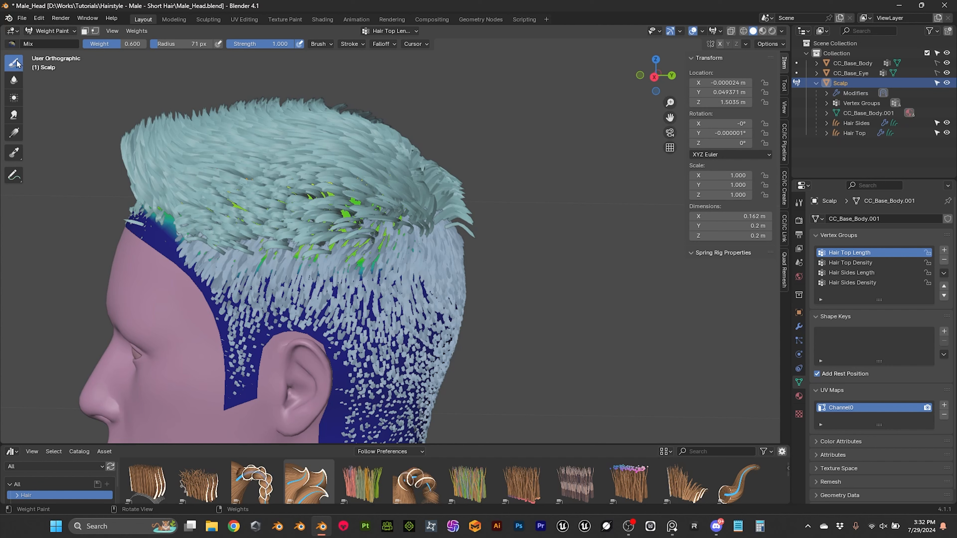
Step: Leave weight painting, select Hair Top and enter Sculpt Mode with all of its guide curves selected
click(64, 32)
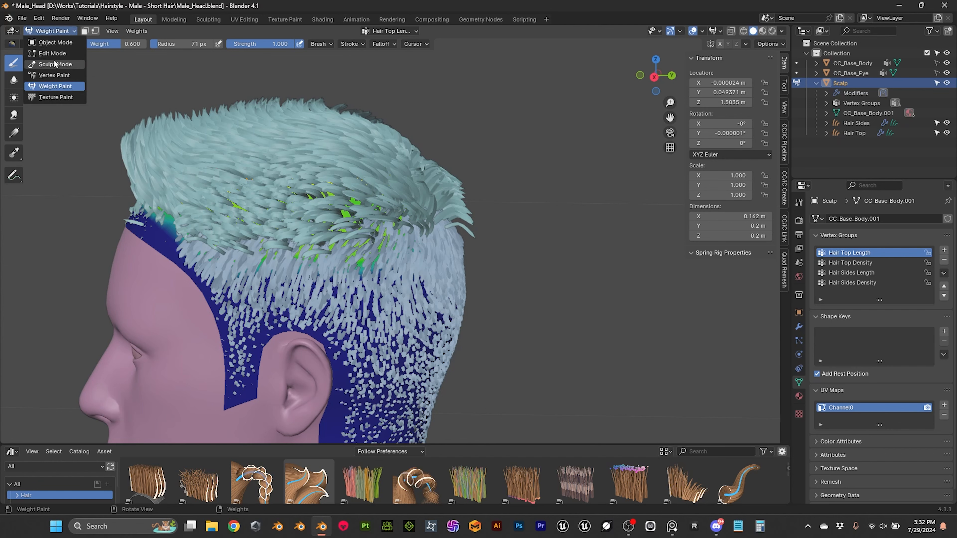
click(64, 36)
click(64, 33)
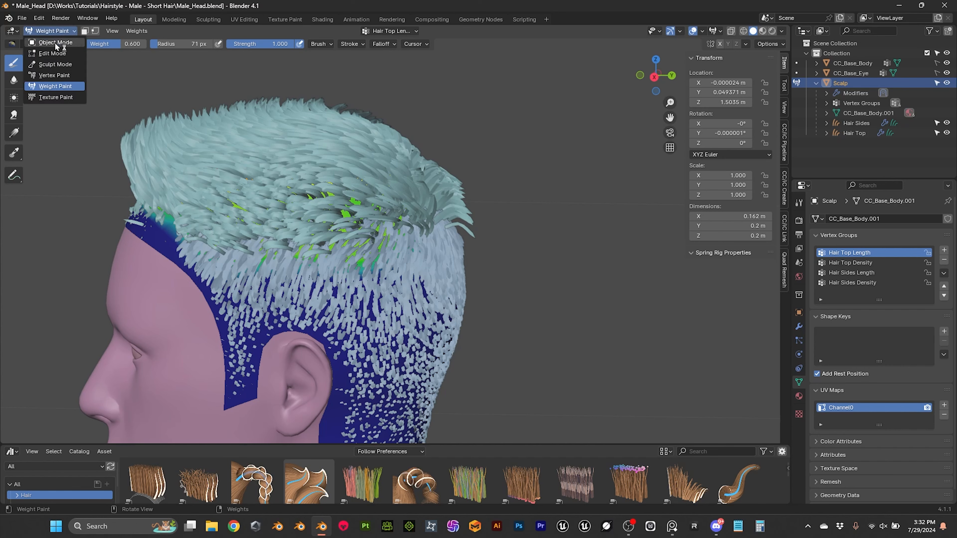
click(59, 44)
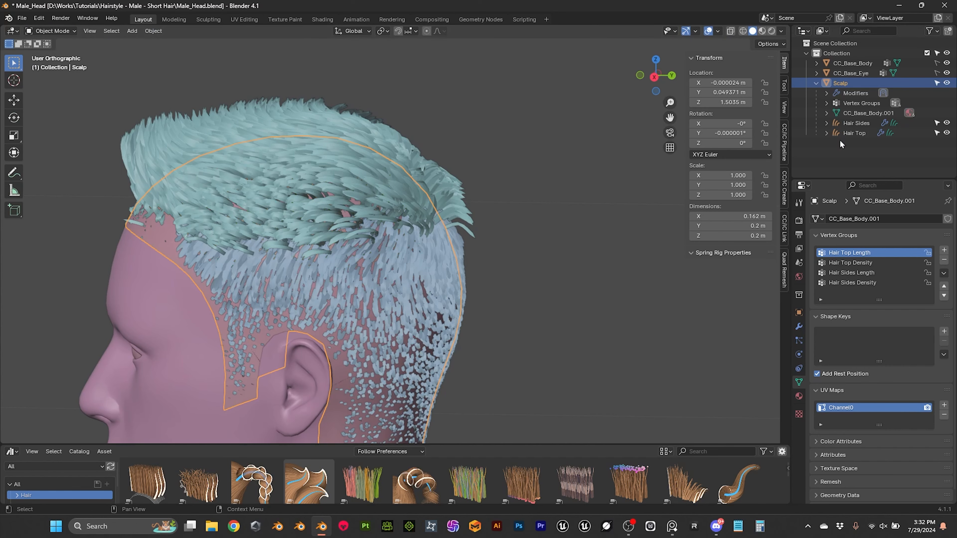
click(858, 124)
click(244, 145)
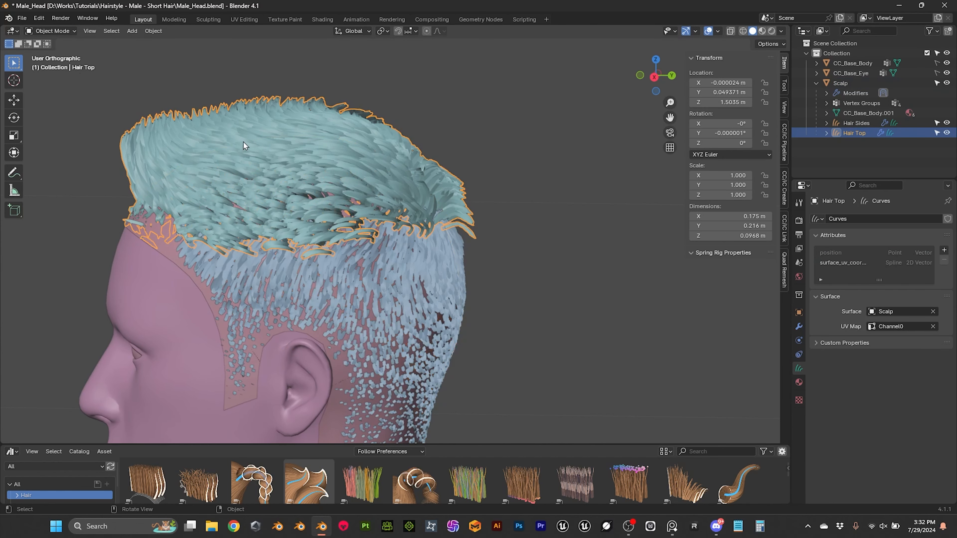
click(51, 30)
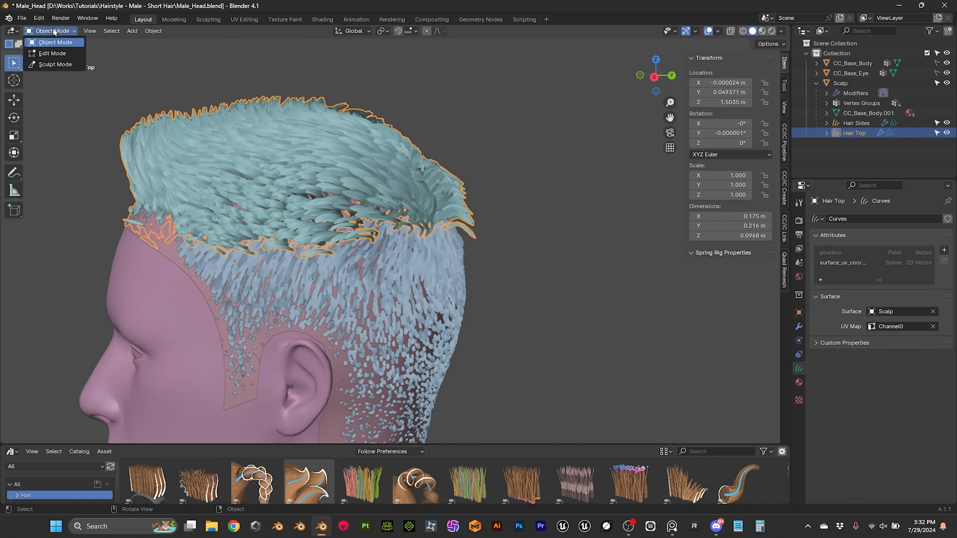
click(56, 65)
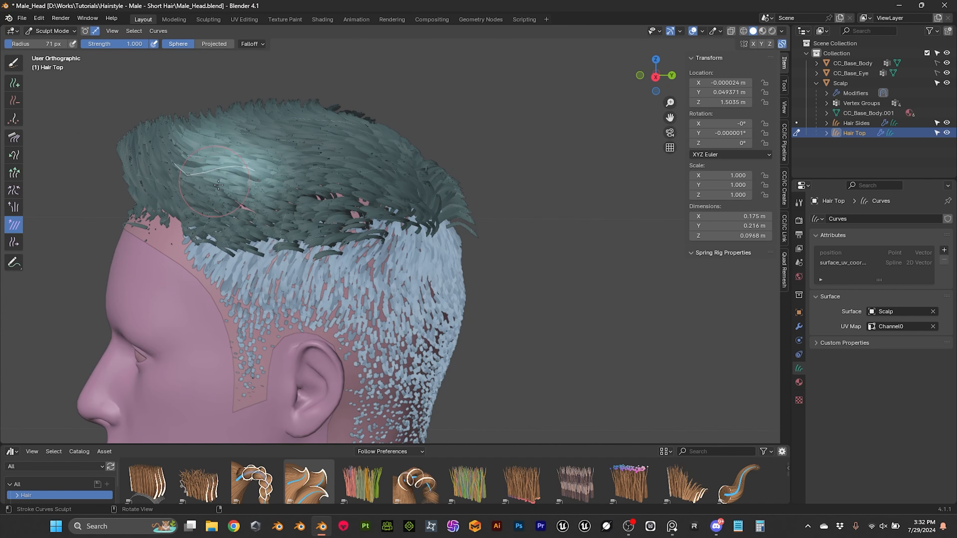
key(a)
Step: Comb Hair Top's side and back guide curves toward the side hair with a 71 px radius
mouse_move(345, 223)
middle_down()
mouse_move(357, 223)
mouse_move(346, 223)
middle_up()
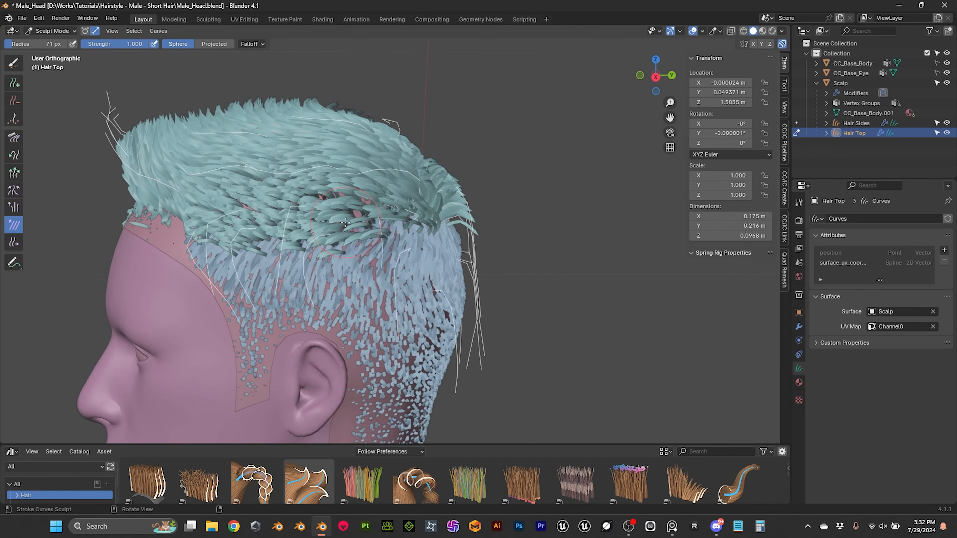
scroll(346, 222, up, 1)
click(18, 139)
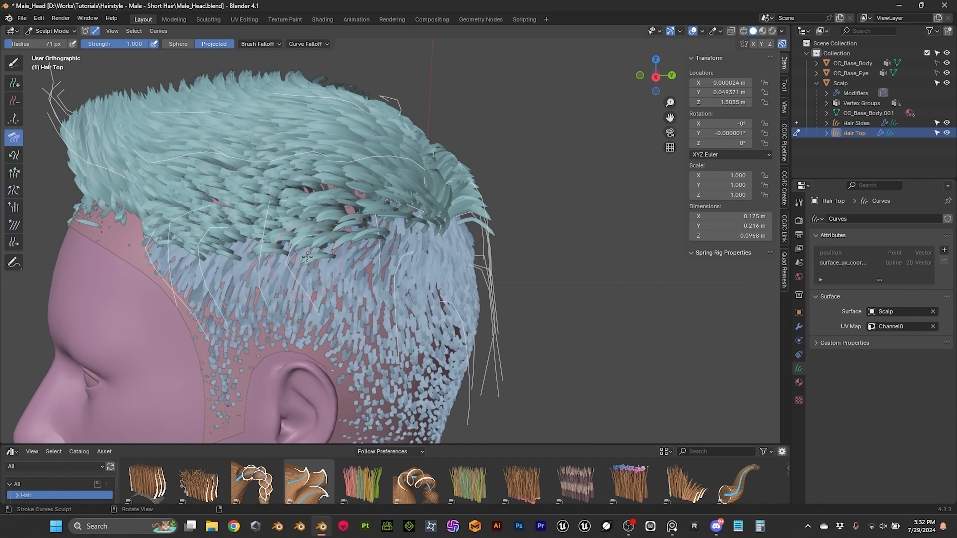
drag(307, 257, 315, 246)
middle_drag(322, 247, 334, 244)
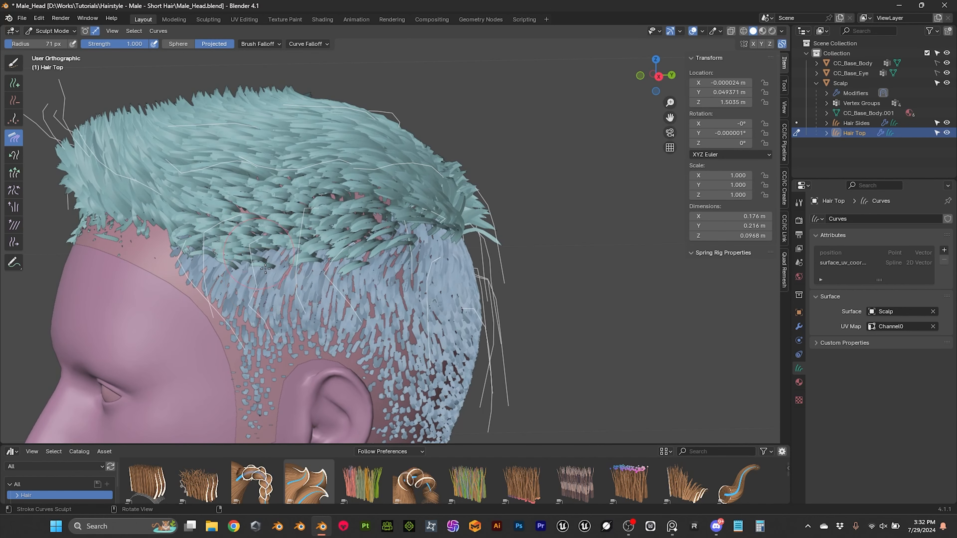
middle_drag(267, 326, 339, 255)
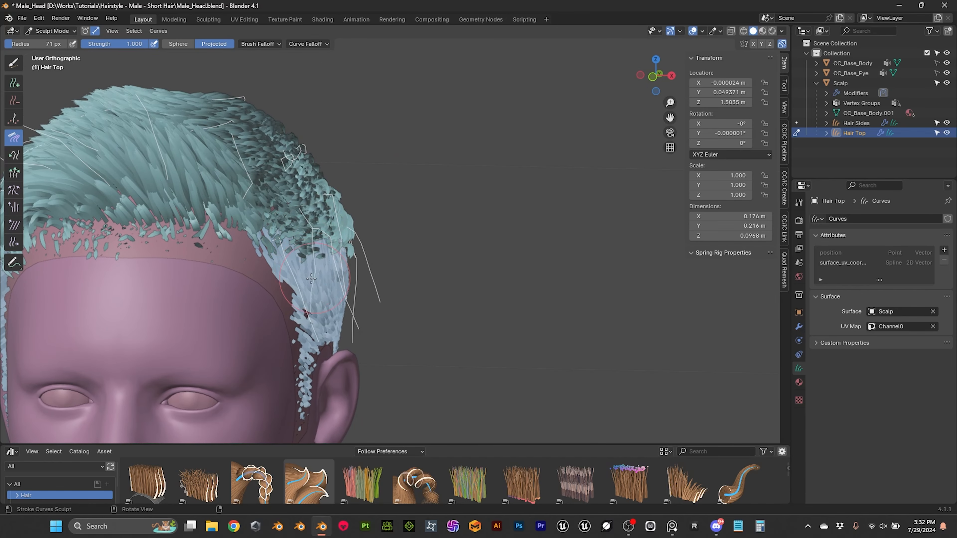
mouse_move(335, 279)
middle_down()
mouse_move(350, 227)
mouse_move(362, 232)
mouse_move(241, 196)
mouse_move(258, 205)
mouse_move(293, 194)
middle_up()
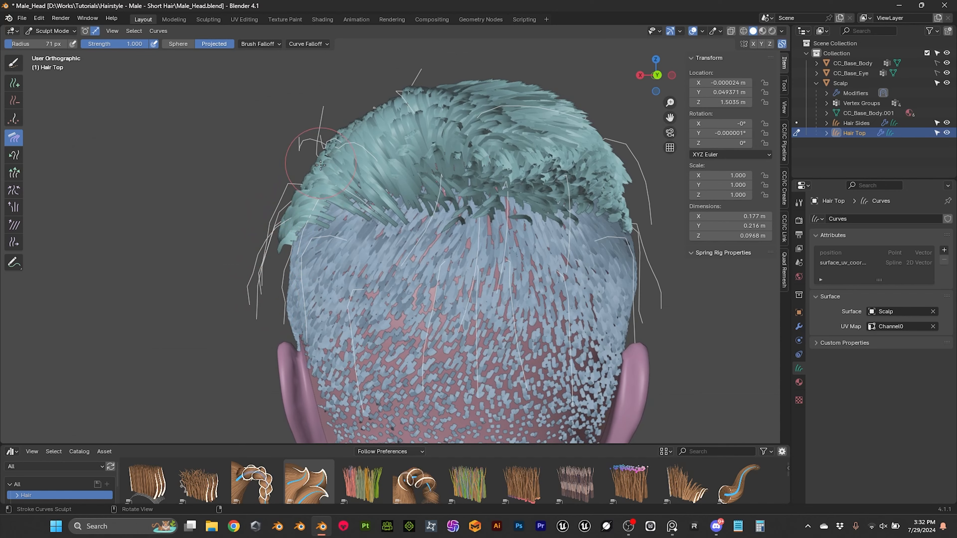
middle_drag(304, 166, 396, 179)
Step: Set the Comb radius to 125 px and comb the guide curves at the back of the head
mouse_move(404, 268)
shift+middle_down()
mouse_move(352, 208)
mouse_move(444, 226)
mouse_move(491, 203)
mouse_move(412, 219)
mouse_move(475, 222)
mouse_move(424, 225)
mouse_move(498, 146)
mouse_move(508, 172)
mouse_move(464, 190)
shift+middle_up()
key(f)
click(519, 174)
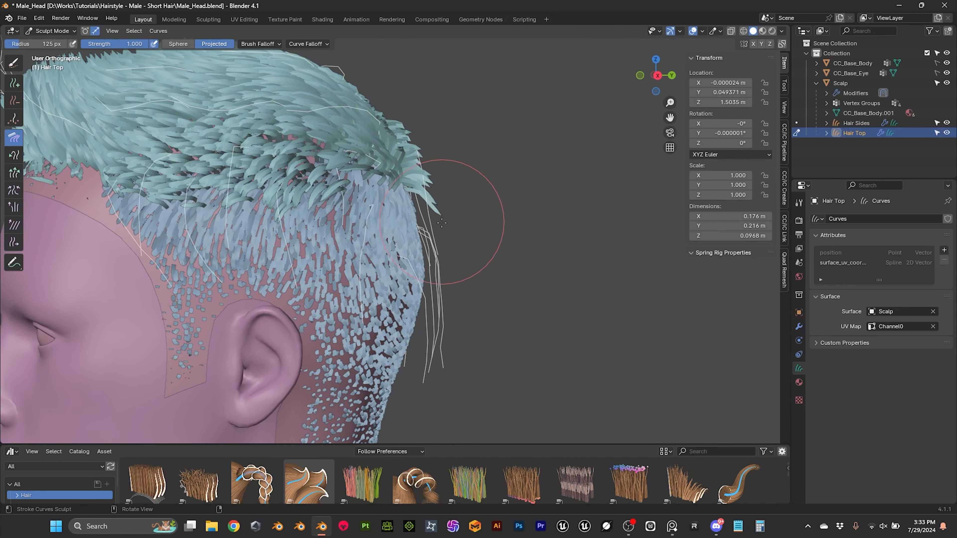
mouse_move(449, 289)
middle_down()
mouse_move(378, 294)
mouse_move(379, 329)
middle_up()
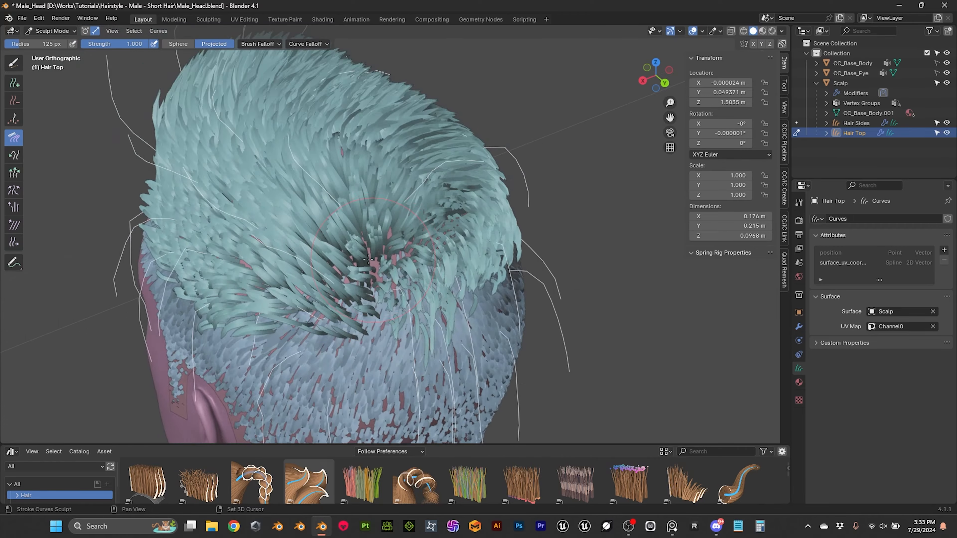
Step: Set the Comb radius to 68 px and comb the guide curves around the crown and above the ear
scroll(286, 241, up, 2)
key(f)
click(222, 215)
scroll(410, 165, down, 6)
middle_drag(273, 217, 360, 284)
scroll(352, 260, up, 5)
mouse_move(259, 269)
middle_down()
mouse_move(377, 207)
mouse_move(347, 183)
mouse_move(363, 226)
mouse_move(360, 248)
mouse_move(357, 205)
mouse_move(391, 215)
mouse_move(427, 203)
middle_up()
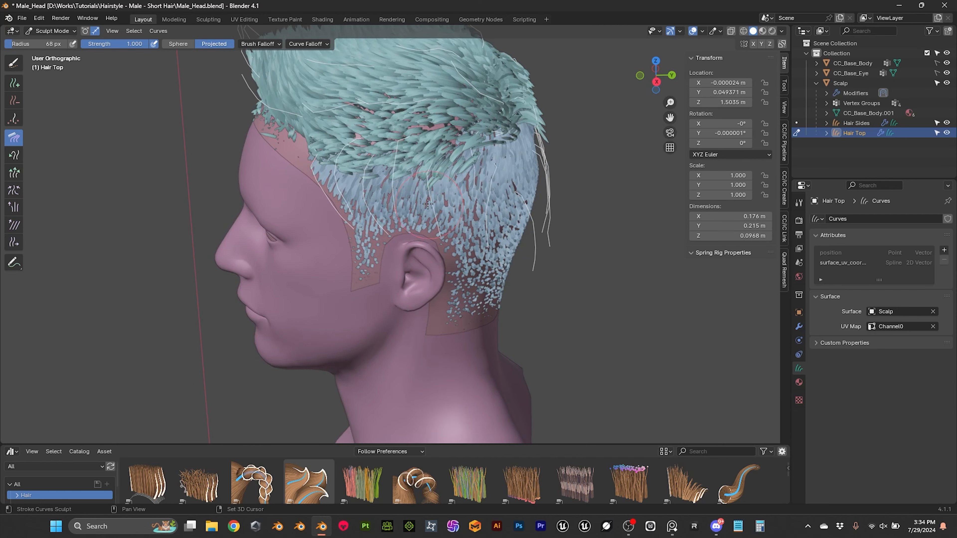
scroll(428, 204, up, 1)
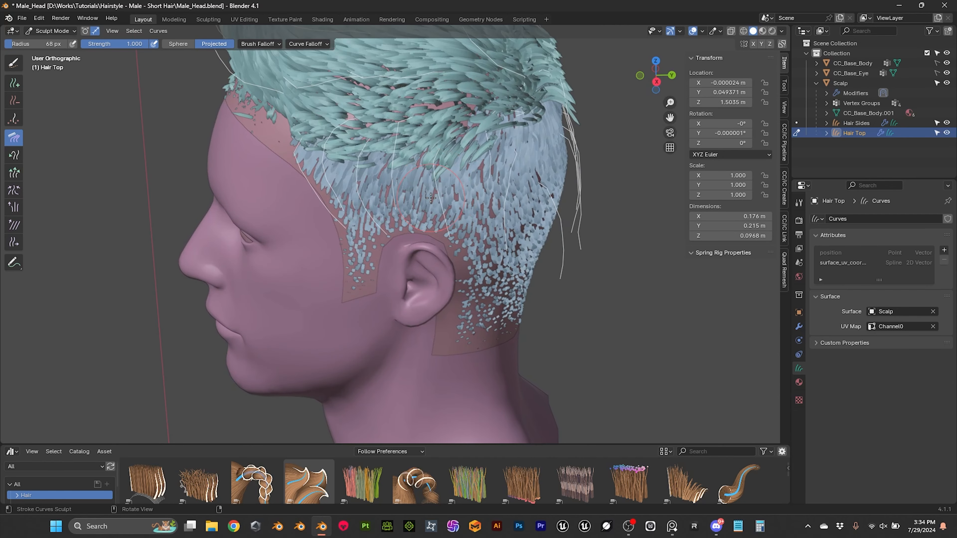
middle_drag(404, 213, 525, 190)
scroll(463, 146, up, 2)
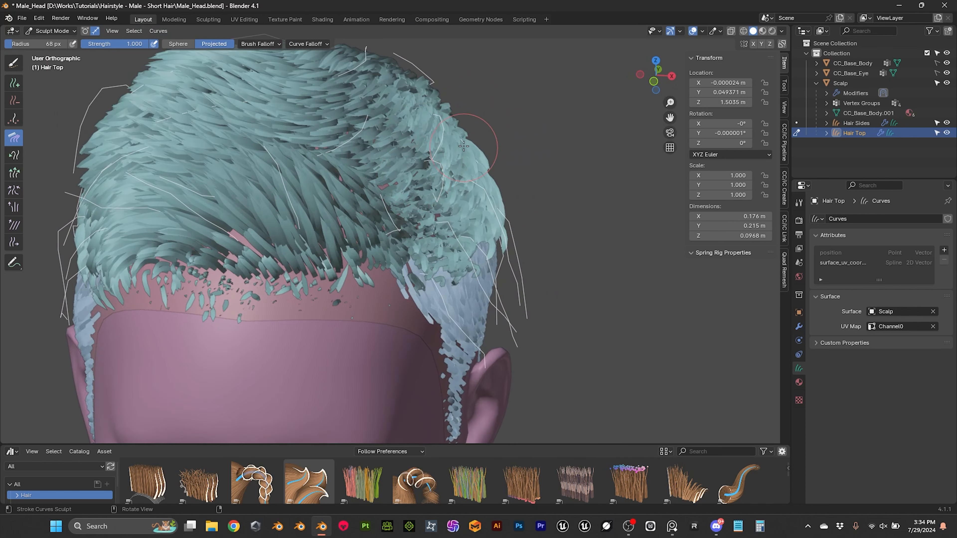
Step: Switch to the Puff brush and lift the guide curves on the side of the top hair
click(16, 192)
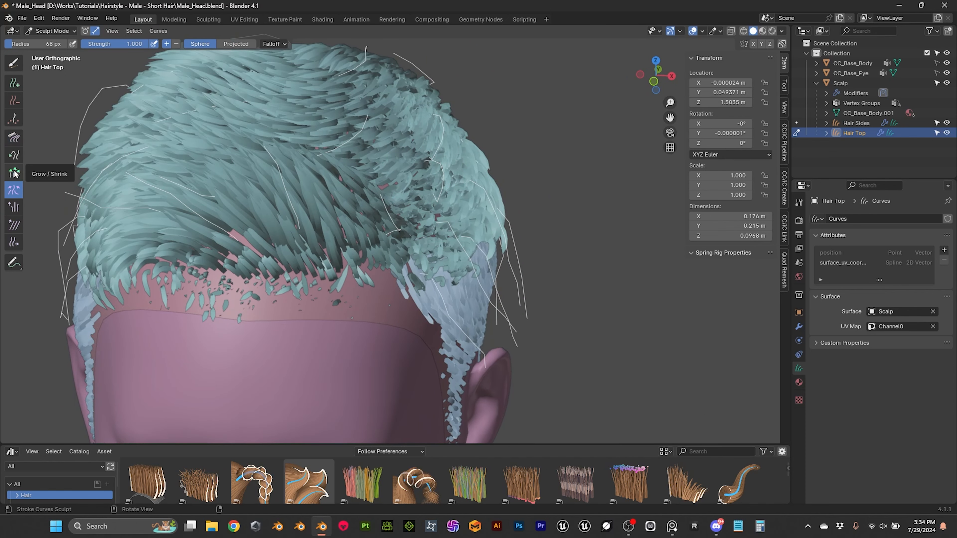
click(18, 209)
middle_drag(444, 200, 389, 180)
shift+middle_drag(307, 215, 368, 190)
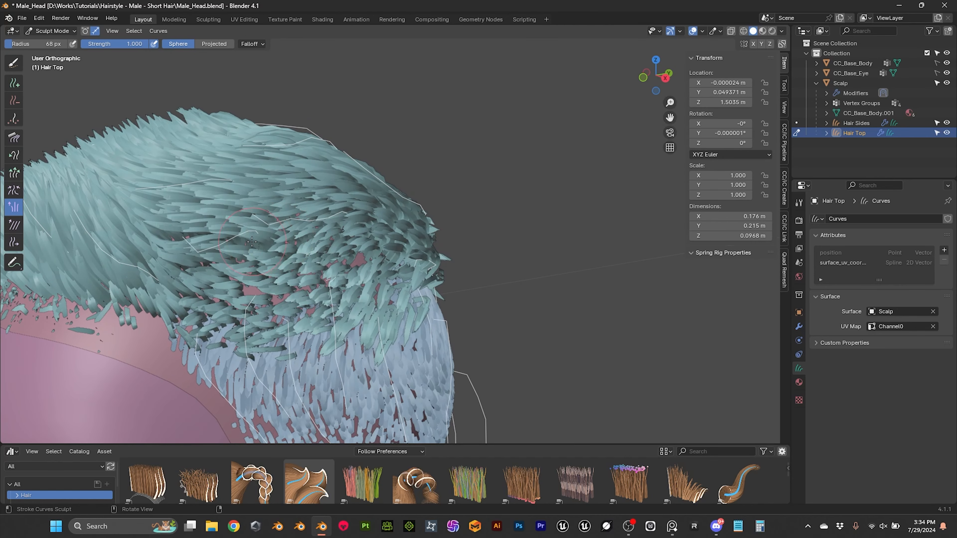
middle_drag(321, 250, 458, 192)
drag(465, 175, 466, 208)
middle_drag(475, 241, 439, 216)
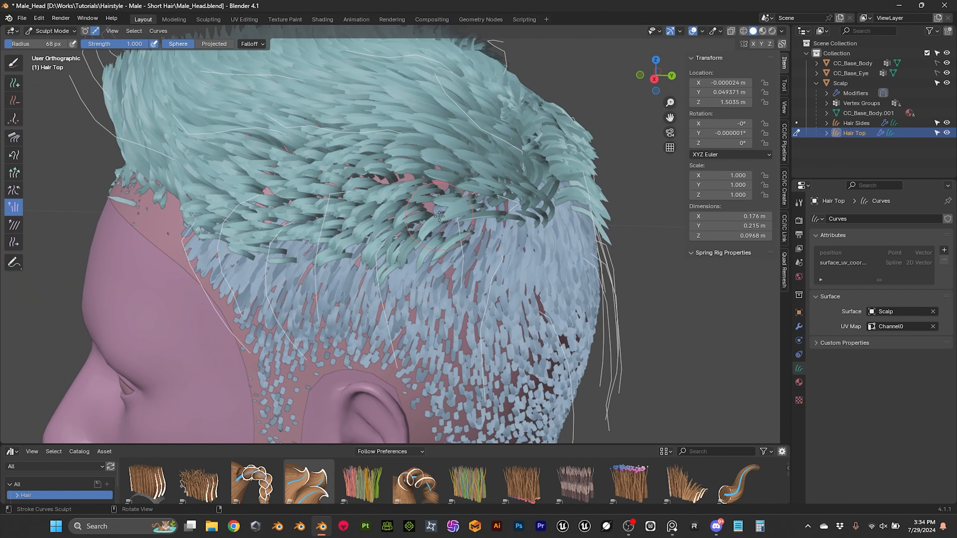
Step: Add one guide curve with the Add brush in the sparse patch of top hair above the ear
scroll(440, 215, down, 2)
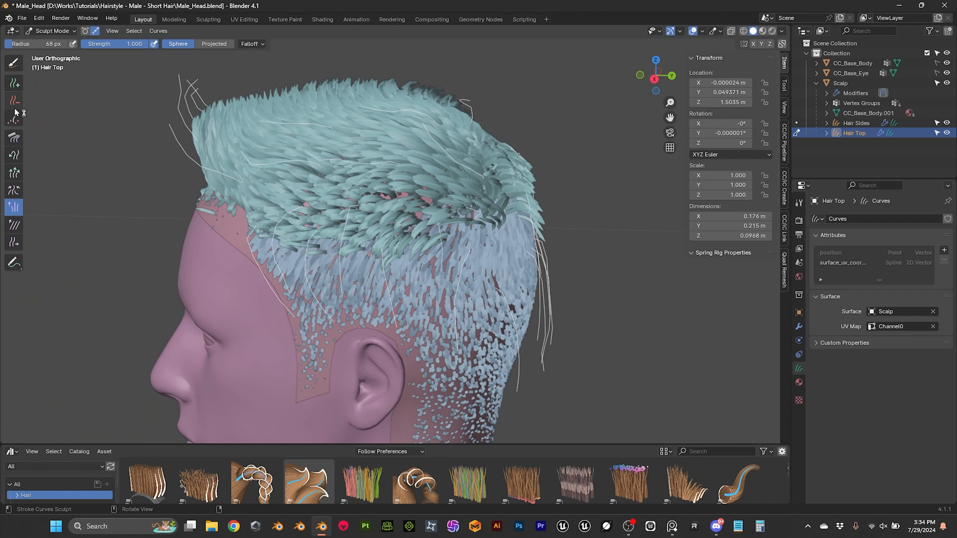
click(14, 84)
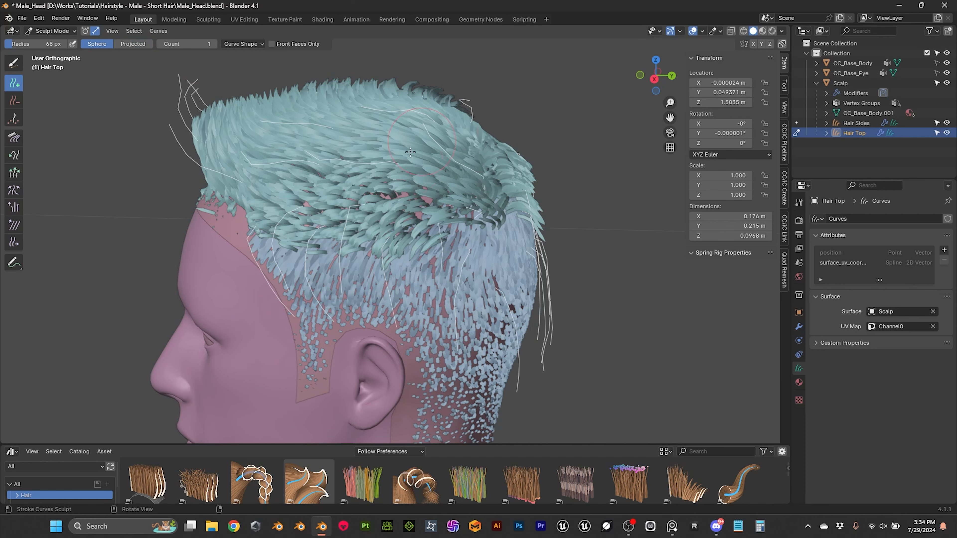
scroll(410, 152, up, 1)
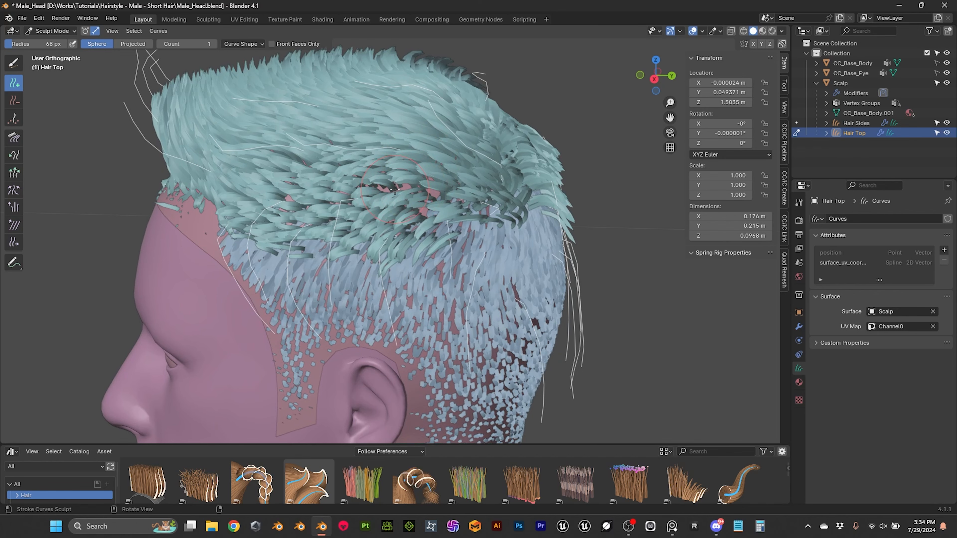
click(394, 188)
middle_drag(296, 192, 258, 99)
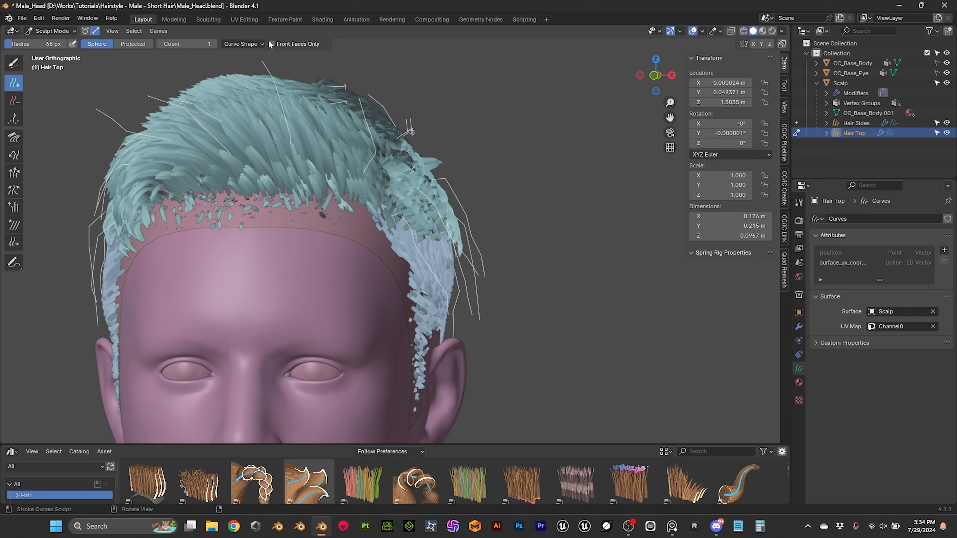
Step: Examine the Add brush's curve shape options and the top hair along the front hairline and temple
click(258, 44)
click(258, 44)
click(258, 44)
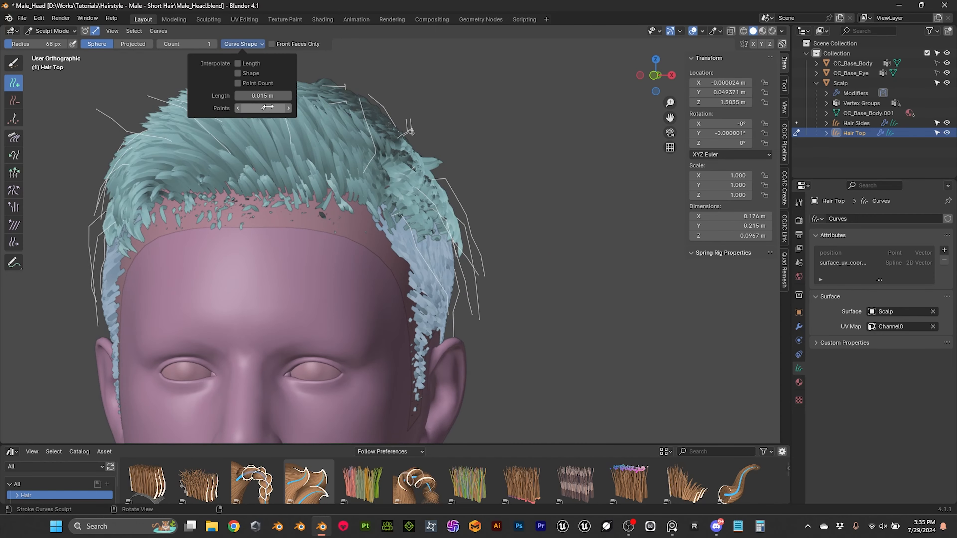
mouse_move(481, 160)
middle_down()
mouse_move(504, 225)
mouse_move(372, 206)
mouse_move(471, 204)
mouse_move(346, 175)
mouse_move(490, 220)
mouse_move(405, 213)
mouse_move(391, 201)
middle_up()
click(434, 217)
scroll(545, 214, down, 4)
scroll(390, 201, up, 4)
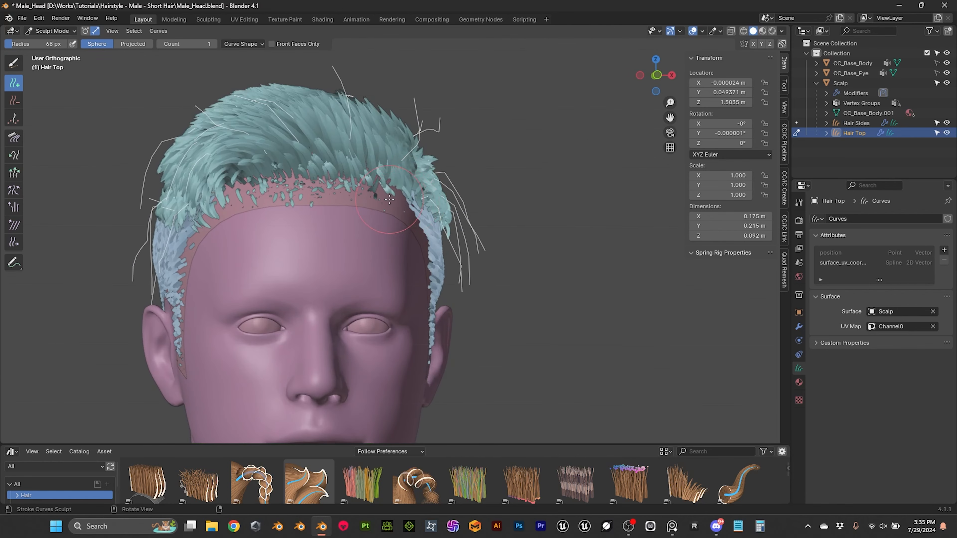
scroll(311, 212, up, 5)
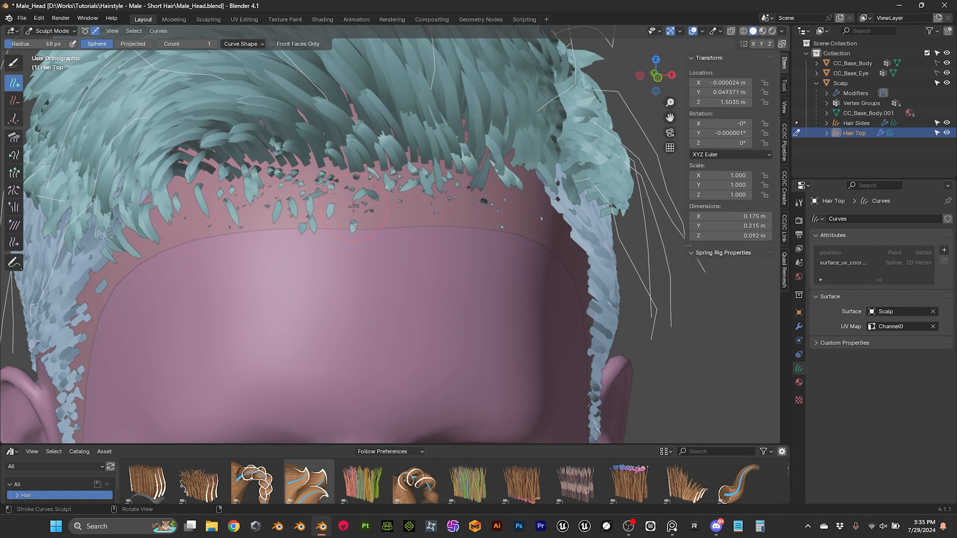
scroll(353, 206, down, 4)
scroll(367, 207, up, 2)
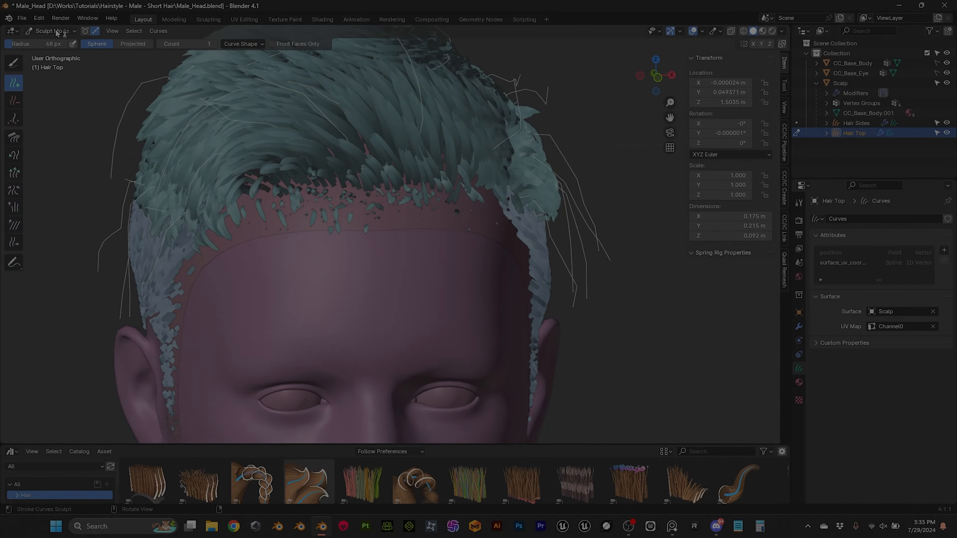
Step: Leave sculpting of the Hair Top curves, select the Scalp mesh and put it in Weight Paint mode
click(55, 30)
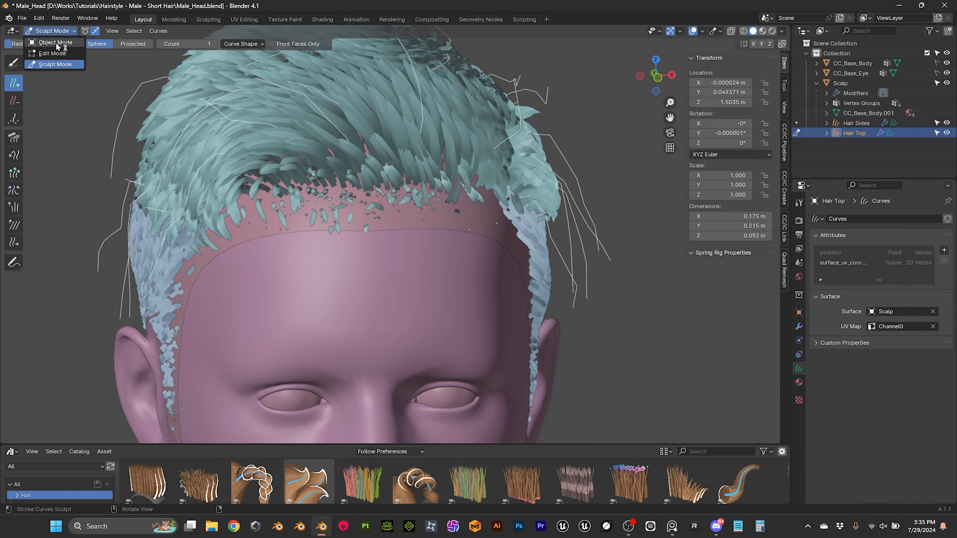
click(58, 44)
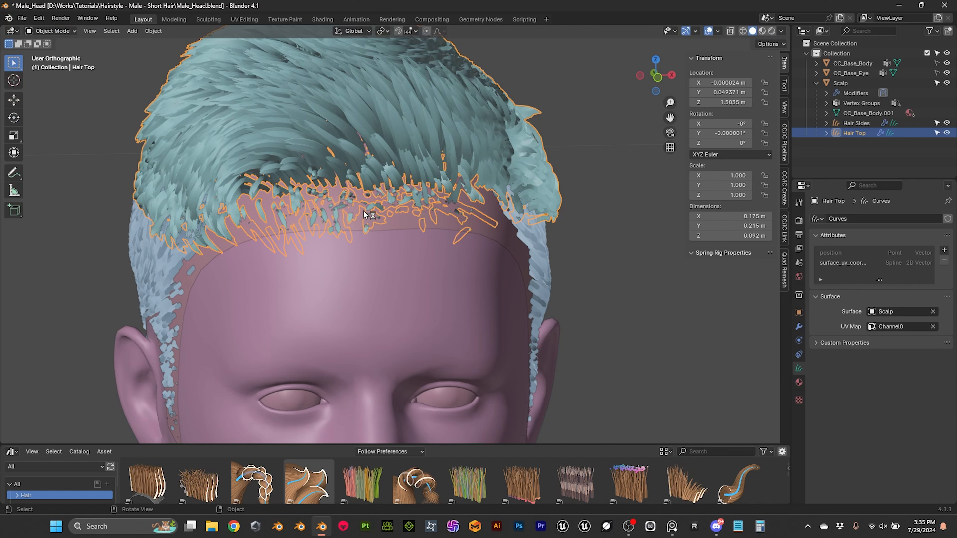
click(394, 228)
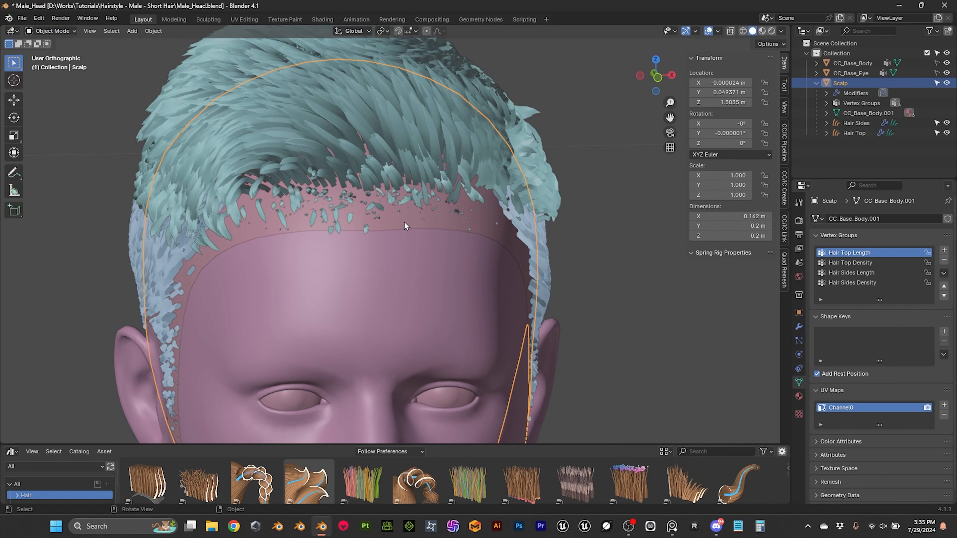
click(70, 32)
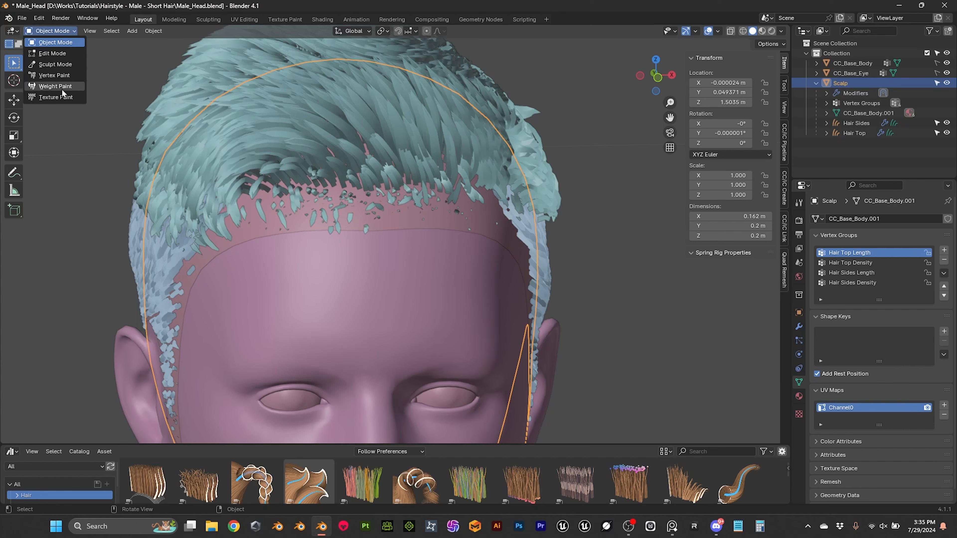
click(56, 86)
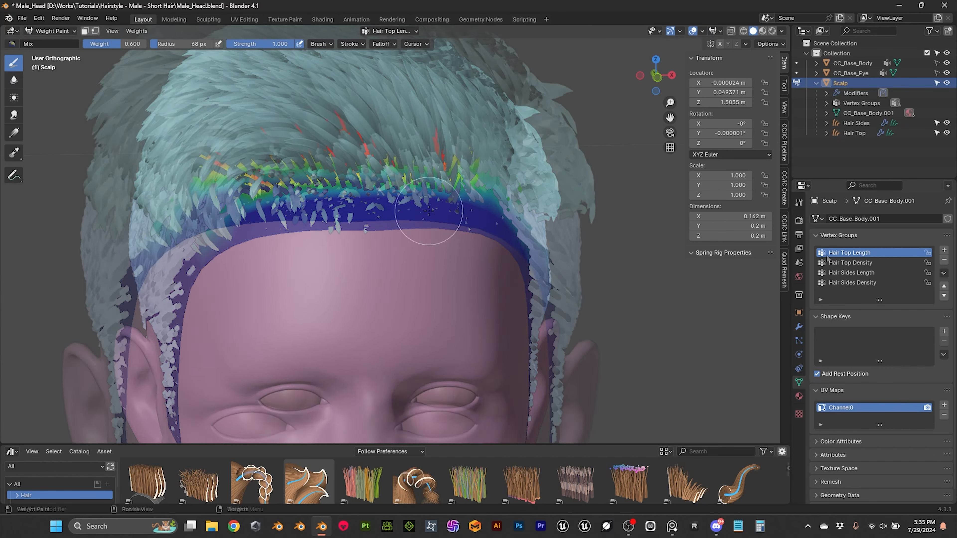
Step: Paint the Hair Top Density group with a weight of 0 along the front hairline of the scalp
click(853, 262)
middle_drag(334, 177, 336, 208)
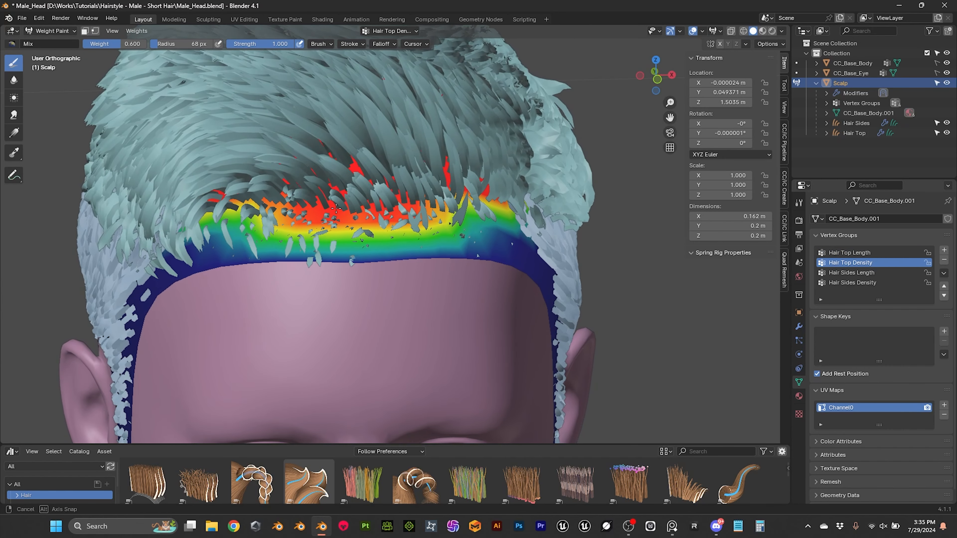
click(844, 252)
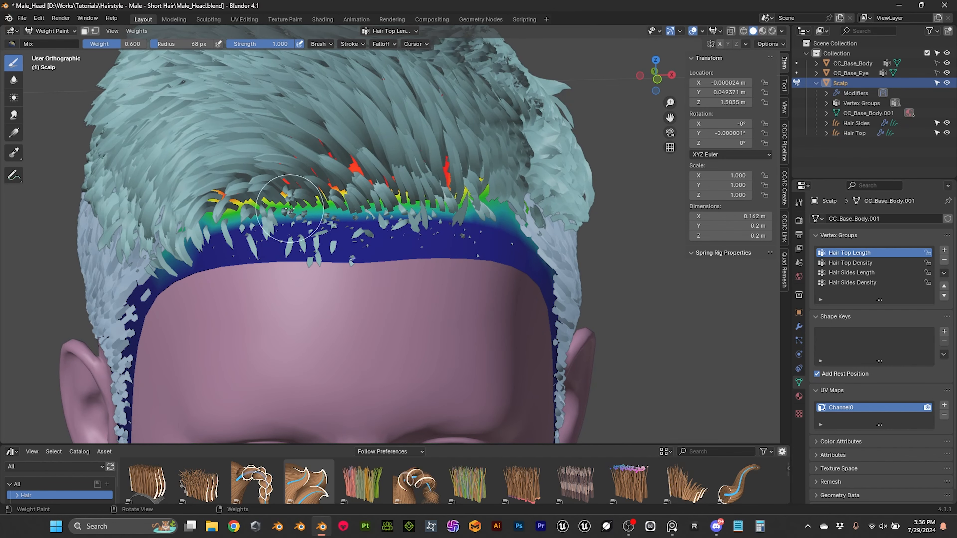
middle_drag(333, 153, 373, 155)
scroll(369, 134, down, 2)
scroll(373, 155, up, 1)
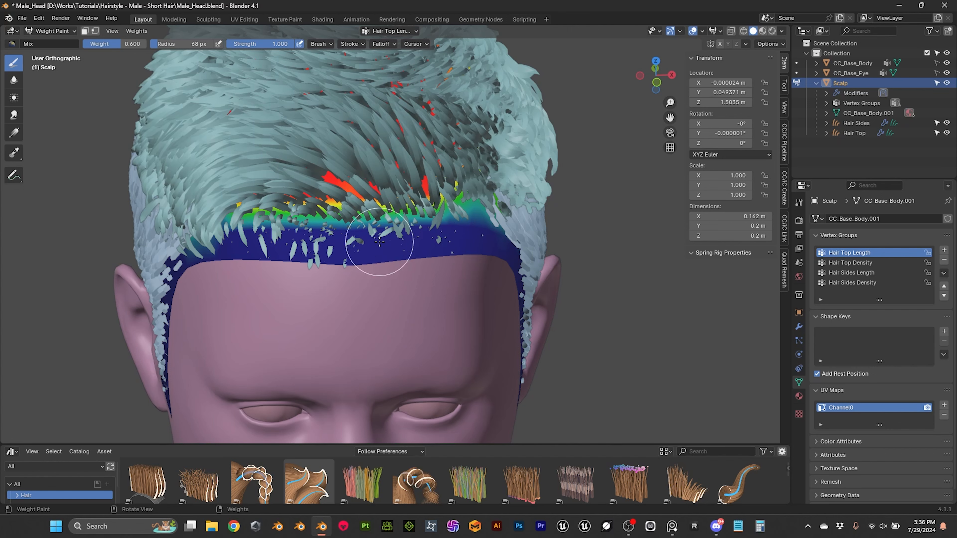
click(862, 262)
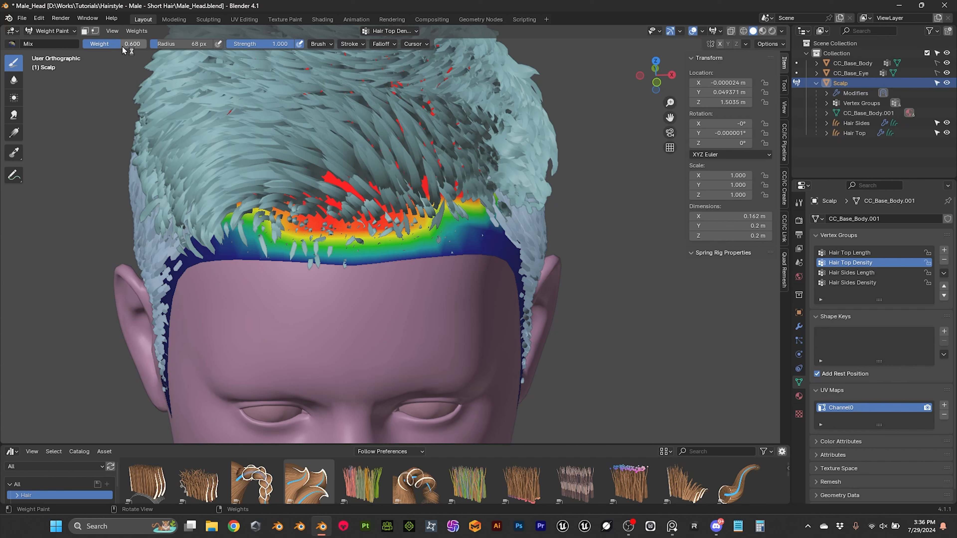
click(134, 44)
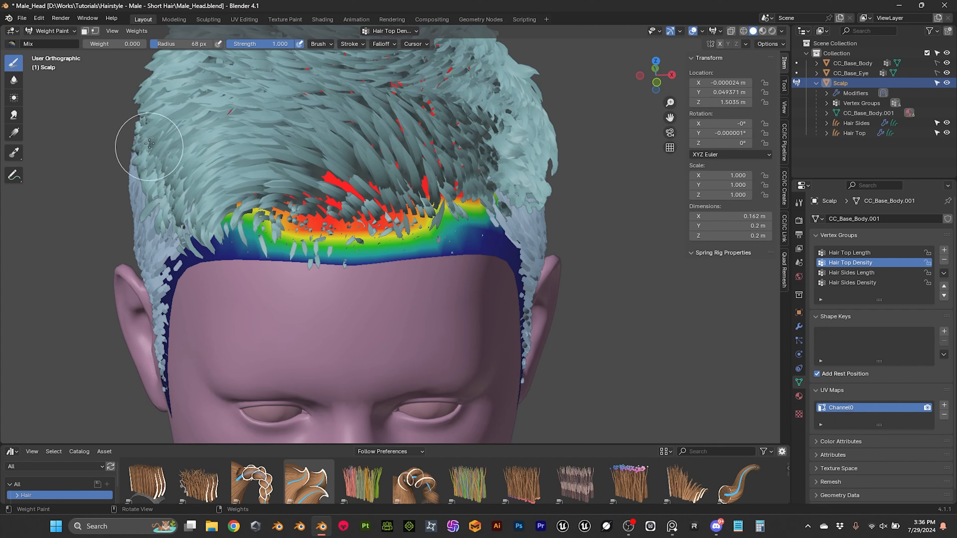
mouse_move(252, 246)
mouse_down()
mouse_move(433, 253)
mouse_move(277, 252)
mouse_move(366, 253)
mouse_move(301, 257)
mouse_move(446, 249)
mouse_move(273, 246)
mouse_move(429, 248)
mouse_move(308, 251)
mouse_up()
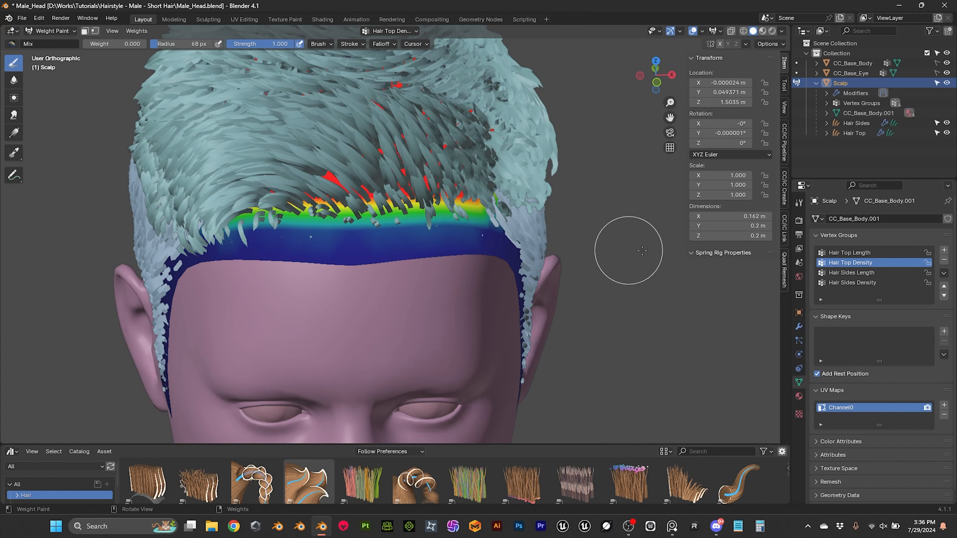
middle_drag(484, 186, 659, 214)
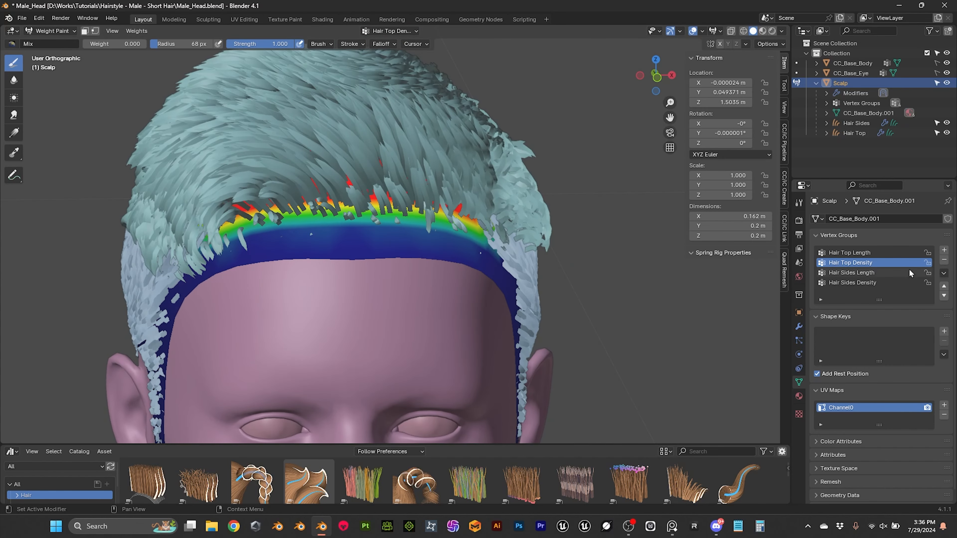
Step: In Edit Mode, select the row of scalp vertices just above the front hairline edge and assign it weight 1 in the Hair Top Length group
click(862, 252)
mouse_move(400, 183)
middle_down()
mouse_move(388, 207)
mouse_move(407, 211)
middle_up()
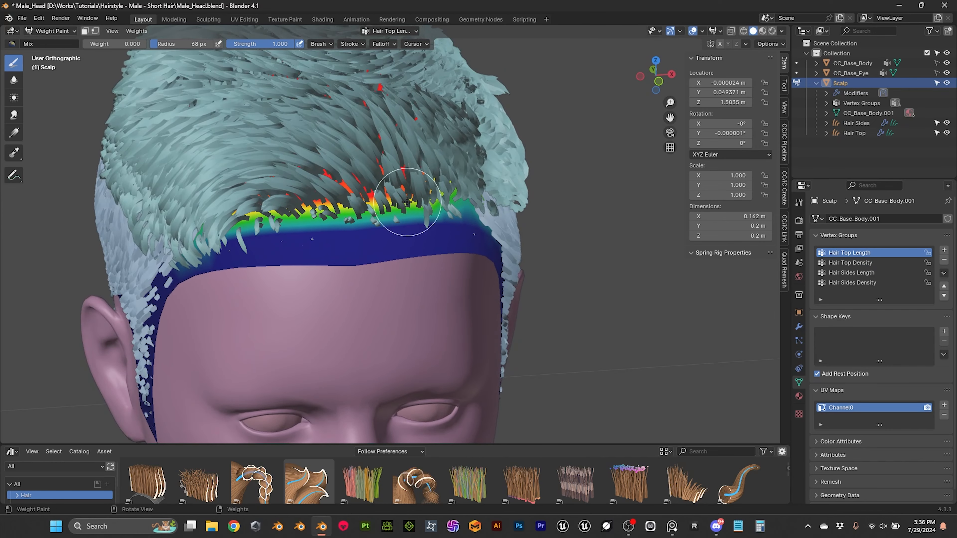
click(59, 31)
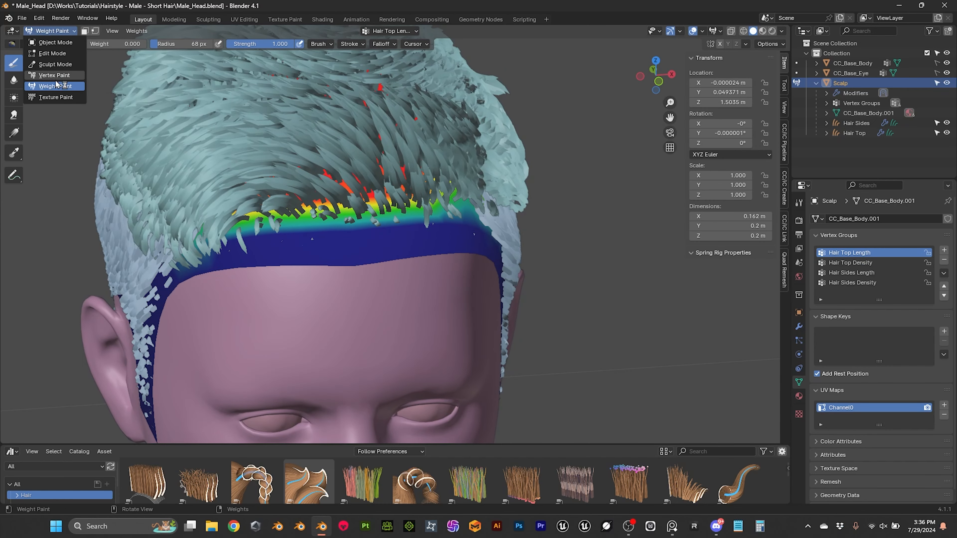
click(52, 54)
scroll(270, 174, up, 2)
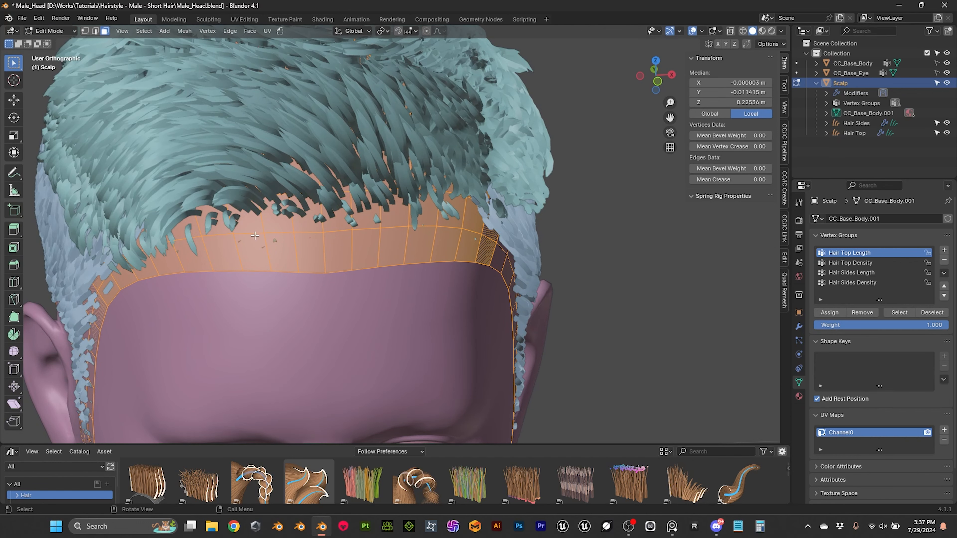
middle_drag(484, 227, 296, 137)
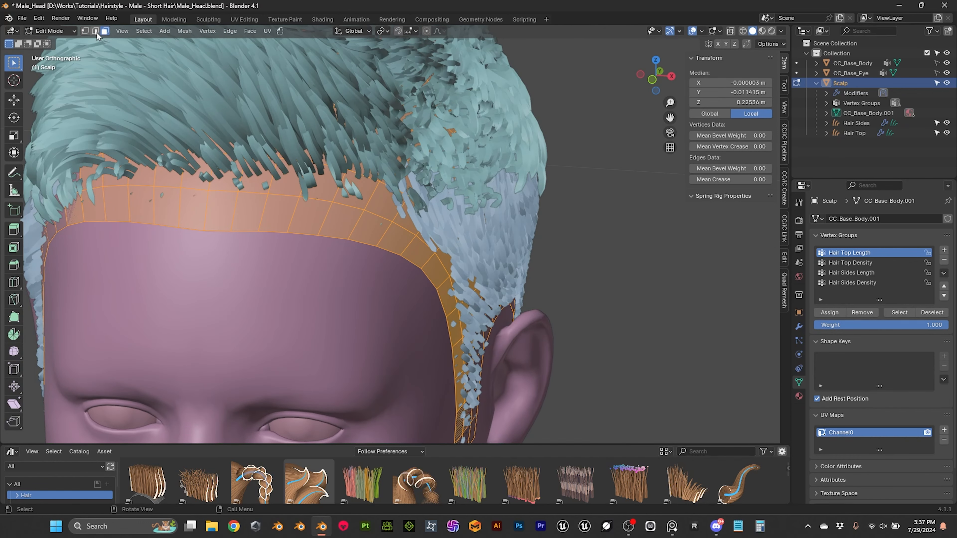
click(365, 209)
middle_drag(389, 184, 425, 185)
shift+middle_drag(230, 190, 391, 189)
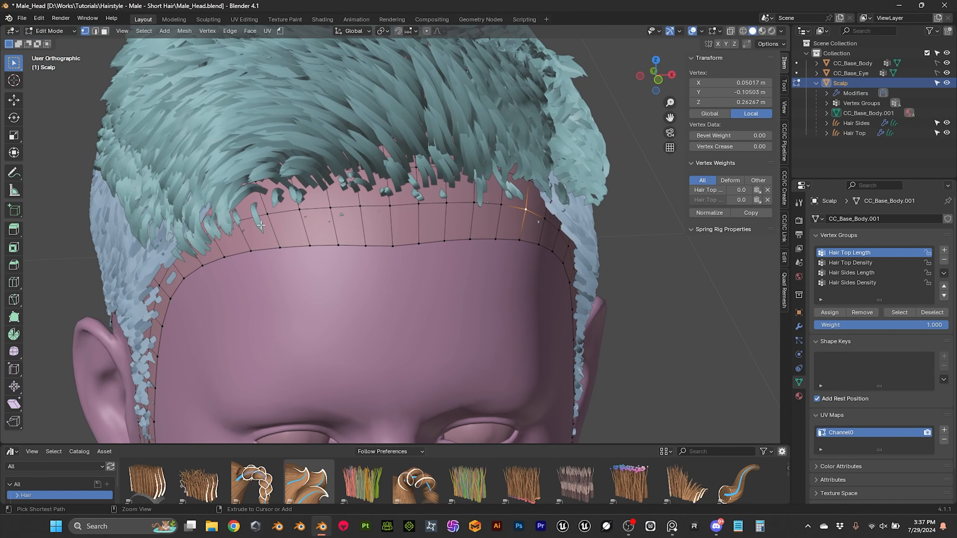
ctrl+click(237, 220)
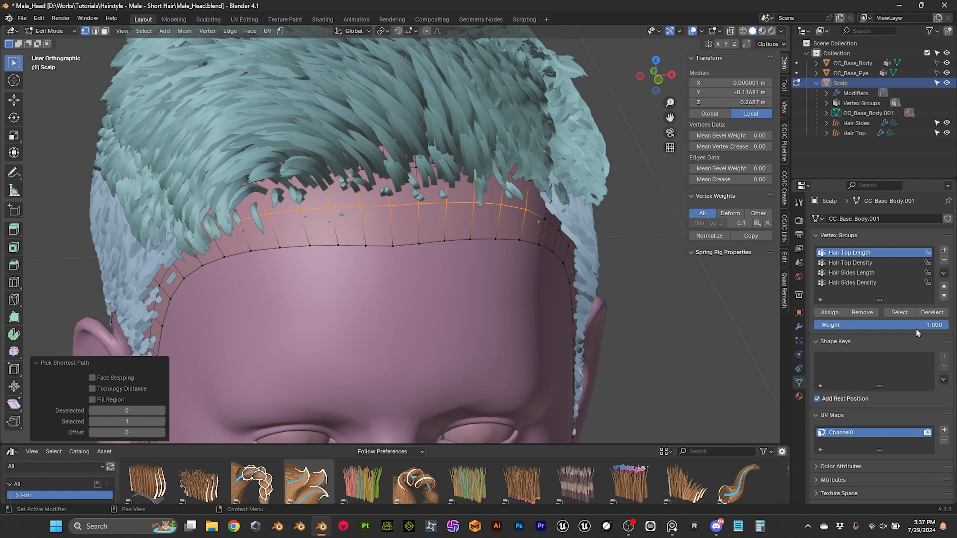
click(830, 313)
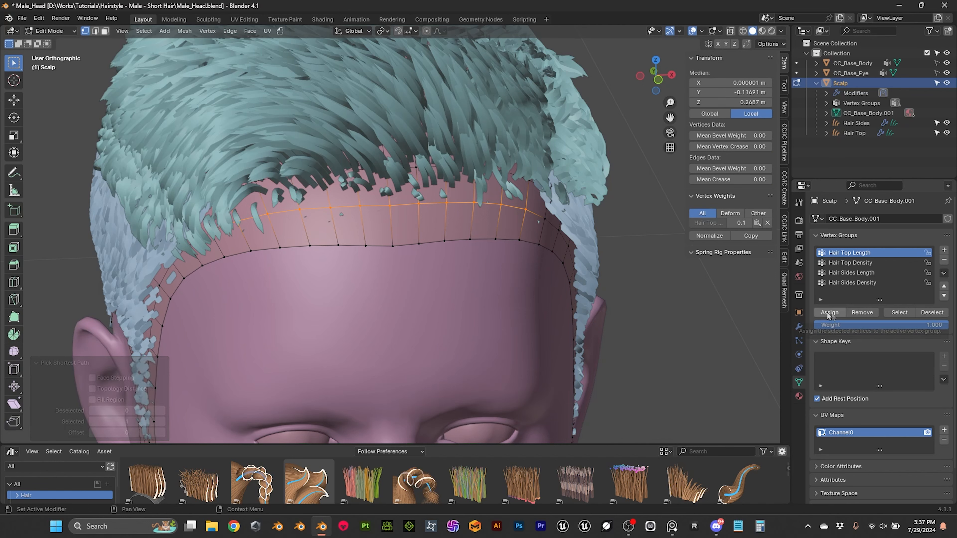
mouse_move(516, 178)
middle_down()
mouse_move(437, 171)
mouse_move(509, 173)
middle_up()
scroll(509, 173, down, 2)
scroll(509, 173, up, 1)
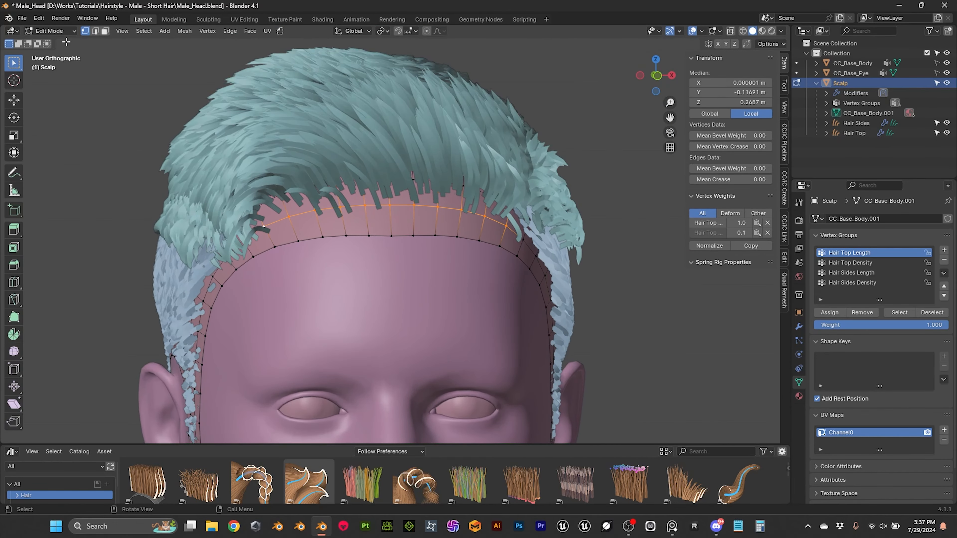
Step: Inspect the Hair Top Length weights and the hair along the front hairline from several angles in Weight Paint mode
click(67, 32)
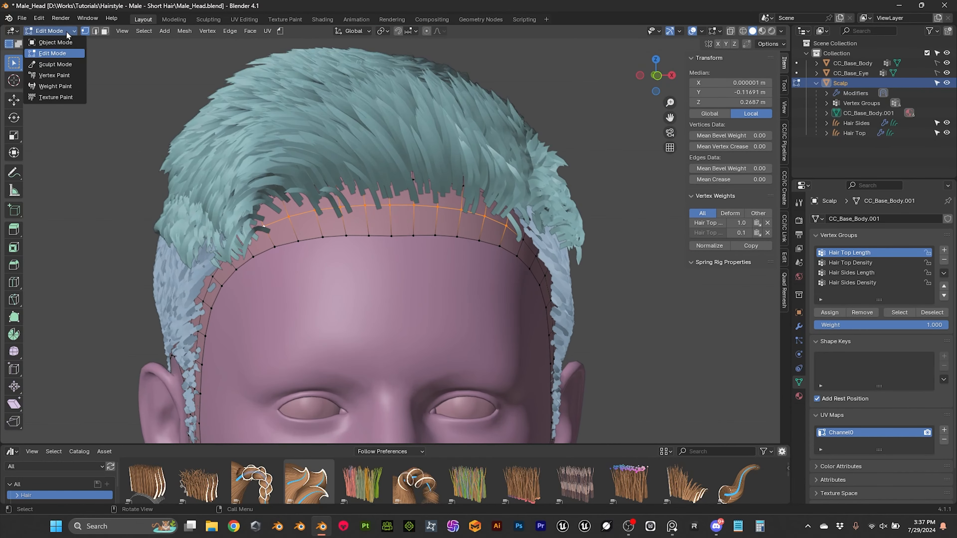
click(59, 86)
mouse_move(395, 165)
middle_down()
mouse_move(301, 150)
mouse_move(385, 160)
middle_up()
mouse_move(352, 267)
middle_down()
mouse_move(374, 220)
mouse_move(400, 278)
middle_up()
scroll(418, 310, up, 4)
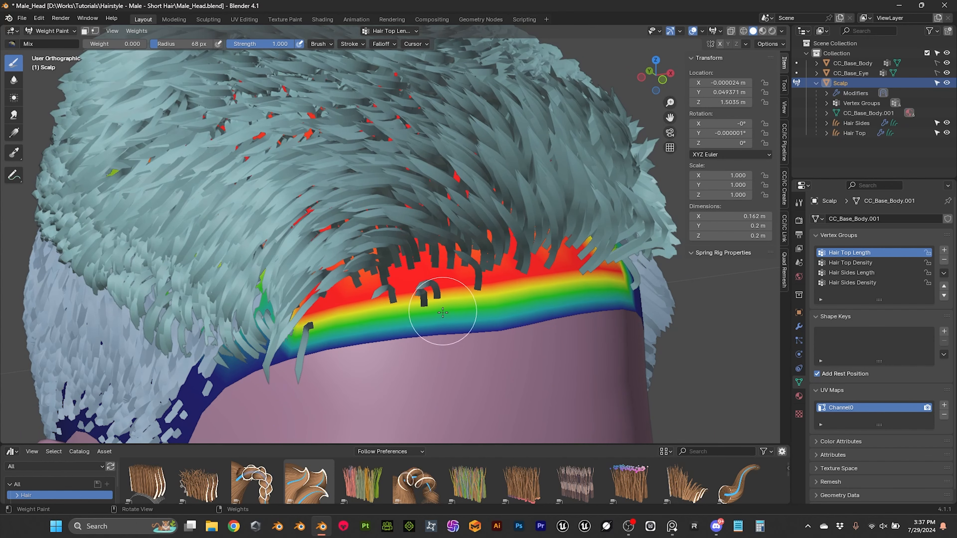
mouse_move(504, 287)
middle_down()
mouse_move(228, 293)
mouse_move(307, 308)
middle_up()
scroll(455, 323, down, 4)
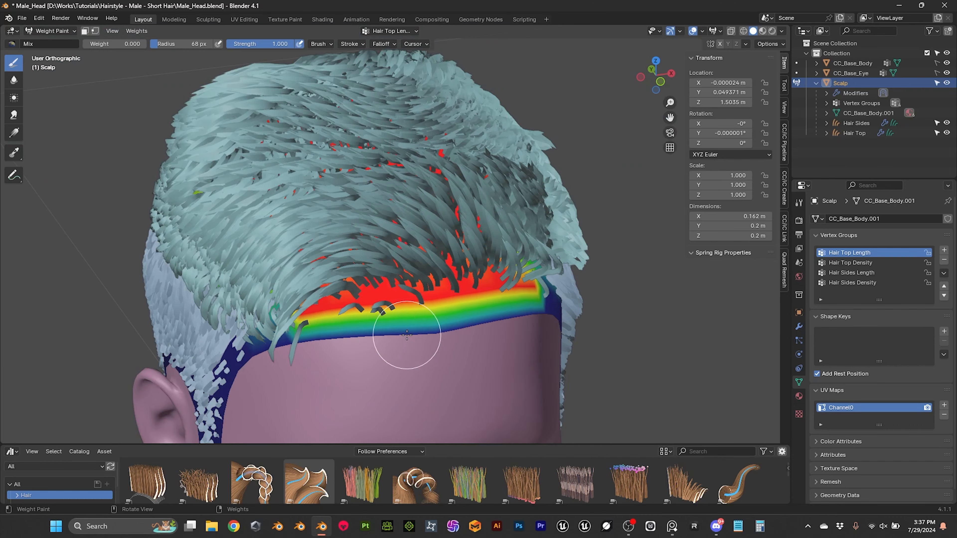
mouse_move(414, 318)
middle_down()
mouse_move(429, 306)
mouse_move(392, 205)
mouse_move(415, 304)
middle_up()
scroll(415, 305, up, 1)
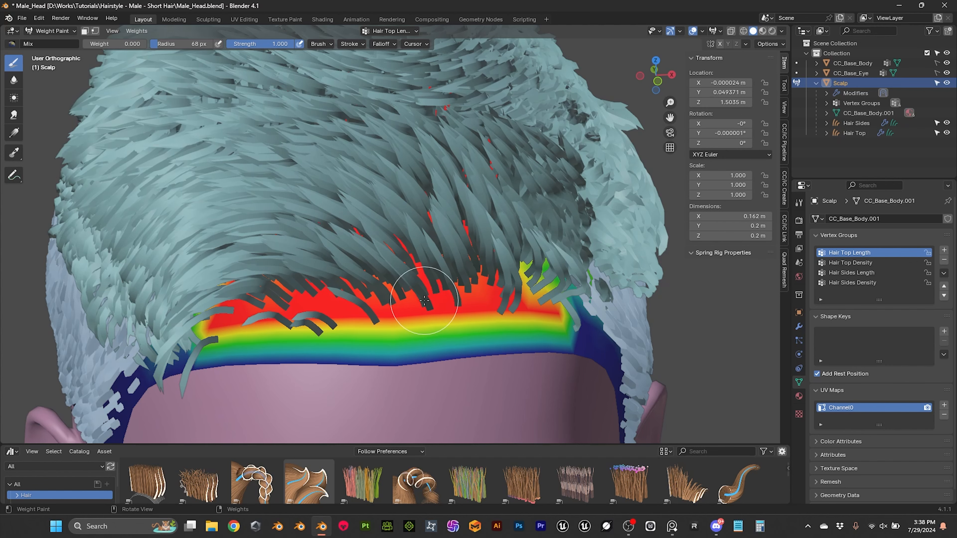
scroll(467, 308, down, 1)
scroll(471, 310, up, 1)
scroll(472, 309, down, 1)
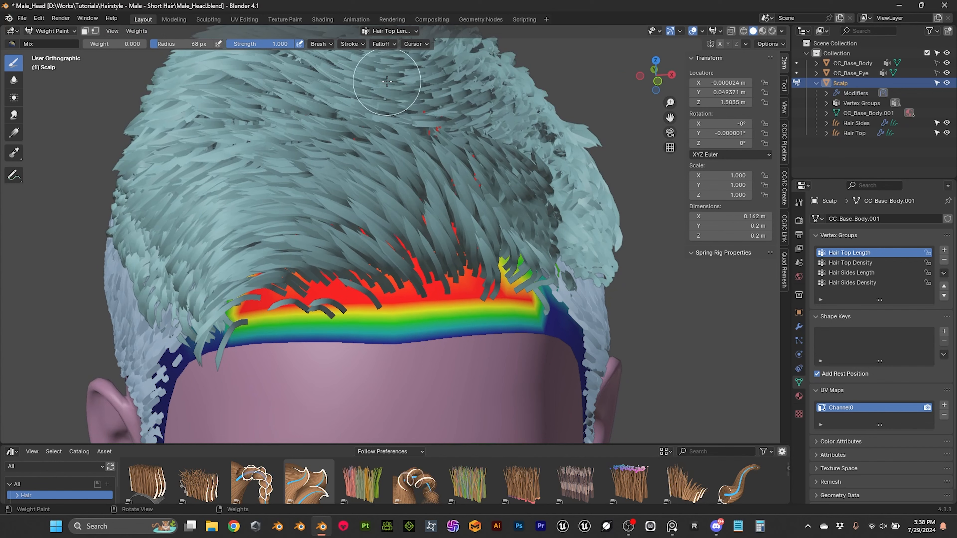
click(362, 44)
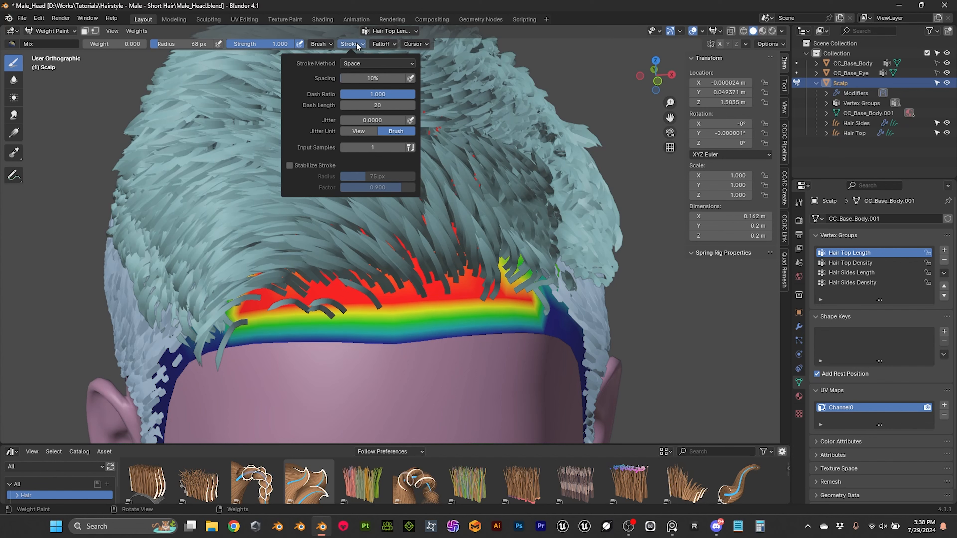
click(358, 44)
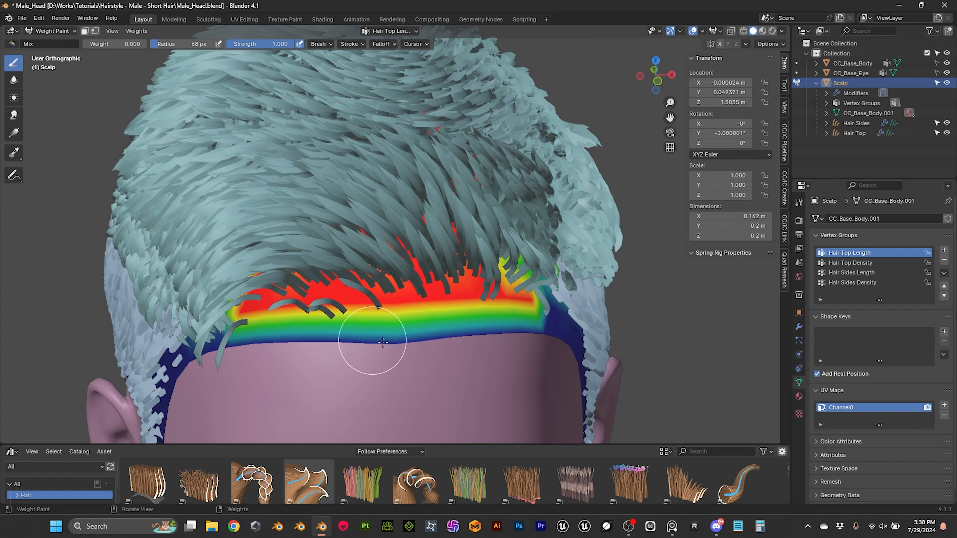
middle_drag(486, 300, 464, 277)
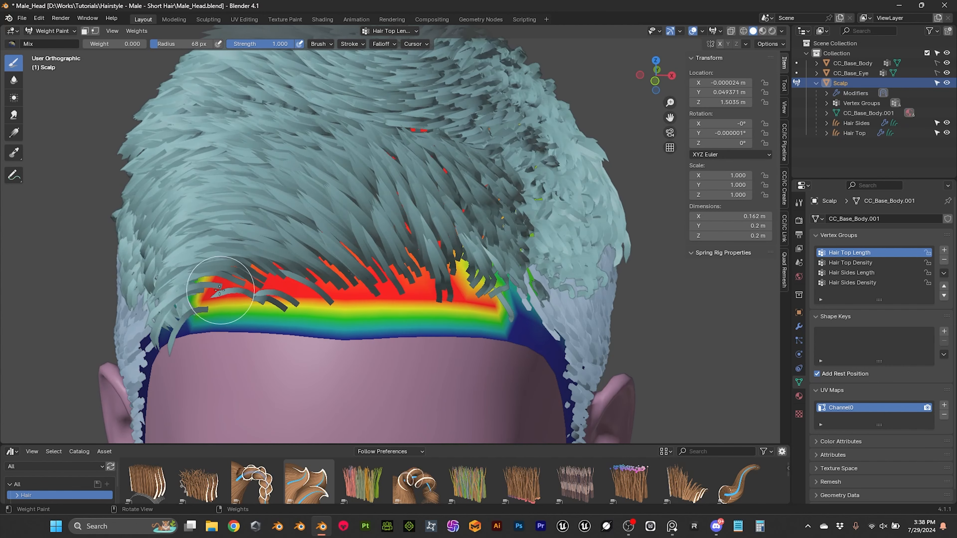
mouse_move(382, 263)
middle_down()
mouse_move(360, 198)
mouse_move(296, 221)
mouse_move(390, 242)
mouse_move(543, 228)
mouse_move(445, 256)
mouse_move(456, 285)
mouse_move(454, 260)
middle_up()
Step: Return the scalp to Edit Mode and assign weight 0 in Hair Top Length to the selected front hairline vertices
click(62, 31)
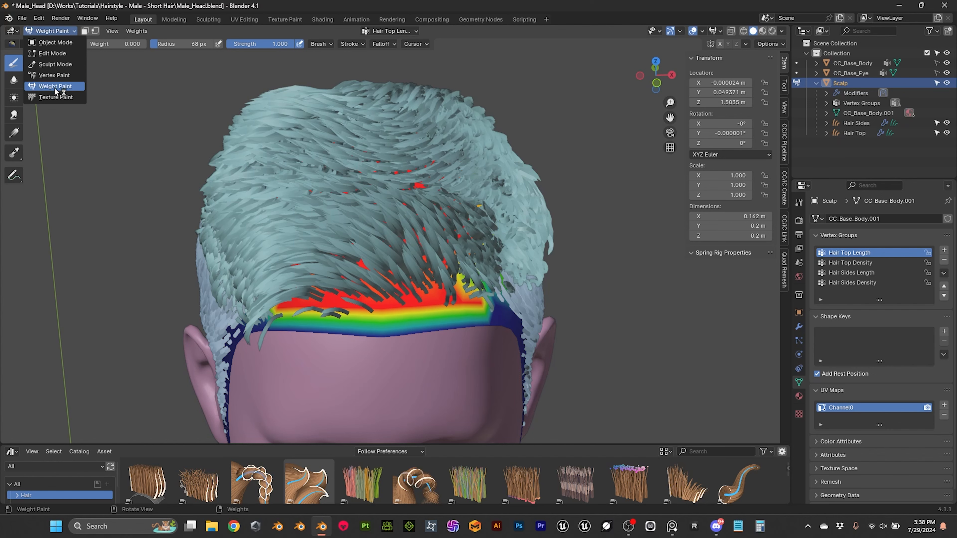
click(60, 54)
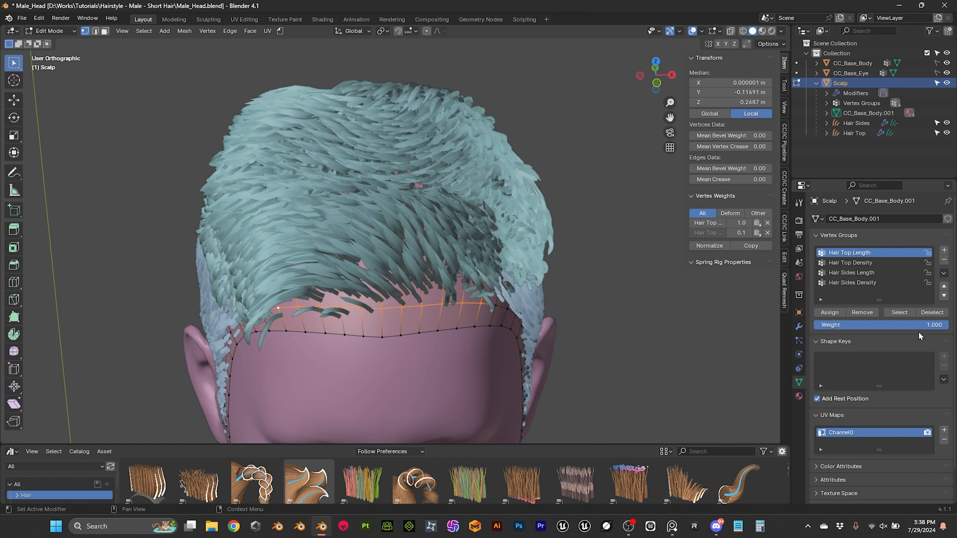
click(931, 327)
text(0)
key(Return)
click(830, 313)
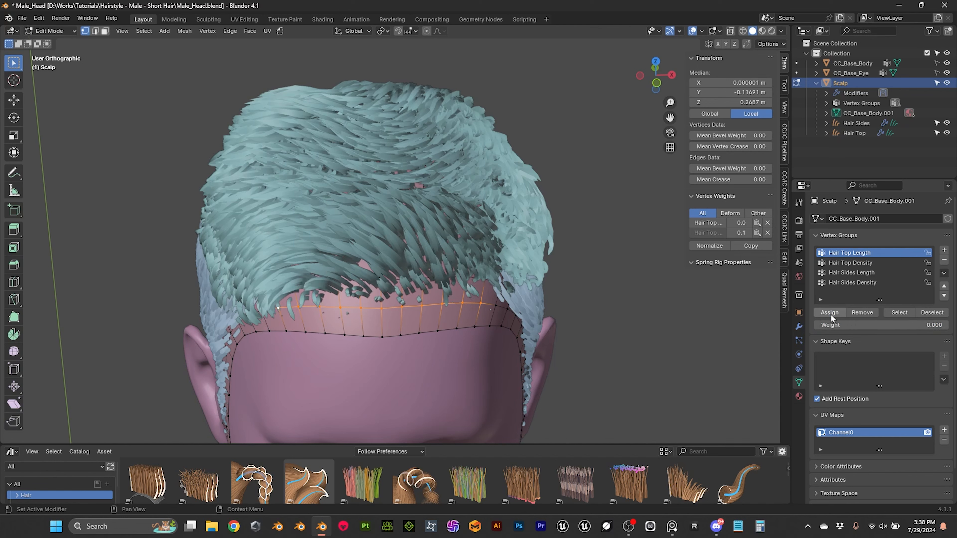
Step: Assign weight 0 in the Hair Top Density group to the selected front hairline vertices and return the scalp to Object Mode
click(866, 263)
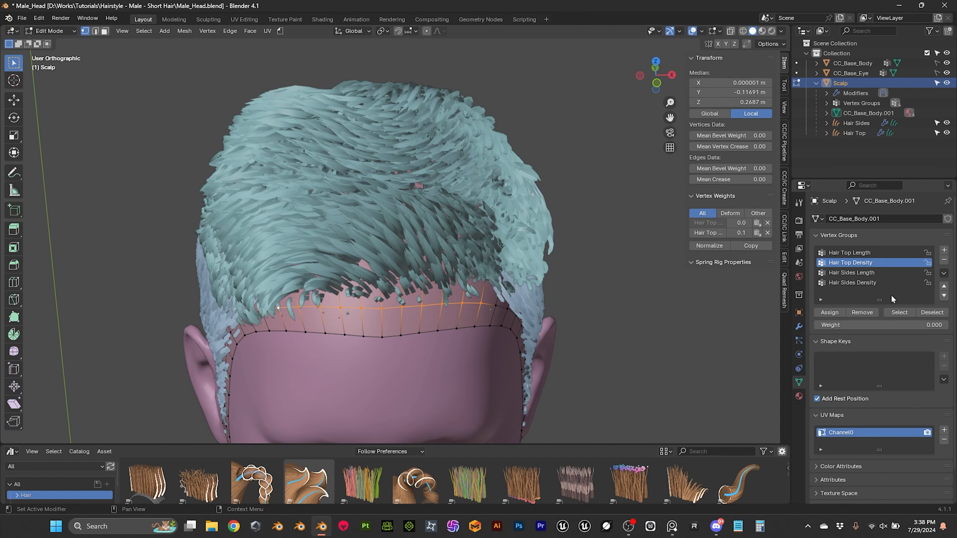
click(830, 312)
middle_drag(501, 241, 414, 280)
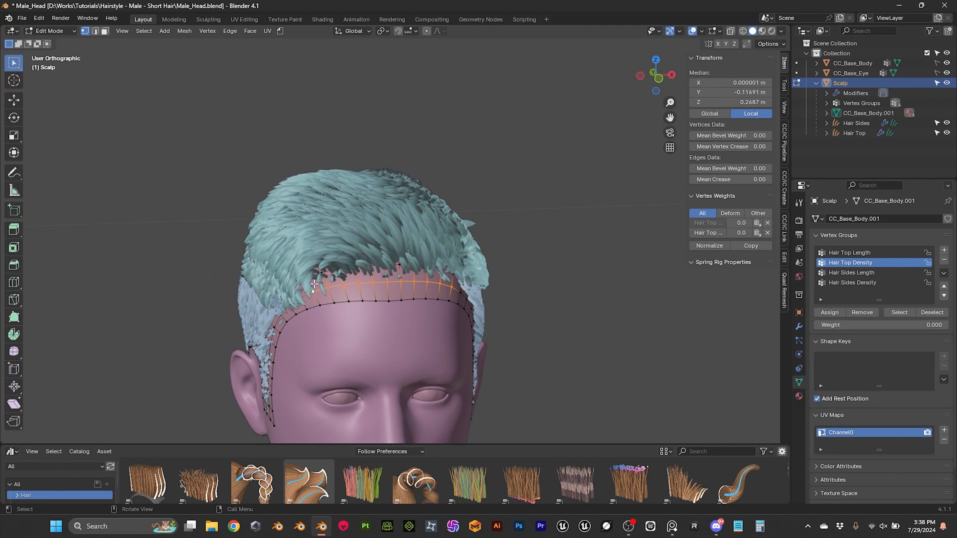
key(Tab)
middle_drag(402, 248, 422, 195)
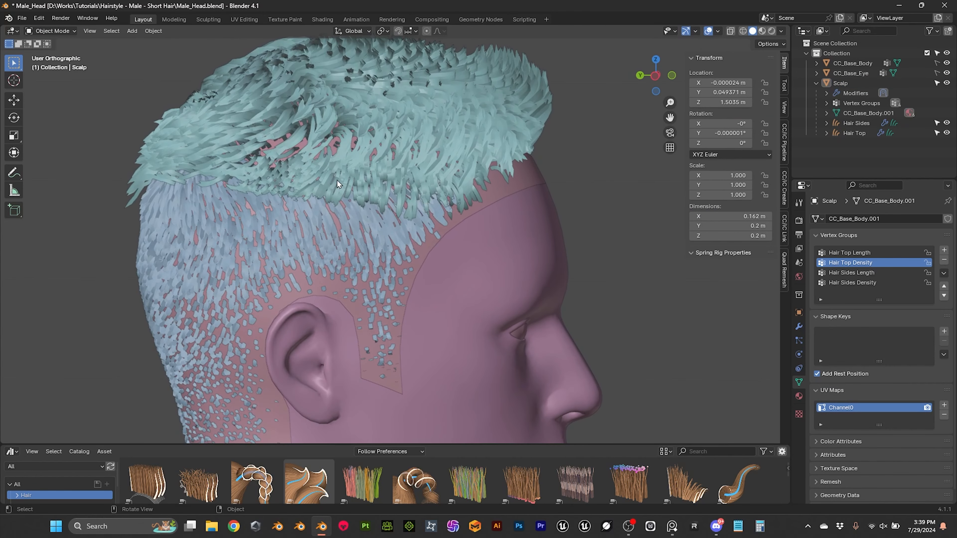
Step: Put the Hair Top curves in Sculpt Mode and comb the guides along the right side of the head above the ear
click(315, 98)
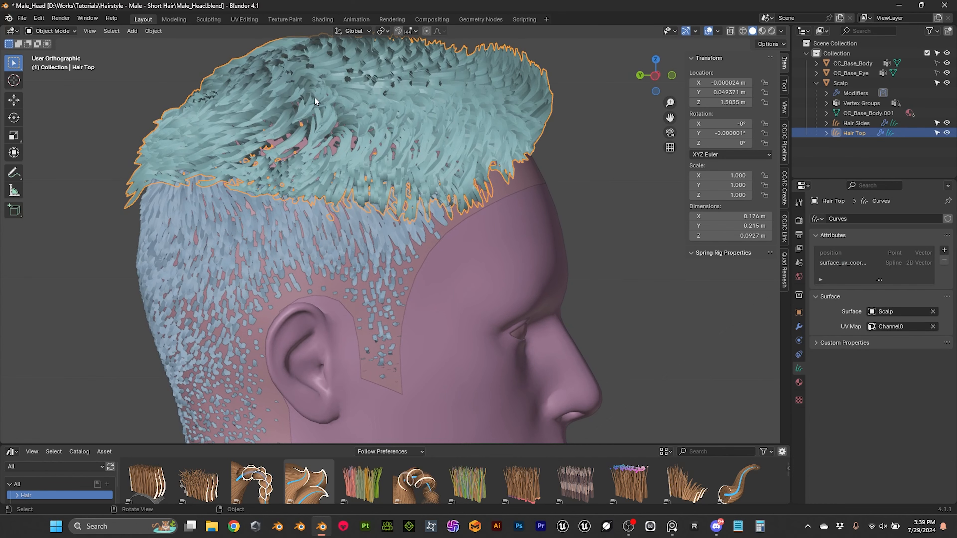
click(54, 31)
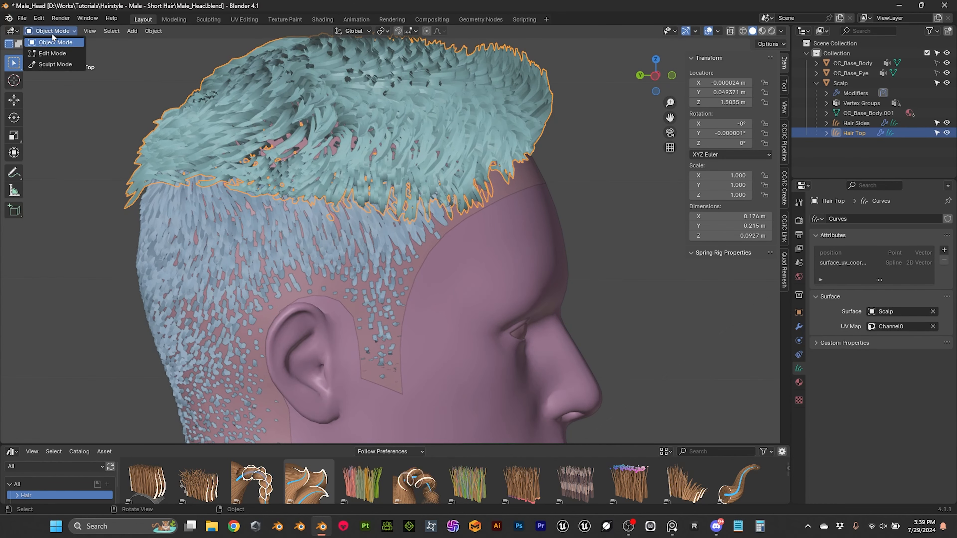
click(50, 66)
middle_drag(402, 214, 399, 195)
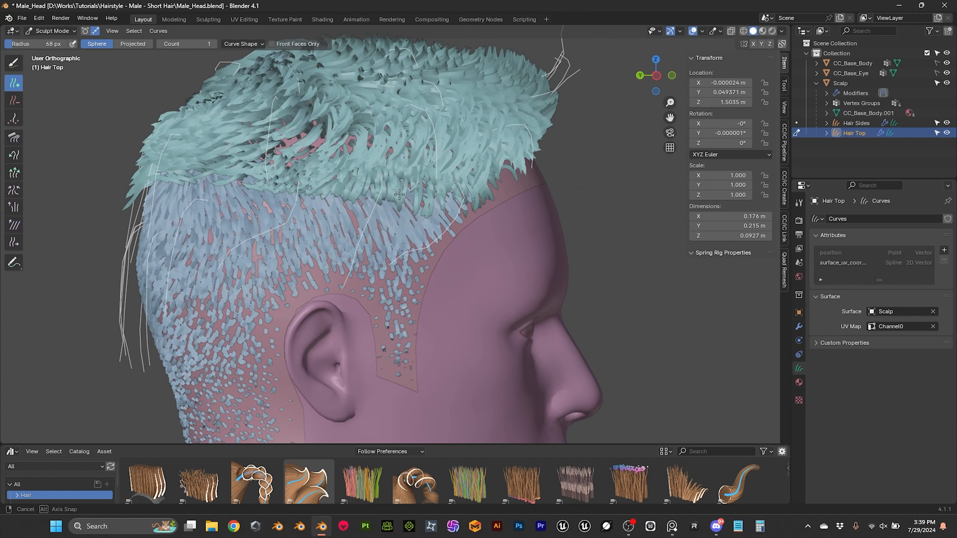
click(14, 138)
drag(359, 196, 384, 227)
middle_drag(377, 230, 387, 227)
mouse_move(266, 230)
mouse_down()
mouse_move(350, 256)
mouse_move(459, 249)
mouse_move(379, 266)
mouse_up()
mouse_move(379, 265)
middle_down()
mouse_move(402, 160)
mouse_move(300, 173)
mouse_move(399, 139)
mouse_move(271, 211)
mouse_move(230, 264)
mouse_move(463, 211)
mouse_move(467, 196)
mouse_move(369, 158)
mouse_move(252, 183)
middle_up()
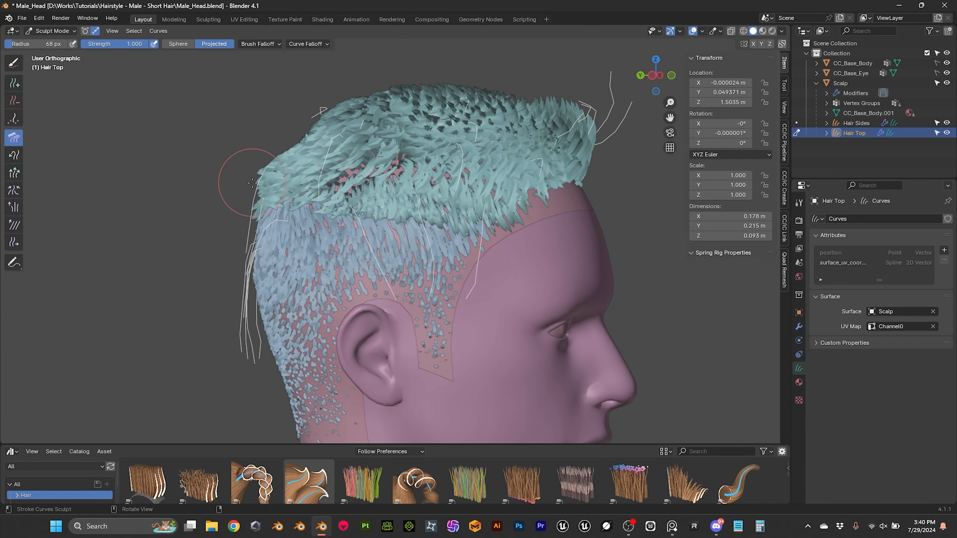
Step: Puff and smooth the Hair Top guides at the back of the crown
click(14, 208)
click(15, 224)
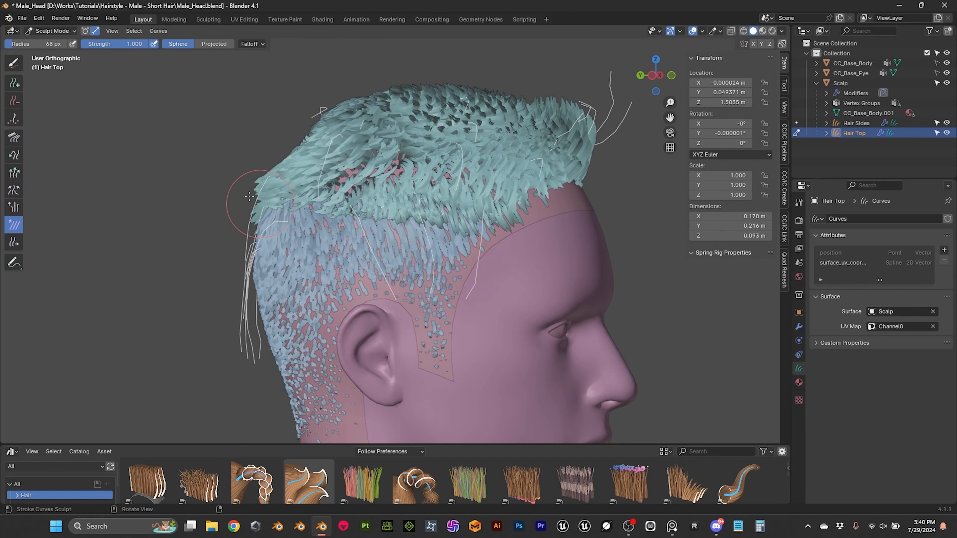
middle_drag(426, 212, 326, 196)
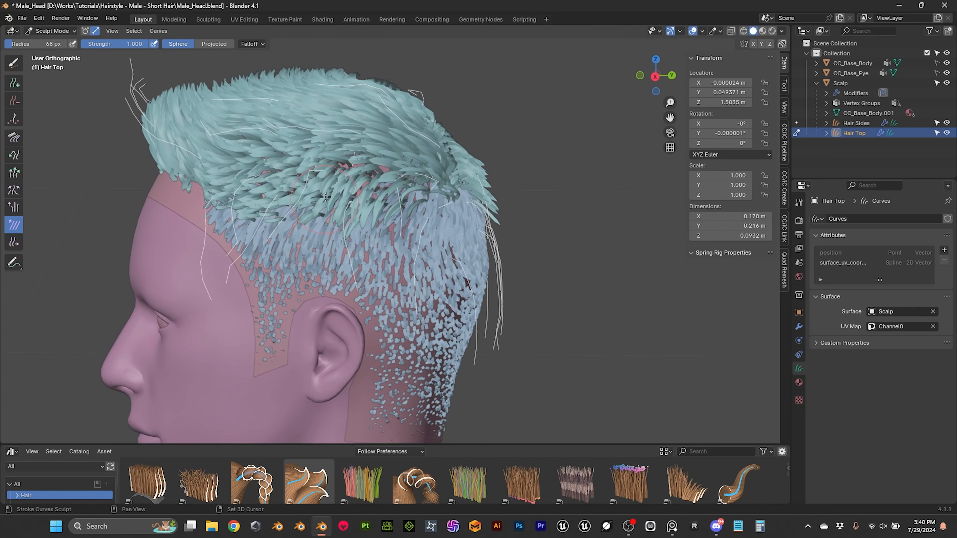
Step: Comb the Hair Top guides on the left side of the head and puff them around the left side and back
key(c)
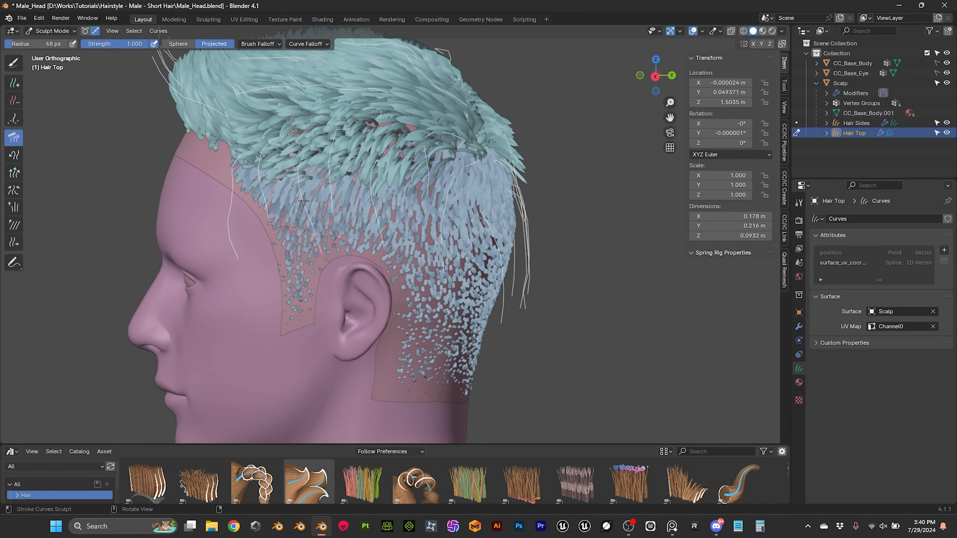
middle_drag(254, 254, 377, 177)
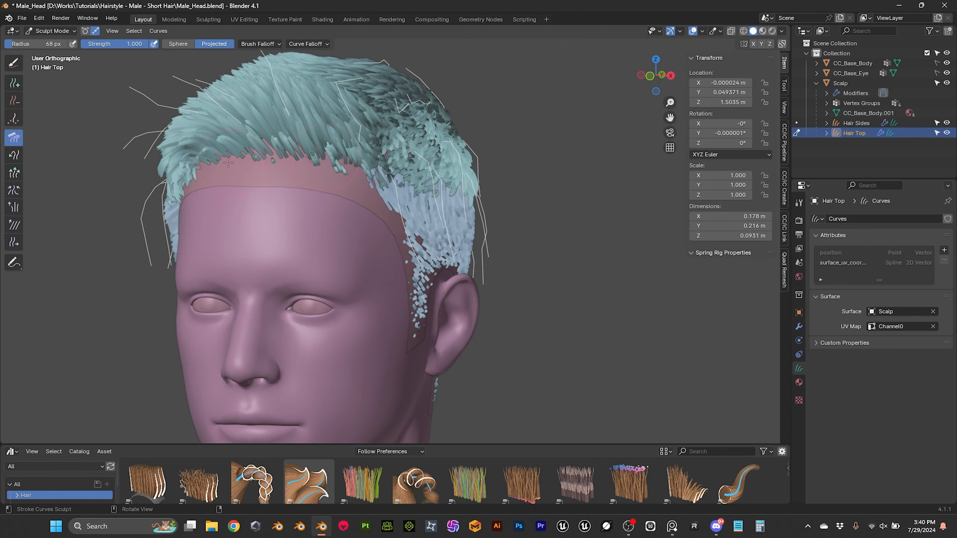
click(13, 207)
middle_drag(241, 189, 372, 168)
middle_drag(268, 159, 235, 159)
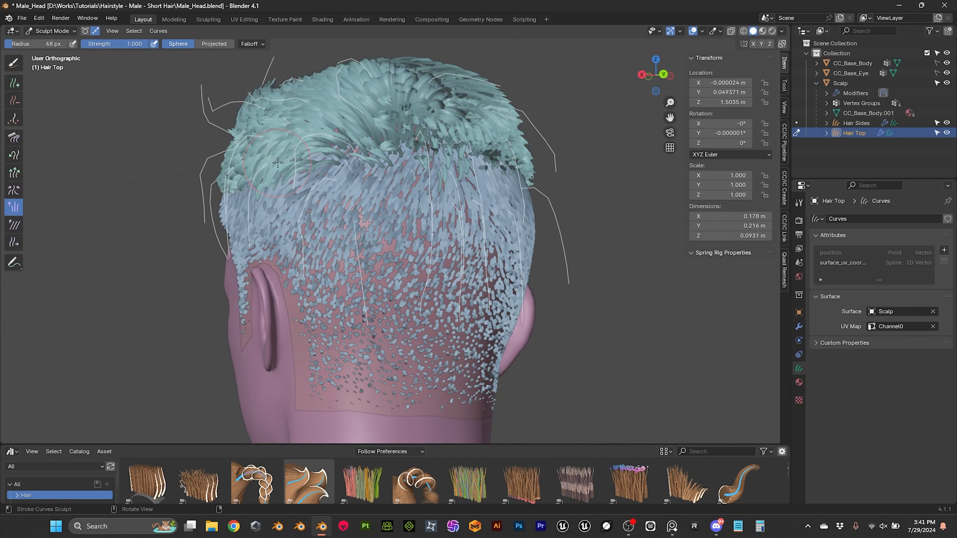
middle_drag(298, 143, 243, 173)
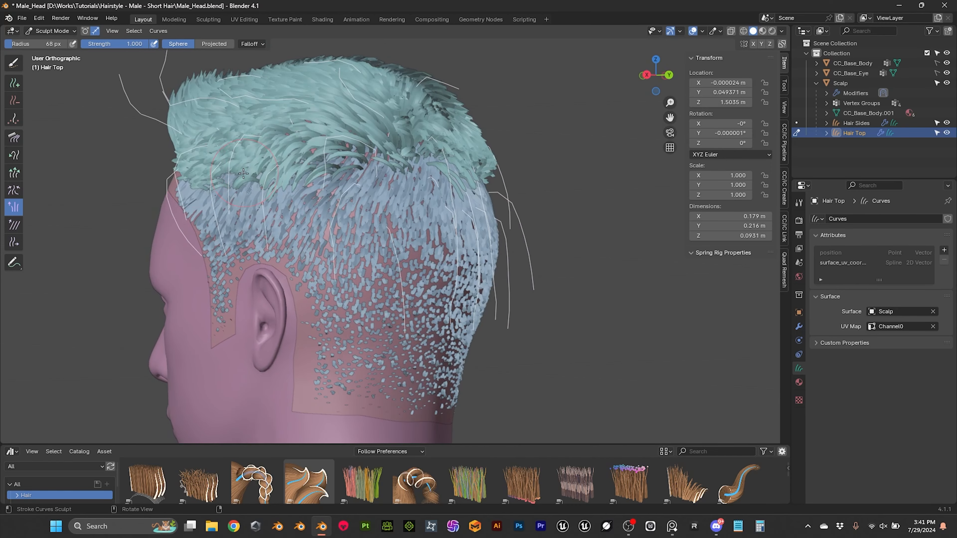
Step: Leave Sculpt Mode, inspect the haircut in plain grey with the Scalp hidden, and restore the random object colors and Scalp visibility
middle_drag(180, 171, 400, 212)
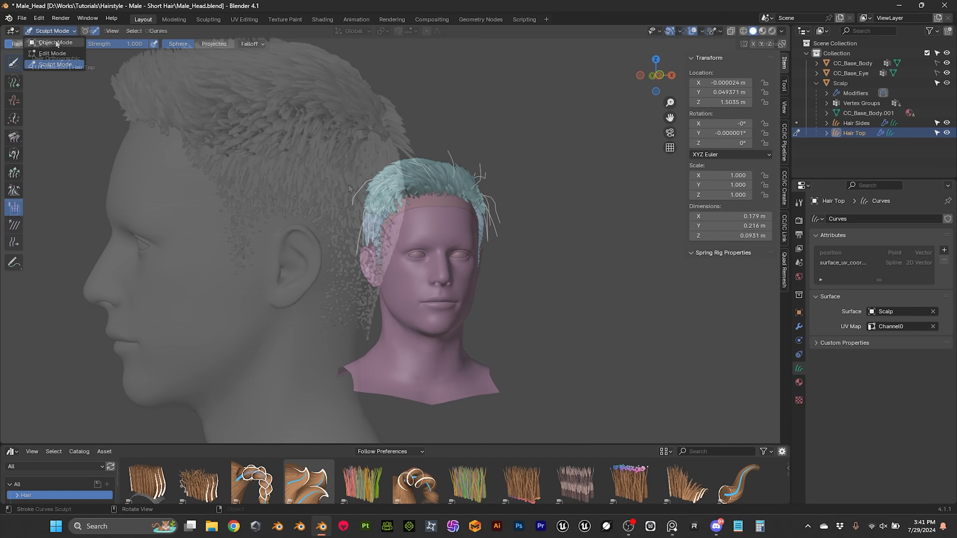
middle_drag(478, 171, 358, 164)
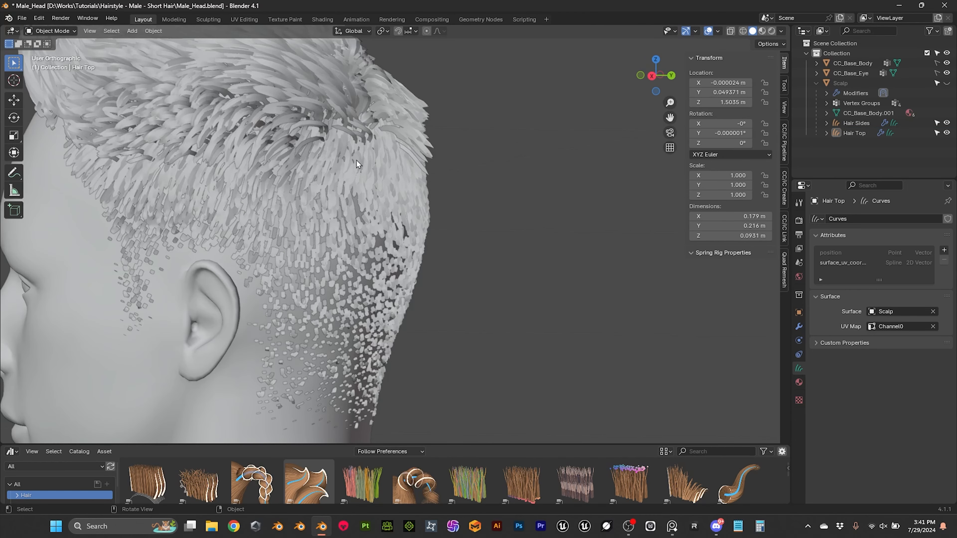
click(781, 32)
click(773, 192)
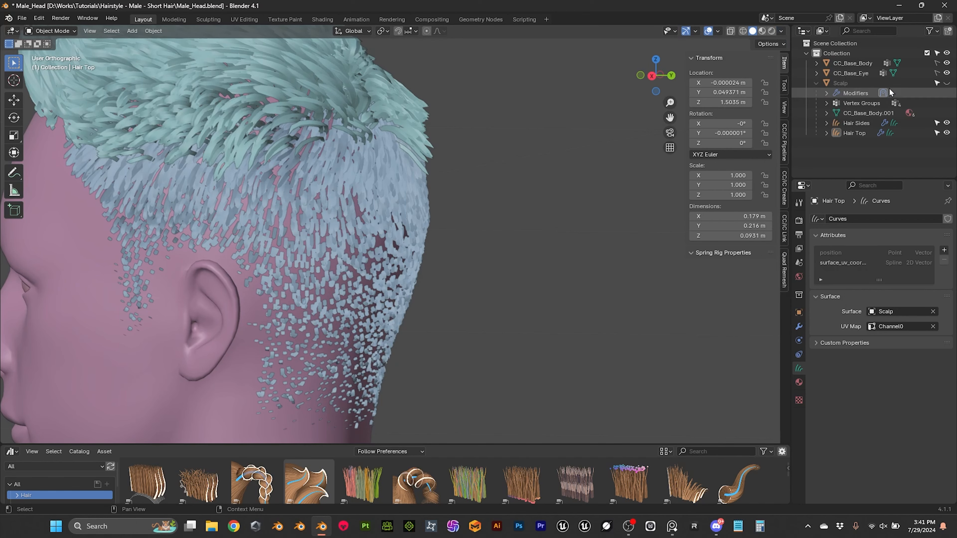
middle_drag(466, 140, 316, 202)
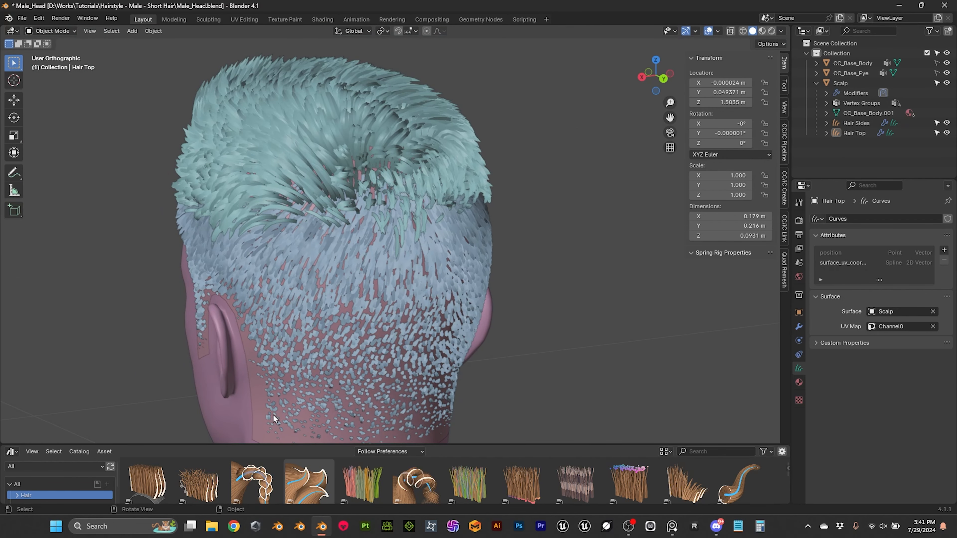
Step: In Weight Paint mode on the Scalp, paint Hair Top Density with weight 0.8 at the back where the top meets the sides
click(282, 357)
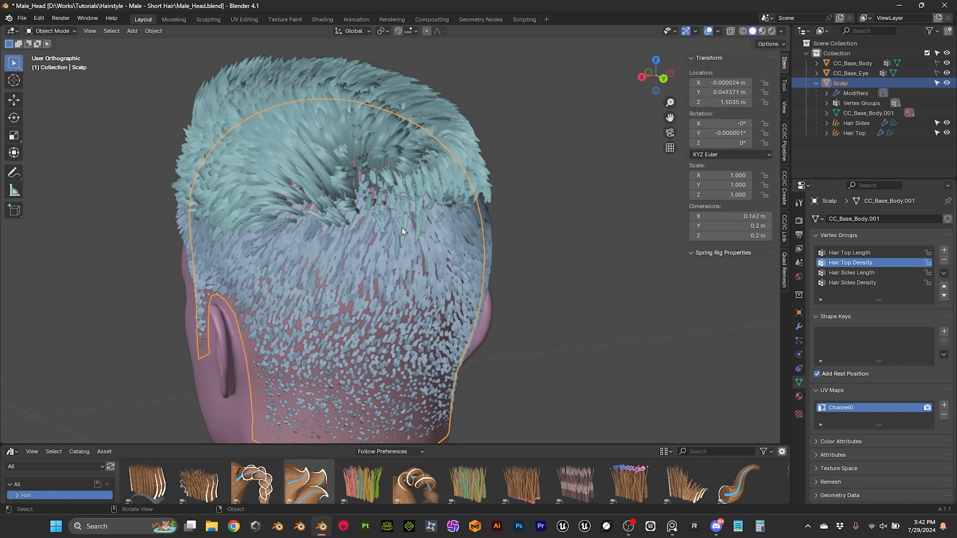
click(67, 31)
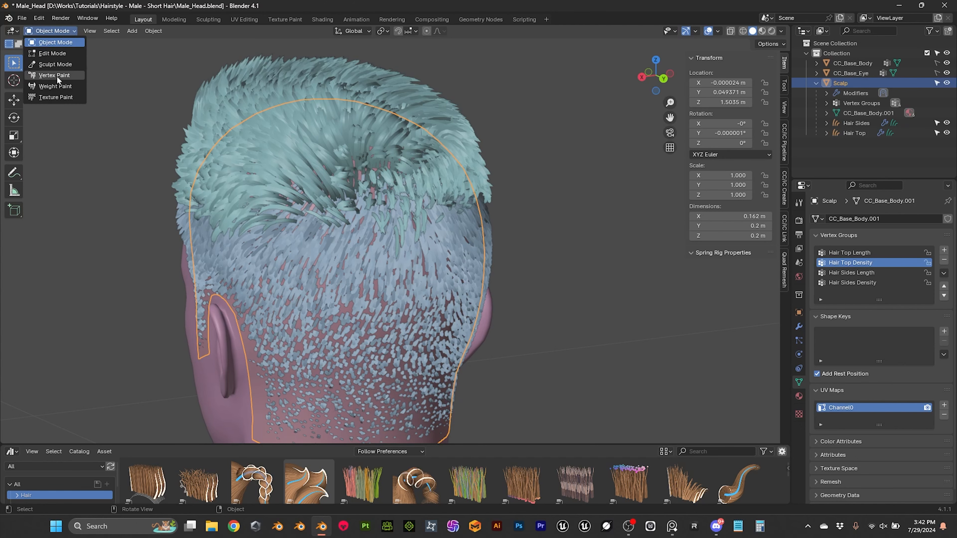
click(51, 86)
scroll(378, 200, up, 2)
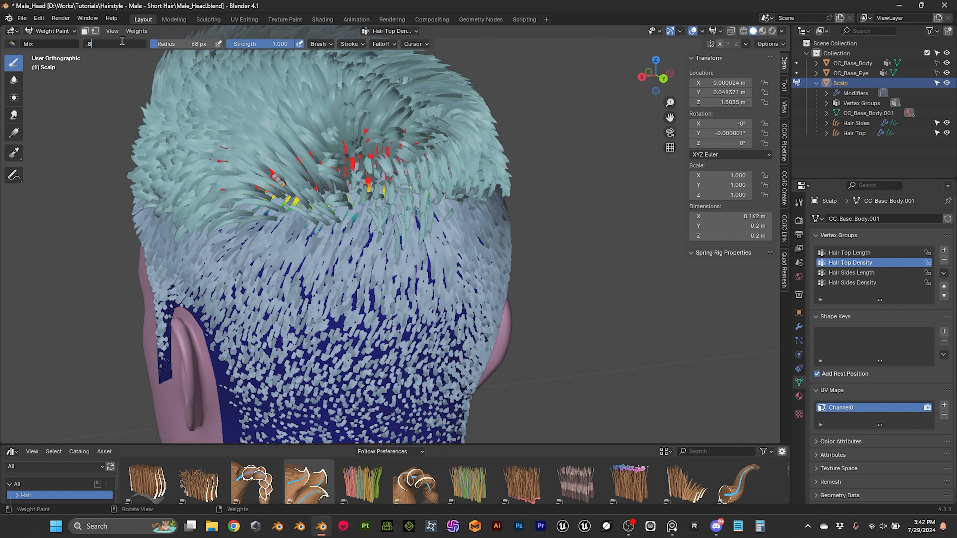
drag(293, 210, 355, 226)
mouse_move(455, 216)
middle_down()
mouse_move(425, 211)
mouse_move(474, 204)
mouse_move(442, 197)
mouse_move(286, 215)
mouse_move(542, 236)
mouse_move(226, 152)
middle_up()
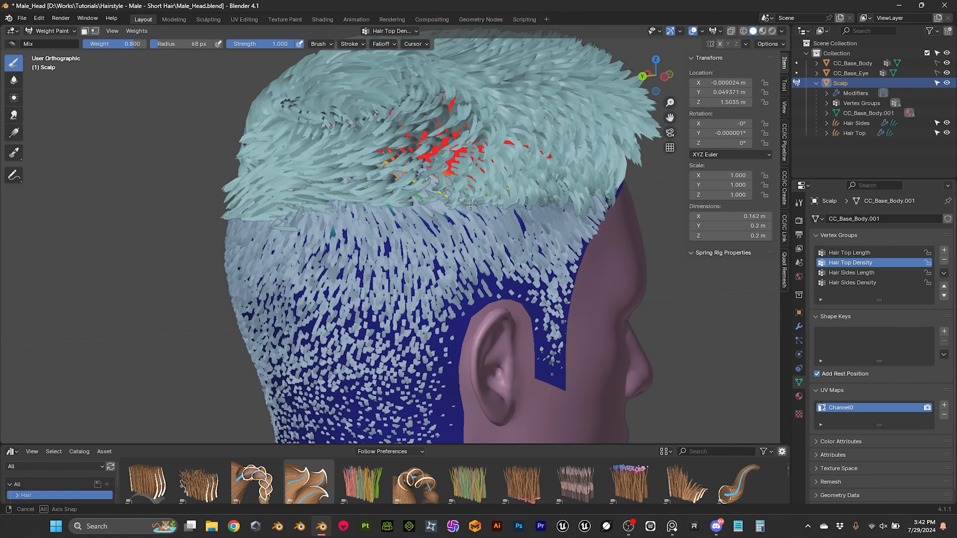
Step: Blur the Hair Top Density weights along the right side and back, where the top hair blends into the sides
click(14, 80)
middle_drag(470, 211, 527, 211)
drag(545, 211, 643, 206)
middle_drag(414, 217, 362, 231)
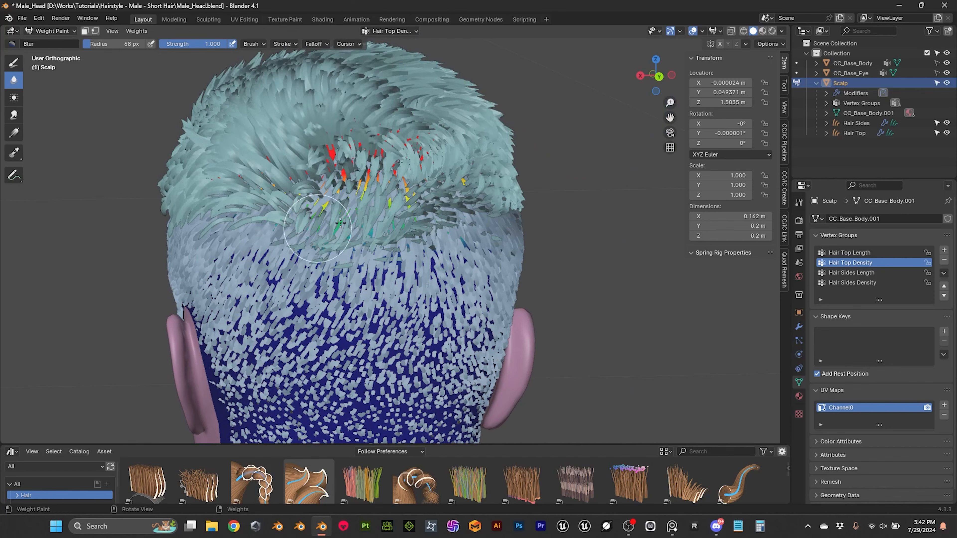
middle_drag(362, 231, 313, 213)
mouse_move(314, 212)
mouse_down()
mouse_move(339, 194)
mouse_move(210, 196)
mouse_up()
middle_drag(209, 196, 282, 192)
Step: Make Hair Top Length the active vertex group and blur its weights across the back of the head
scroll(408, 184, down, 4)
mouse_move(408, 184)
middle_down()
mouse_move(646, 184)
mouse_move(258, 184)
middle_up()
scroll(409, 201, up, 3)
mouse_move(401, 200)
middle_down()
mouse_move(420, 199)
mouse_move(390, 196)
mouse_move(376, 175)
middle_up()
scroll(441, 170, up, 2)
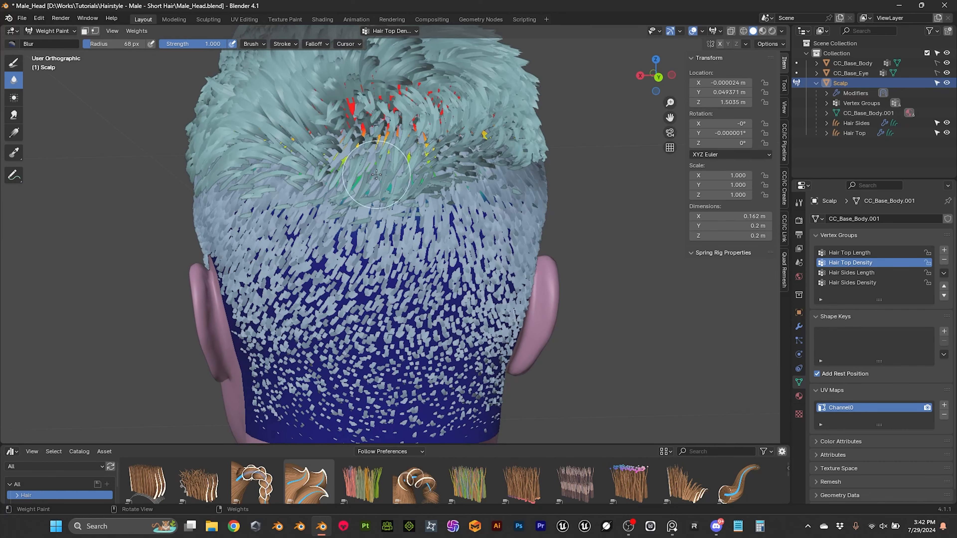
middle_drag(776, 263, 741, 256)
middle_drag(377, 181, 504, 189)
click(859, 252)
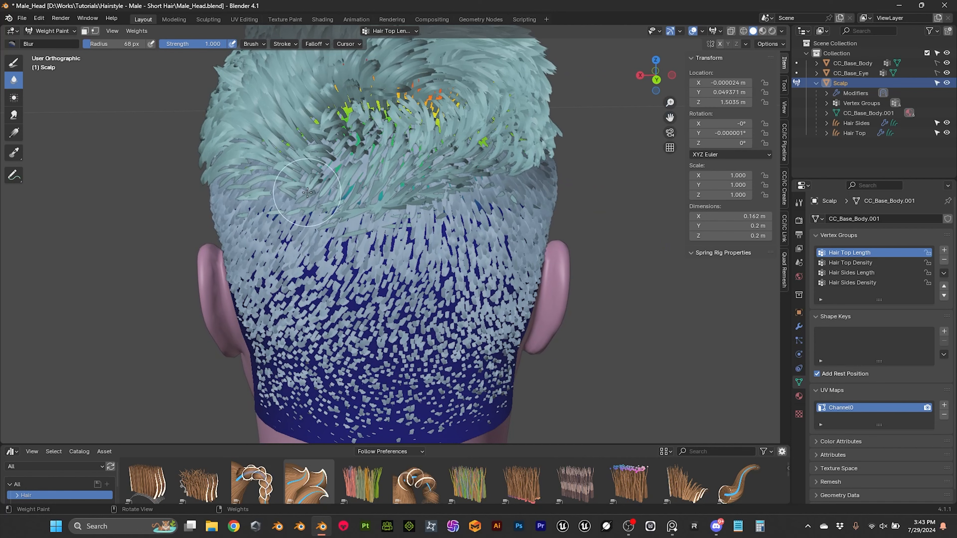
mouse_move(460, 184)
middle_down()
mouse_move(414, 185)
mouse_move(478, 186)
middle_up()
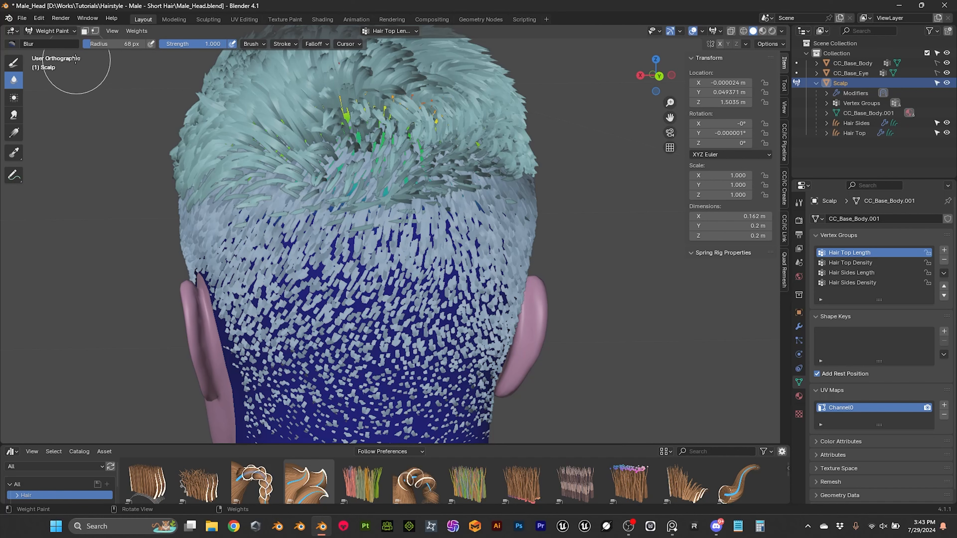
Step: Leave Weight Paint on the scalp, make Hair Top the active object and put it in Sculpt Mode
click(66, 33)
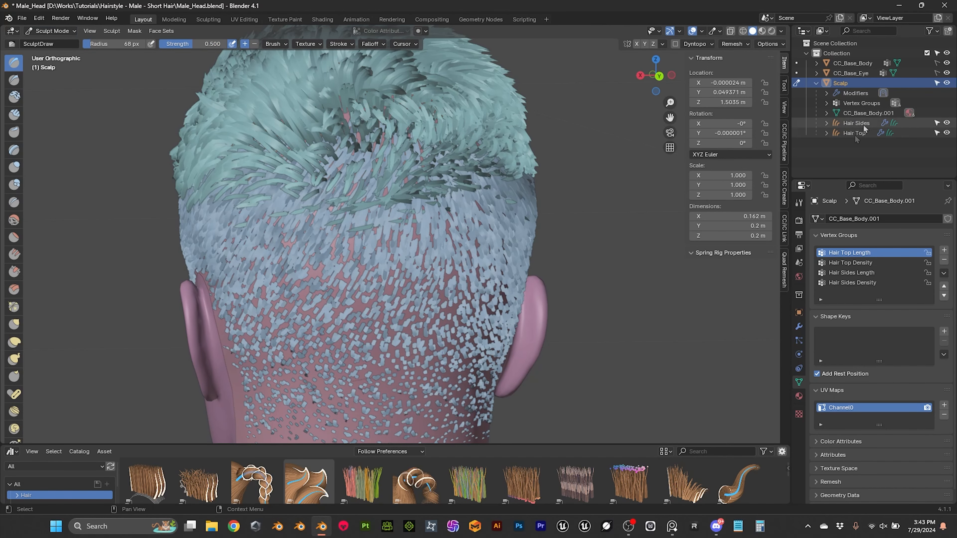
click(855, 124)
click(836, 136)
click(47, 29)
click(60, 33)
click(59, 33)
click(53, 43)
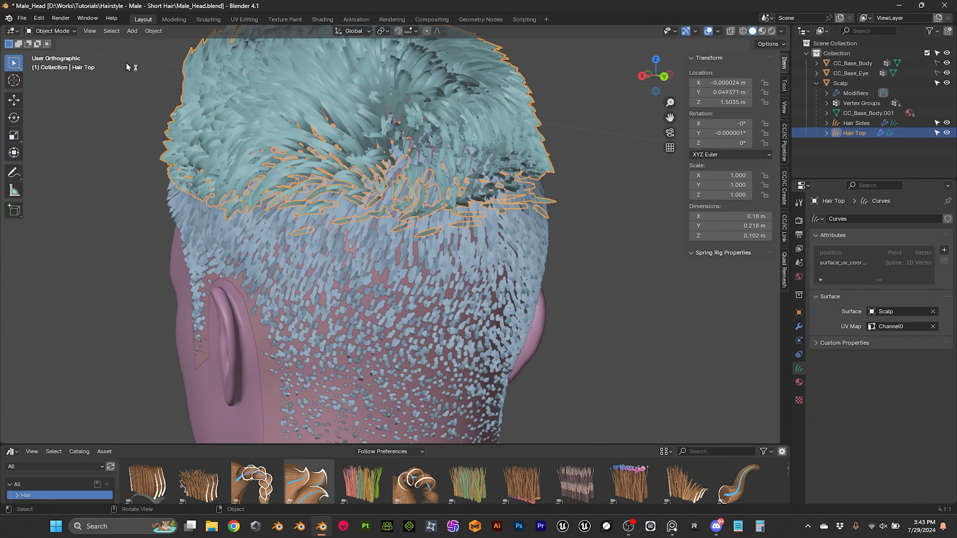
click(53, 31)
click(52, 65)
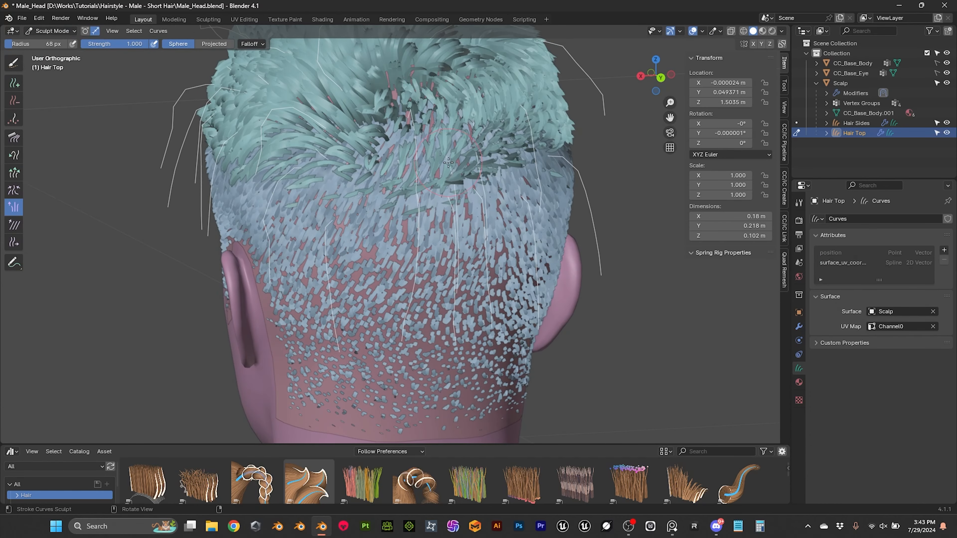
Step: Comb the Hair Top guides across the back of the head, return to Object Mode and clear the selection
click(14, 138)
mouse_move(302, 226)
middle_down()
mouse_move(433, 230)
mouse_move(320, 226)
mouse_move(374, 209)
middle_up()
middle_drag(471, 151, 276, 165)
scroll(202, 132, down, 3)
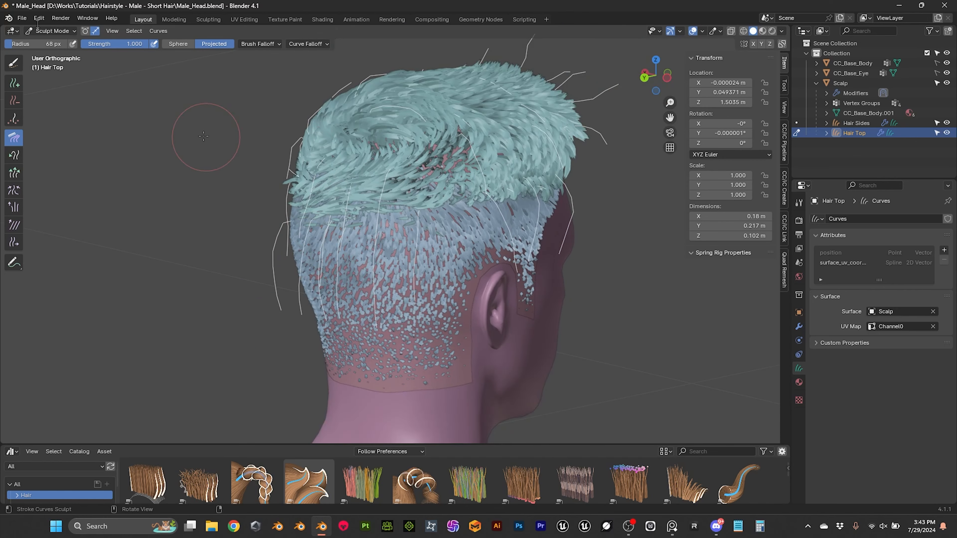
click(53, 31)
click(57, 42)
middle_drag(482, 257, 576, 223)
click(596, 240)
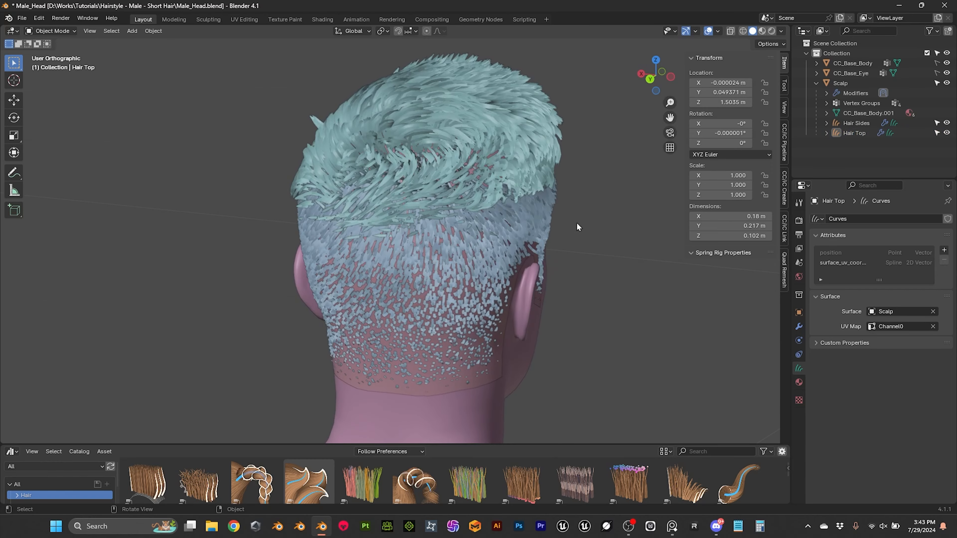
Step: Select Hair Top and review the settings of its Set Hair Curve Profile, Interpolate Hair Curves and Trim Hair Curves modifiers
click(542, 119)
middle_drag(542, 119, 572, 147)
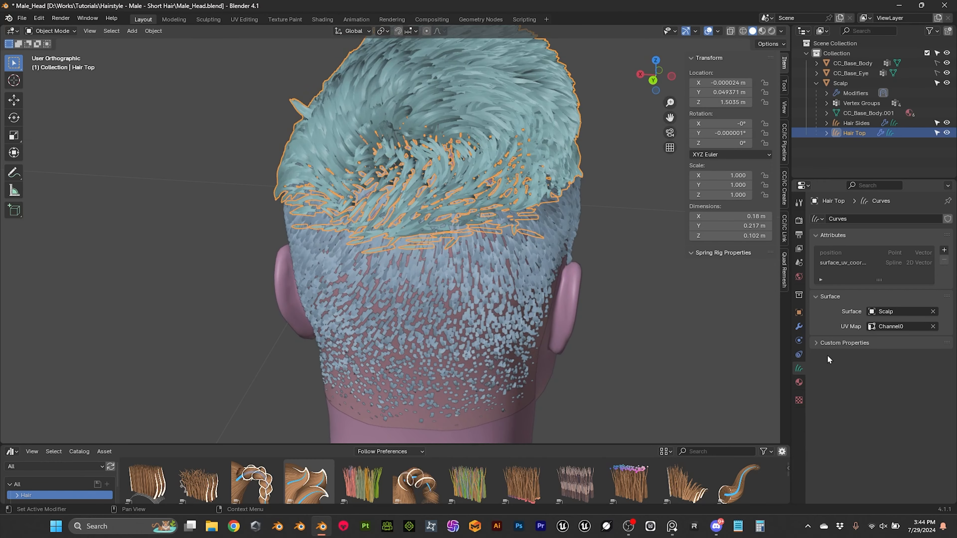
click(798, 325)
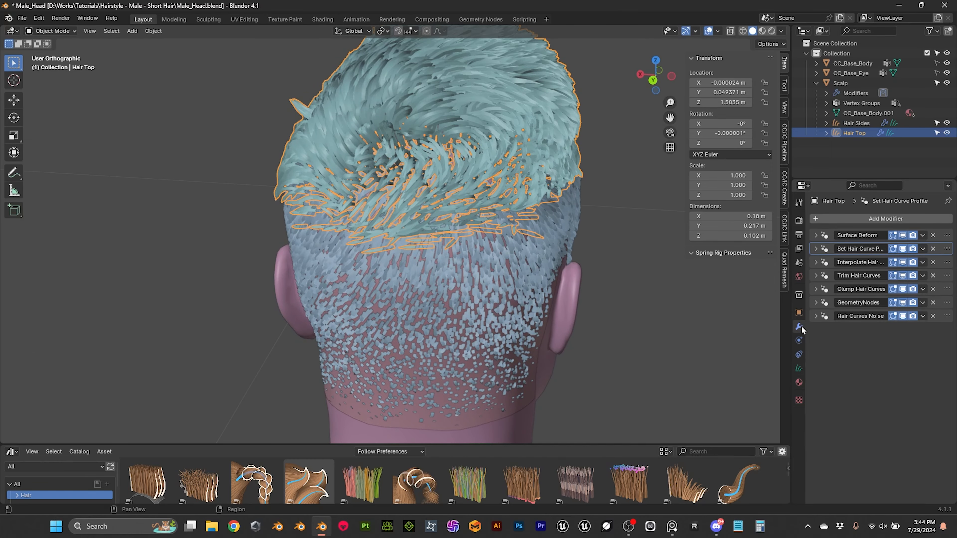
click(815, 249)
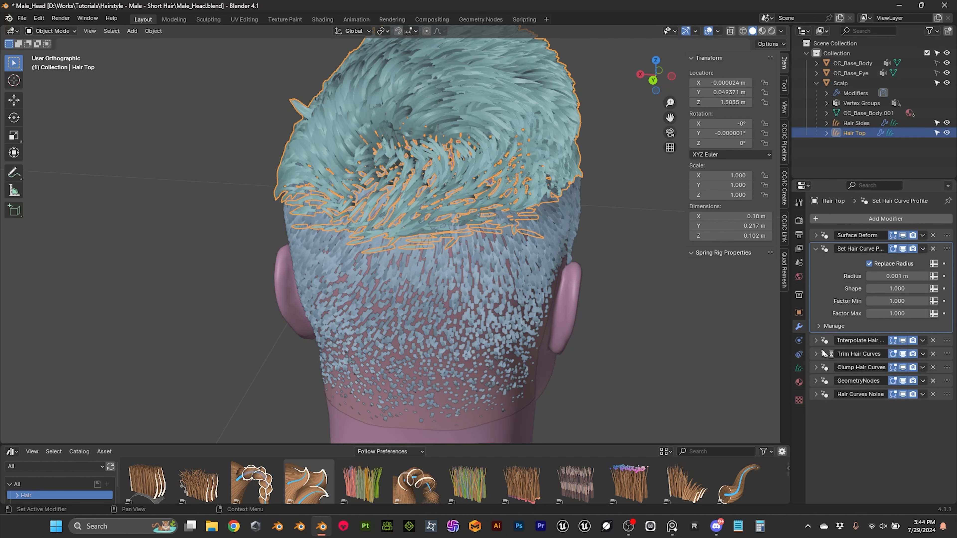
click(814, 339)
scroll(847, 317, down, 5)
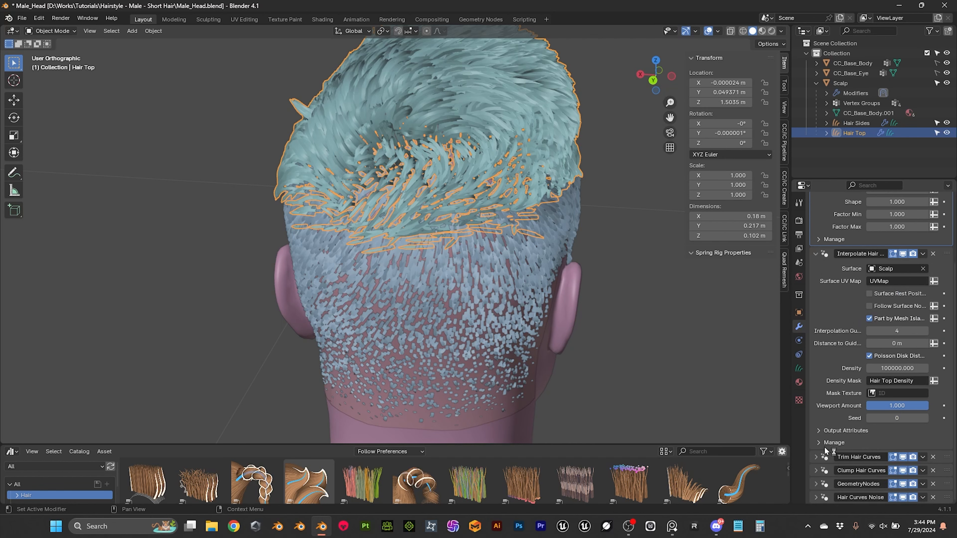
click(815, 457)
scroll(828, 388, down, 5)
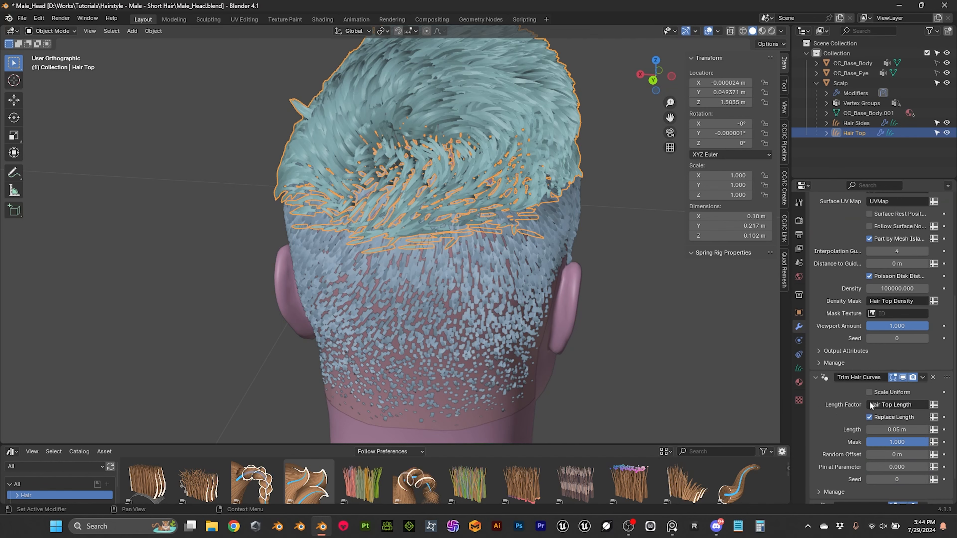
scroll(826, 349, down, 2)
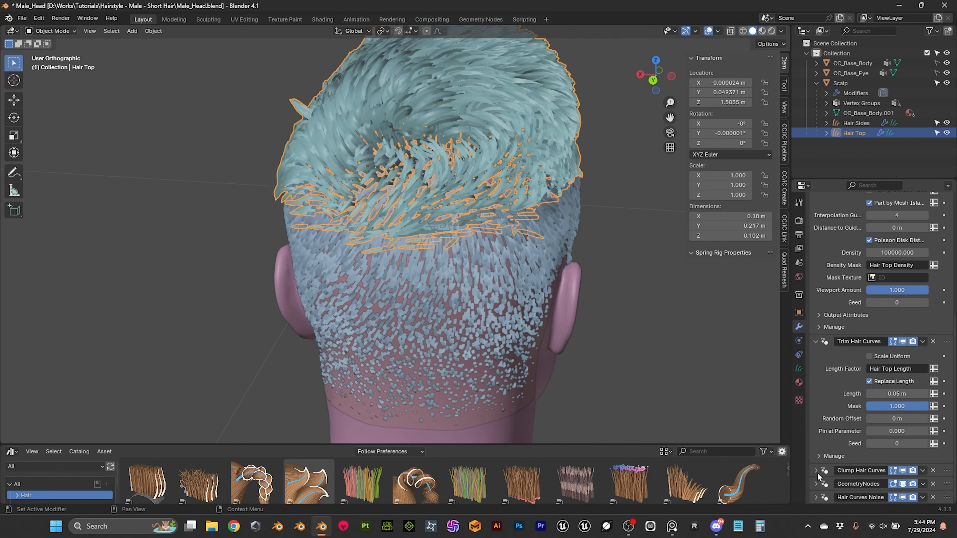
Step: Deselect the hair, check the finished hairstyle from the front and save the Male_Head file
click(611, 283)
middle_drag(610, 284, 385, 263)
key(ctrl+s)
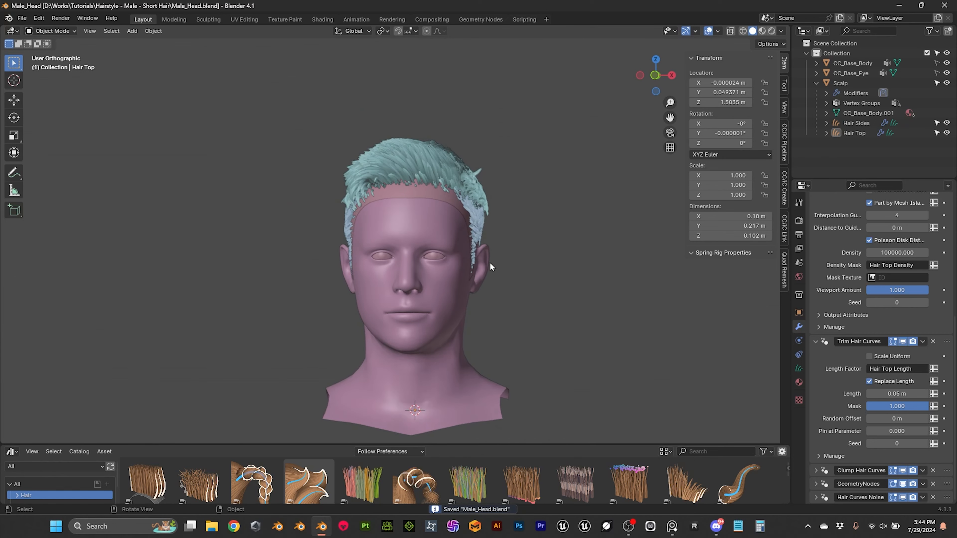
middle_drag(493, 259, 450, 269)
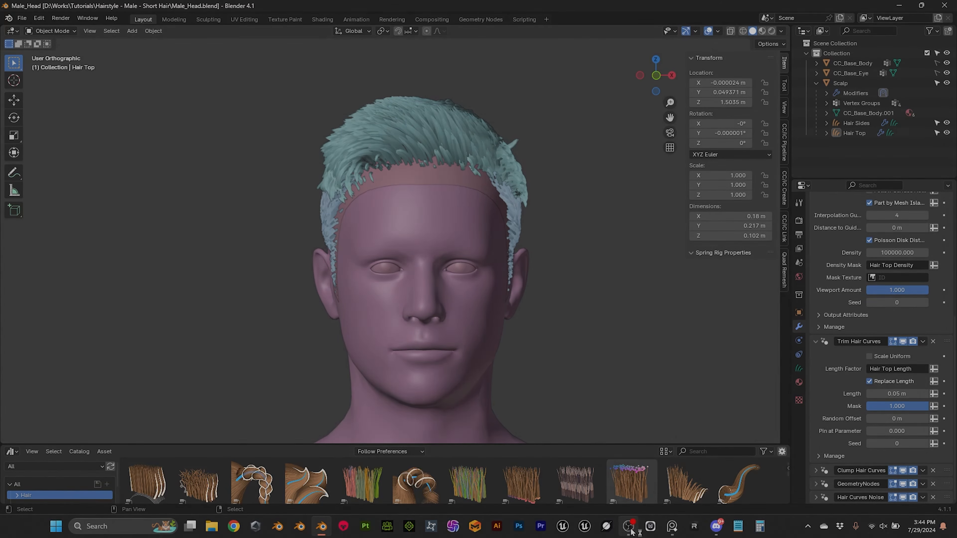
mouse_move(631, 527)
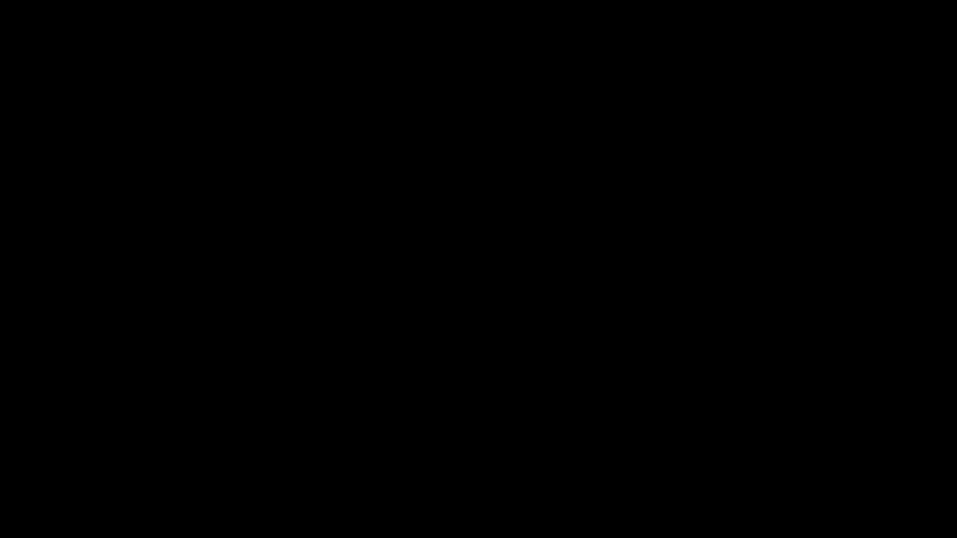